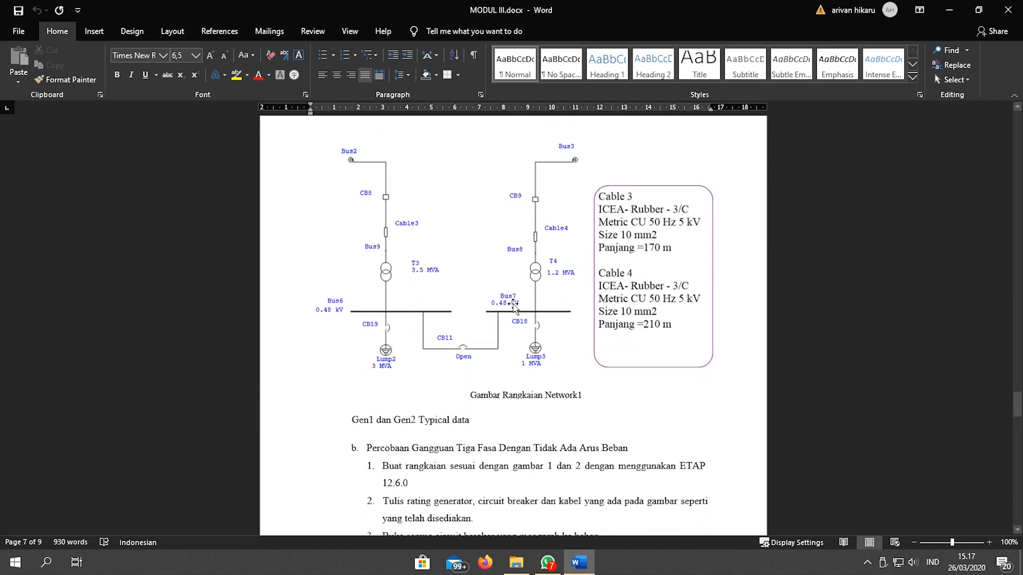
Launch ETAP 12.6.0 and maximize its window
click(15, 566)
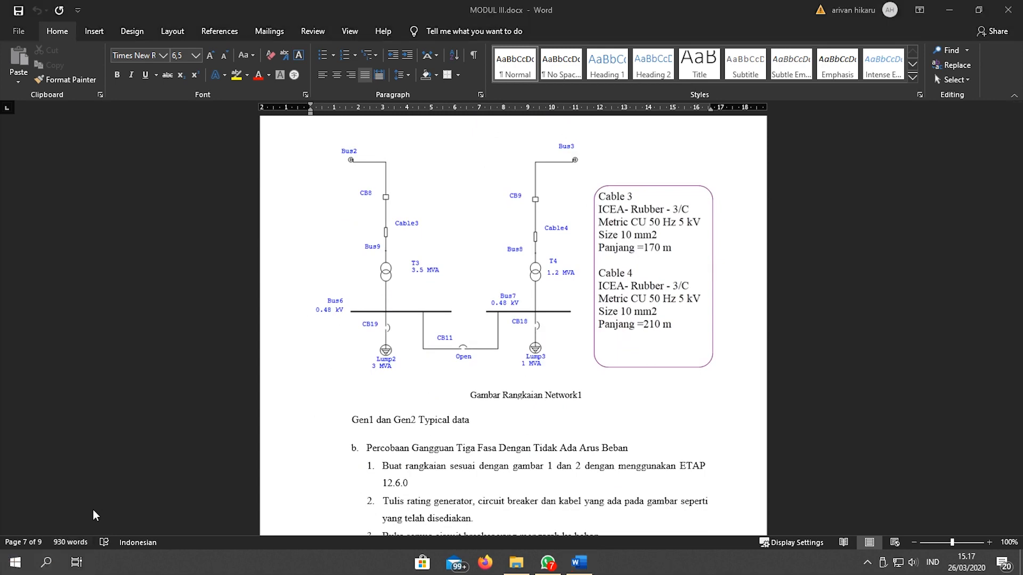
click(14, 562)
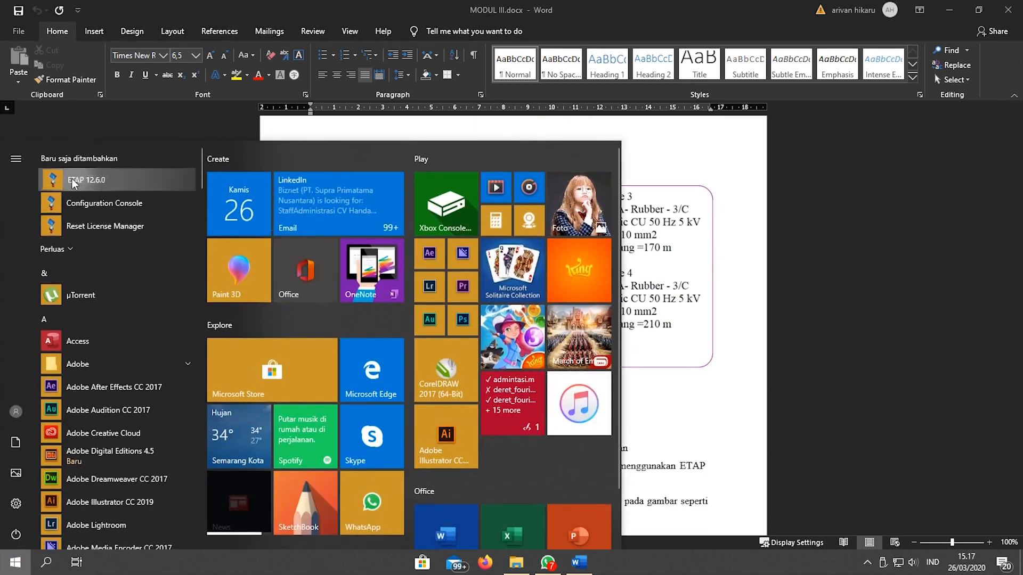
click(73, 182)
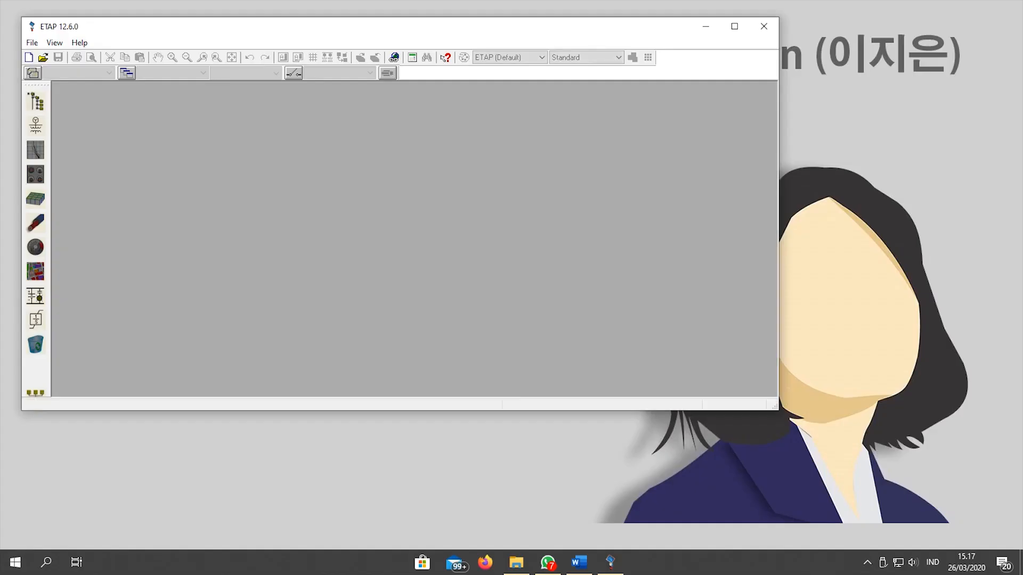
click(740, 27)
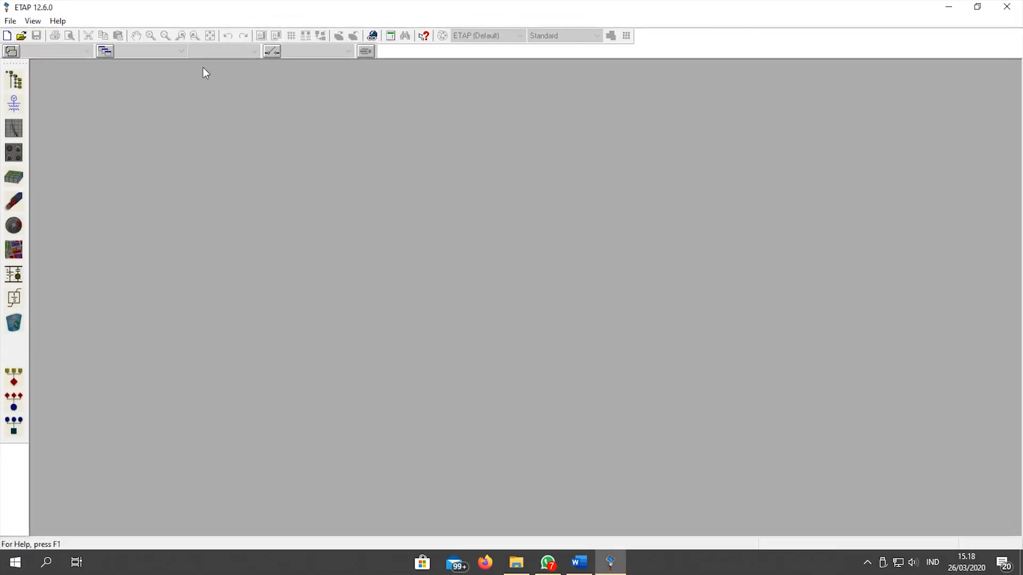
Create a new project file named modul3 with metric units and maximize the OLV1 one-line diagram
click(6, 36)
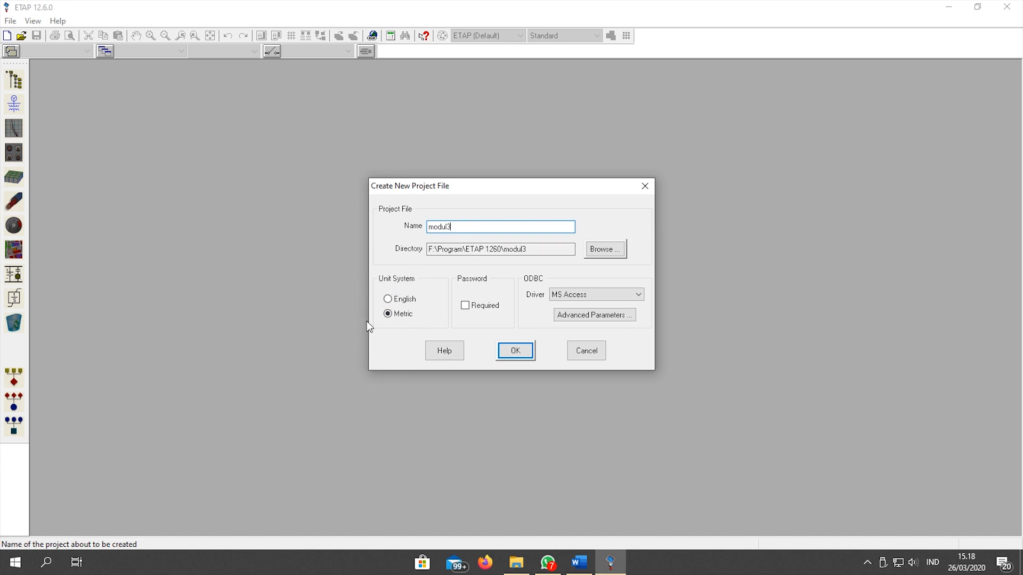
click(529, 352)
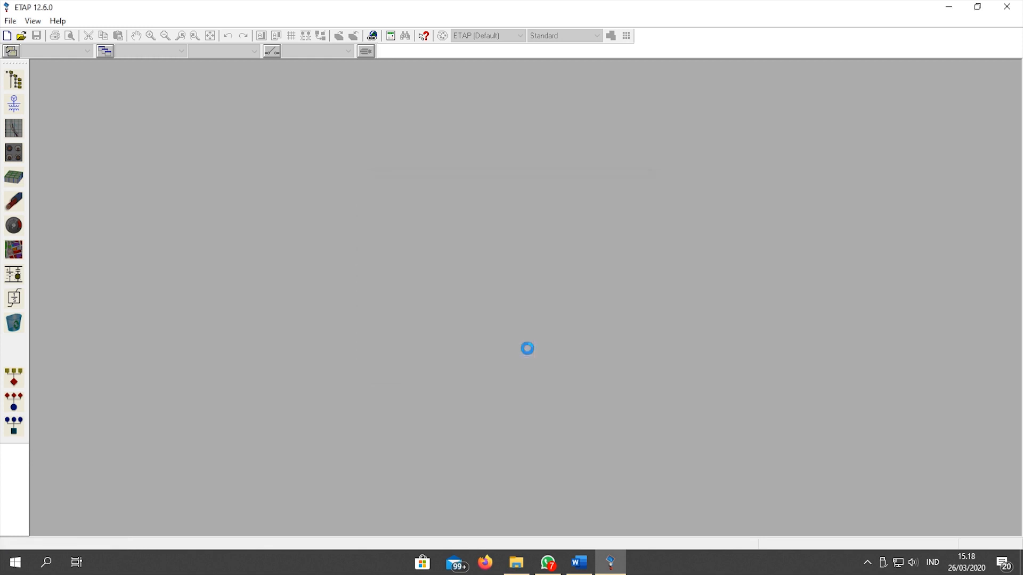
click(592, 207)
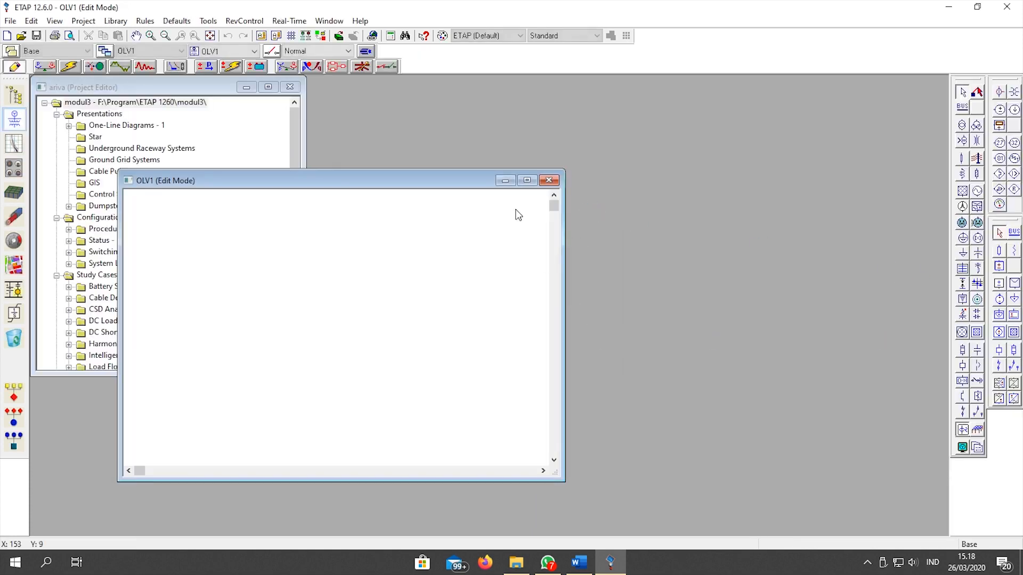
click(528, 181)
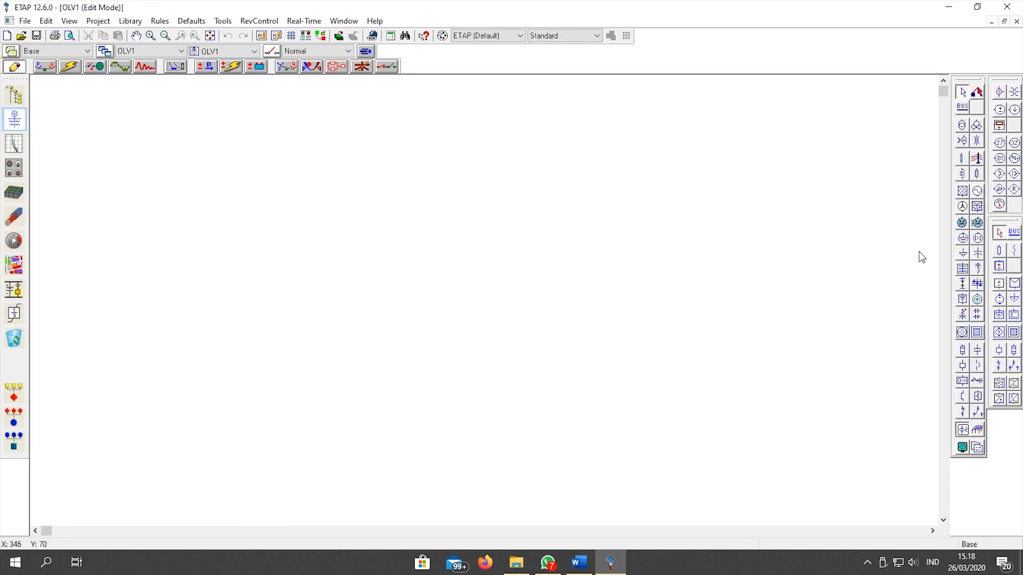
Place two generators side by side in the upper part of the one-line diagram
click(978, 193)
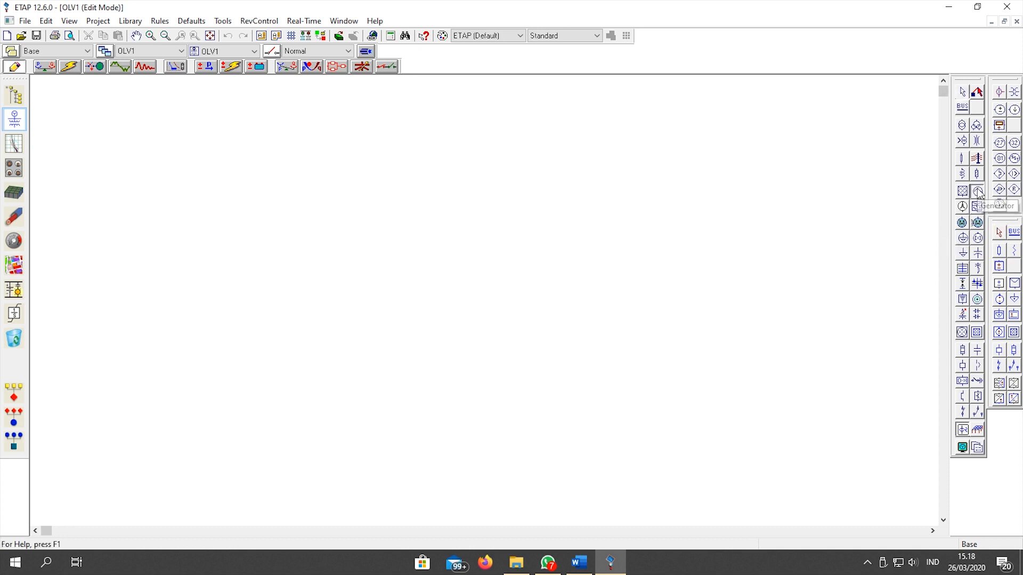
click(302, 205)
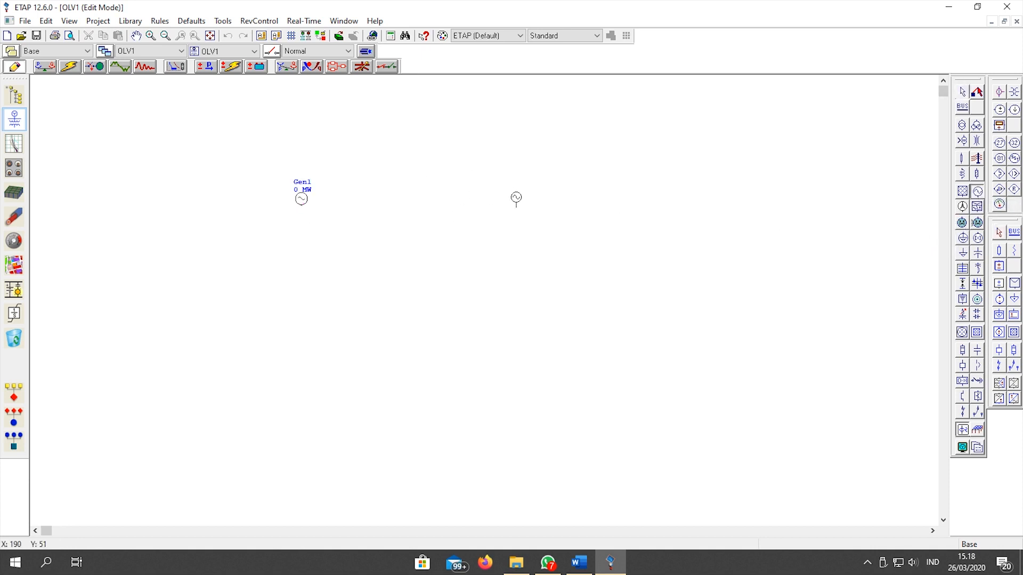
click(515, 206)
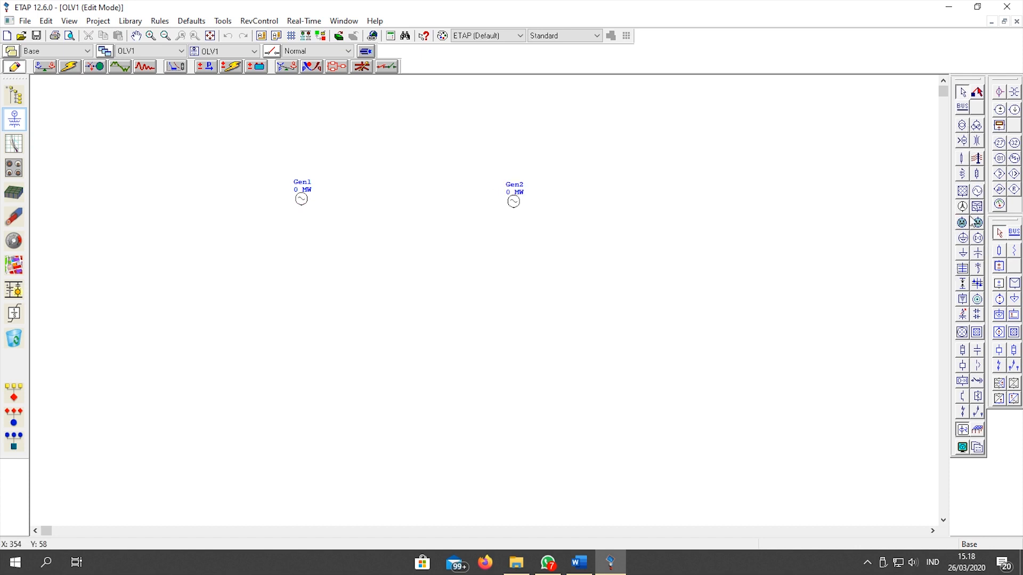
Place a high-voltage circuit breaker below each of the two generators, Gen1 and Gen2
click(962, 365)
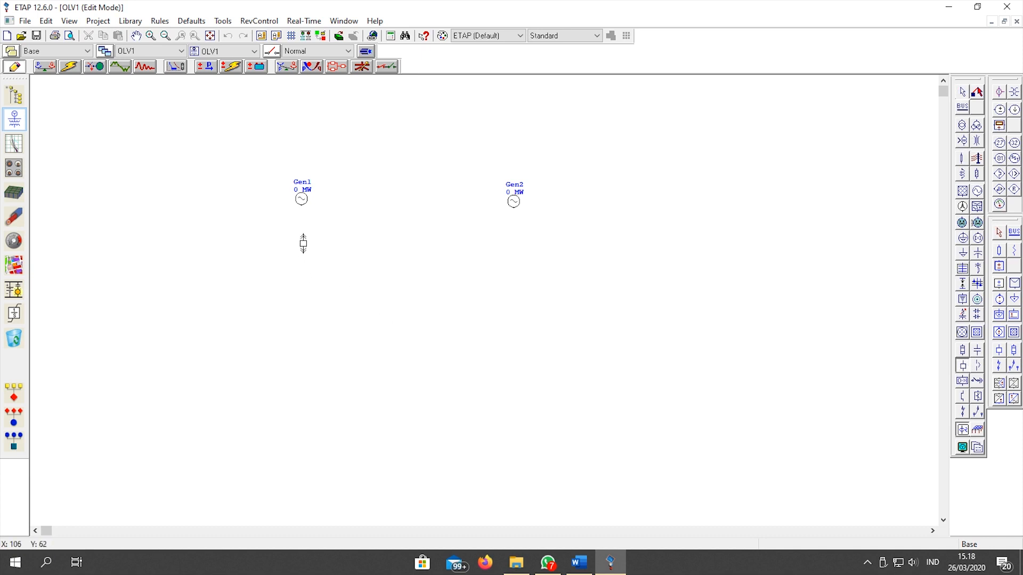
click(303, 243)
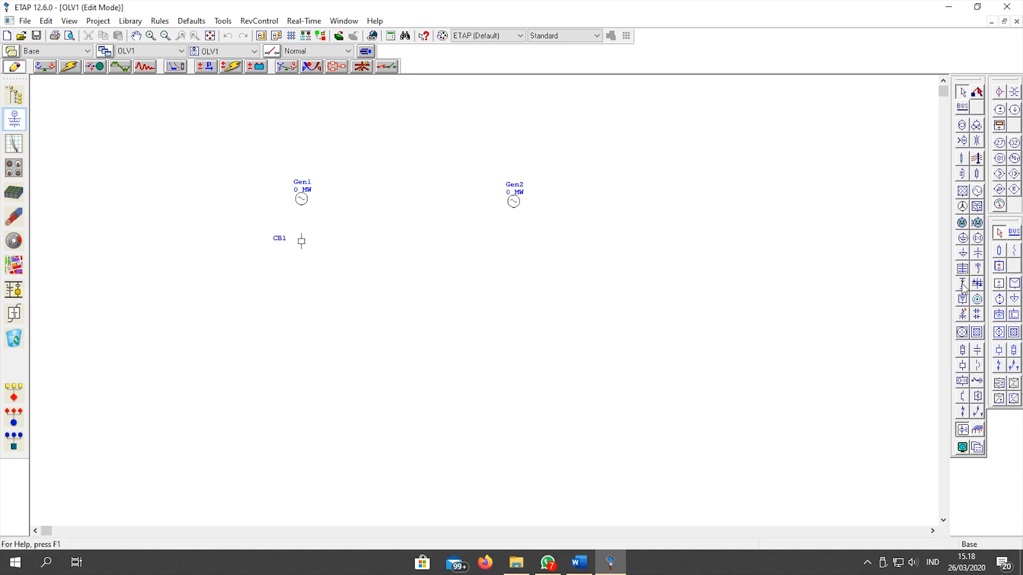
click(965, 366)
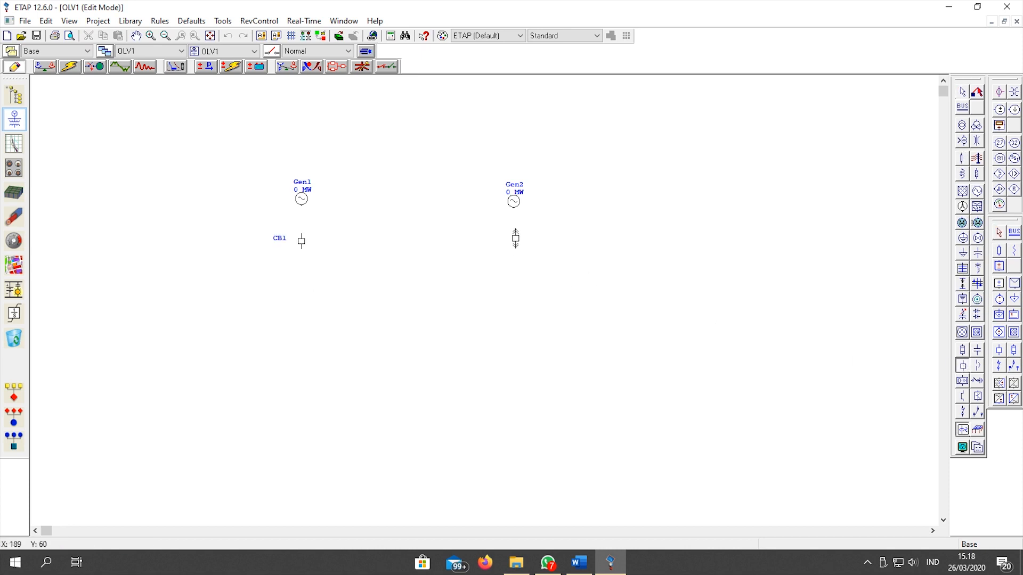
click(514, 238)
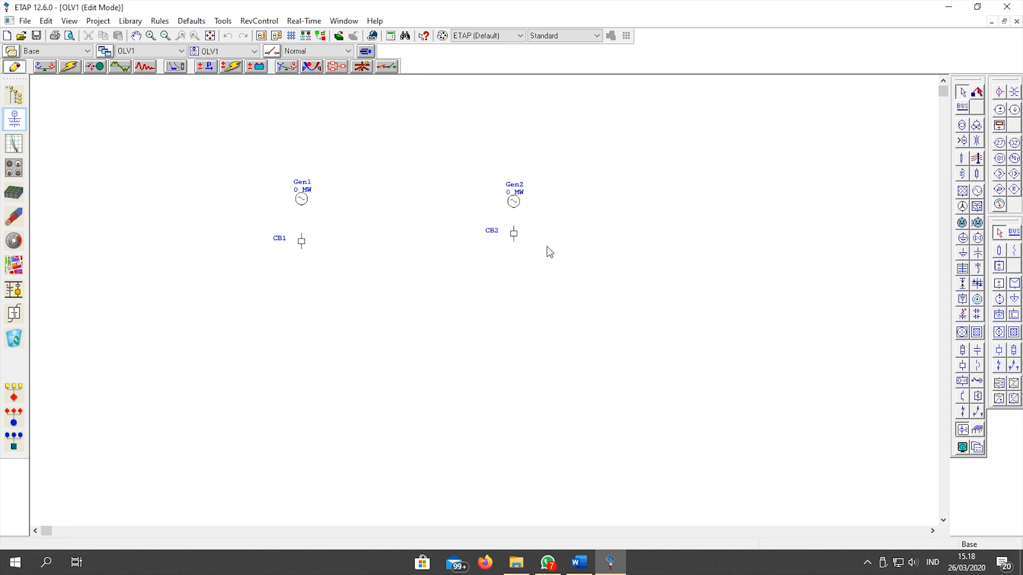
click(580, 254)
Add a bus below CB1 and CB2, stretch it to span both generator branches, and set its symbol size to 4
click(963, 107)
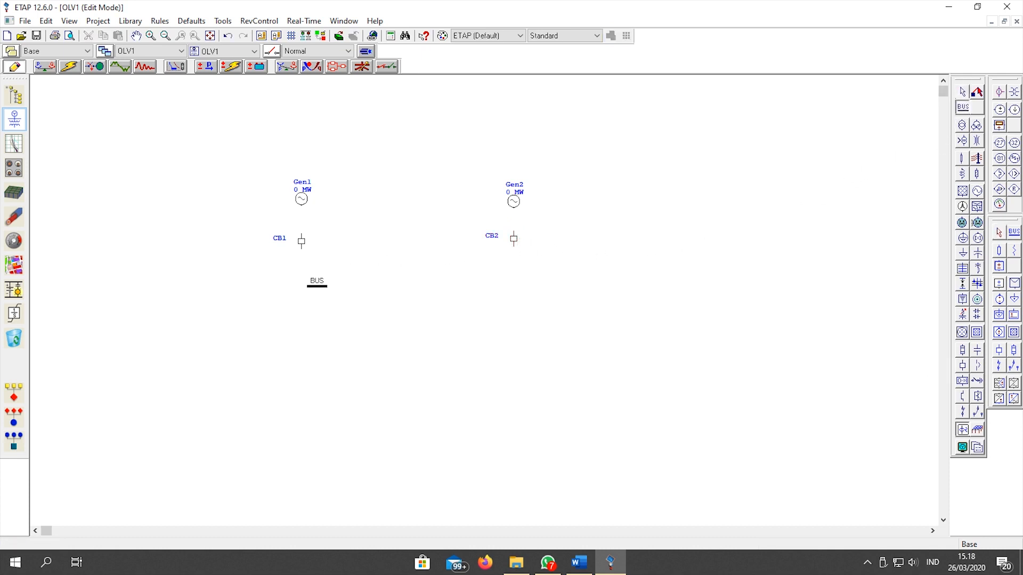
click(277, 284)
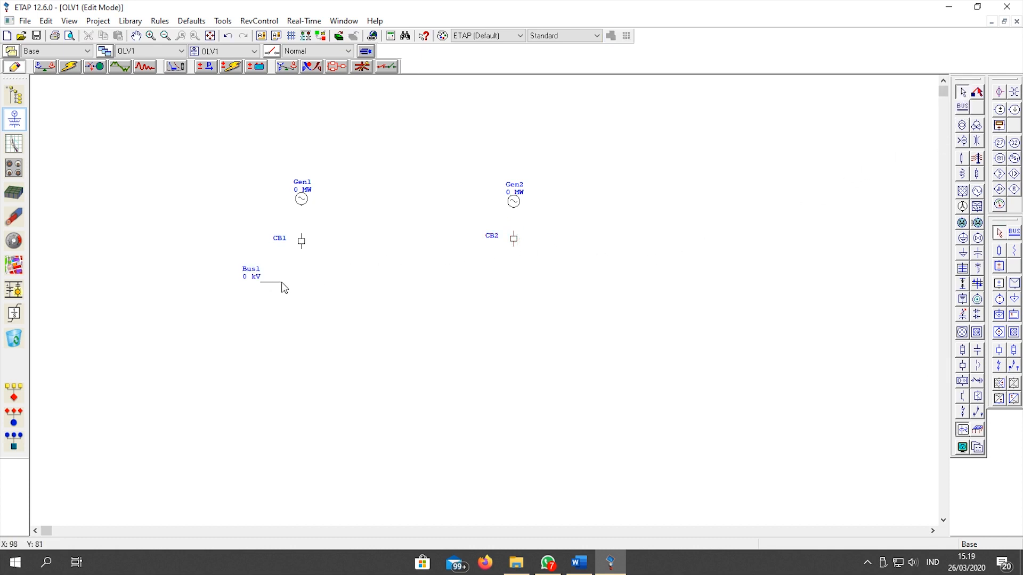
drag(280, 283, 570, 283)
right_click(570, 282)
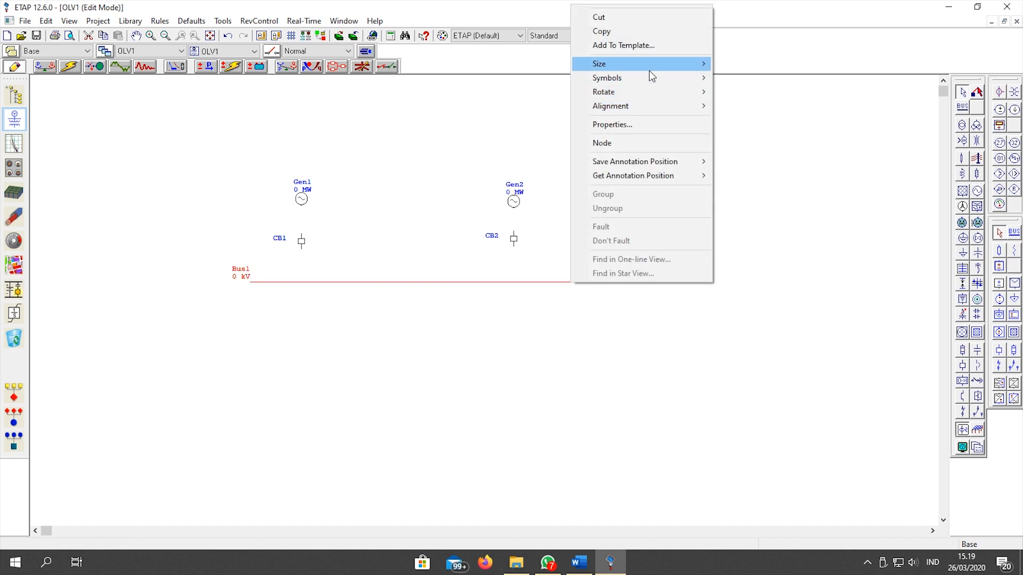
mouse_move(649, 71)
click(738, 103)
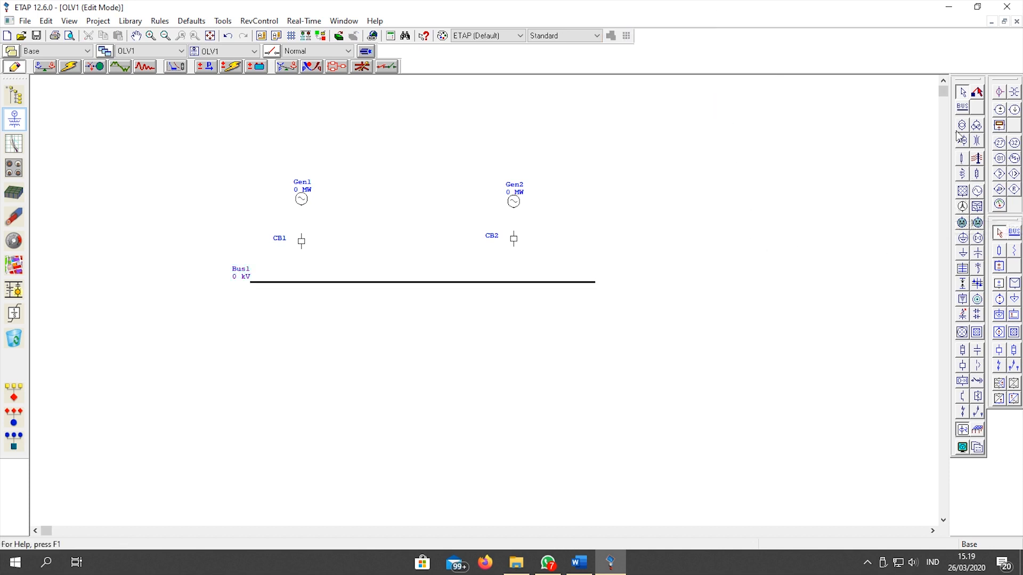
Place two high-voltage circuit breakers below Bus1, one aligned with CB1 and the other with CB2
click(963, 367)
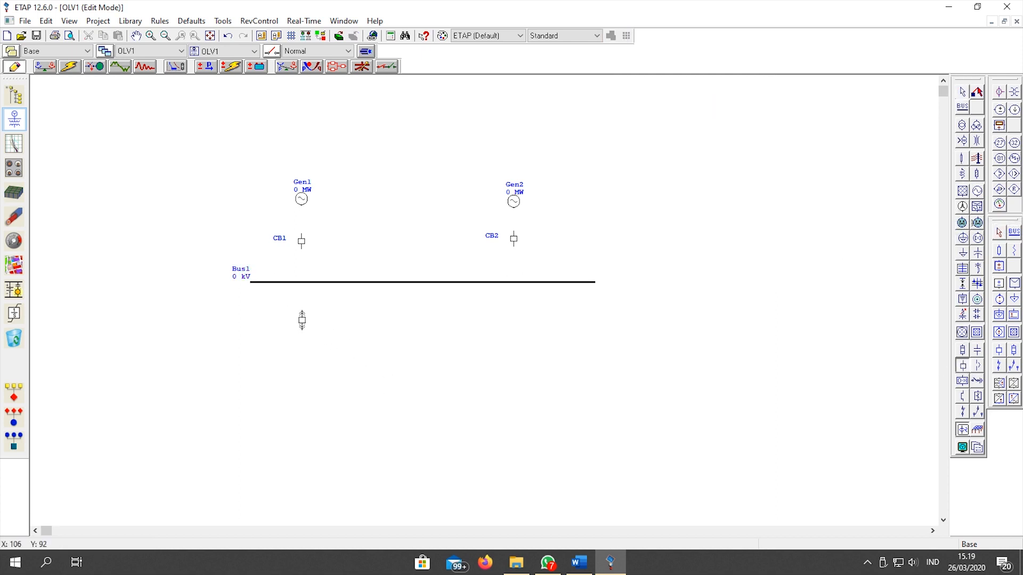
click(303, 318)
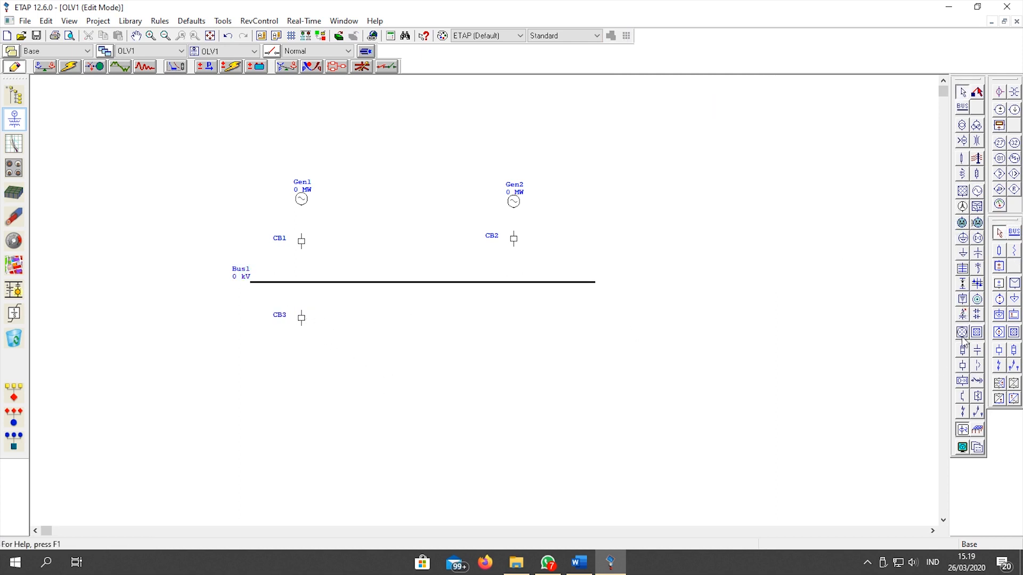
click(963, 367)
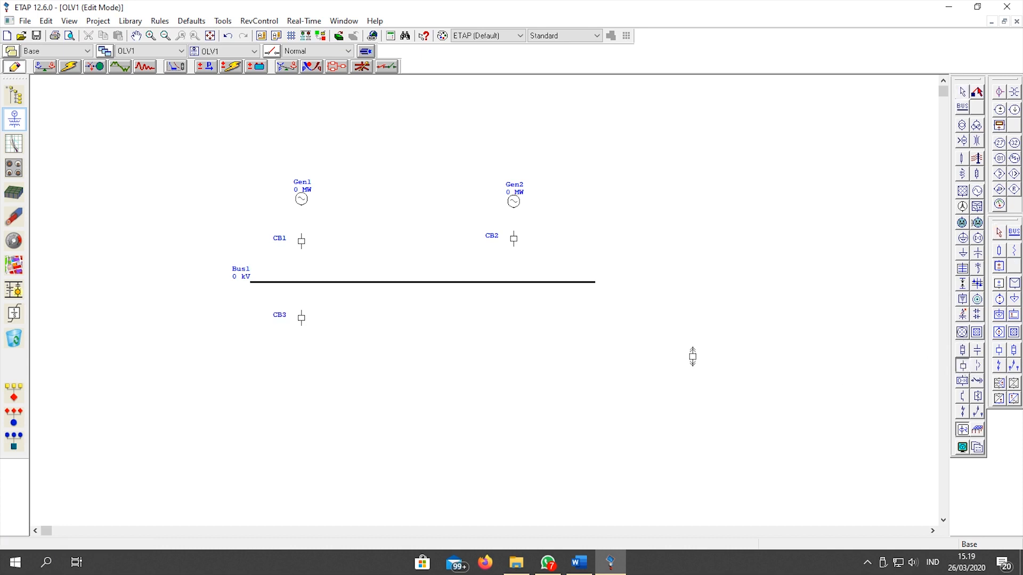
click(511, 329)
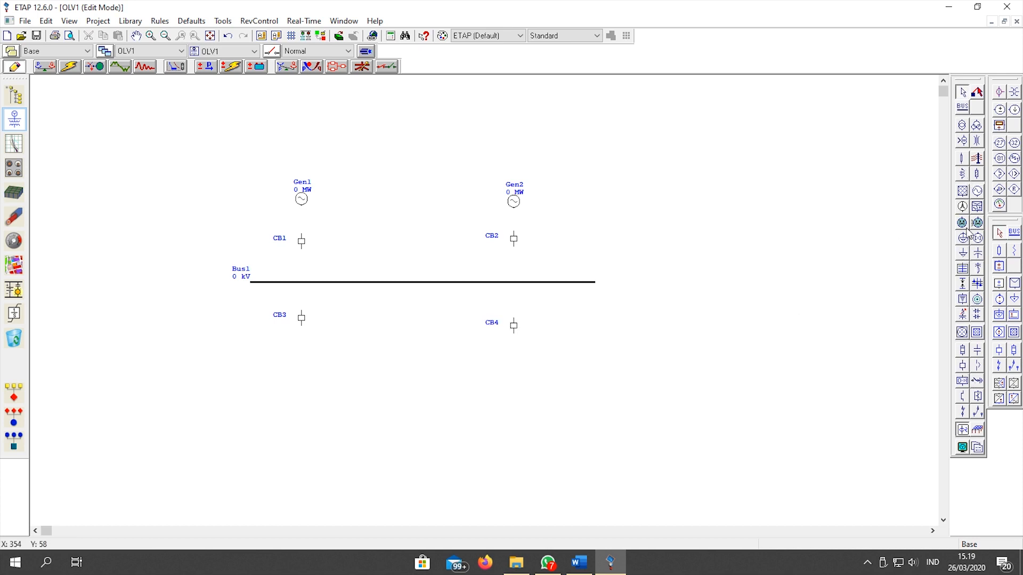
Place a 2-winding transformer below each of the circuit breakers CB3 and CB4
click(962, 126)
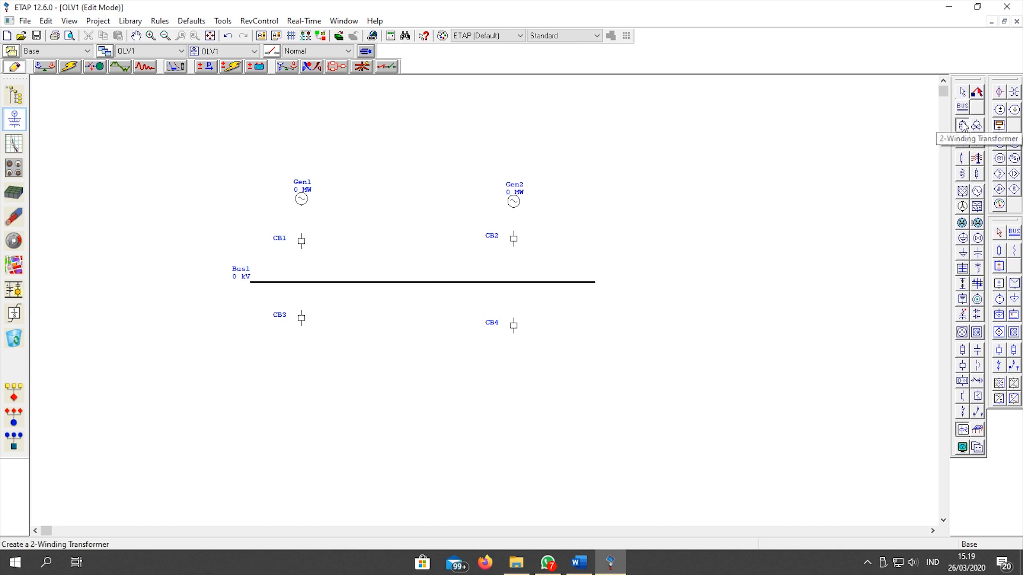
click(963, 126)
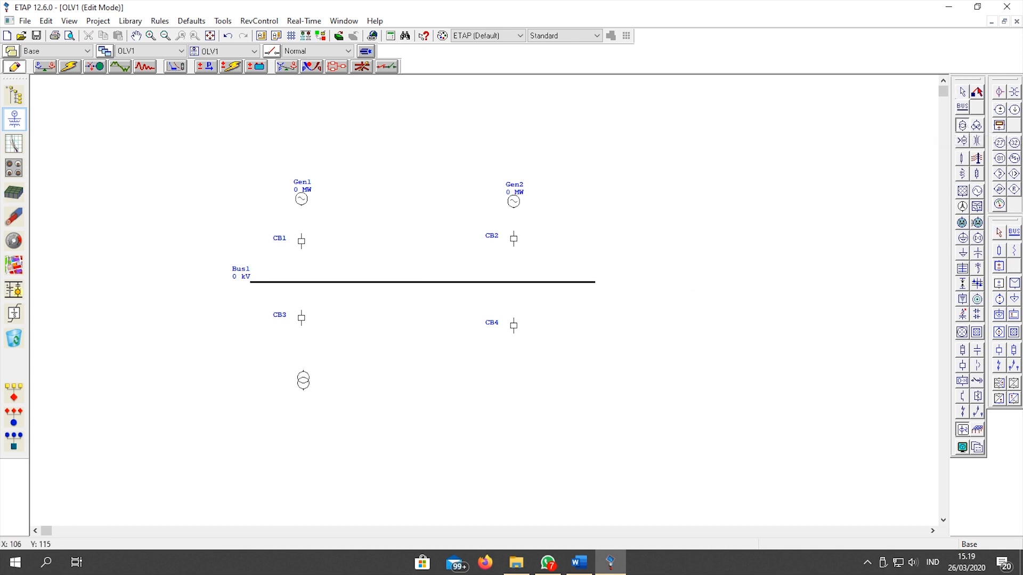
click(303, 377)
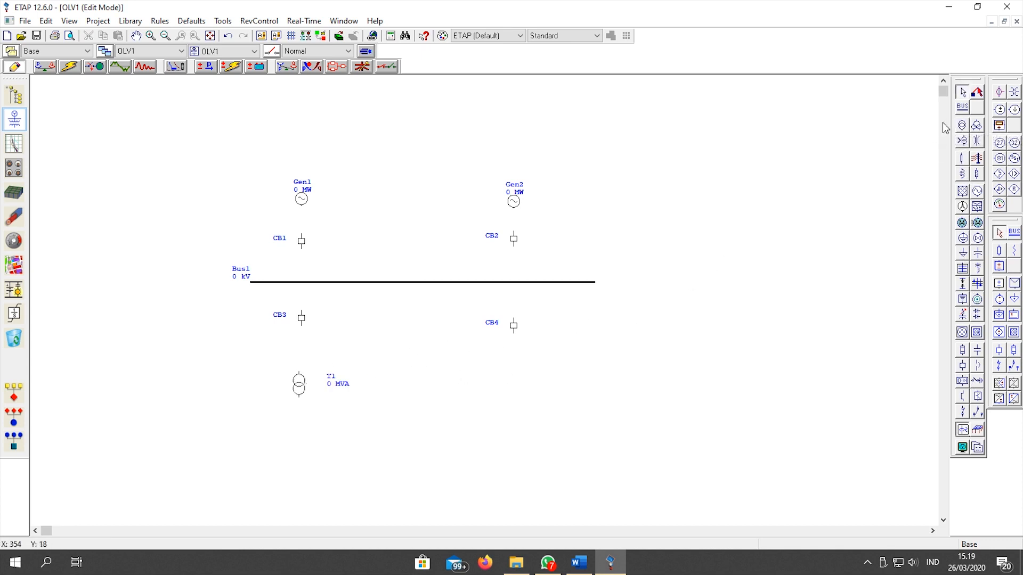
click(964, 126)
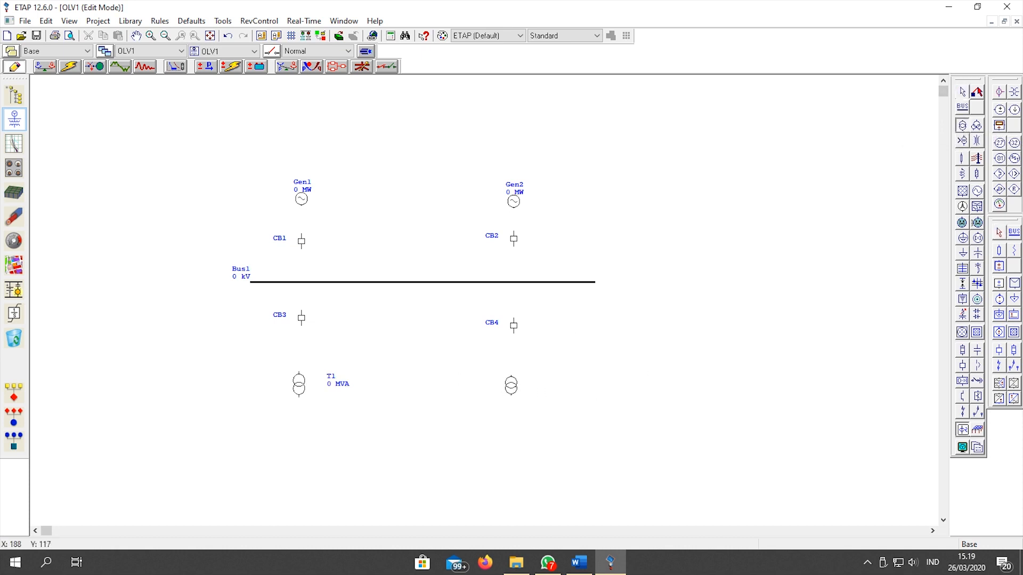
click(513, 385)
scroll(606, 359, down, 2)
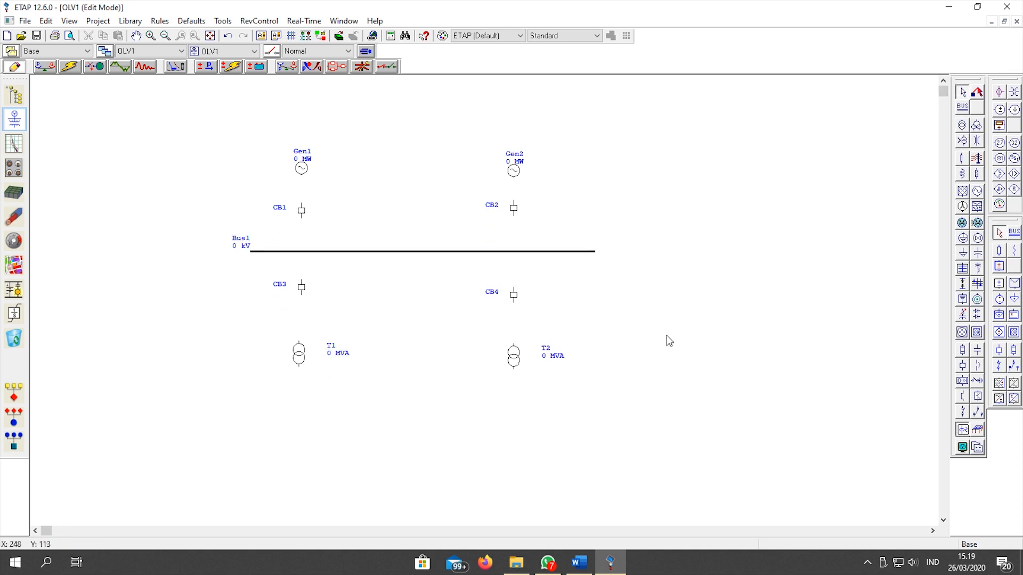
Add a bus below transformer T1, stretch it to run beneath the transformer, and set its symbol size to 4
click(963, 108)
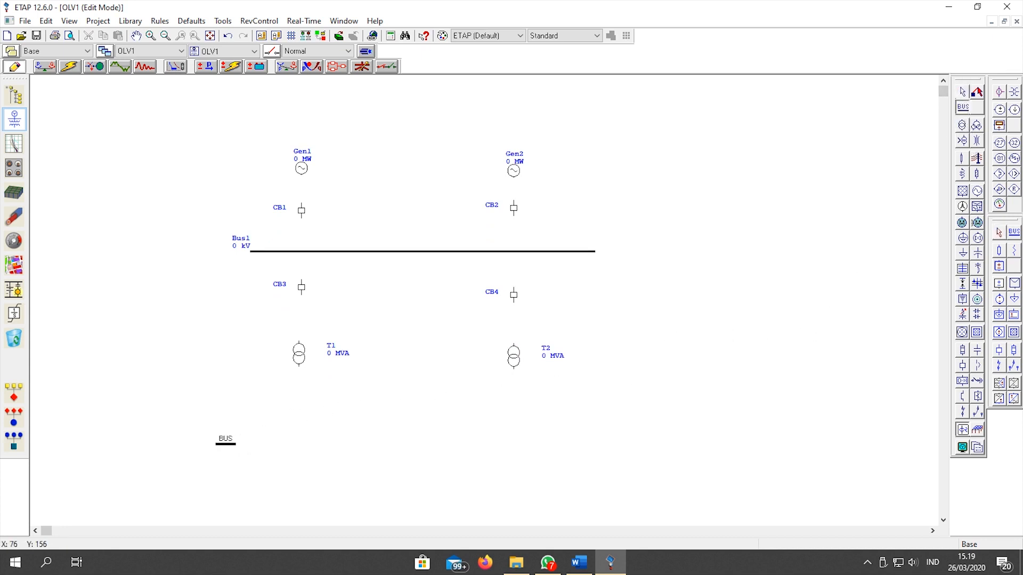
click(224, 444)
drag(228, 446, 319, 450)
right_click(317, 449)
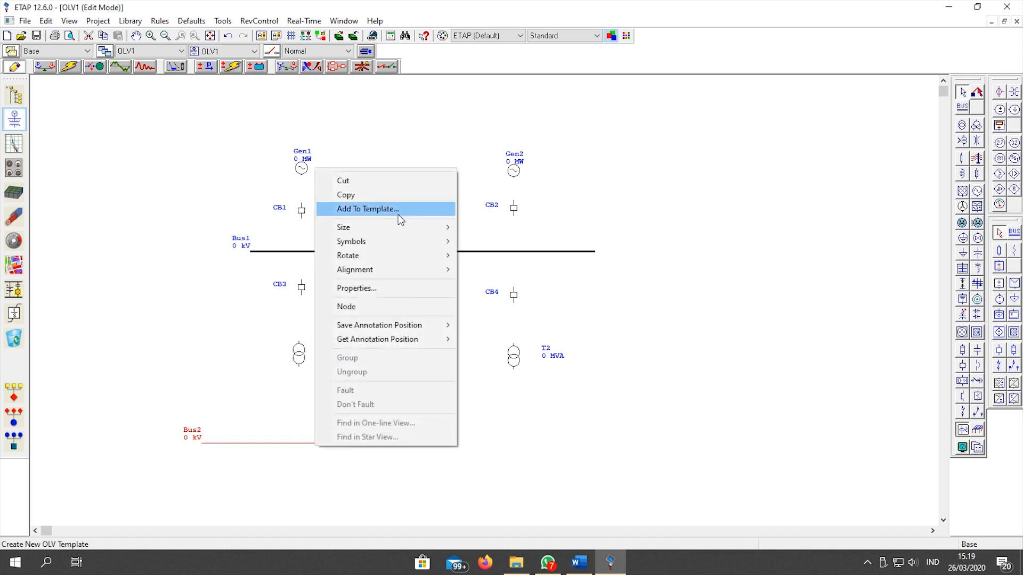
click(498, 273)
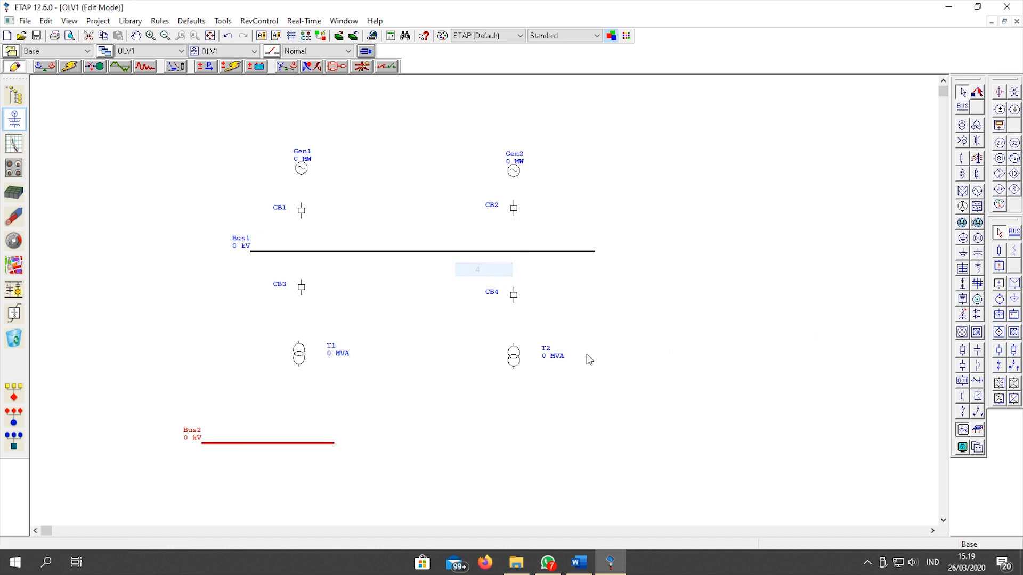
Add a bus below transformer T2, stretch it beyond the transformer's width, and set its symbol size to 4
click(963, 106)
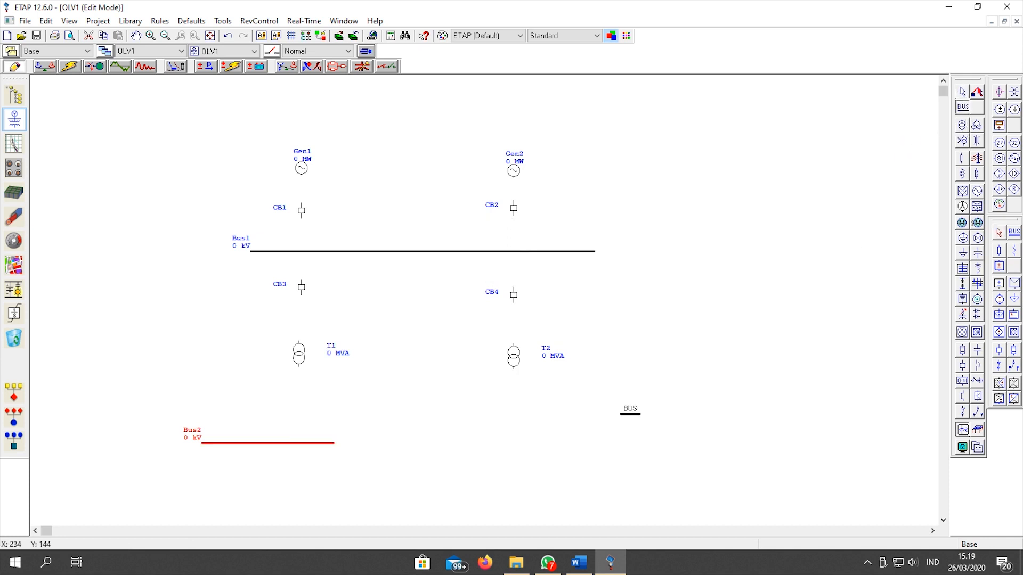
click(504, 447)
double_click(505, 448)
click(618, 465)
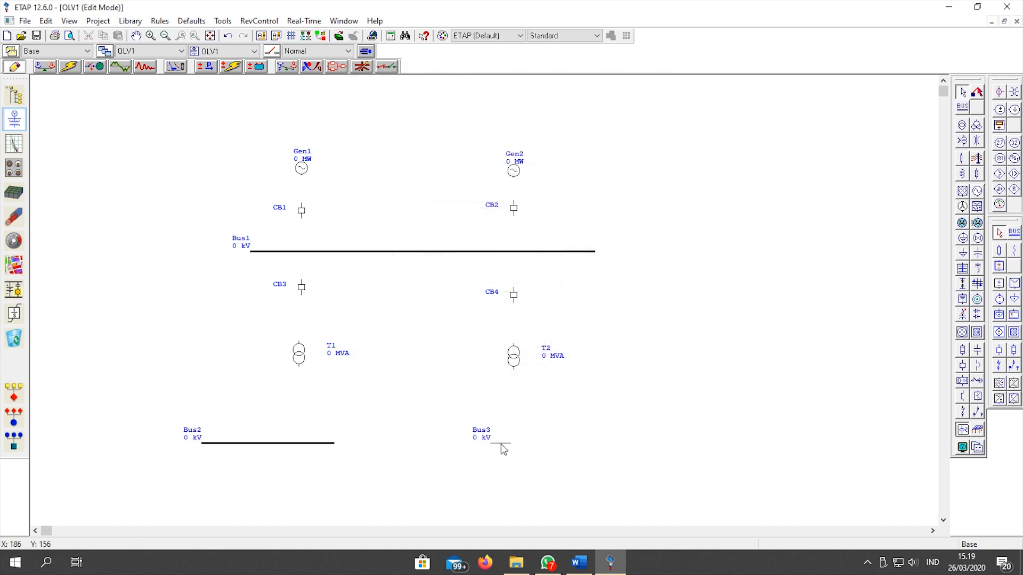
drag(509, 444, 652, 444)
right_click(626, 446)
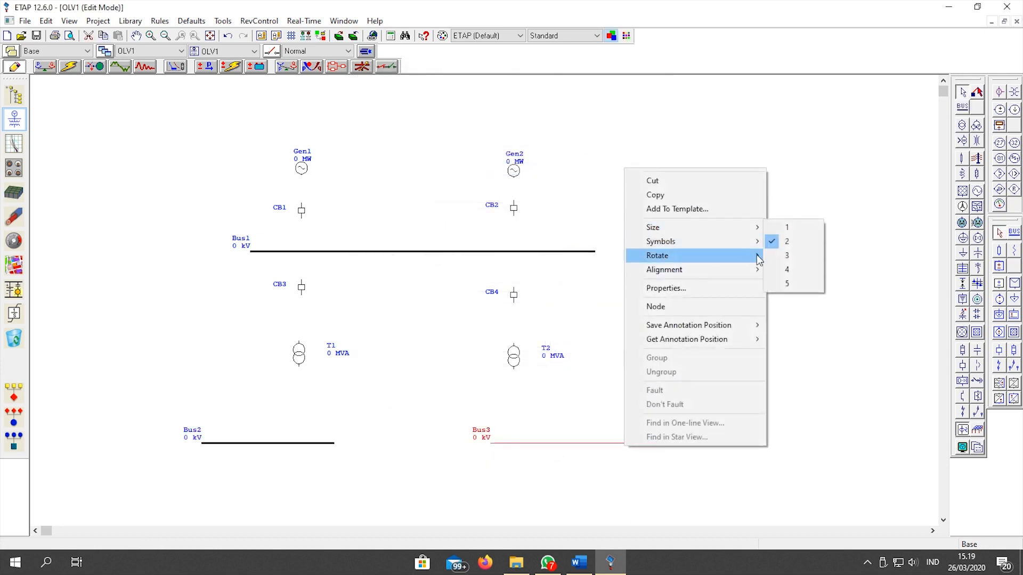
click(788, 269)
click(671, 376)
scroll(670, 376, down, 3)
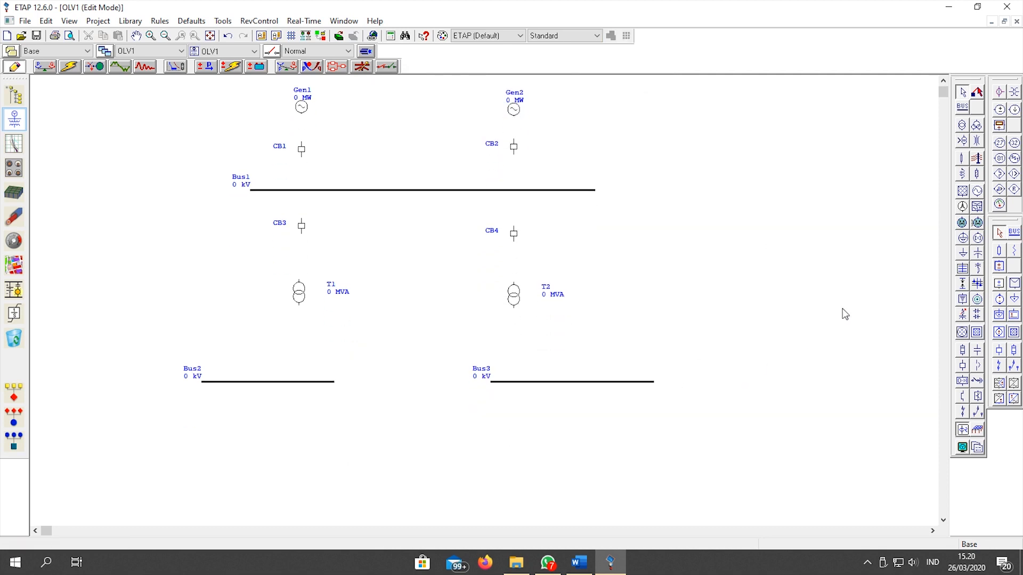
Place two high-voltage circuit breakers side by side below Bus2
click(962, 367)
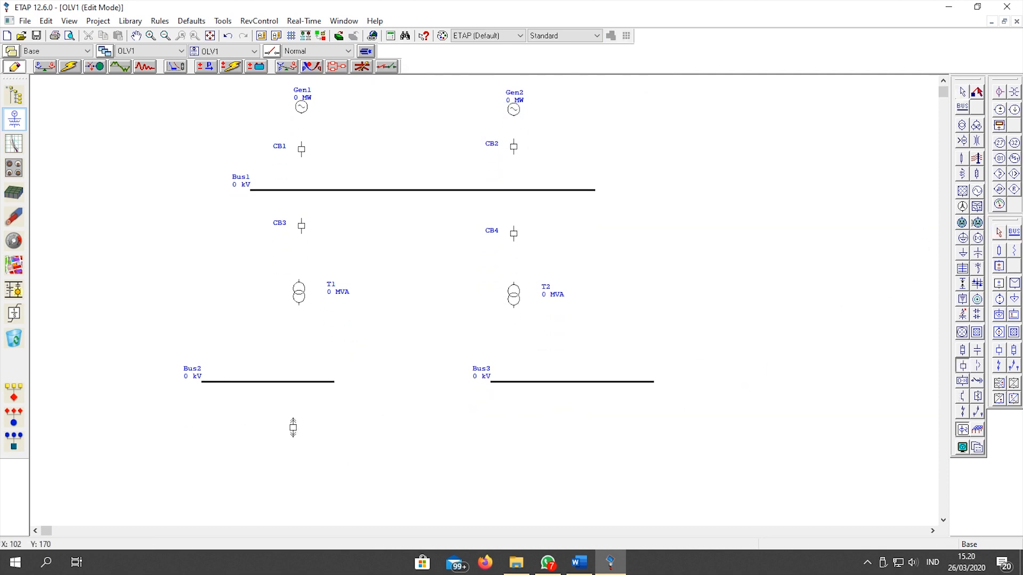
click(296, 430)
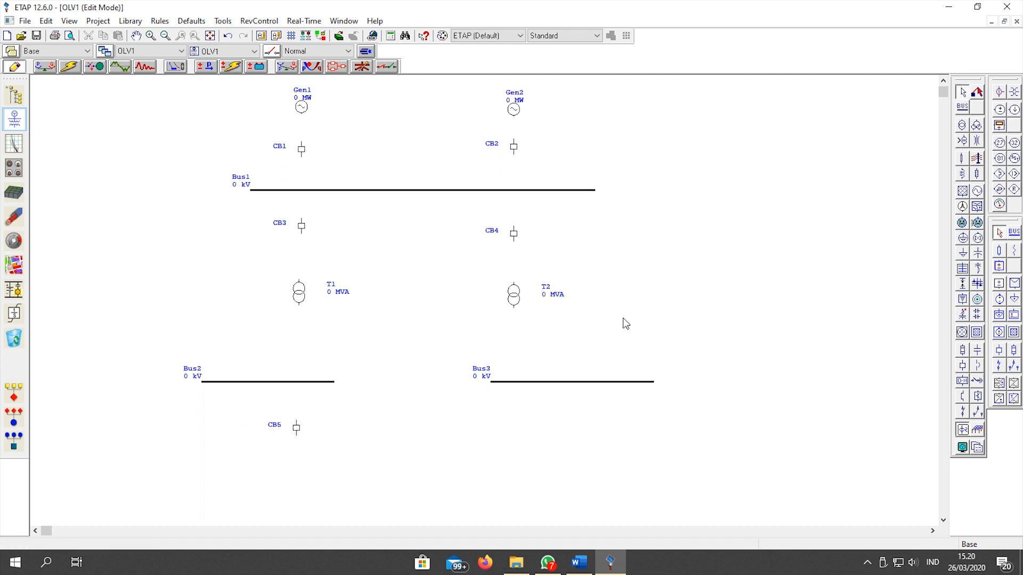
click(963, 367)
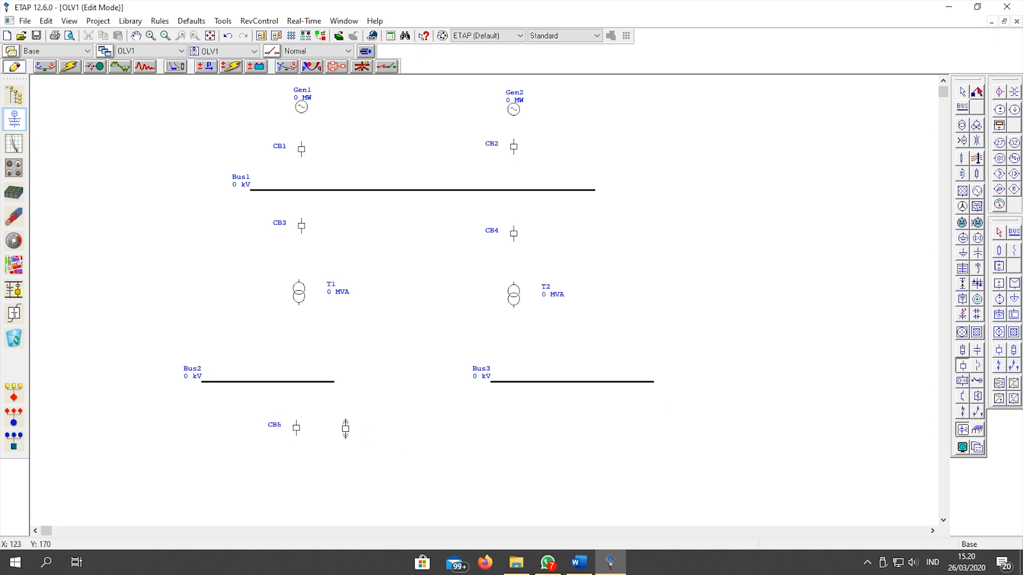
click(341, 427)
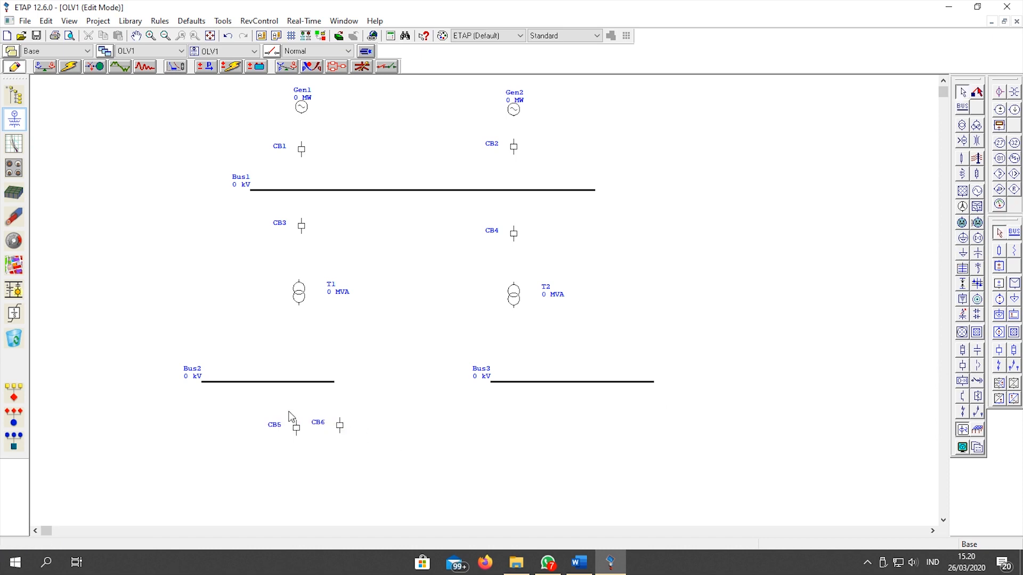
Shift circuit breakers CB5 and CB6 down and left together, and raise CB6 slightly above CB5's level under the end of Bus2
drag(270, 407, 394, 481)
right_click(336, 440)
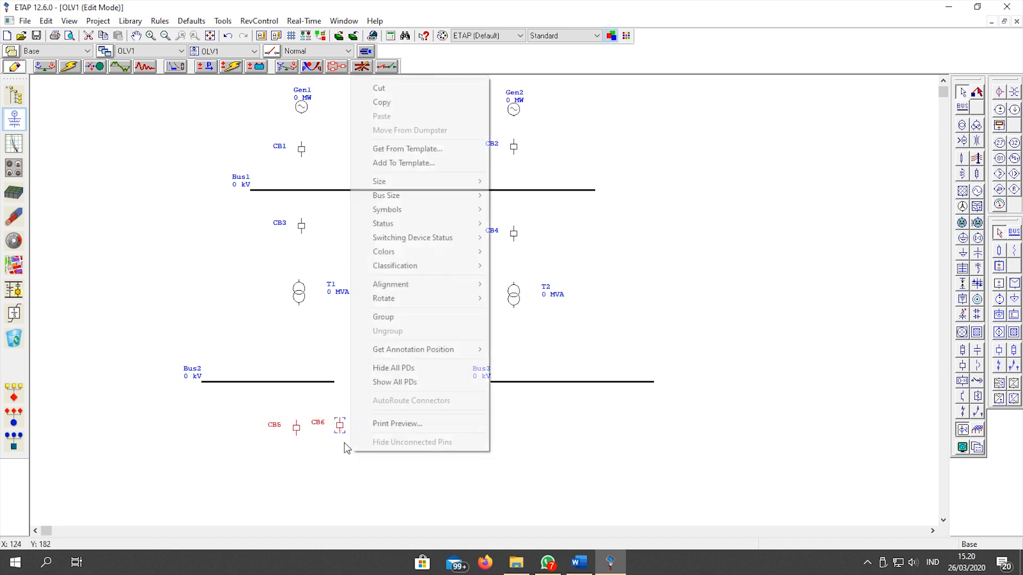
click(309, 469)
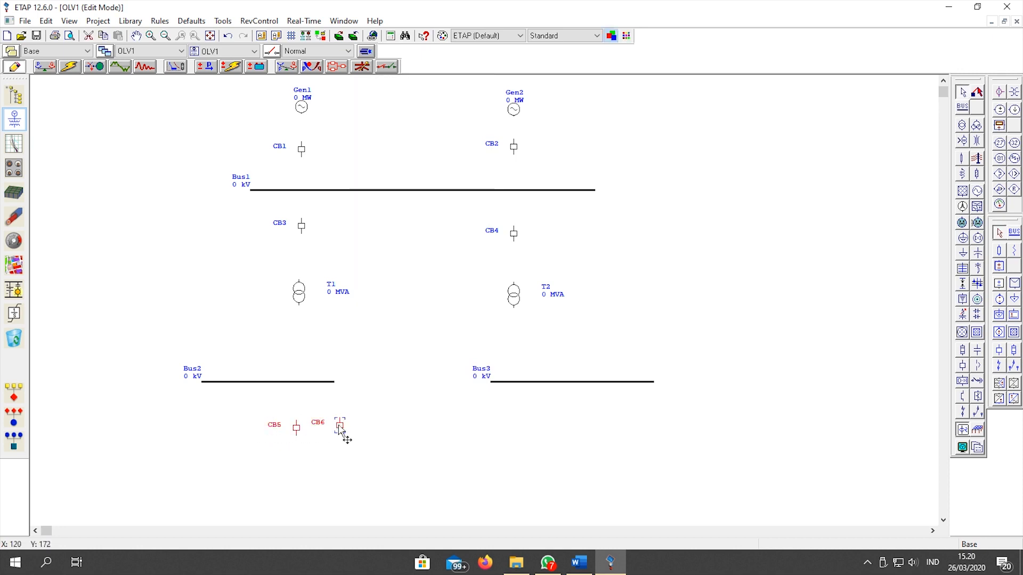
drag(341, 429, 331, 441)
click(364, 441)
click(460, 453)
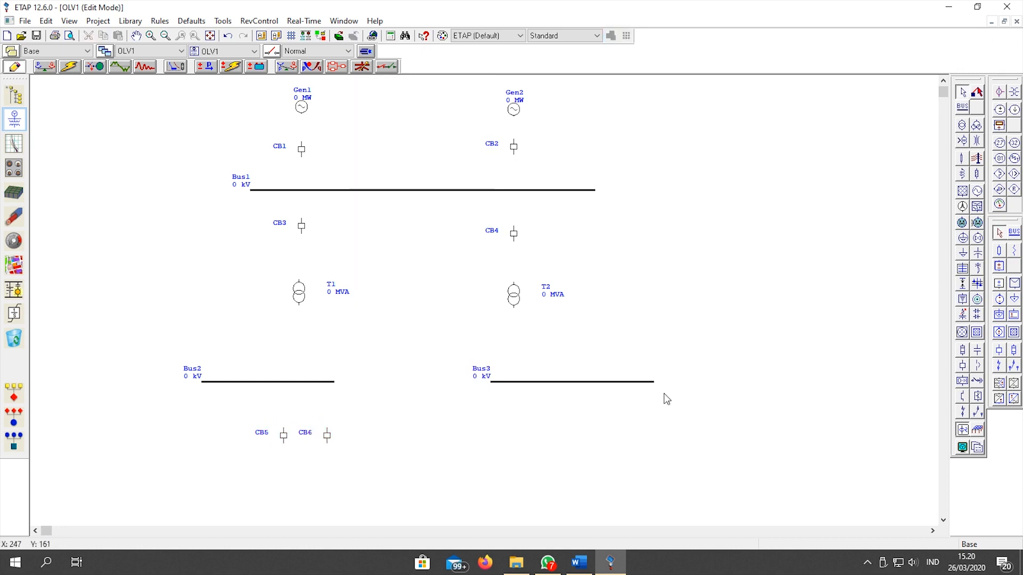
drag(326, 436, 329, 420)
click(361, 422)
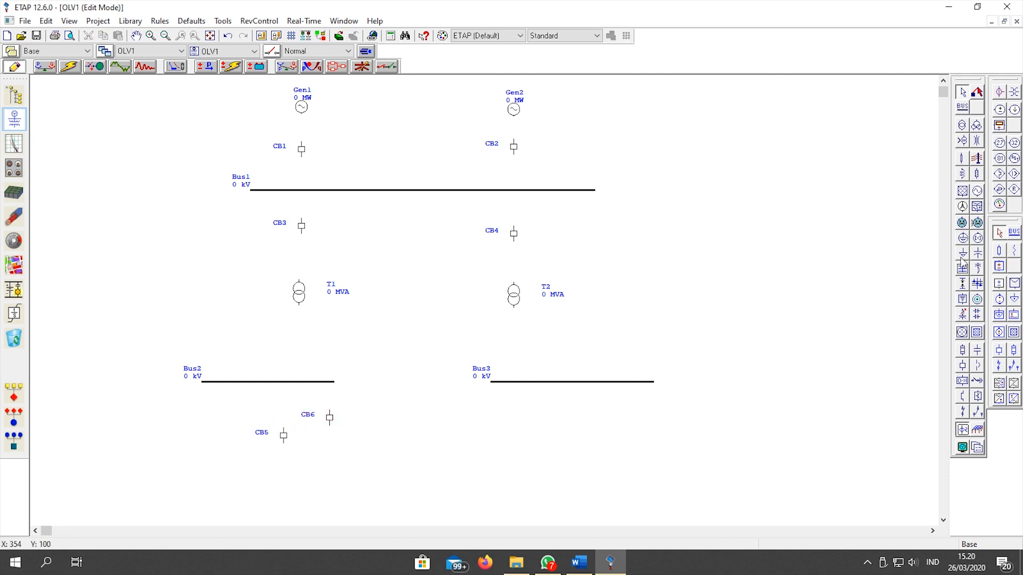
Place three high-voltage circuit breakers below Bus3, with the first one slightly higher and the other two level with each other
click(963, 365)
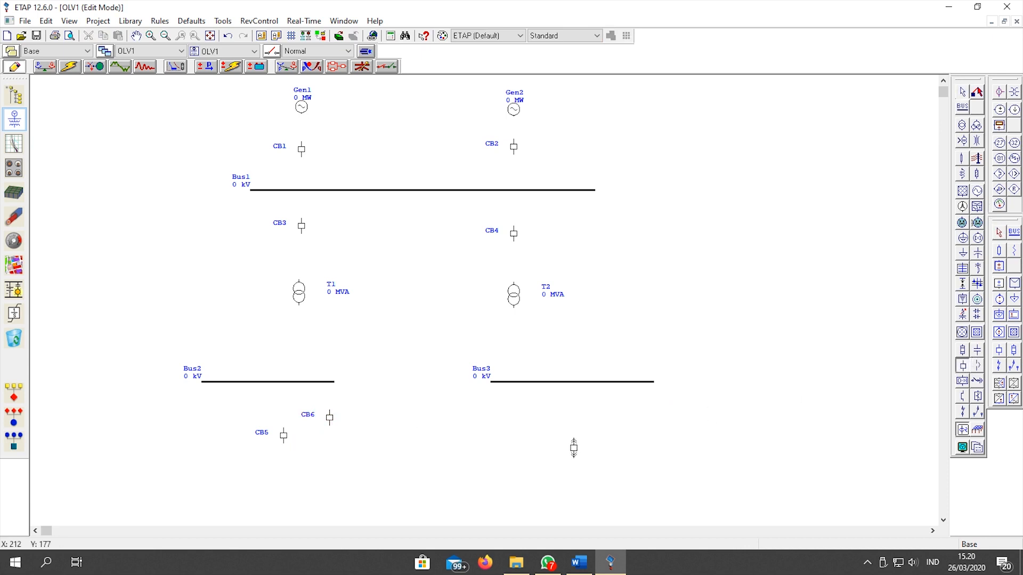
click(492, 412)
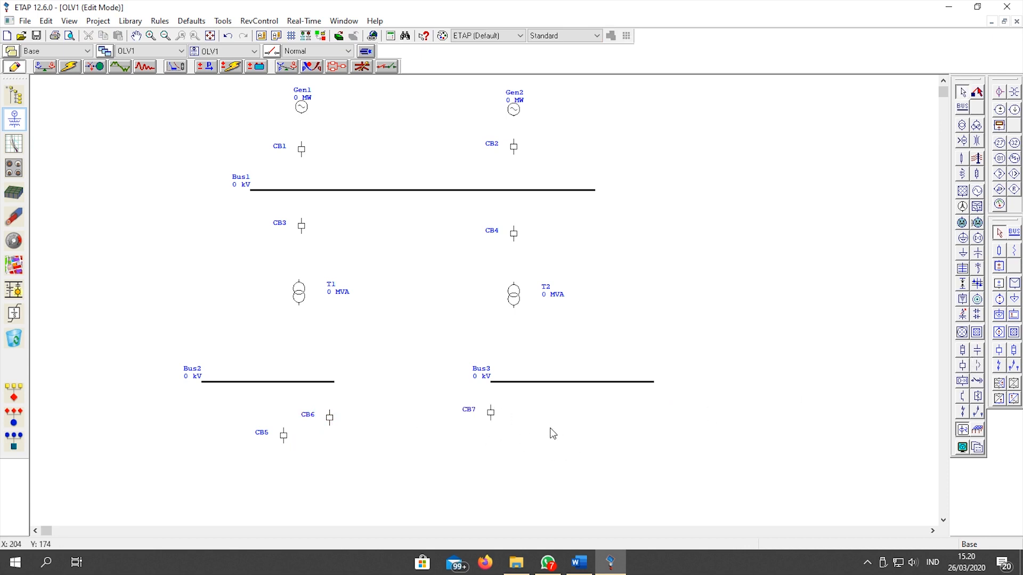
drag(490, 414, 495, 419)
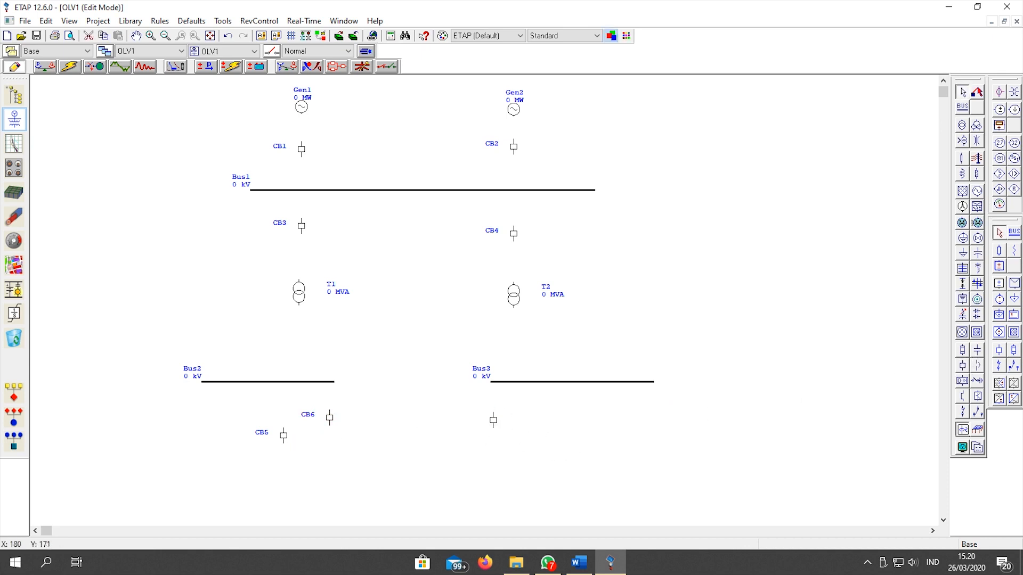
click(603, 428)
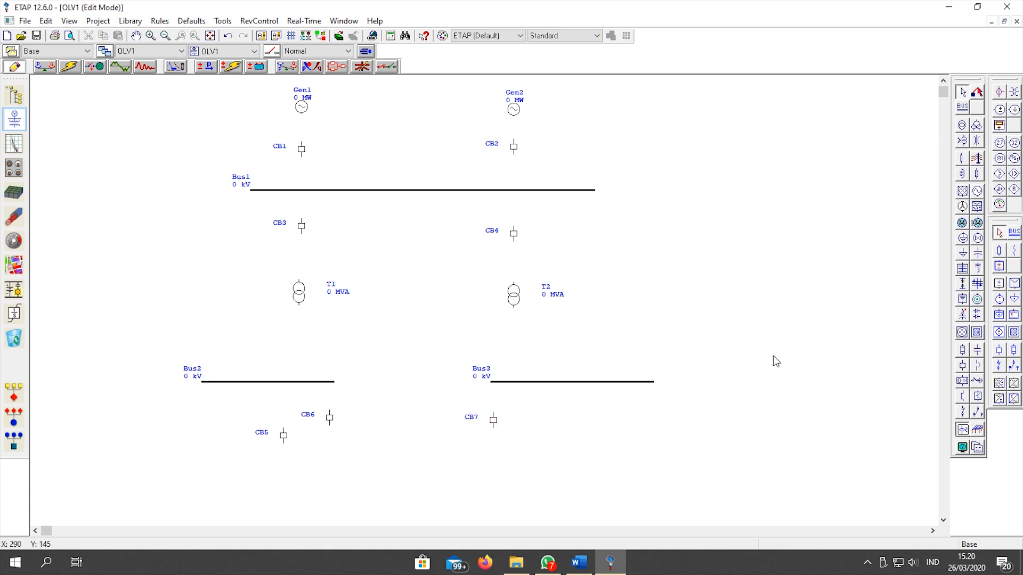
click(962, 366)
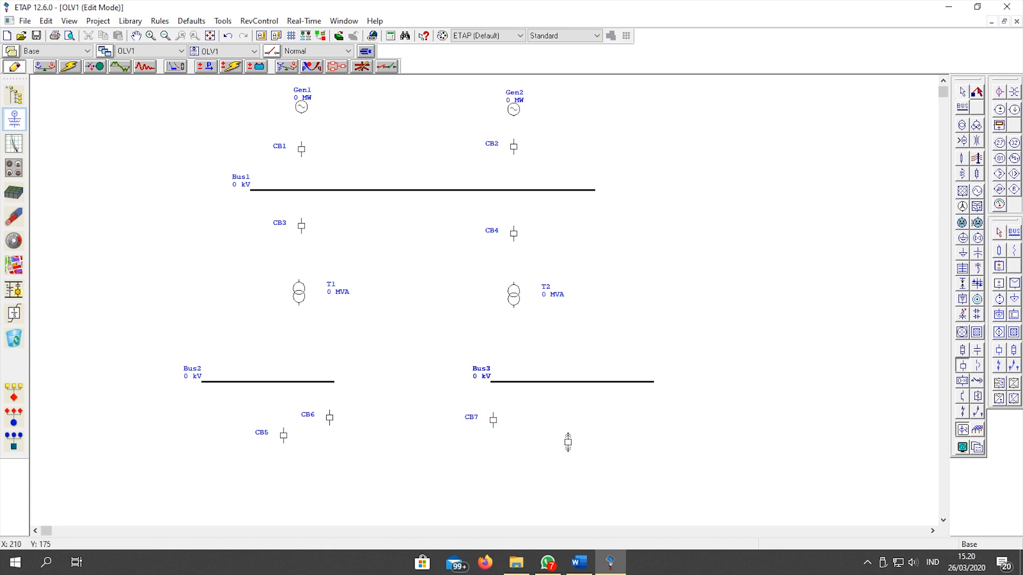
click(552, 441)
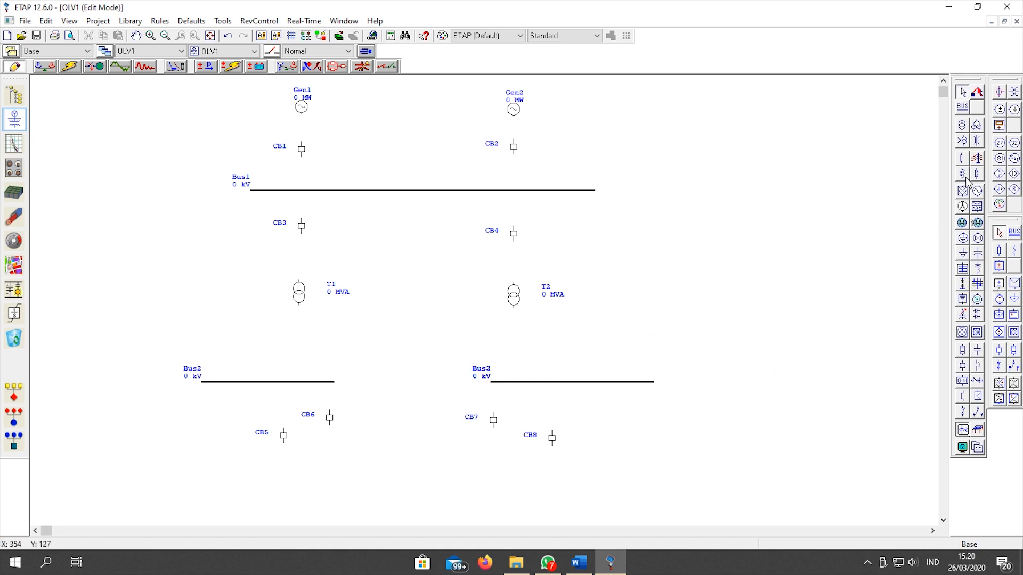
click(963, 367)
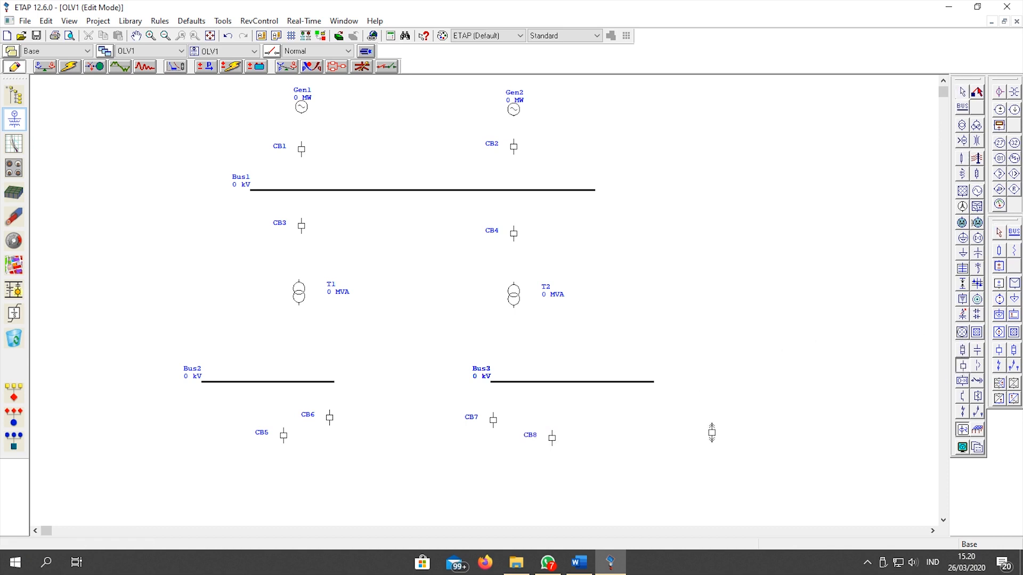
click(607, 437)
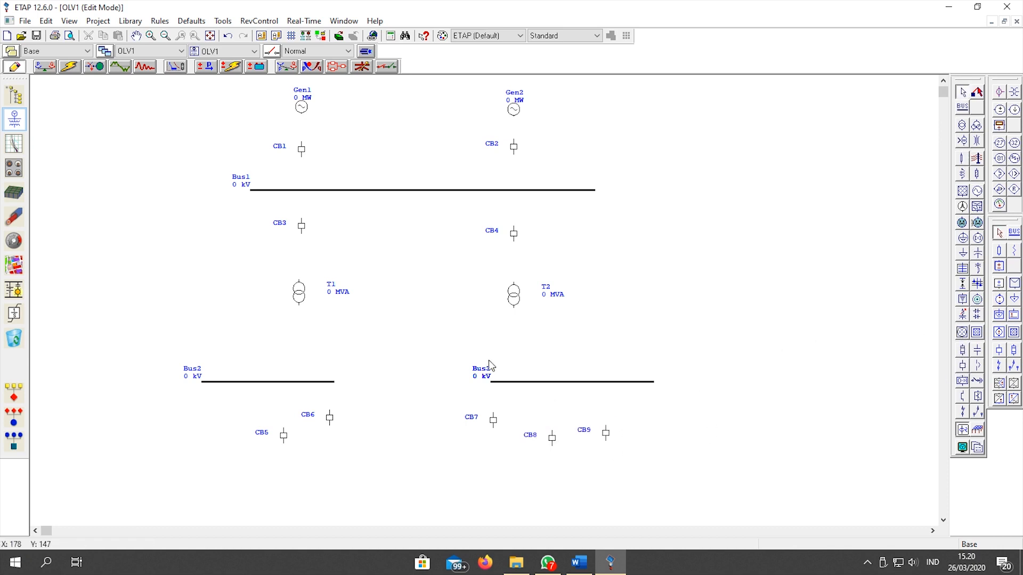
drag(606, 433, 603, 438)
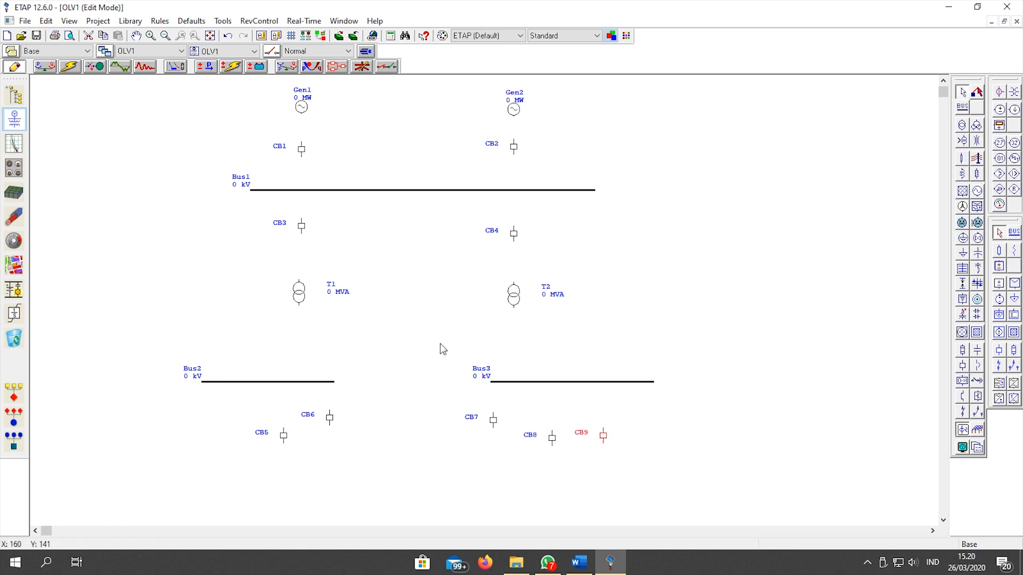
Move Bus3 and its three circuit breakers together closer to Bus2, and level CB9 with CB8
drag(428, 341, 675, 466)
drag(552, 385, 511, 383)
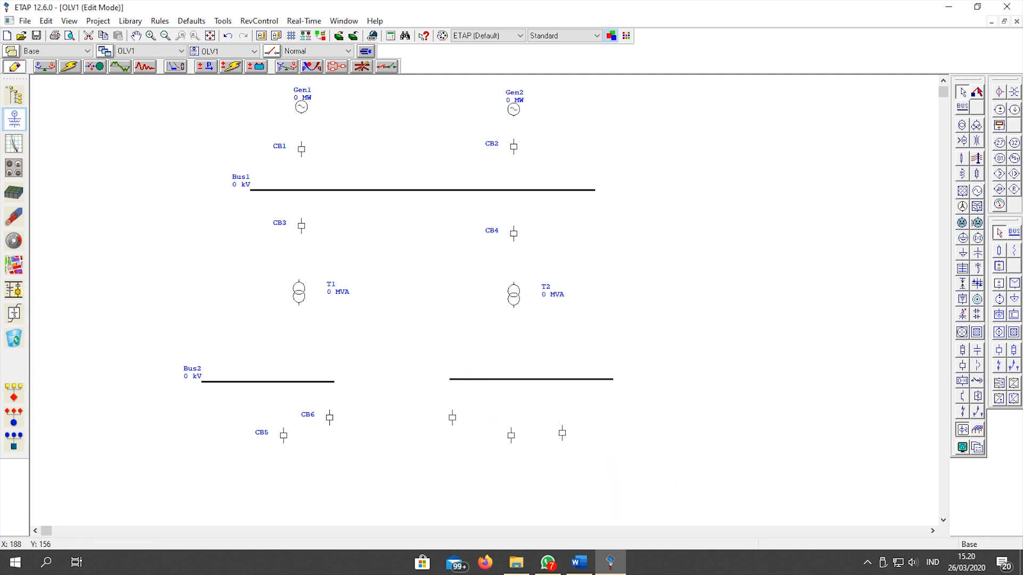
click(641, 405)
drag(562, 433, 563, 438)
click(644, 446)
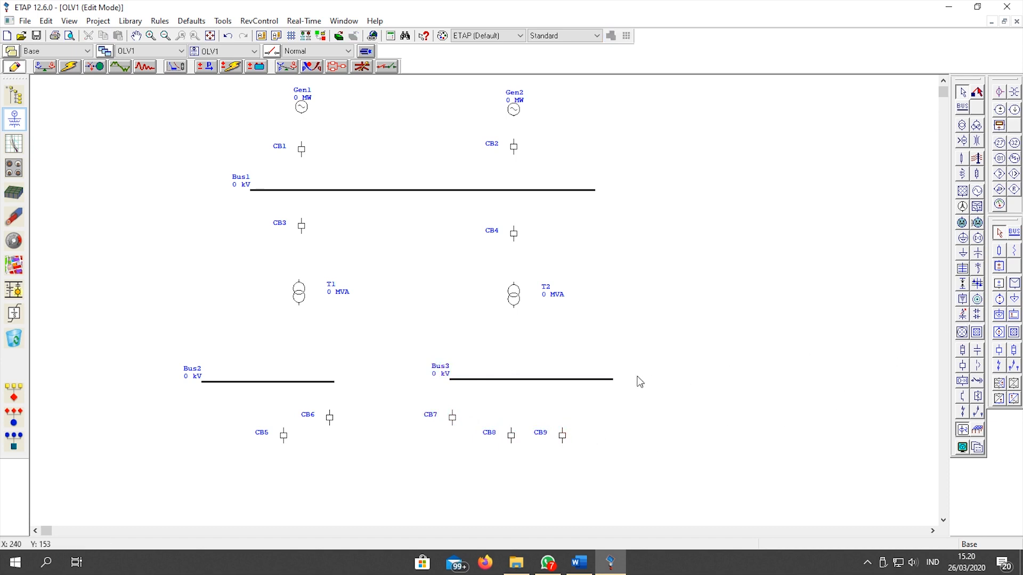
Place a lumped load below CB5 and a static load below CB8
click(962, 238)
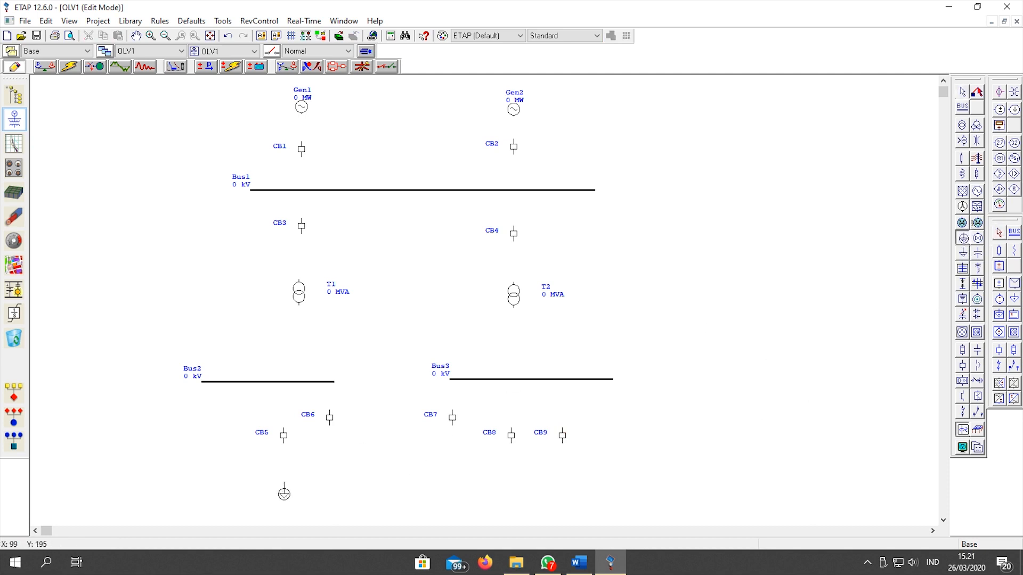
click(284, 488)
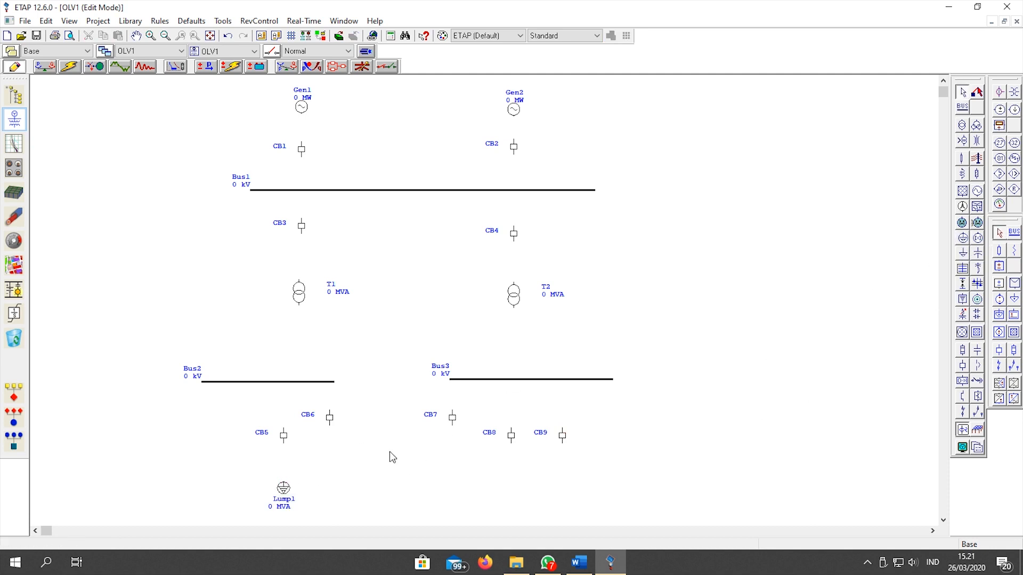
click(963, 252)
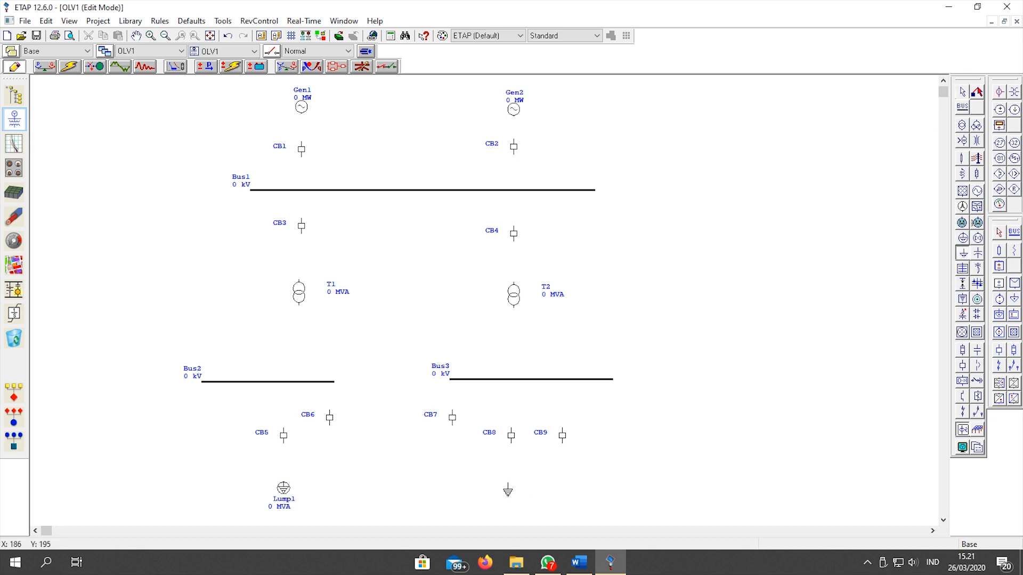
click(509, 489)
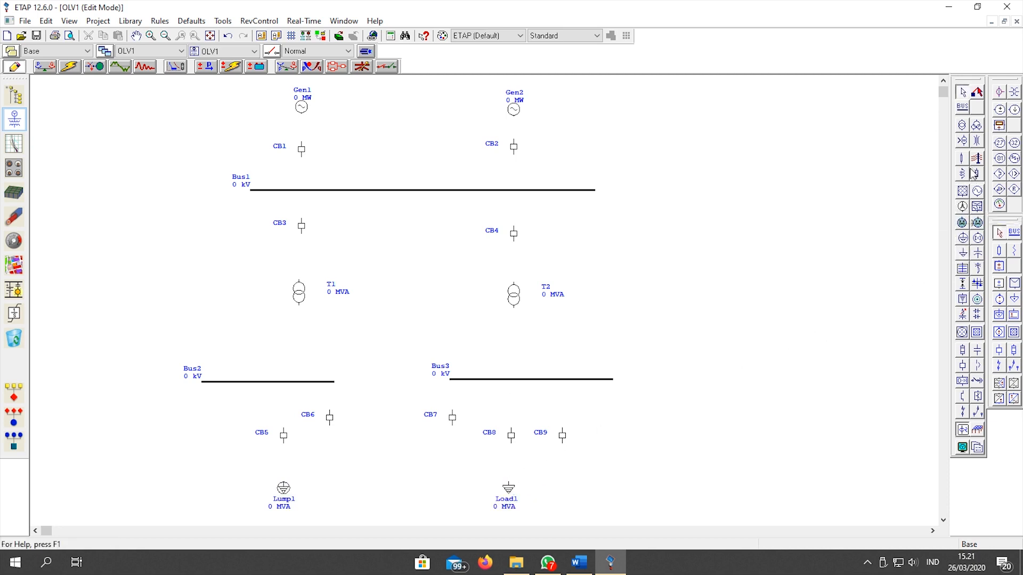
Place an induction motor below CB9 and a composite network between CB6 and CB7
click(964, 223)
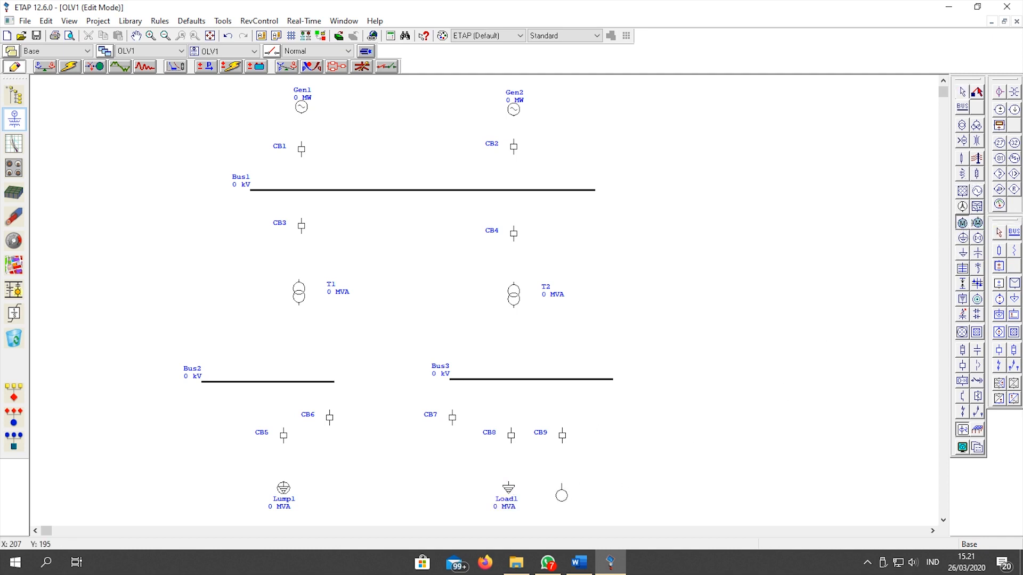
click(561, 487)
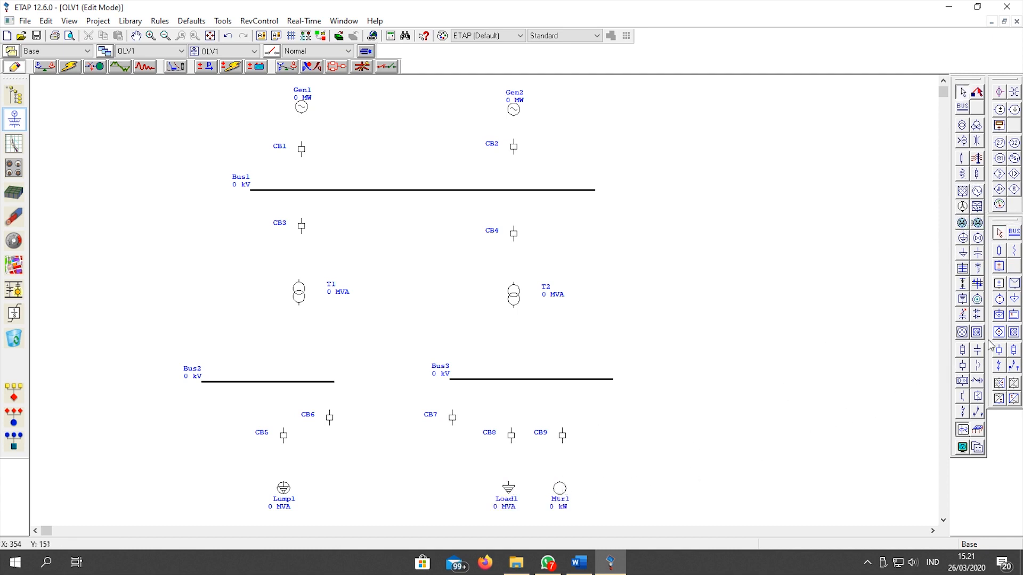
click(974, 334)
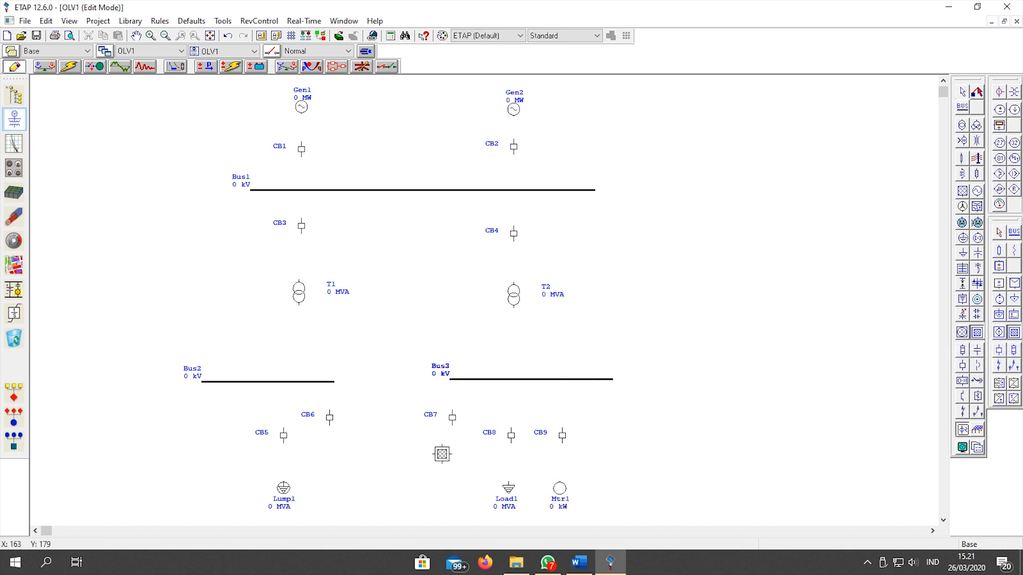
click(384, 460)
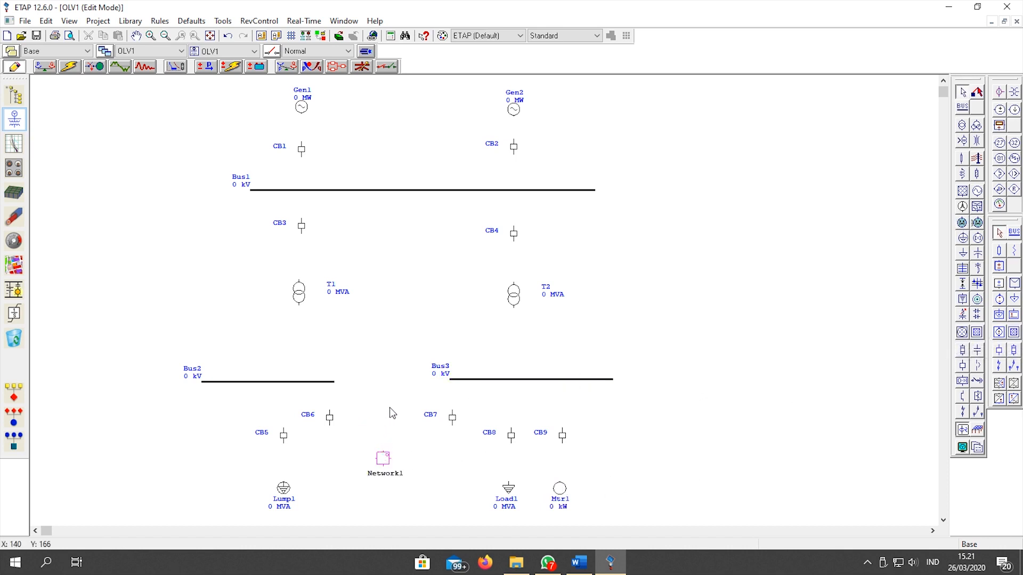
Connect Lump1 to Bus2 through CB5, and connect Network1 to Bus2 through CB6 and to the lower end of CB7
drag(286, 486, 283, 382)
drag(373, 460, 331, 382)
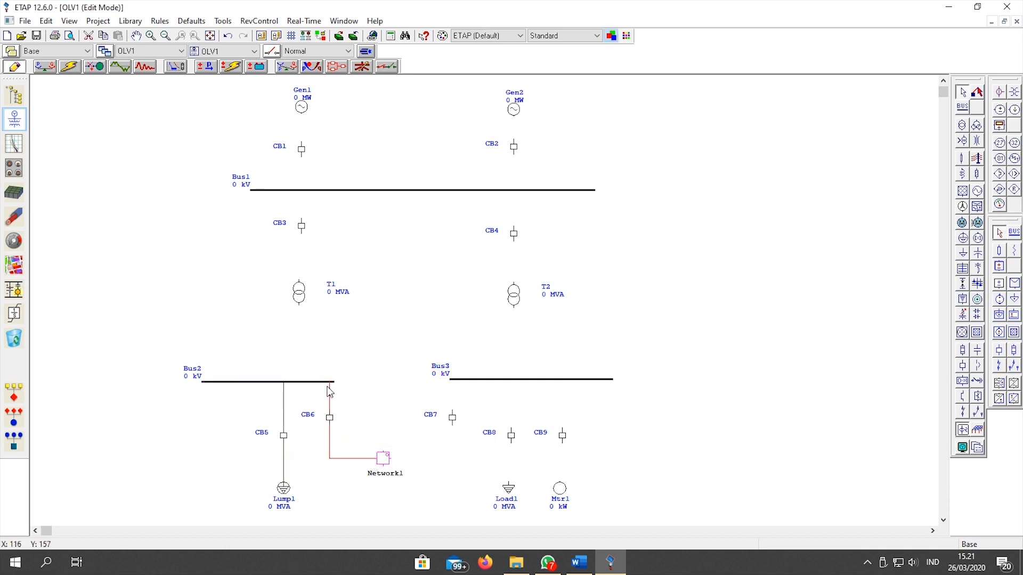
drag(450, 428, 452, 424)
click(409, 430)
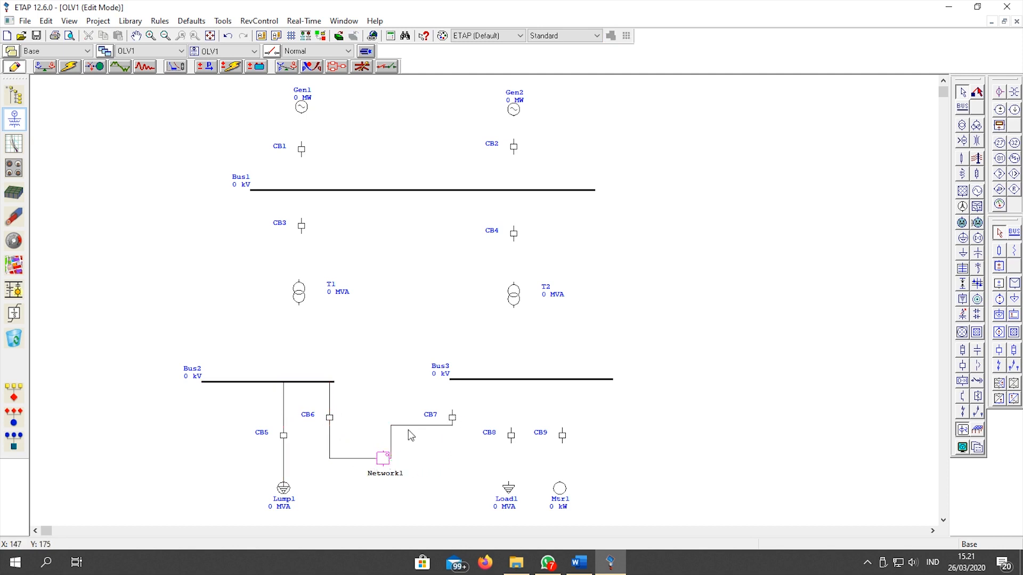
Reroute the connector between Network1 and CB7 so it runs level with Network1, and connect CB7 to Bus3
click(408, 425)
drag(409, 430, 411, 460)
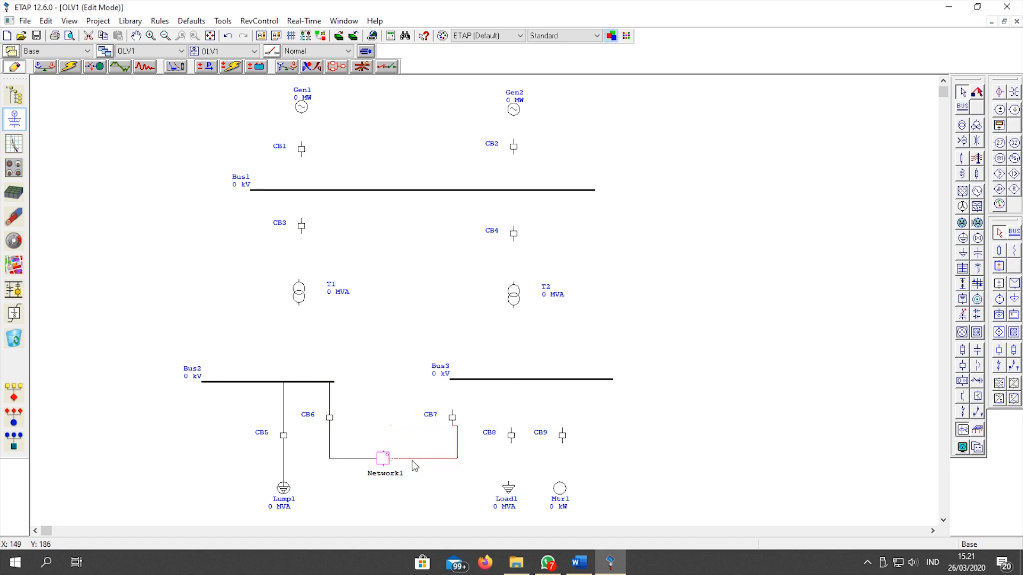
click(453, 404)
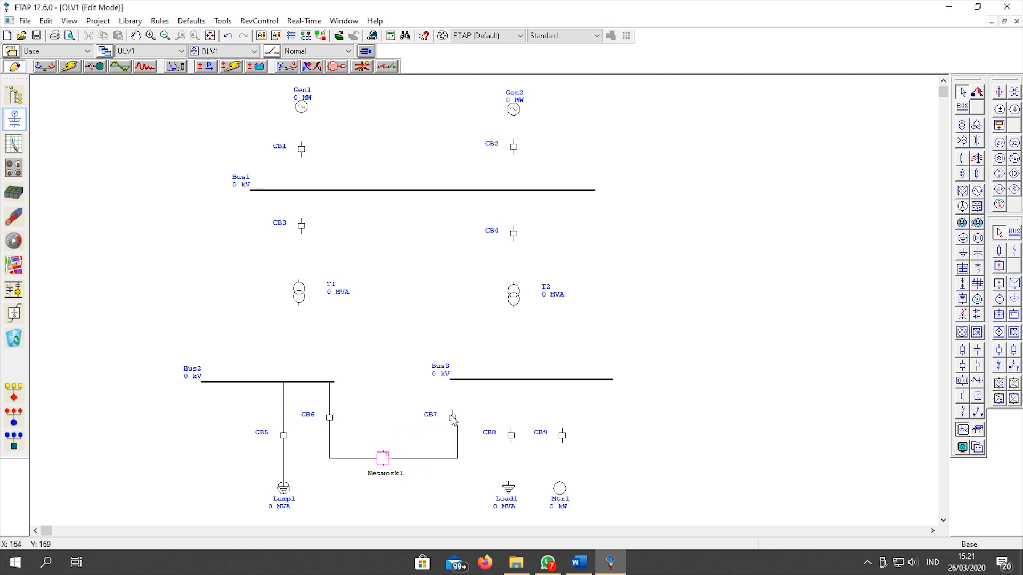
drag(459, 383, 458, 381)
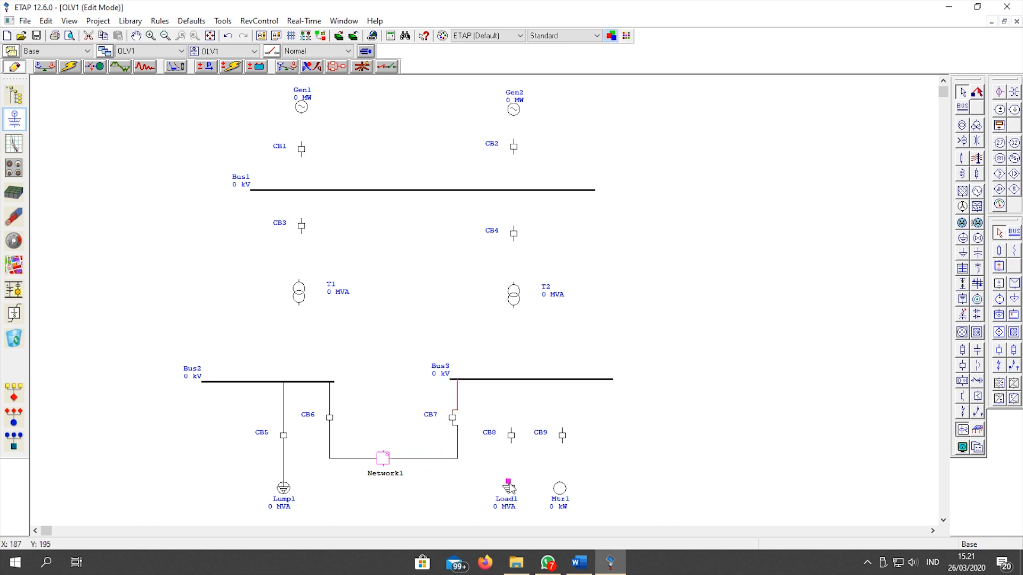
Connect Load1 through CB8 and Mtr1 through CB9 to Bus3, shifting CB7 and Load1 to straighten their connectors
drag(509, 483, 510, 446)
click(452, 418)
drag(454, 423, 465, 426)
drag(560, 481, 562, 443)
drag(509, 488, 511, 488)
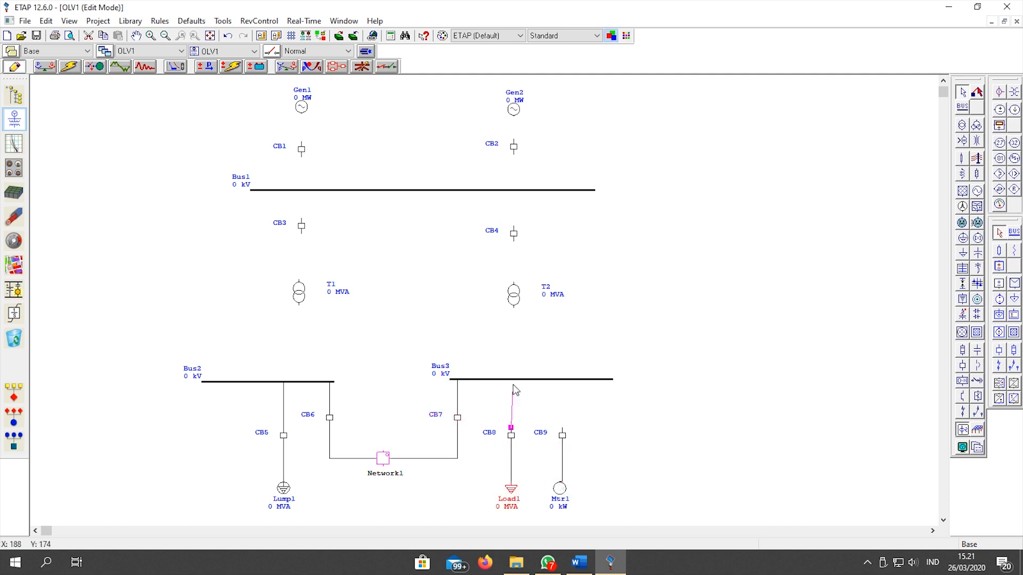
drag(513, 385, 511, 380)
drag(562, 428, 564, 381)
Connect transformer T1 to Bus2 and CB3, and align T1 with CB3 so the connectors run straight
drag(299, 304, 304, 388)
drag(299, 282, 304, 225)
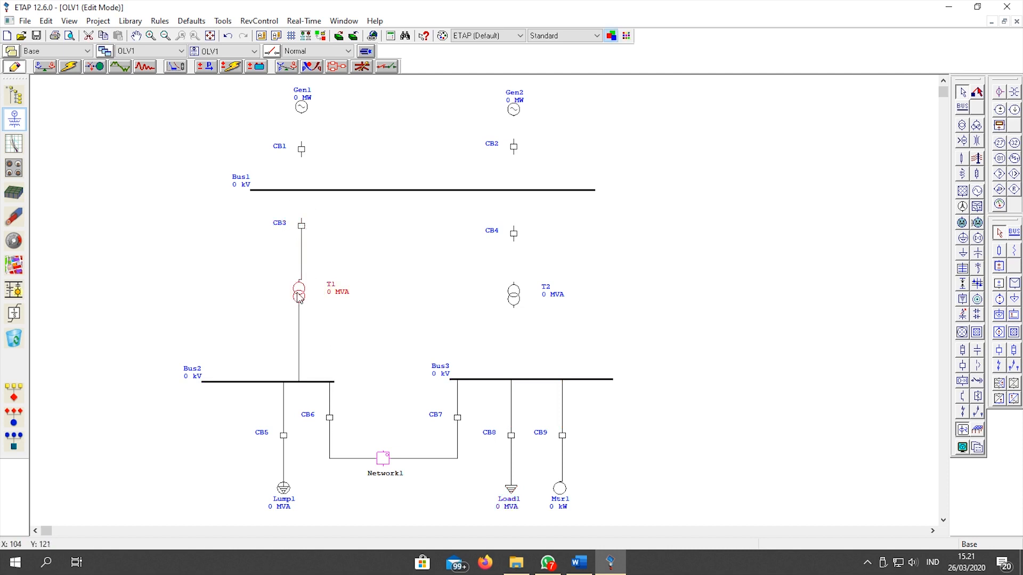
drag(299, 297, 302, 297)
click(308, 228)
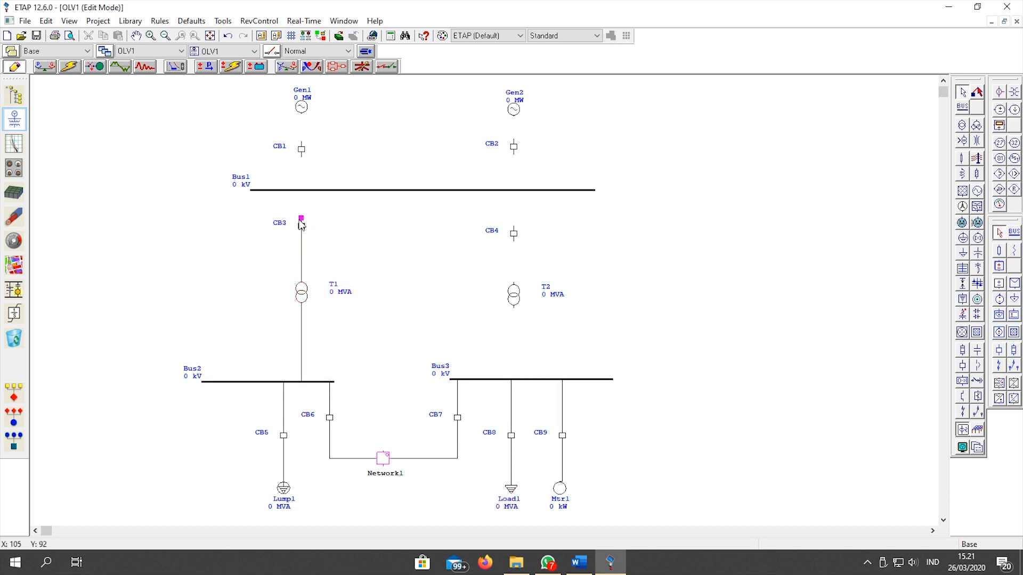
Connect CB3 and CB1 to Bus1, and connect CB1 to Gen1
drag(302, 225, 302, 190)
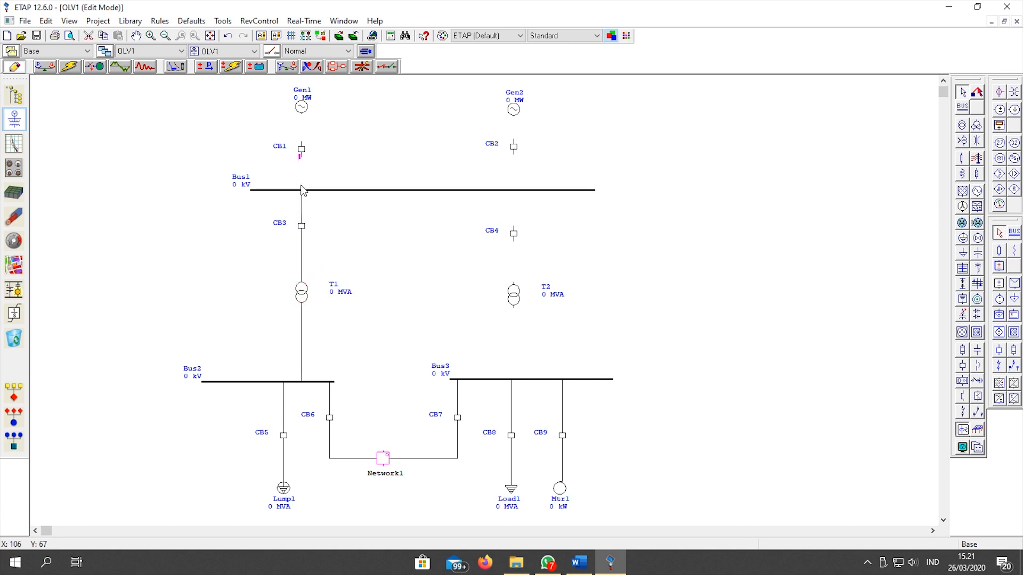
drag(301, 154, 302, 190)
drag(301, 142, 301, 114)
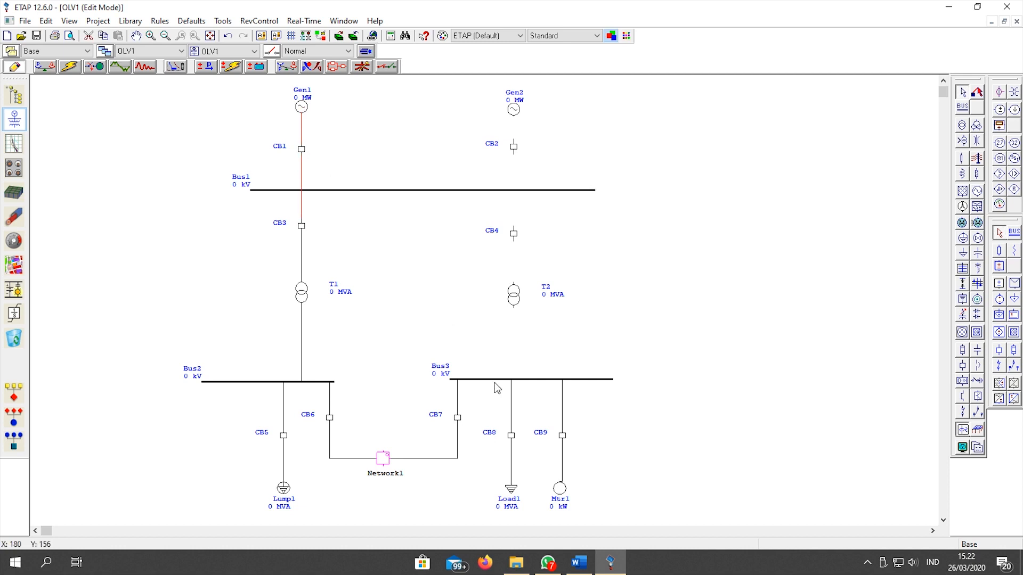
Connect transformer T2 to Bus3 and CB4, connect CB4 to Bus1, and align T2 and CB4 so the connectors run straight
click(514, 312)
drag(513, 307, 511, 379)
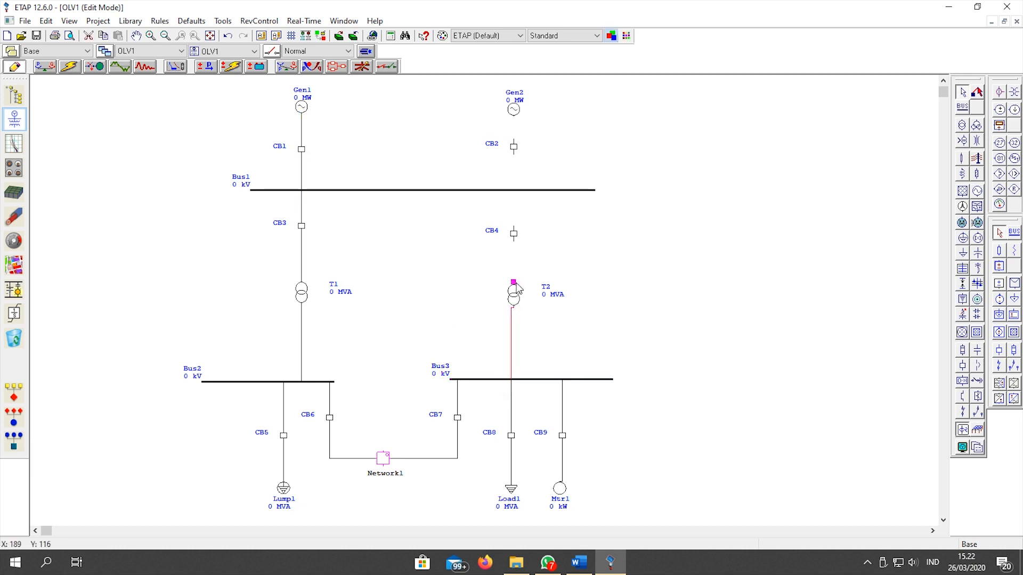
drag(517, 303, 511, 235)
drag(509, 198, 507, 191)
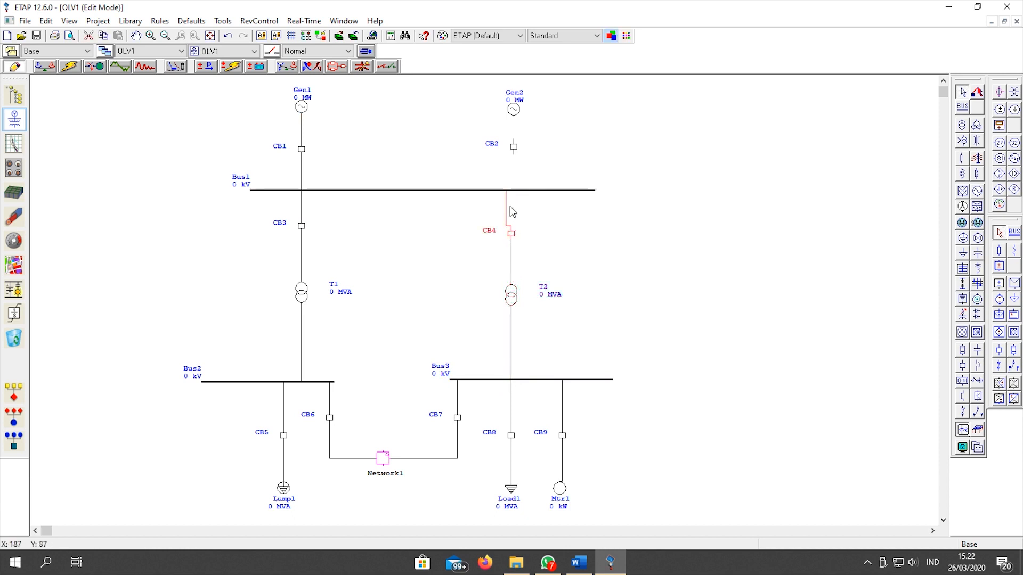
mouse_move(511, 234)
mouse_down()
mouse_move(511, 215)
mouse_move(513, 238)
mouse_up()
Connect CB2 to Bus1 and Gen2, aligning CB2 and Gen2 with the CB4 branch
drag(513, 154, 514, 192)
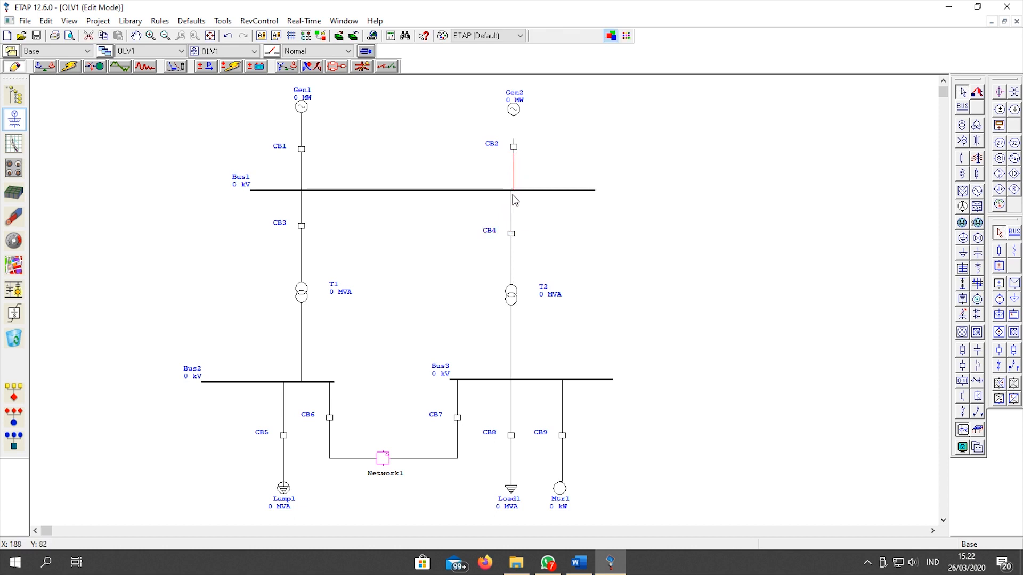
drag(514, 147, 511, 147)
click(512, 143)
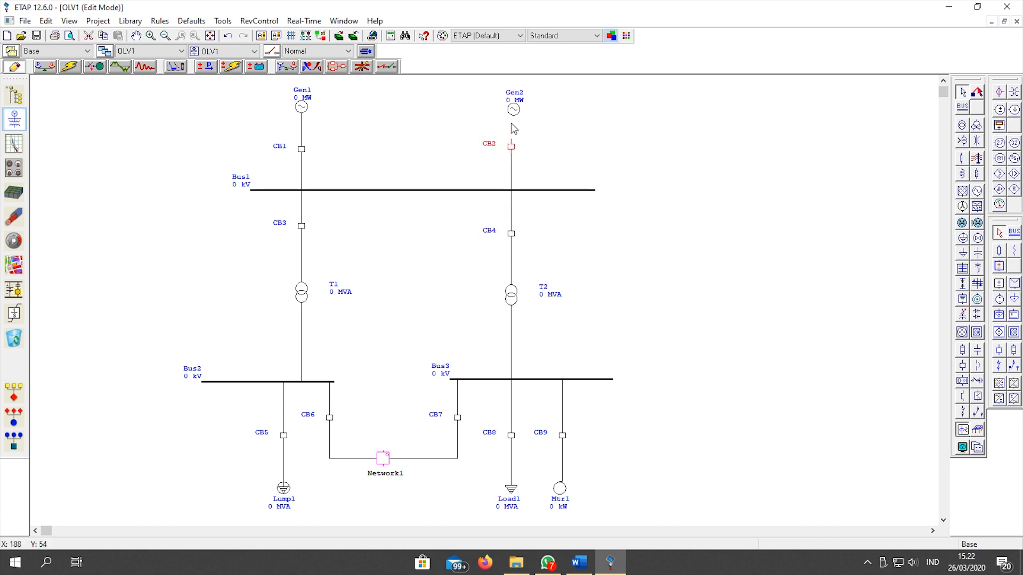
drag(516, 109, 510, 116)
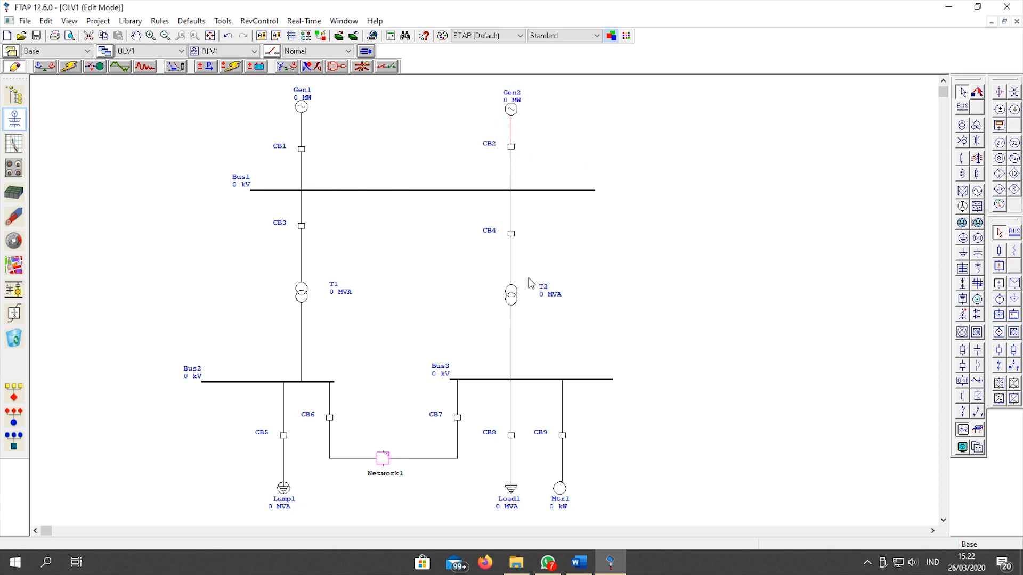
click(619, 295)
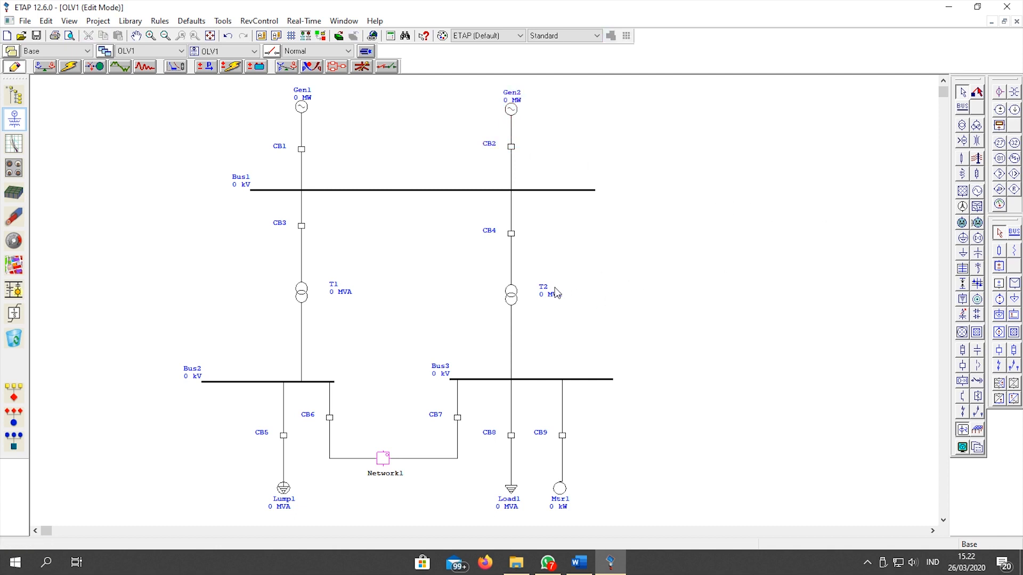
Delete the connectors between CB4 and T2 and between CB3 and T1, and move both transformers down to make room for cables
click(511, 261)
click(620, 270)
click(511, 268)
key(Delete)
click(301, 256)
key(Delete)
drag(303, 298, 303, 324)
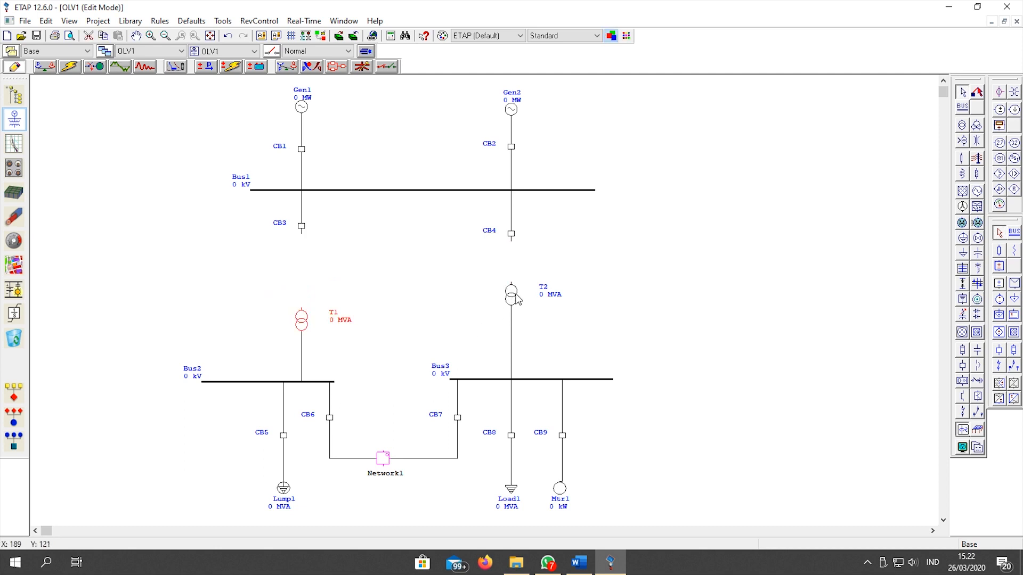
drag(513, 294, 513, 323)
click(660, 332)
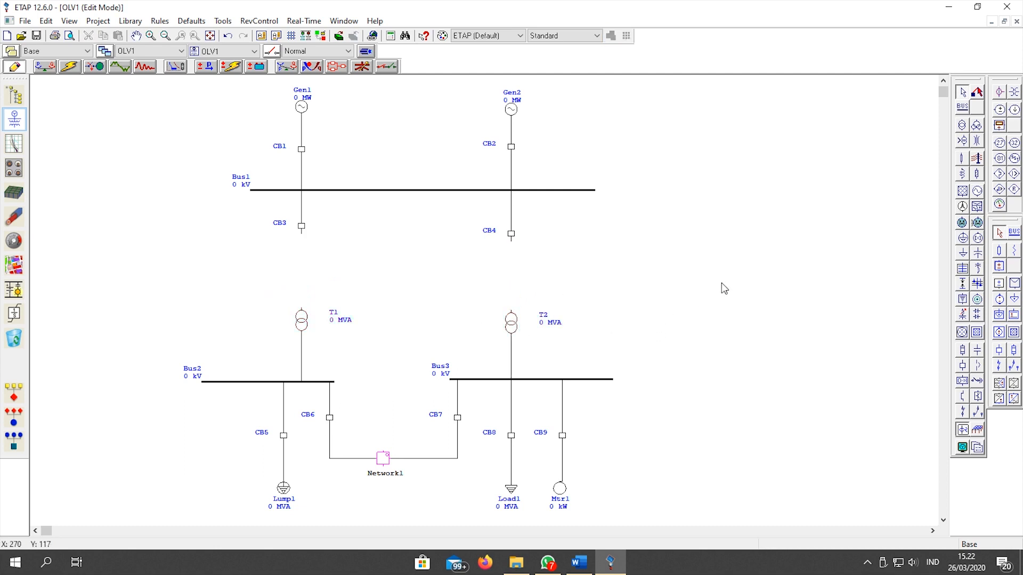
Place one cable between CB3 and T1 and a second cable between CB4 and T2, in line with each branch
click(962, 158)
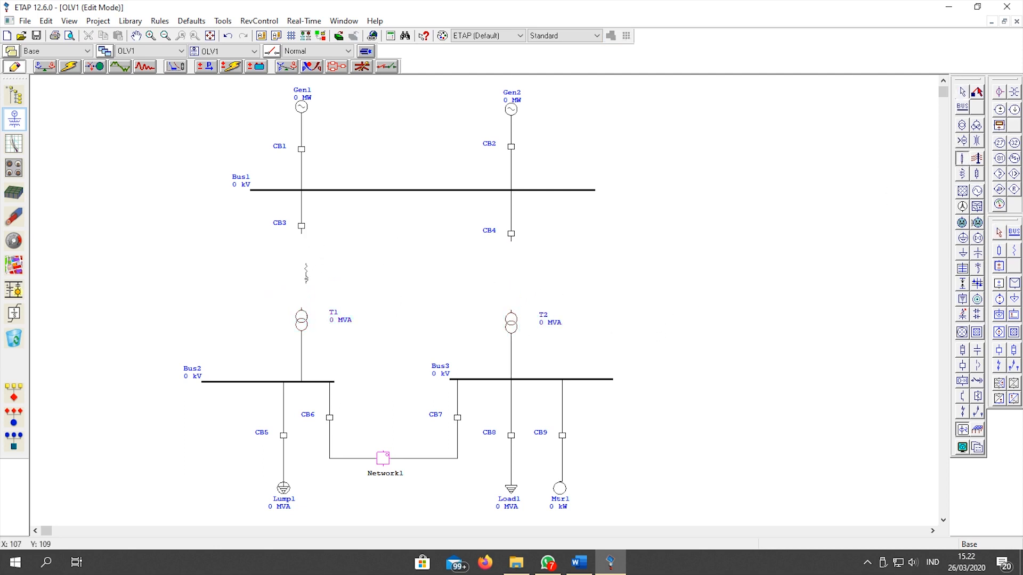
click(303, 272)
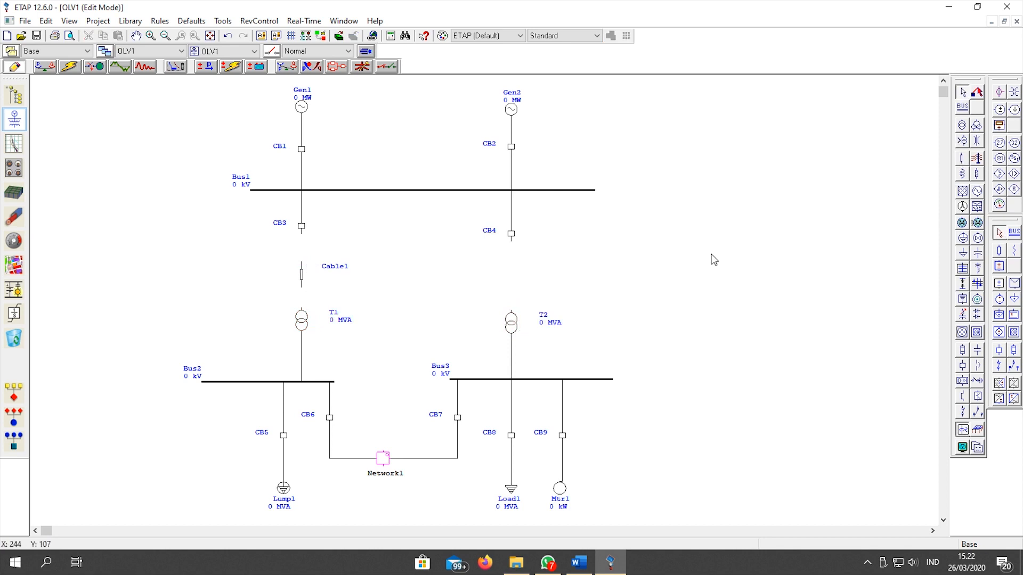
click(962, 158)
click(510, 275)
drag(511, 276, 510, 274)
click(479, 290)
Connect Cable1 between T1 and CB3, and Cable2 between T2 and CB4
drag(305, 293, 302, 233)
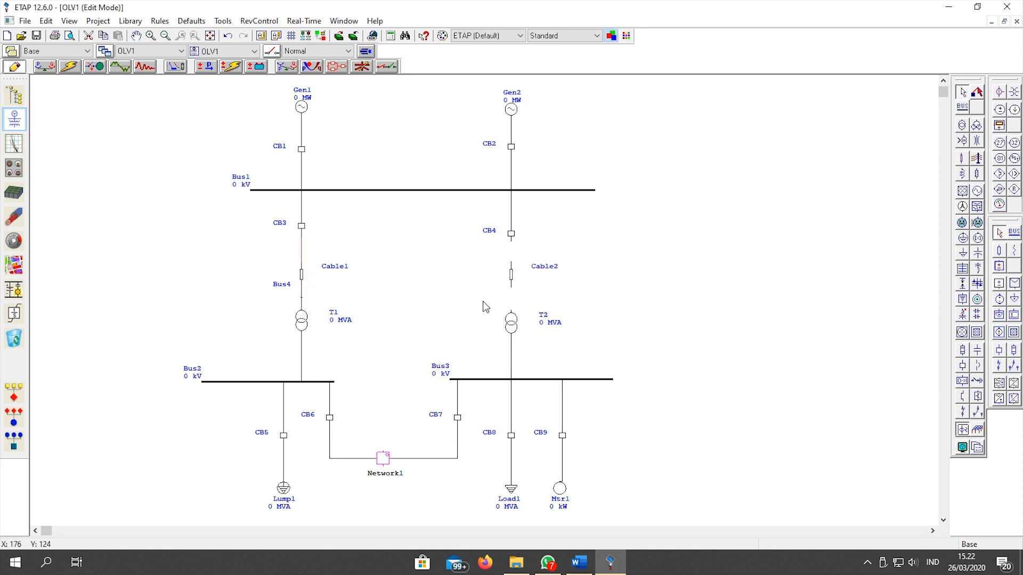
drag(511, 313, 511, 281)
drag(511, 245, 511, 235)
click(612, 229)
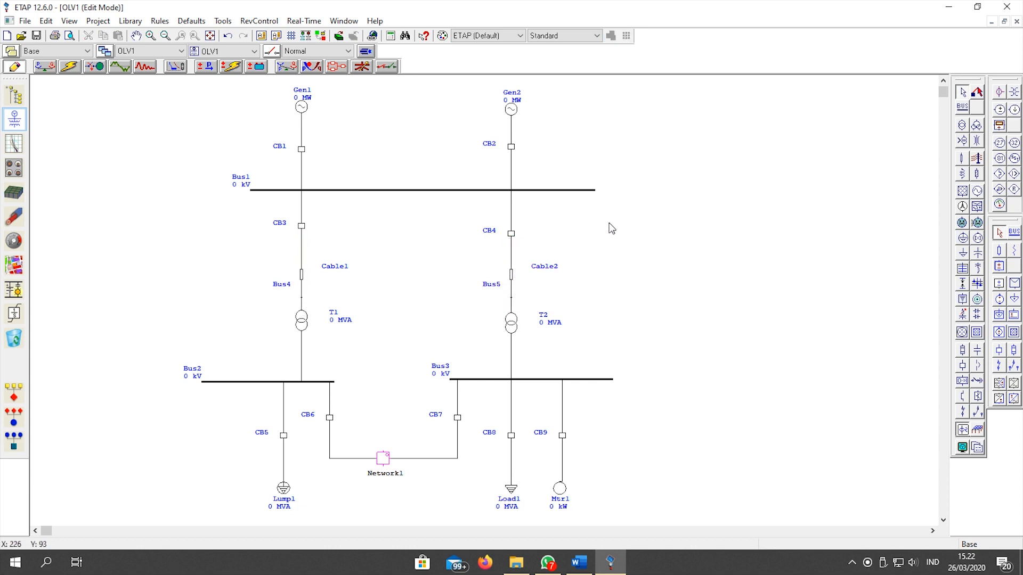
Open the rating data of generator Gen1 and set its rated power to 20 MW
click(305, 111)
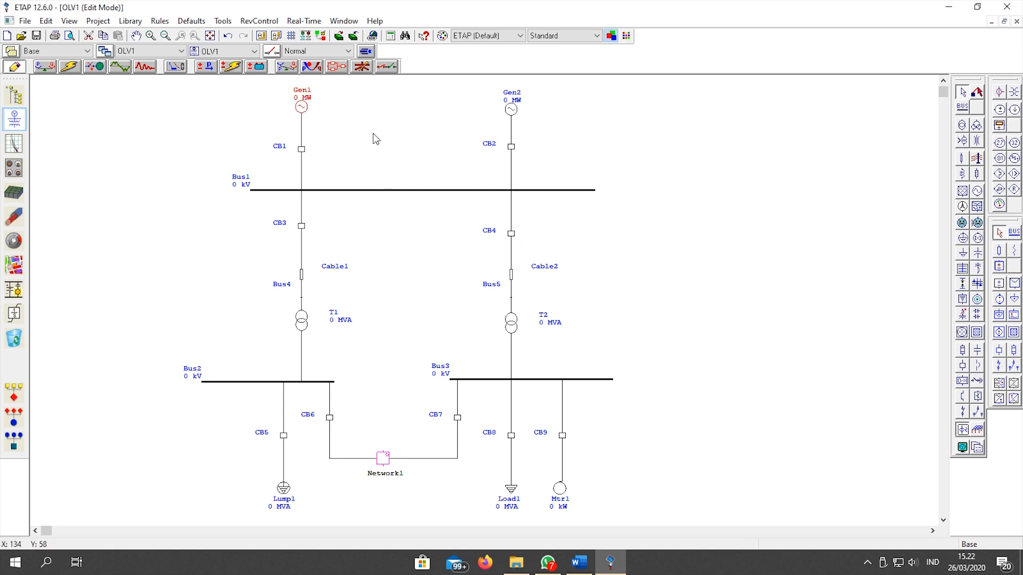
double_click(305, 108)
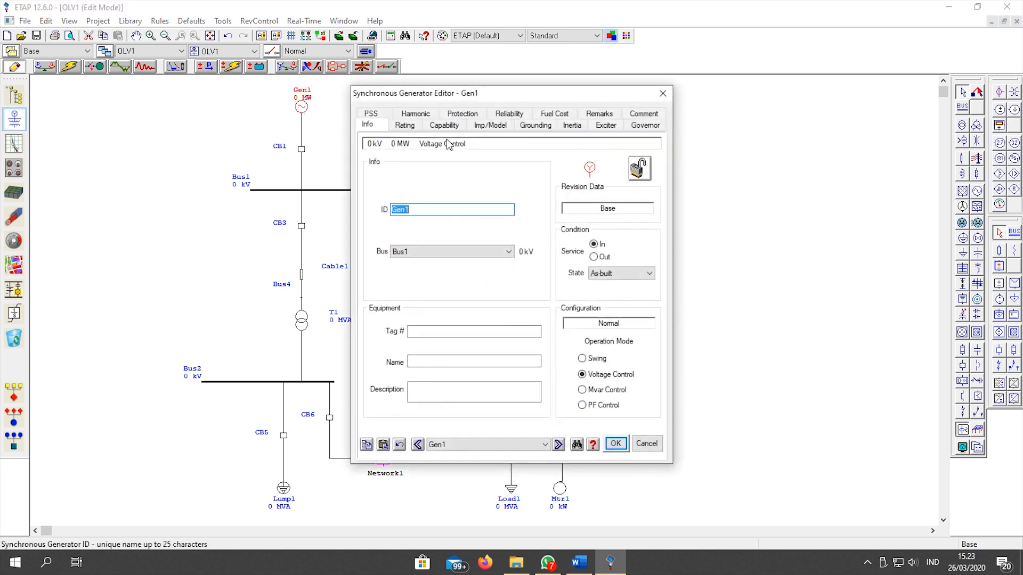
click(409, 126)
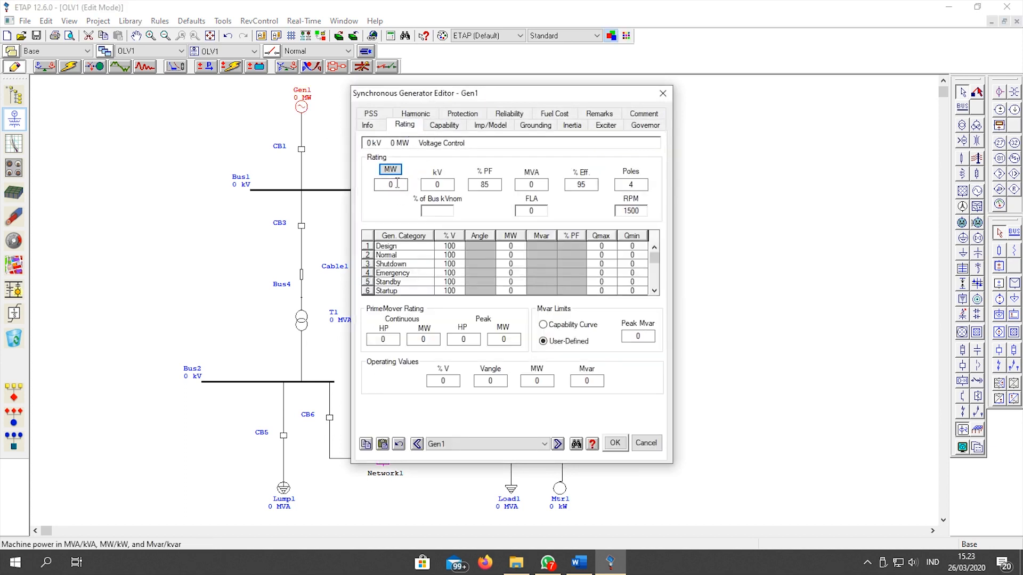
click(380, 186)
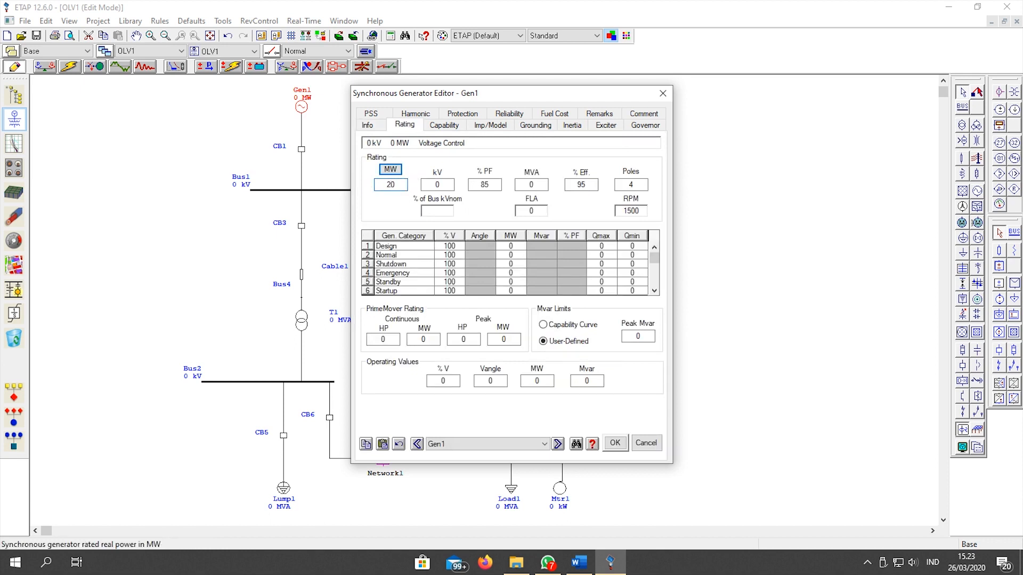
key(Tab)
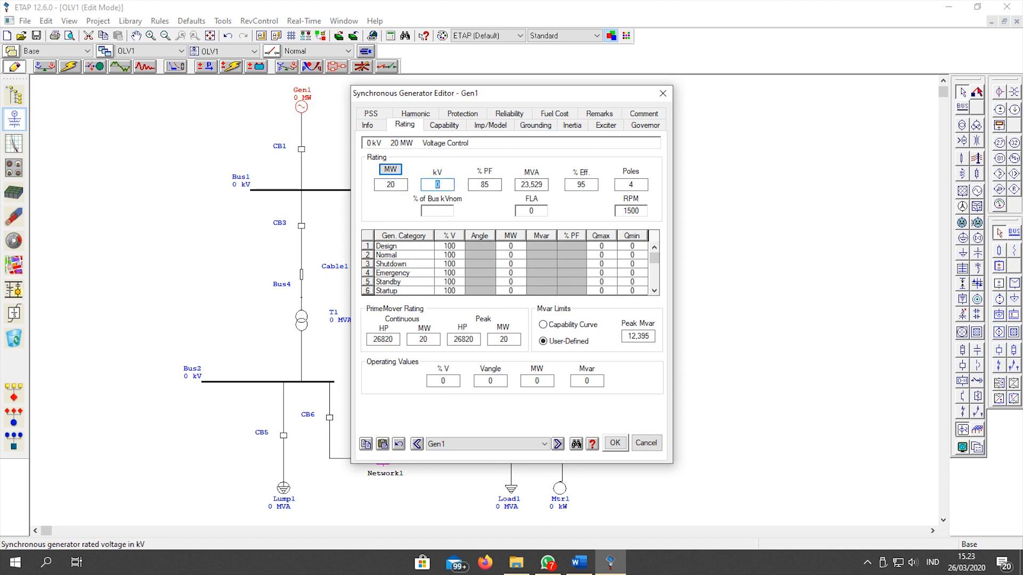
Check the Bus1 voltage in the MODUL III Word document, return to ETAP and set Gen1's rated voltage to 13,8 kV
key(alt+Tab)
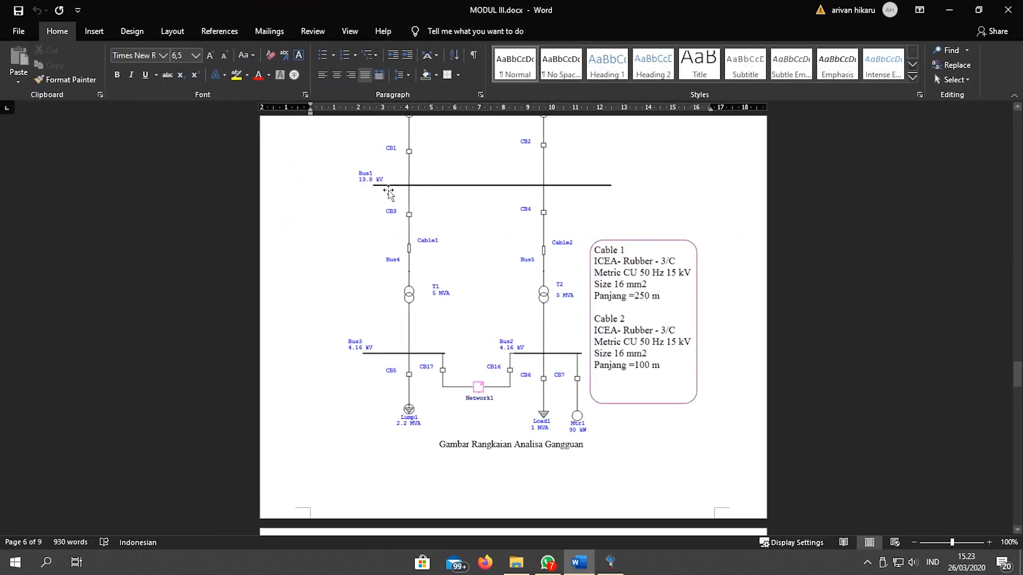
scroll(369, 156, up, 1)
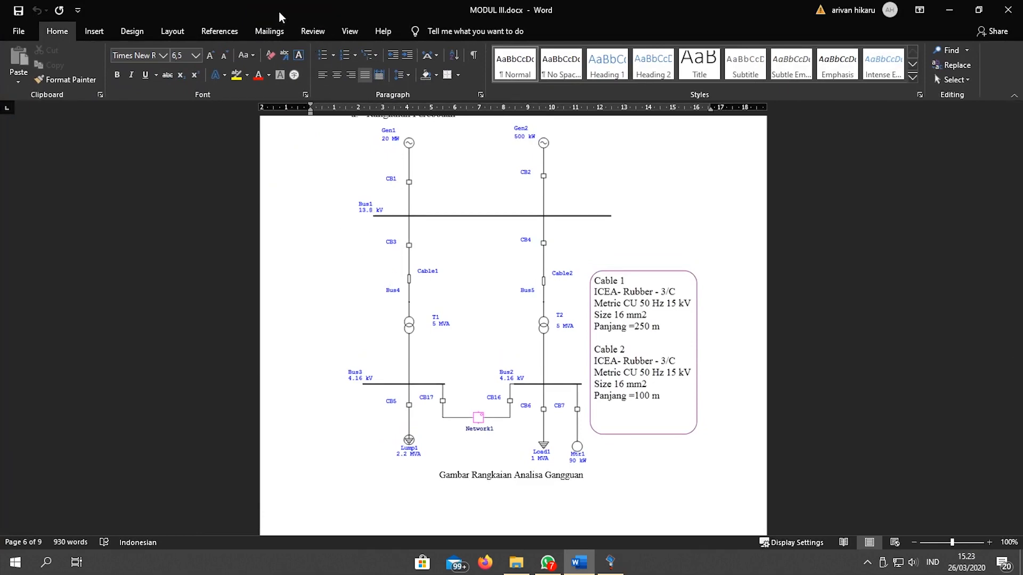
drag(256, 9, 1022, 287)
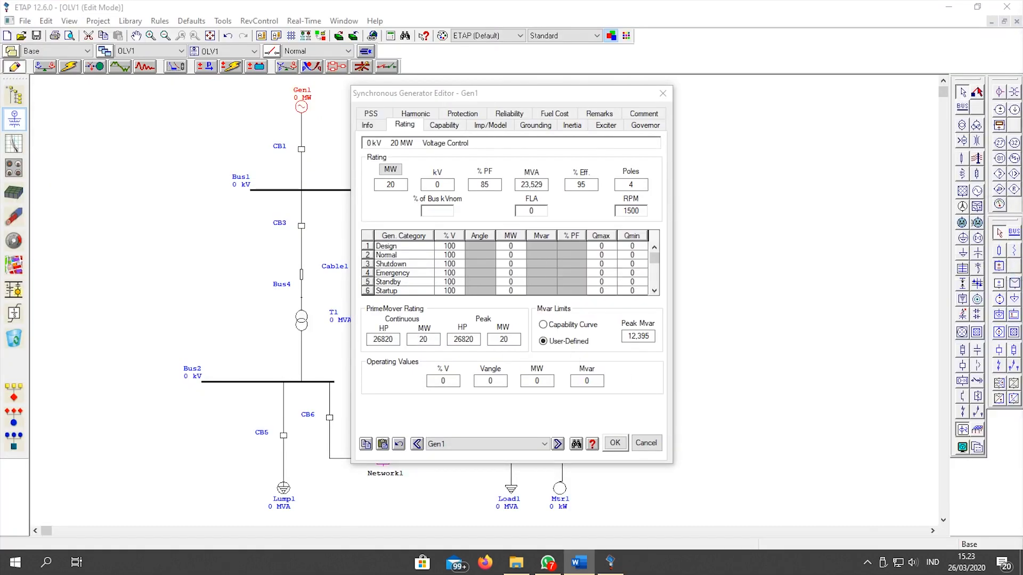
click(371, 196)
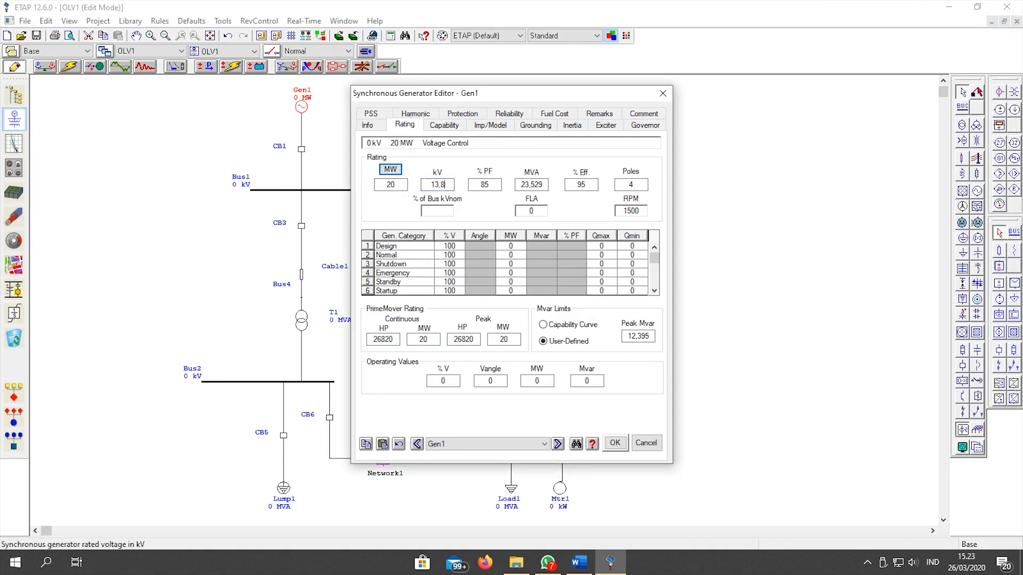
text(13,8)
key(Tab)
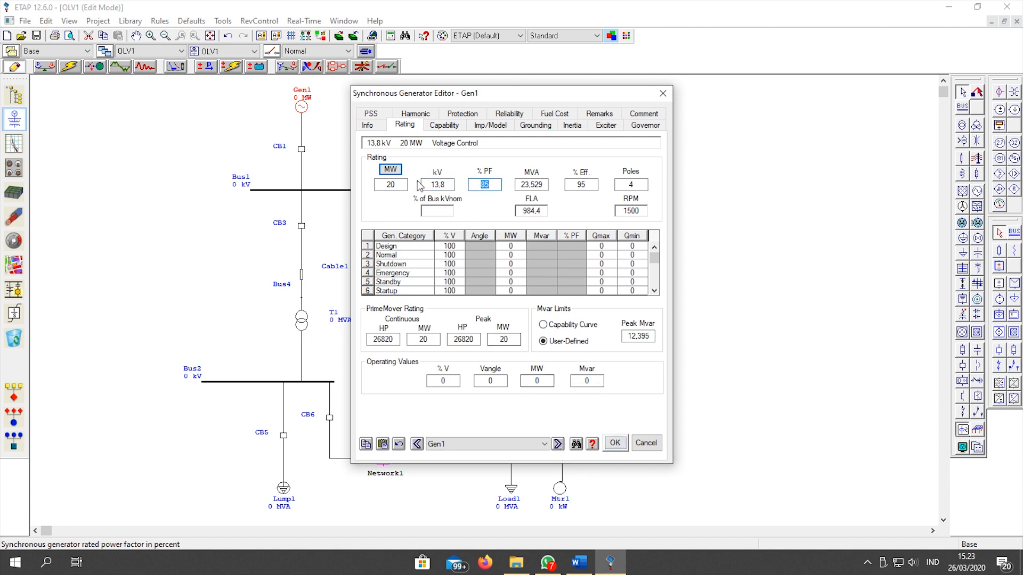
Fill Gen1's impedance and dynamic model with typical data, and move the editor off the diagram
click(491, 126)
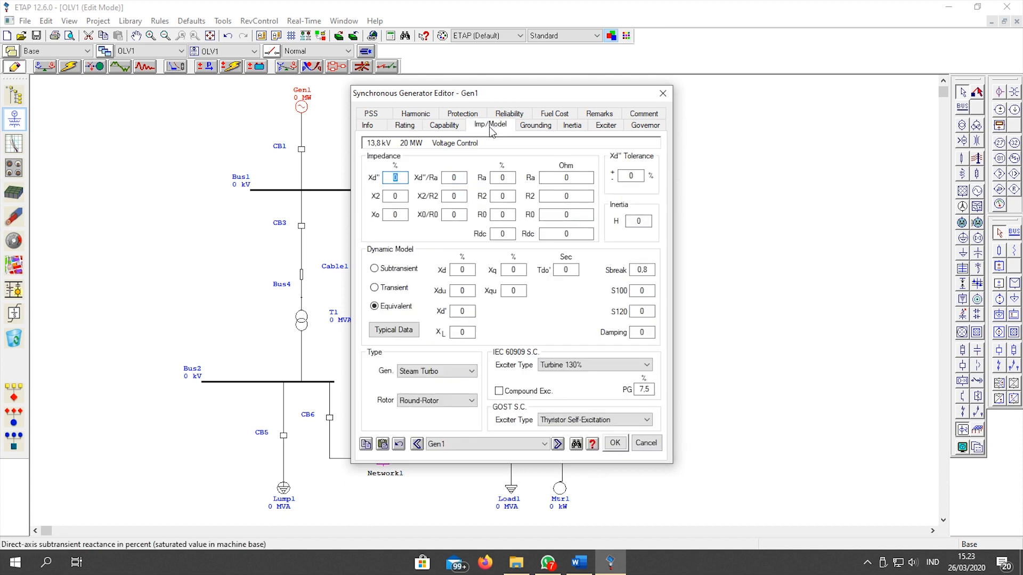
click(393, 330)
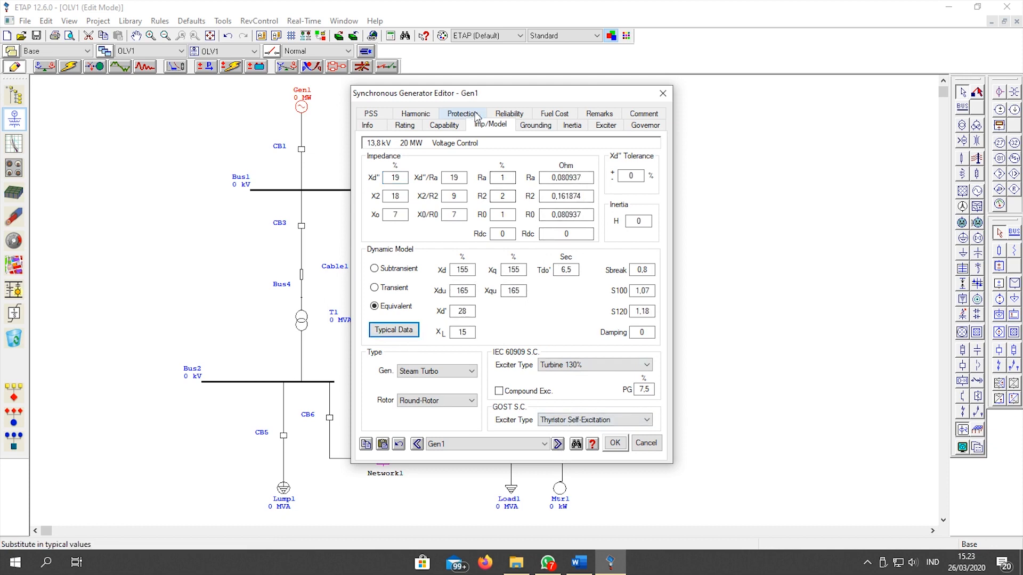
drag(452, 97, 710, 93)
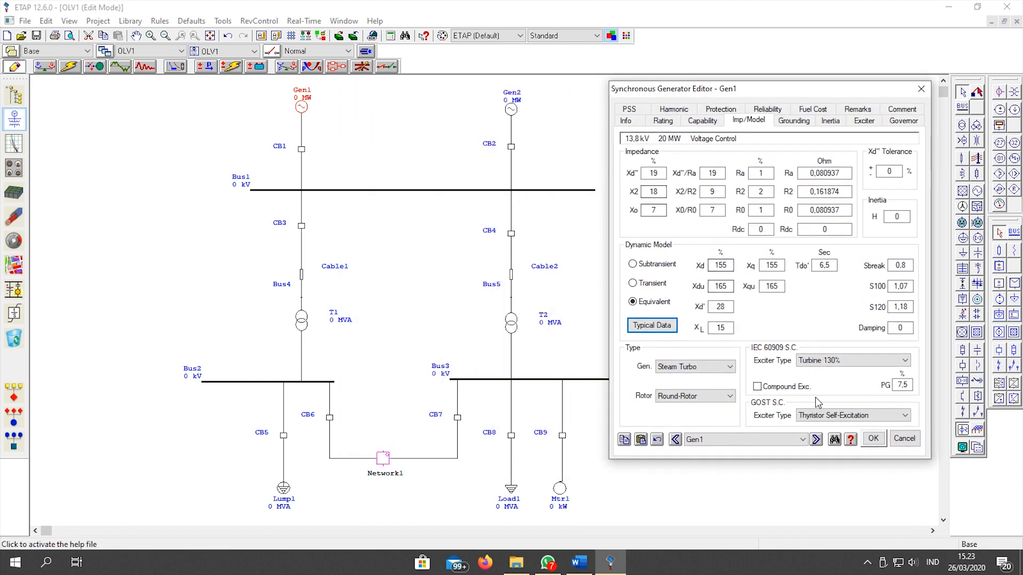
Switch the generator editor to Gen2, change its power unit to kW and set the rated power to 500 kW
click(815, 439)
click(663, 120)
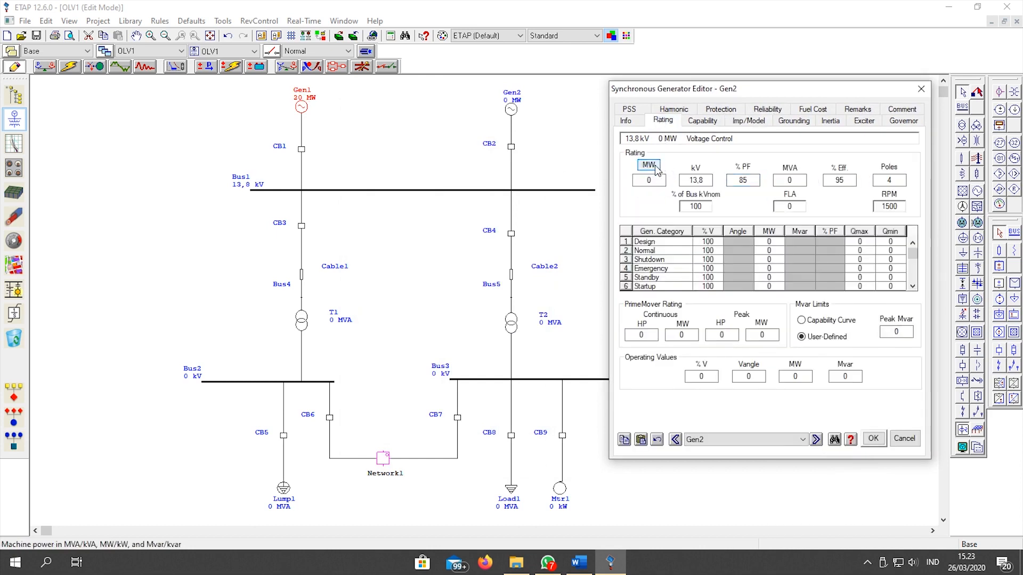
click(657, 169)
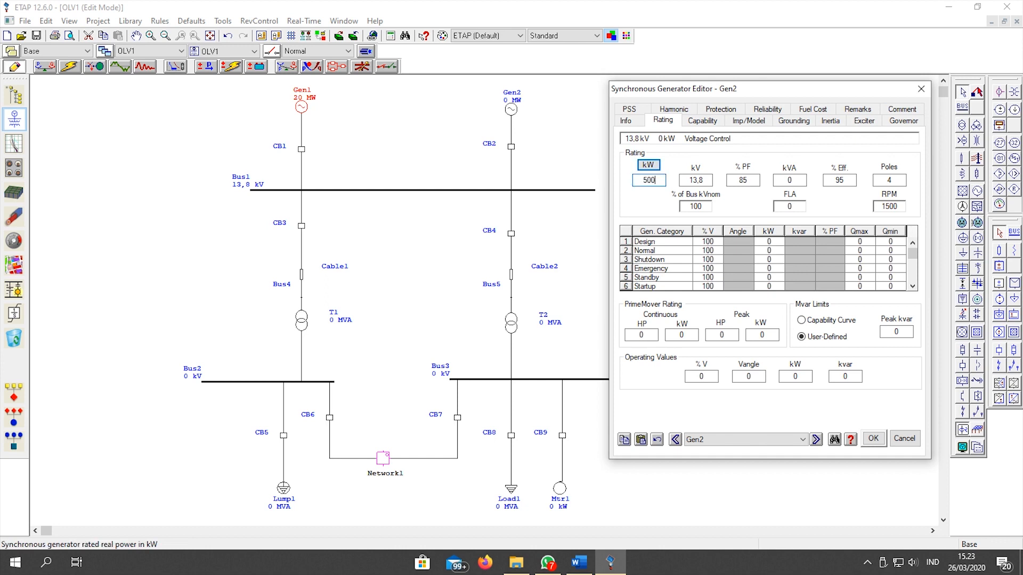
key(Tab)
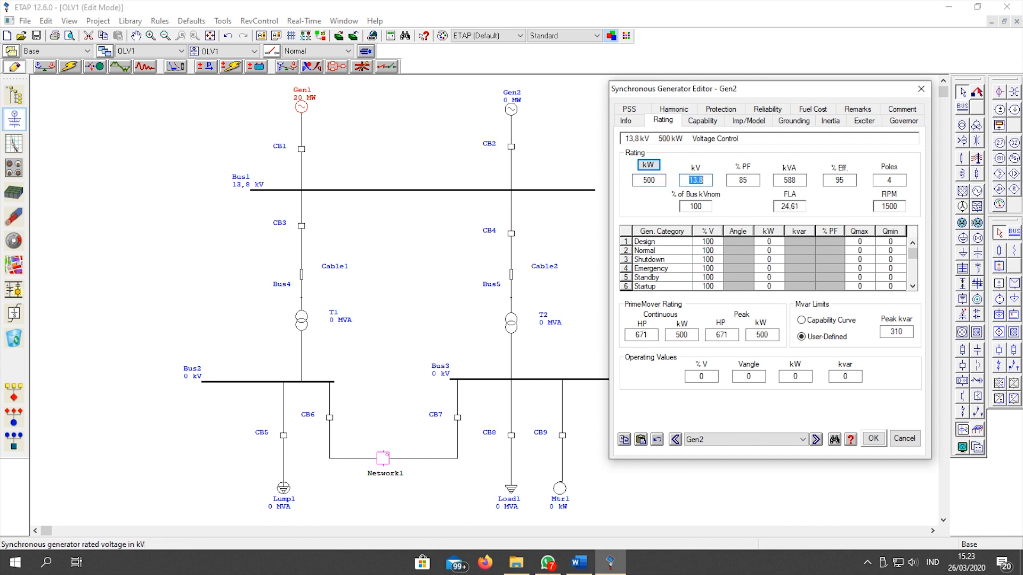
Fill Gen2's impedance and dynamic model with typical data and accept the generator settings
click(735, 124)
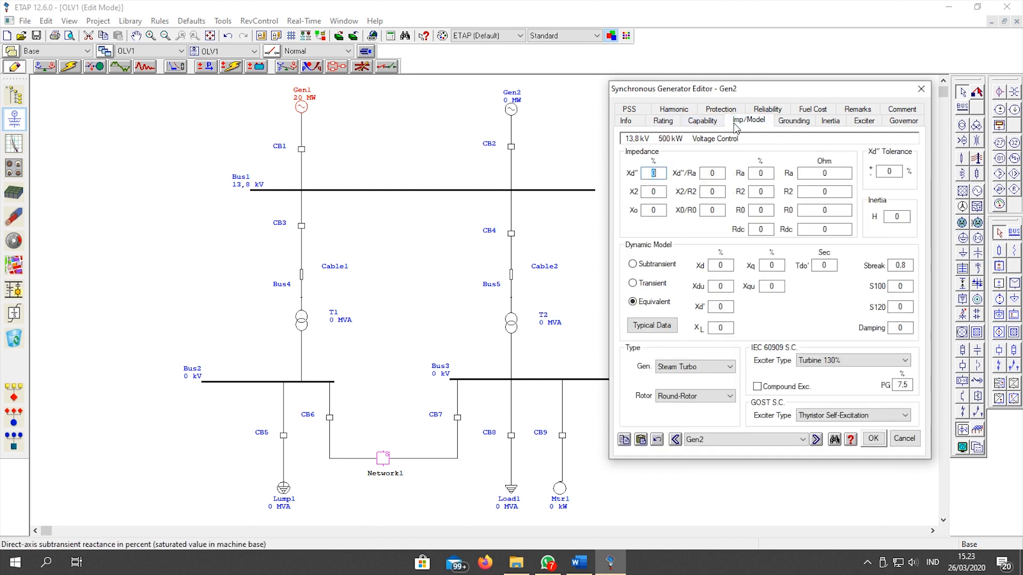
click(659, 326)
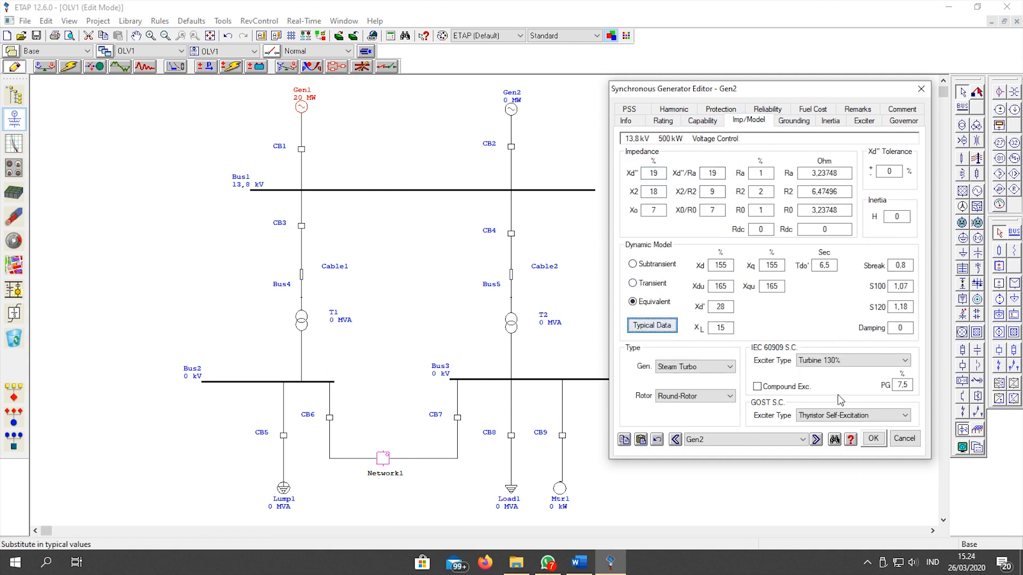
click(873, 439)
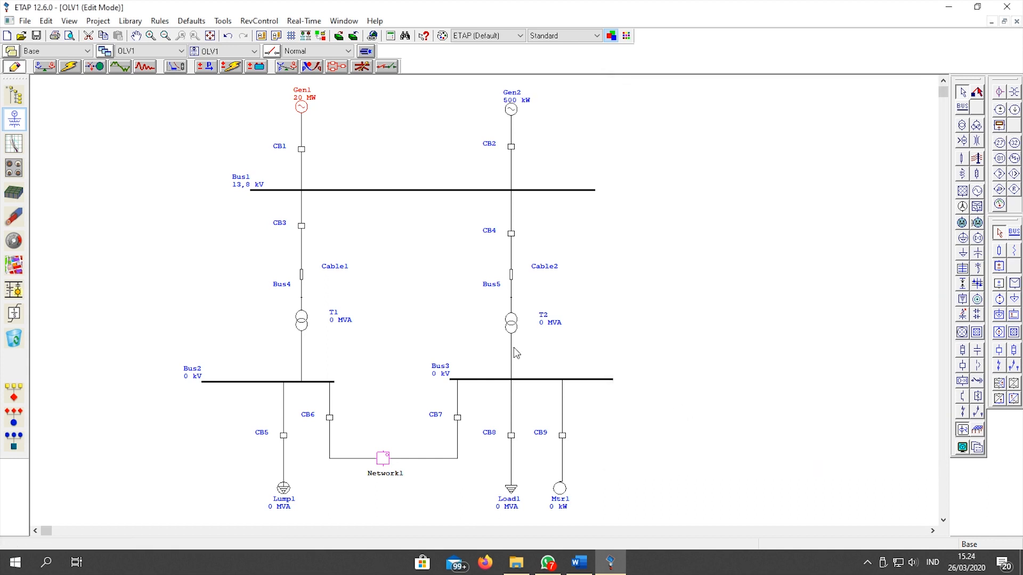
Set transformer T1's secondary voltage to 4,16 kV and rated power to 5 MVA, and fill its impedance with typical Z and X/R values
double_click(303, 326)
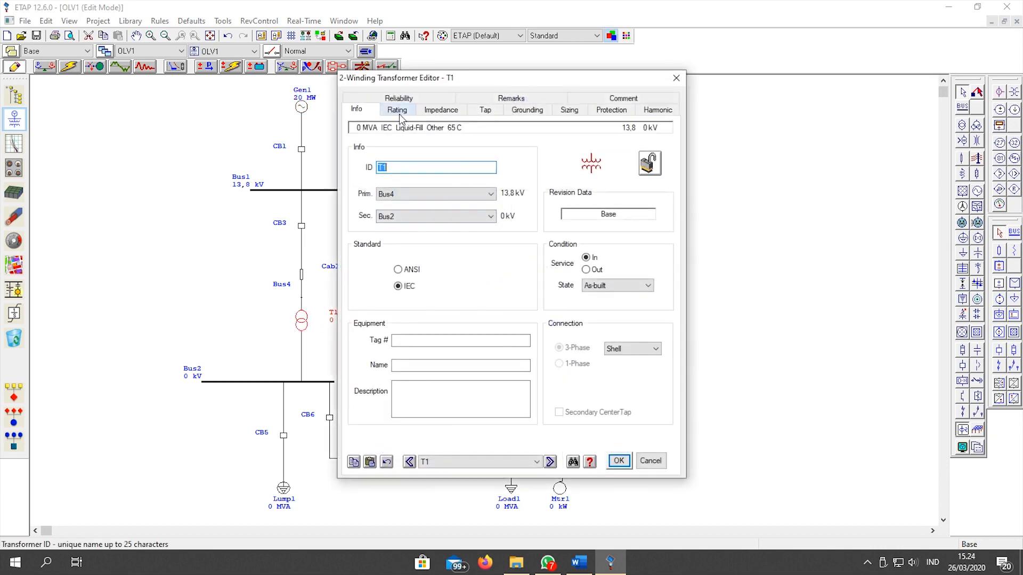
click(399, 111)
drag(432, 80, 708, 68)
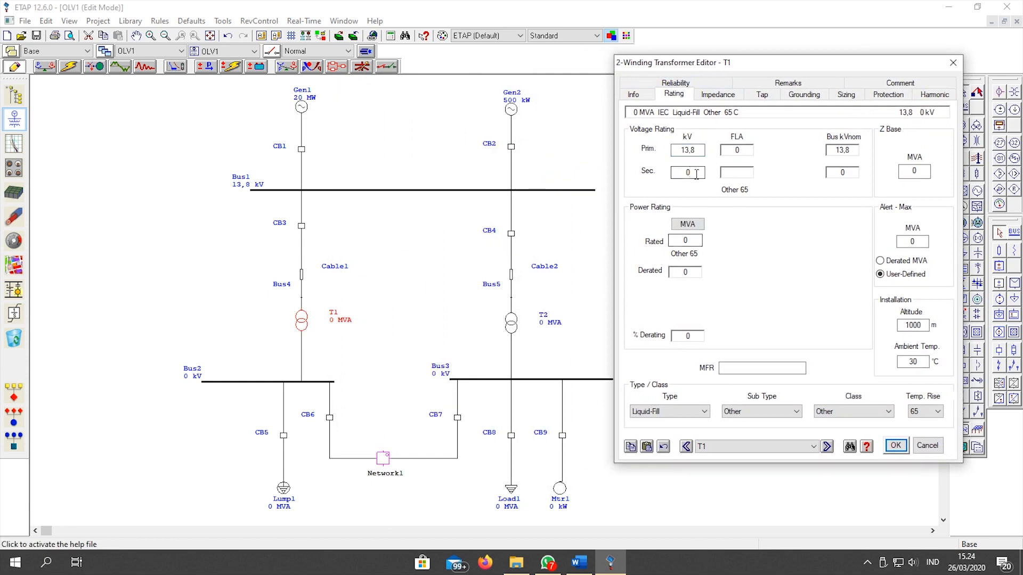
click(678, 174)
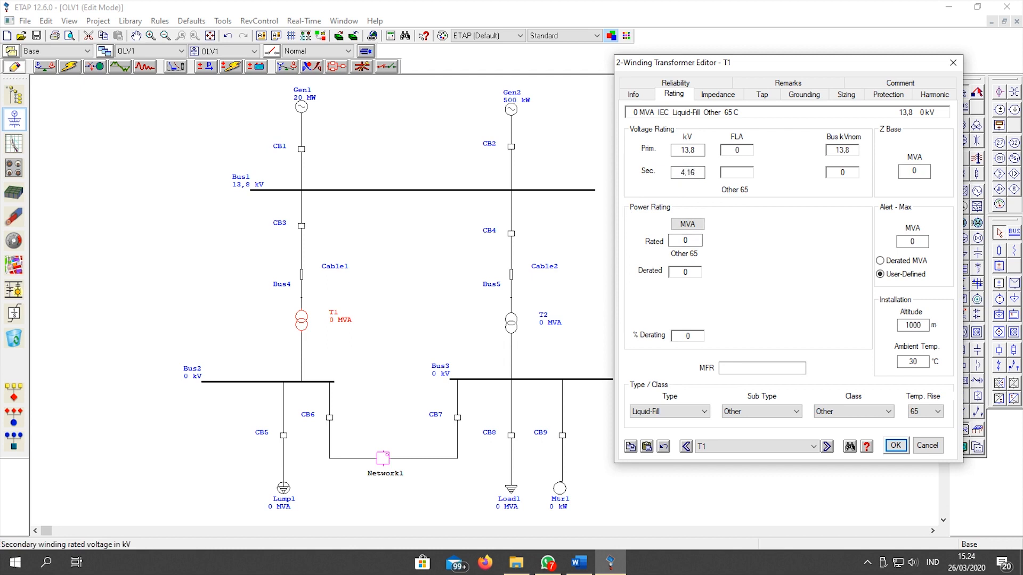
click(687, 224)
click(696, 241)
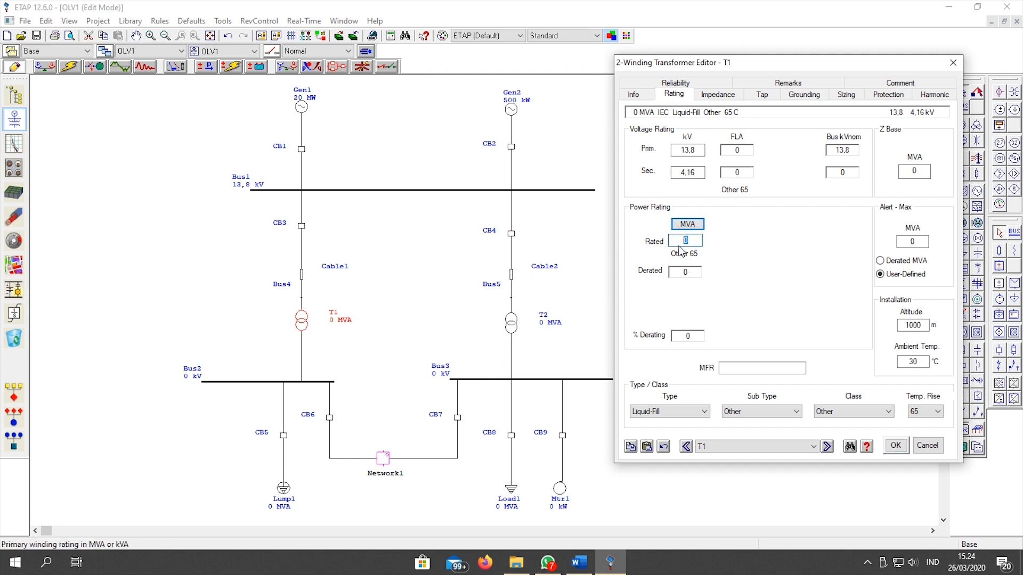
text(5)
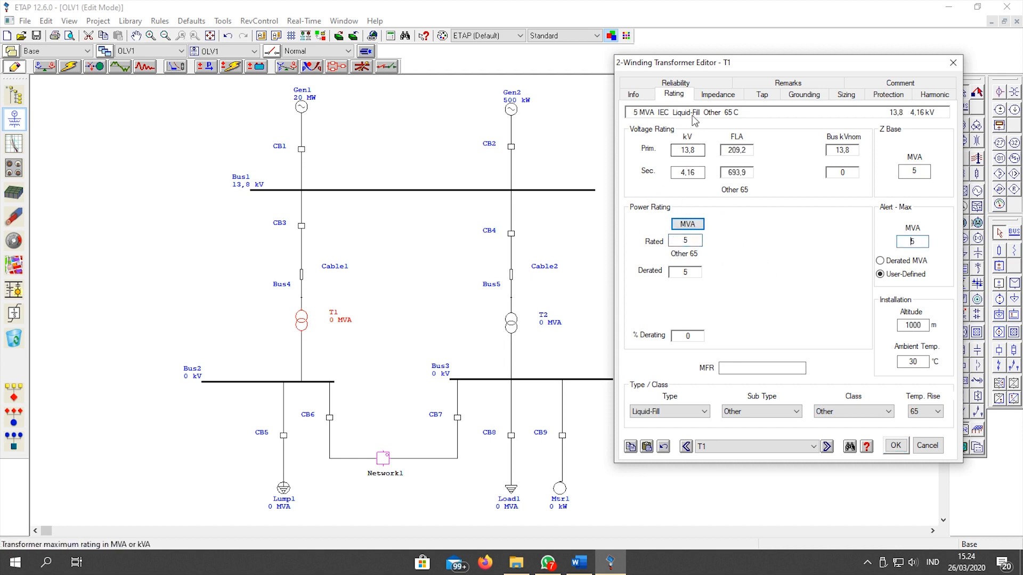
click(717, 95)
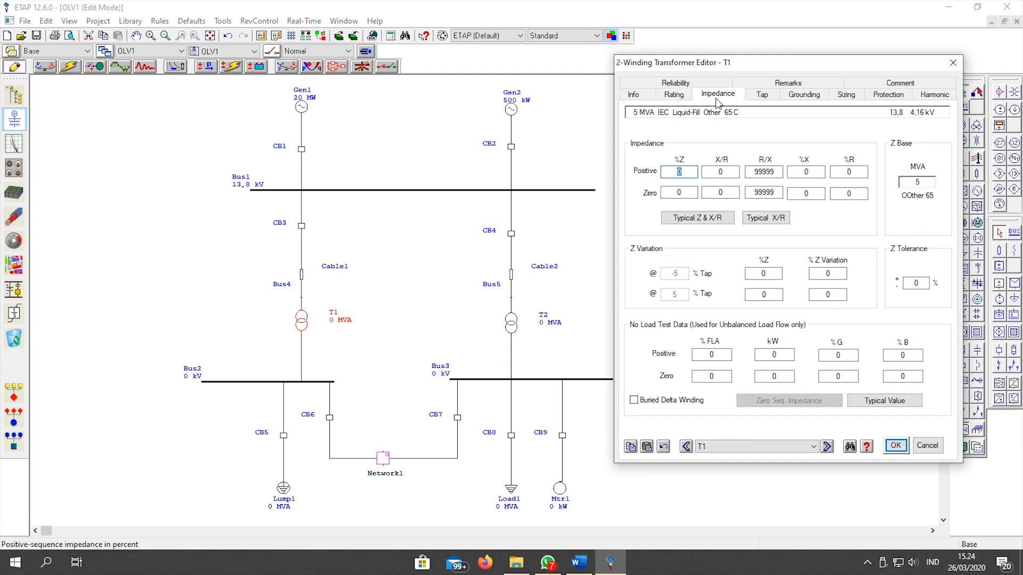
click(701, 224)
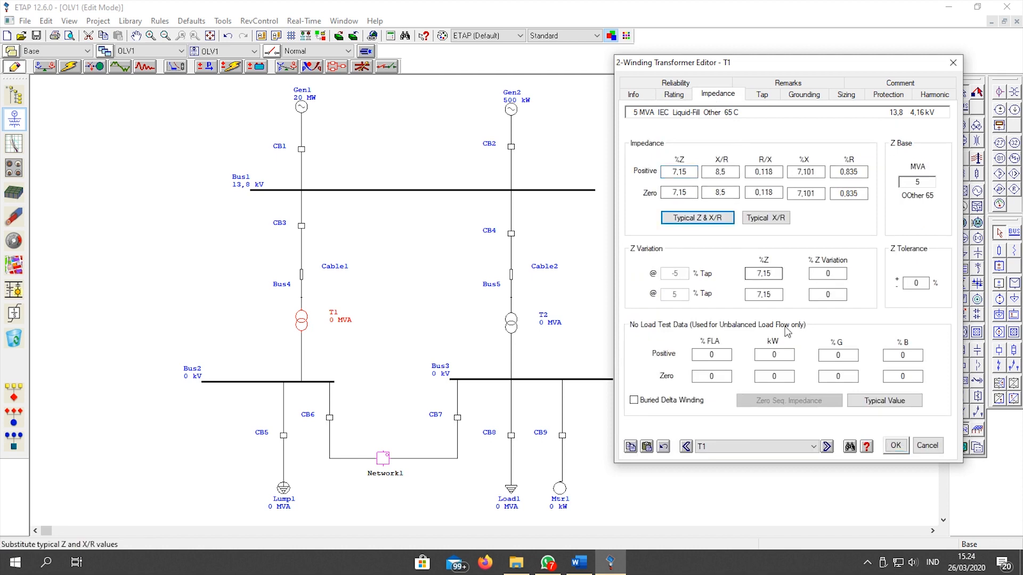
Give transformer T2 a 4,16 kV secondary voltage, a 5 MVA rating and typical Z and X/R values, and accept the transformer settings
click(827, 446)
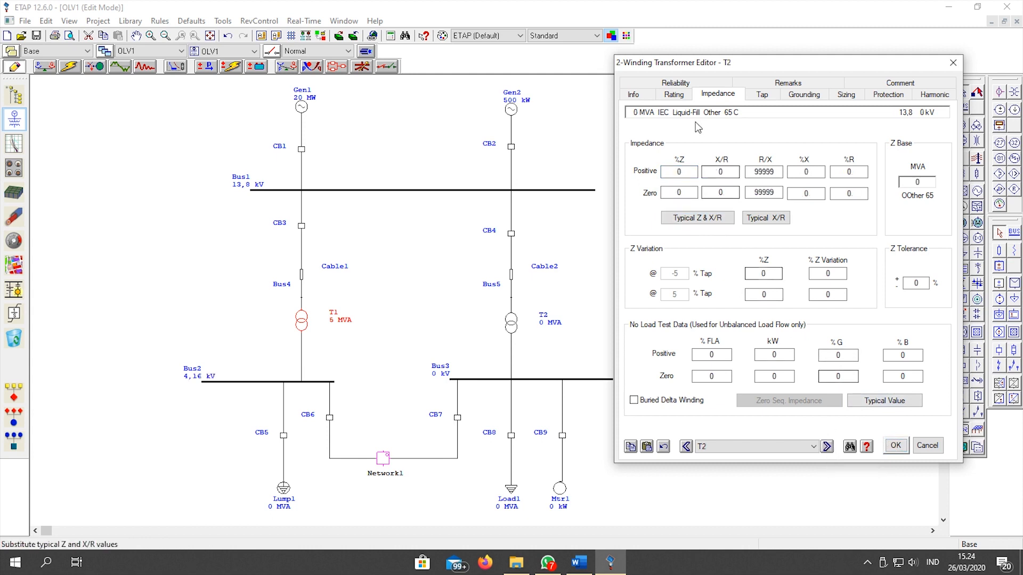
click(674, 94)
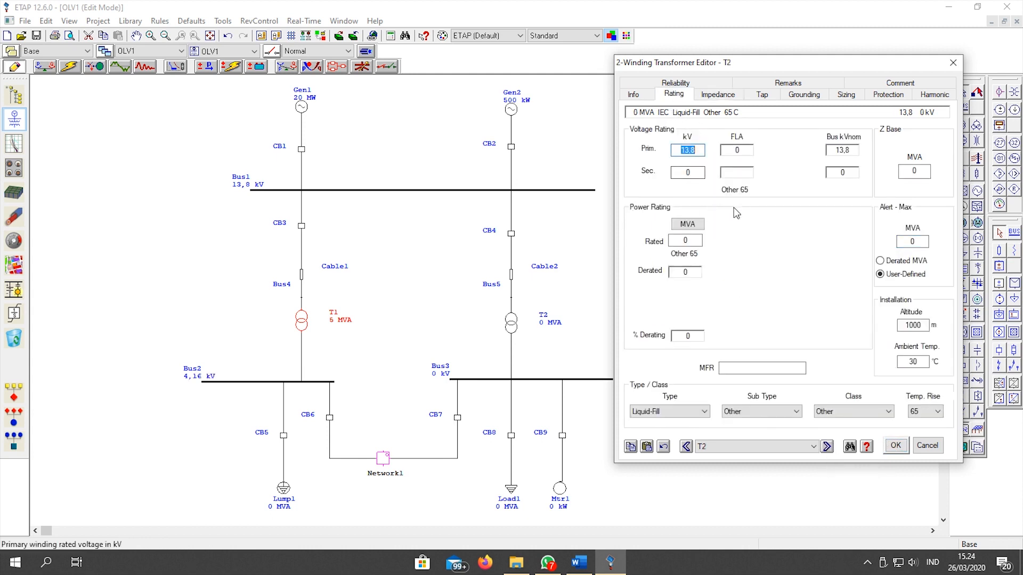
click(695, 173)
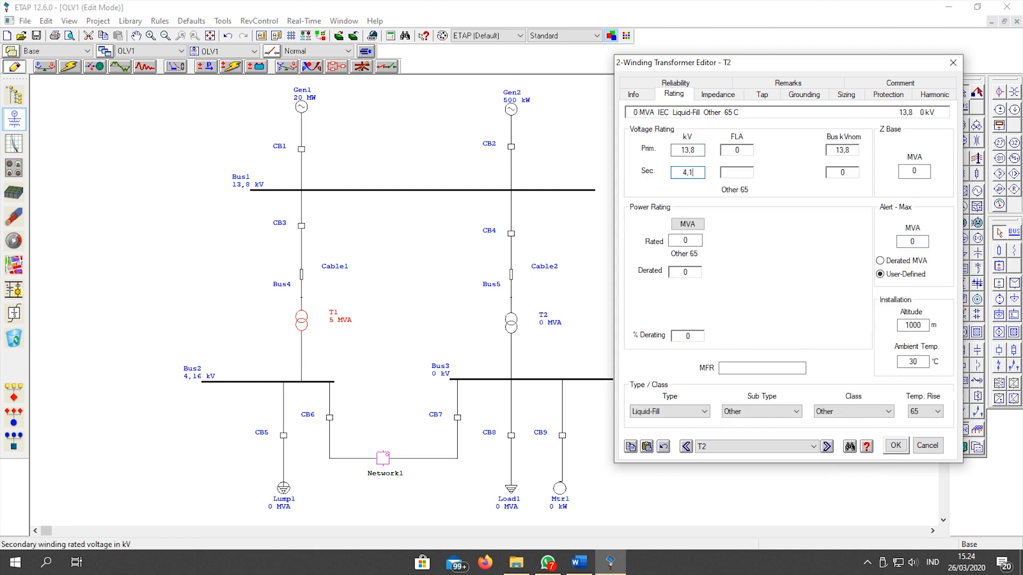
click(700, 240)
text(5)
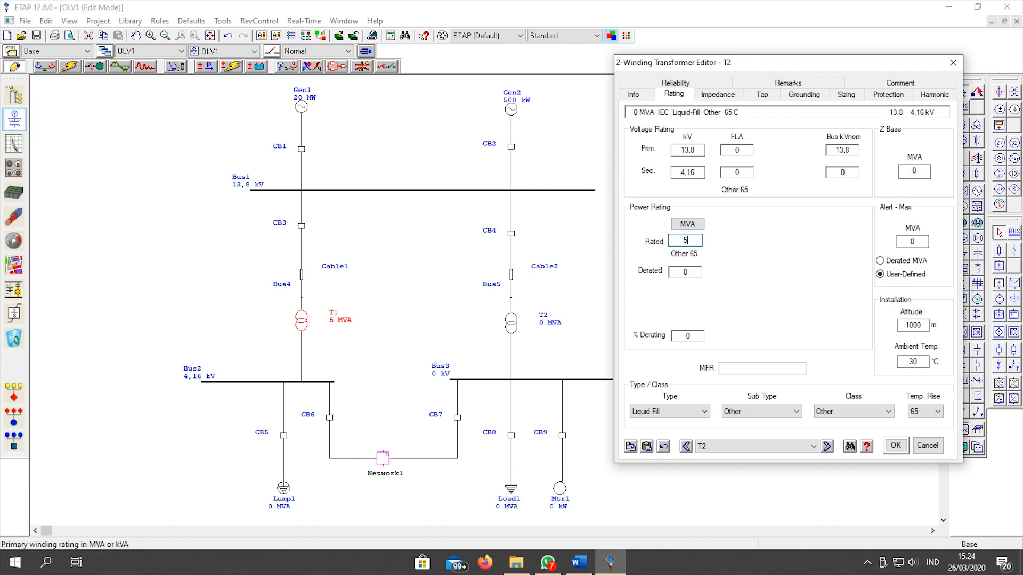
click(718, 94)
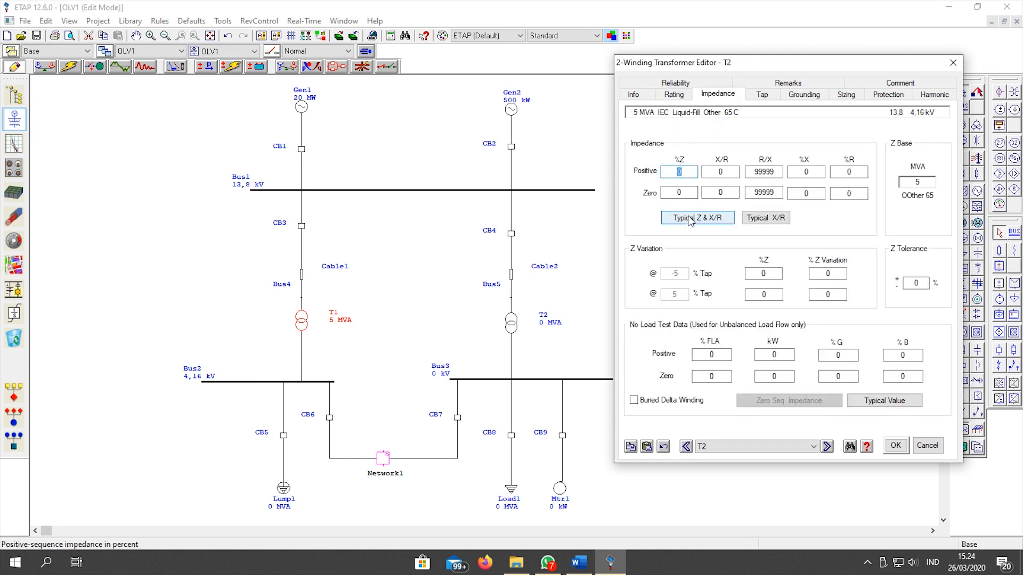
click(691, 220)
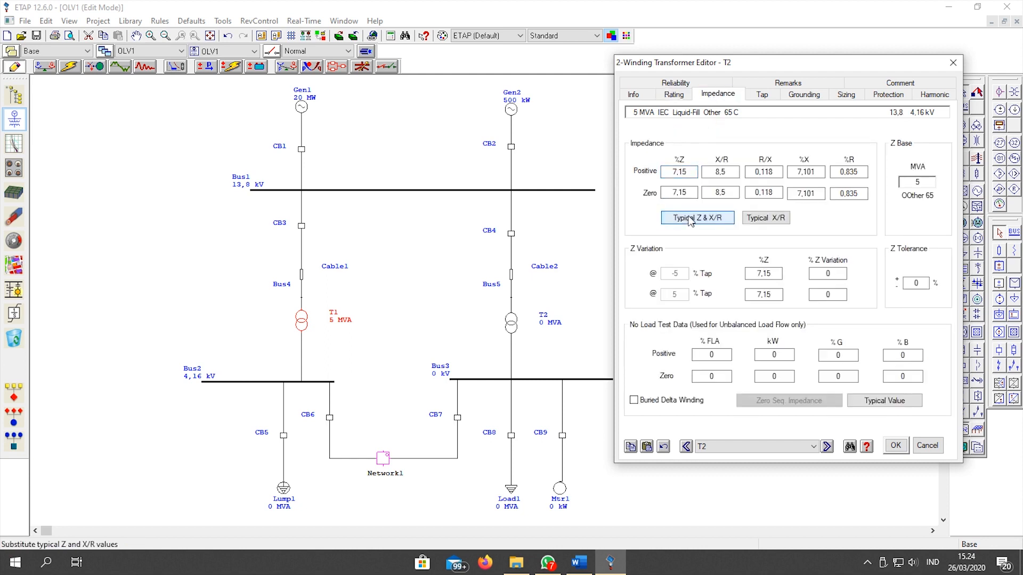
click(895, 447)
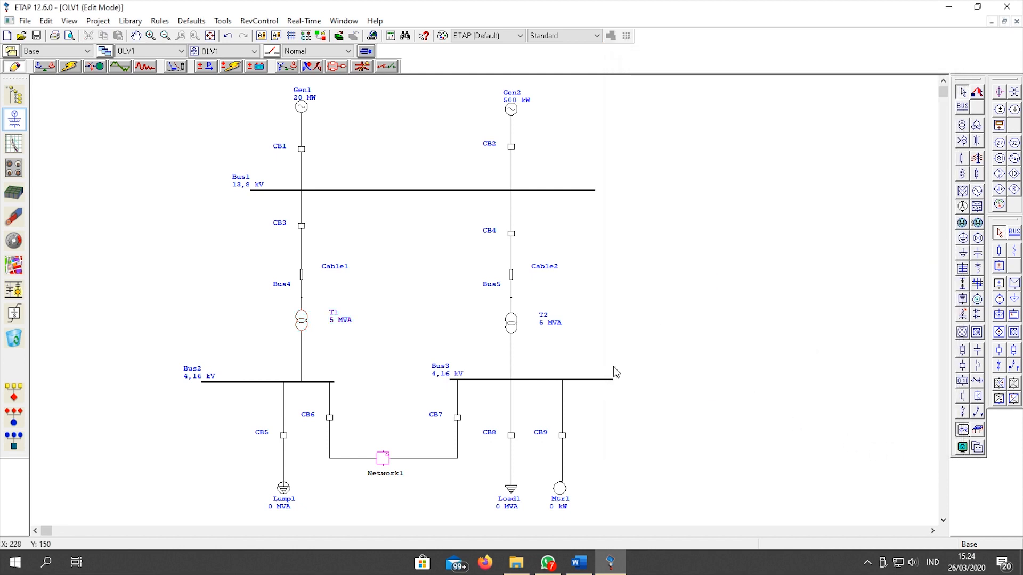
Set the lumped load Lump1's rated apparent power to 2,2 MVA and accept it
scroll(325, 491, down, 2)
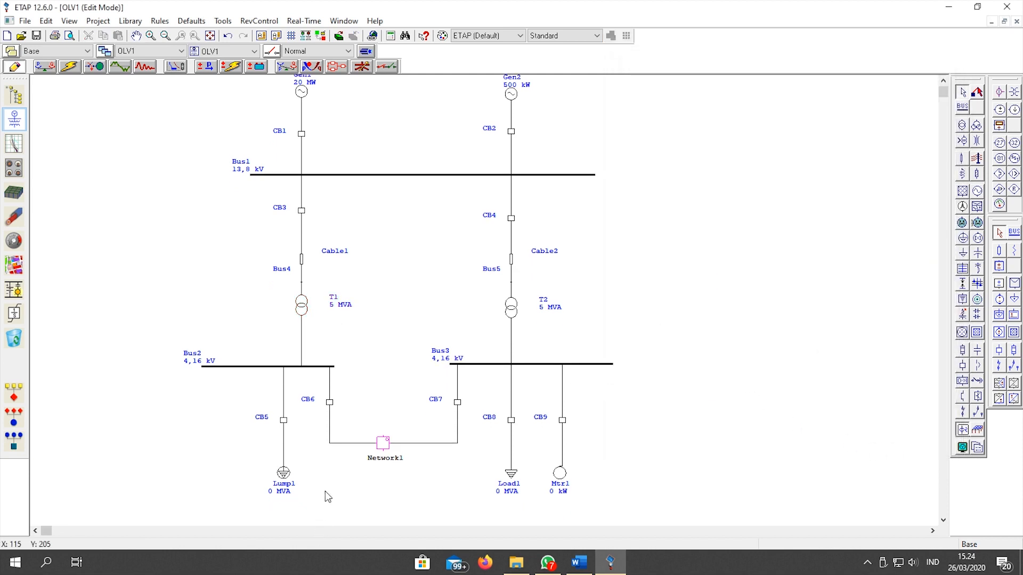
double_click(284, 467)
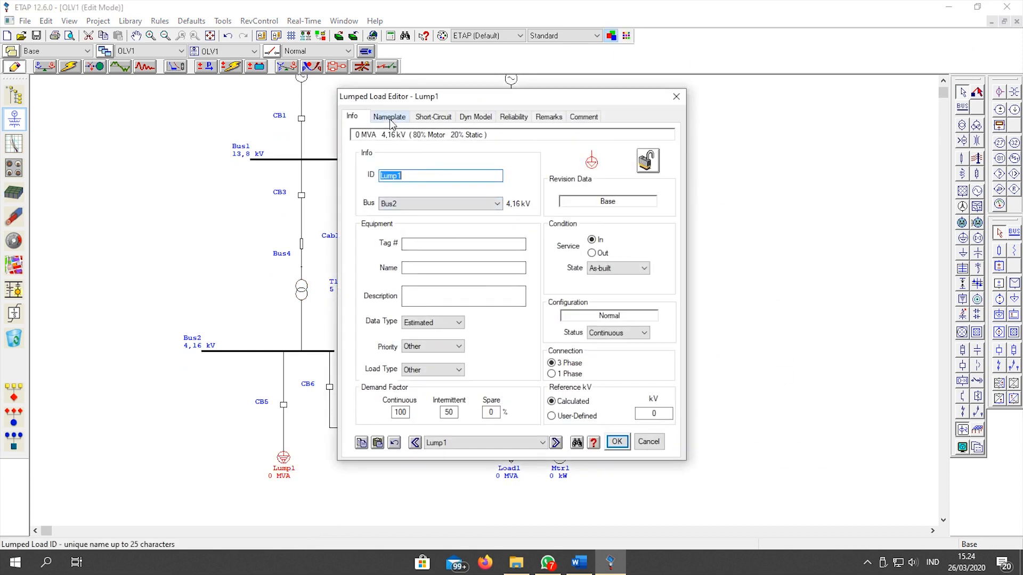
click(390, 116)
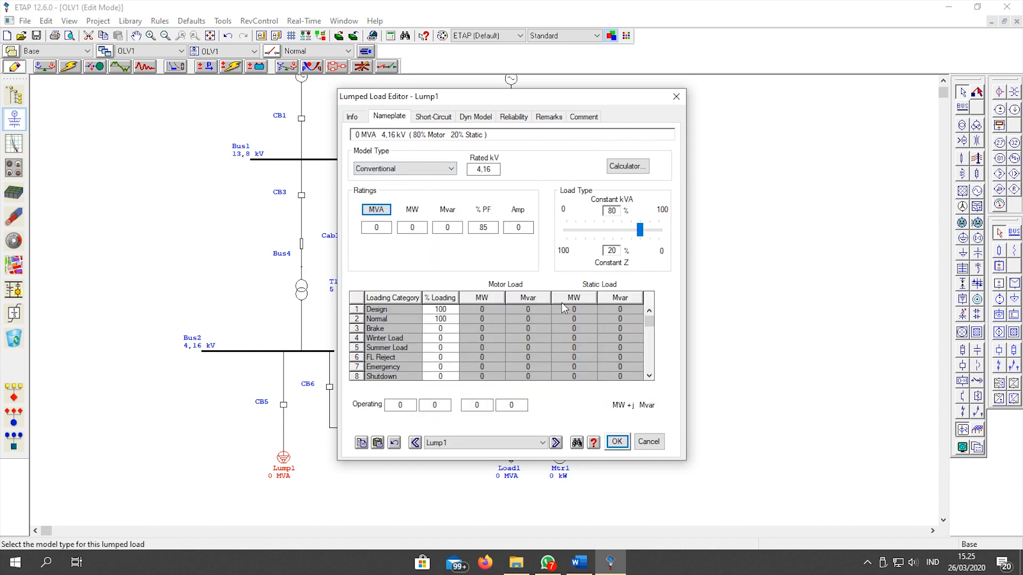
double_click(385, 228)
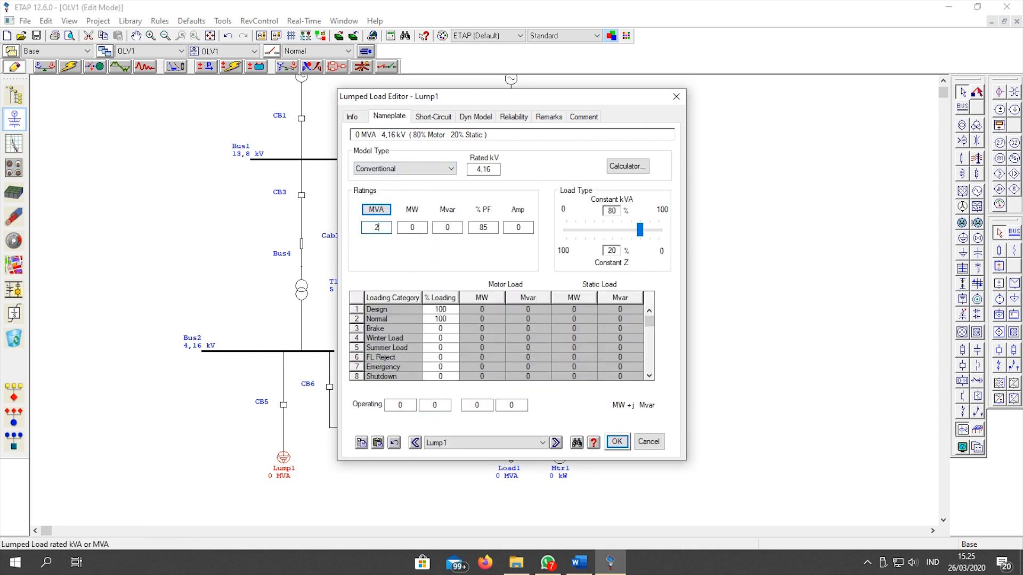
text(2,2)
click(405, 228)
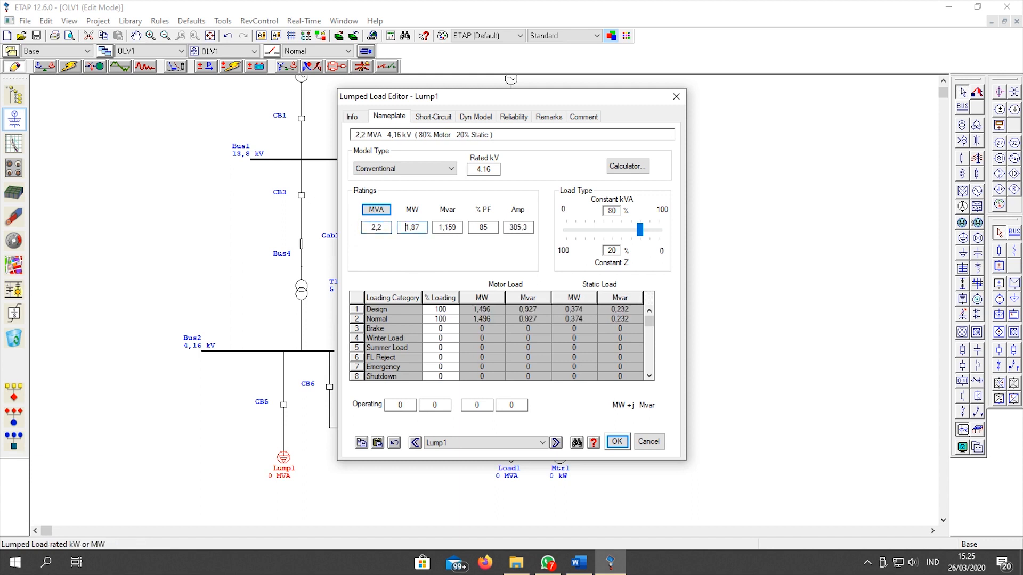
click(617, 443)
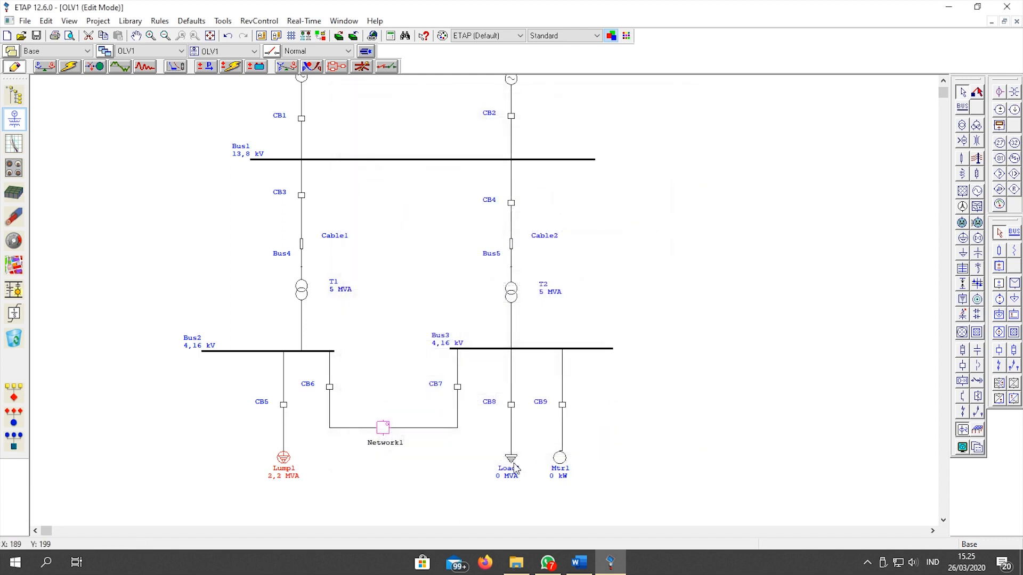
Set the static load Load1's rated apparent power to 1 MVA and accept it
double_click(513, 467)
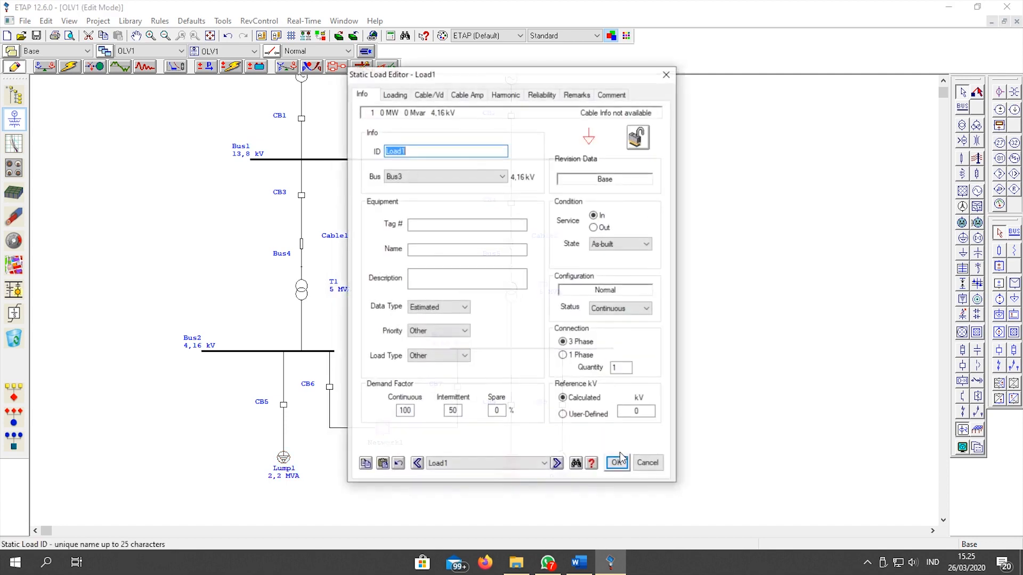
click(393, 95)
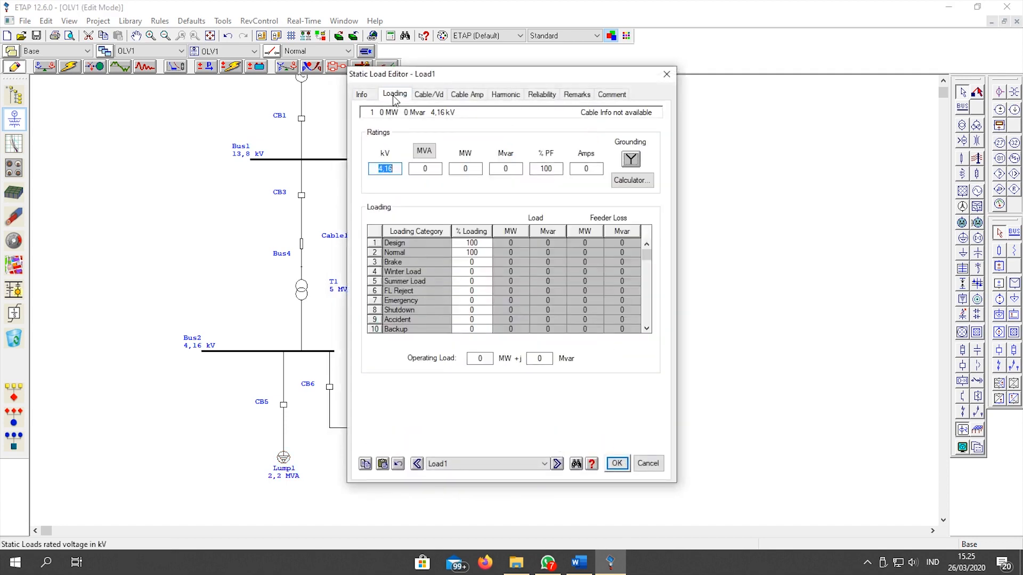
click(428, 170)
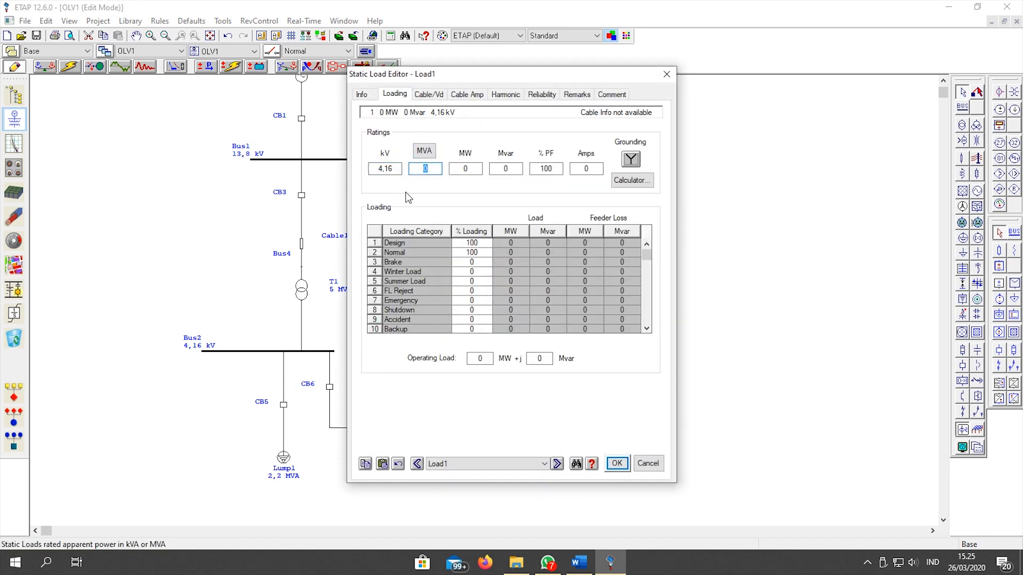
click(464, 168)
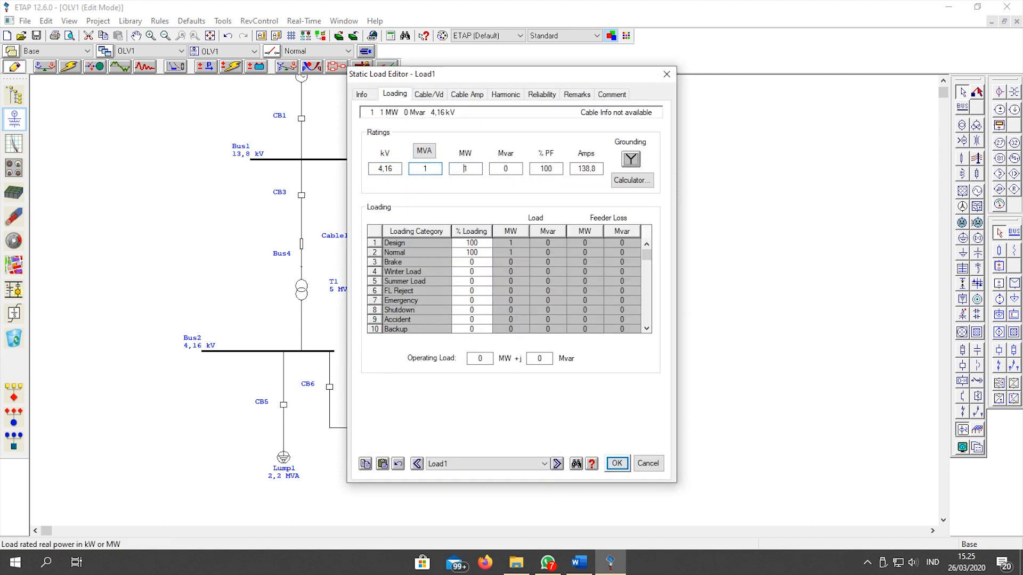
click(618, 464)
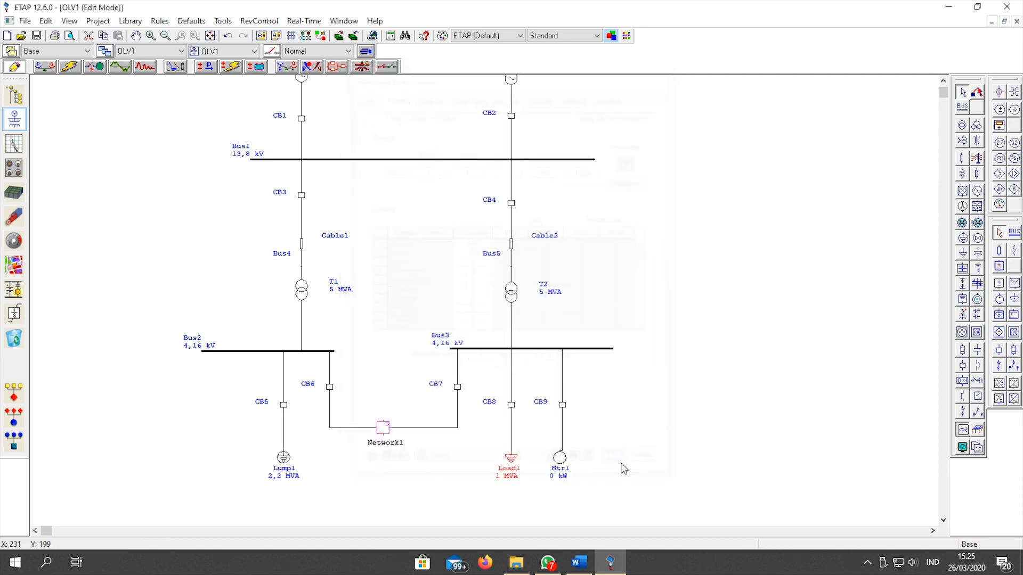
Rate the induction motor Mtr1 at 90 kW, using the NEC typical nameplate data, and accept it
double_click(564, 467)
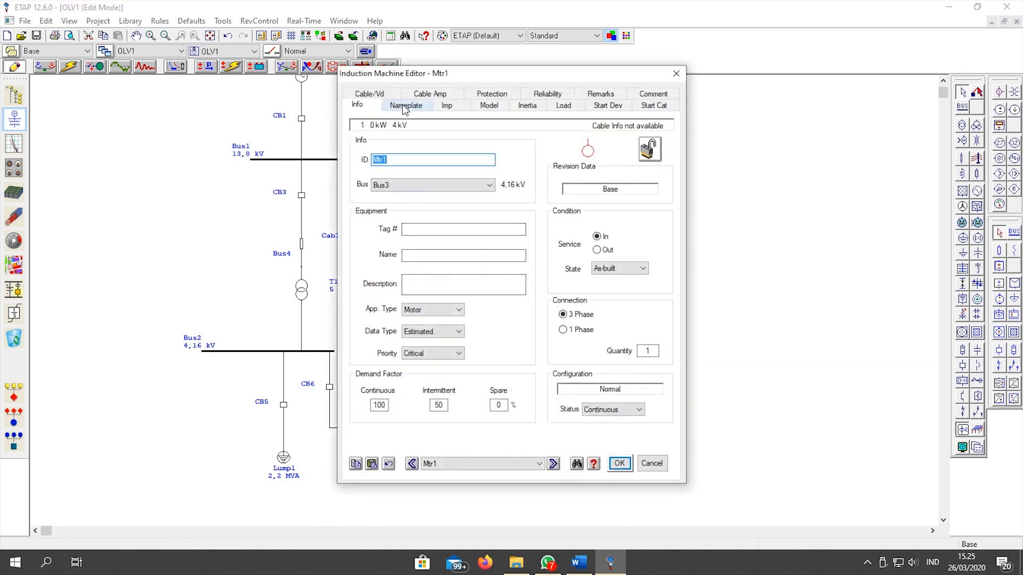
click(405, 105)
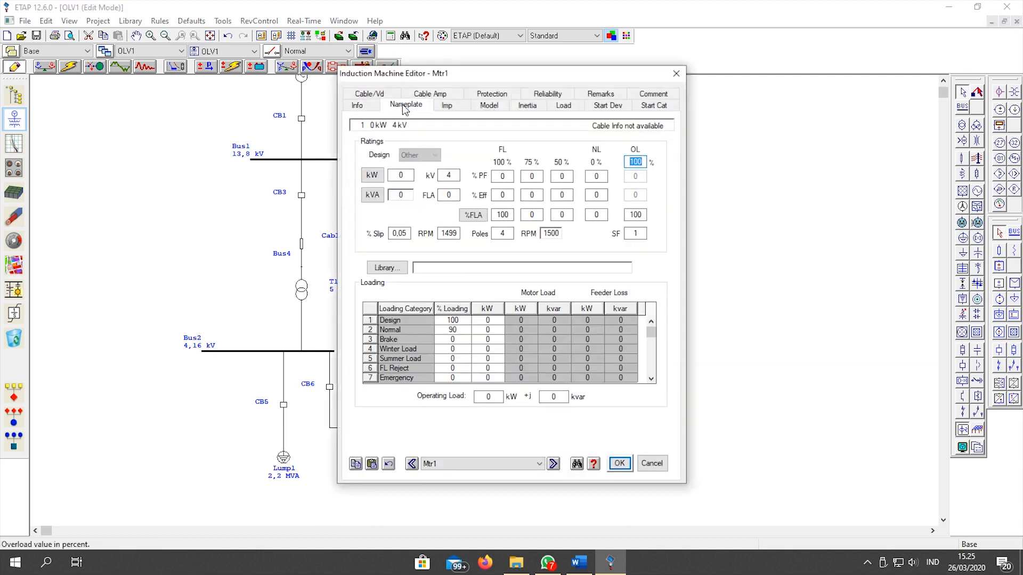
double_click(403, 175)
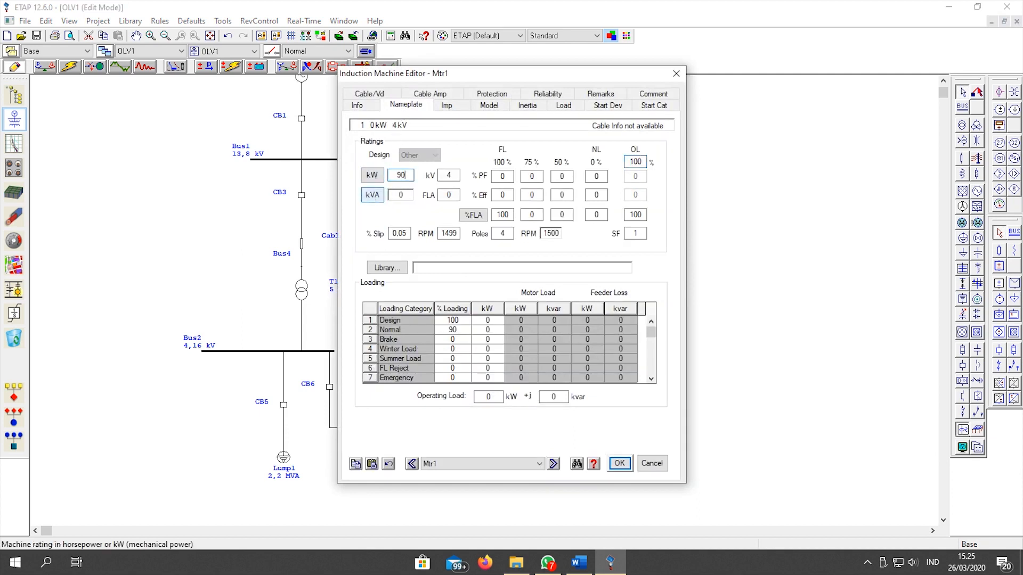
key(Tab)
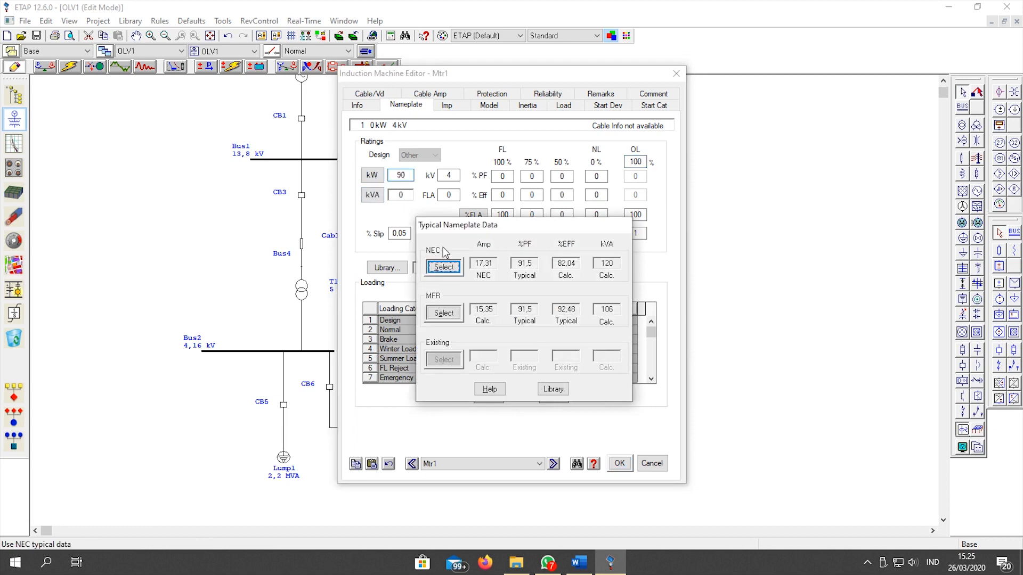
click(445, 266)
click(619, 463)
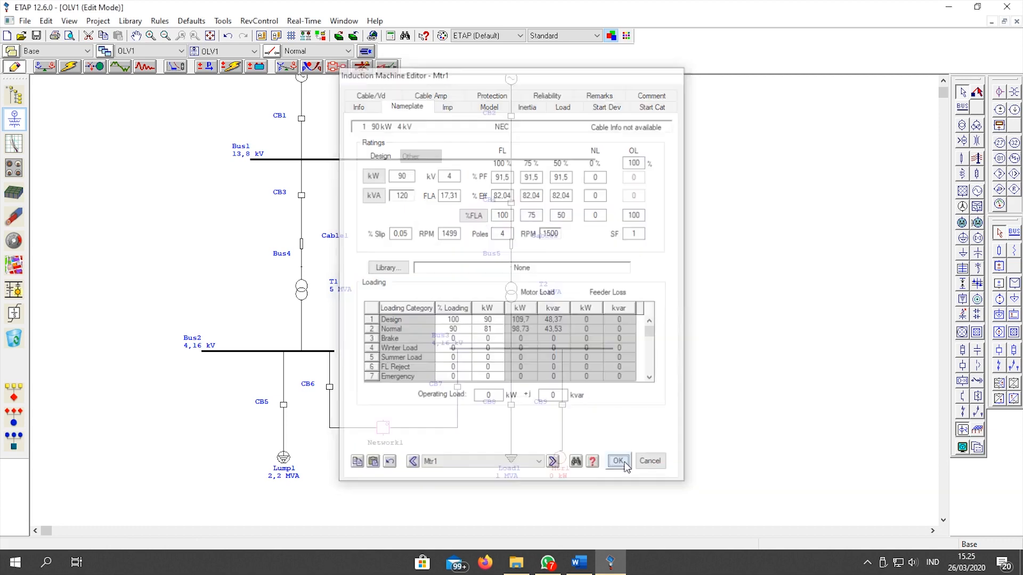
Set the operation mode of generators Gen1 and Gen2 to Swing and accept the settings
scroll(357, 270, up, 3)
double_click(299, 168)
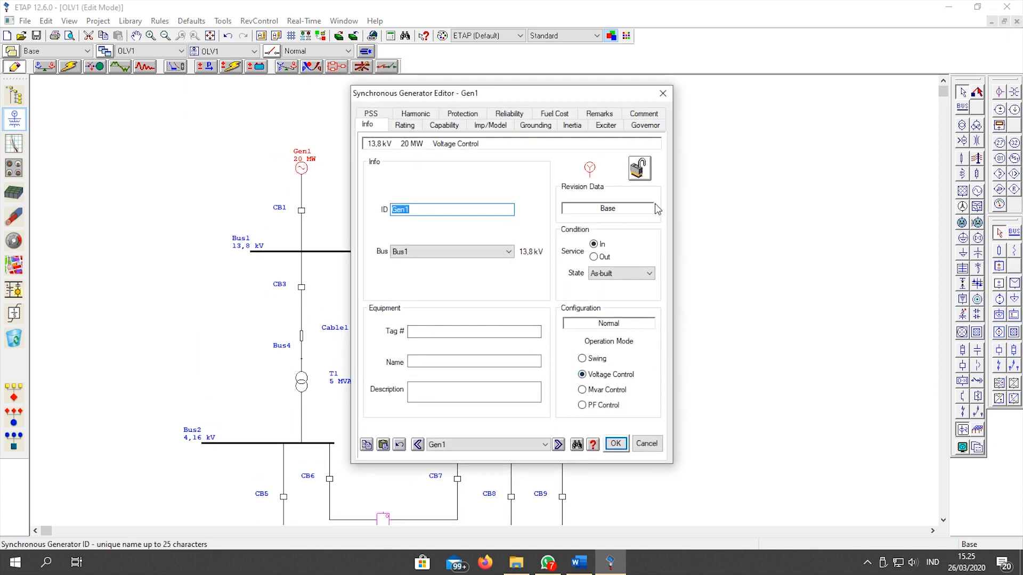
click(415, 127)
click(378, 129)
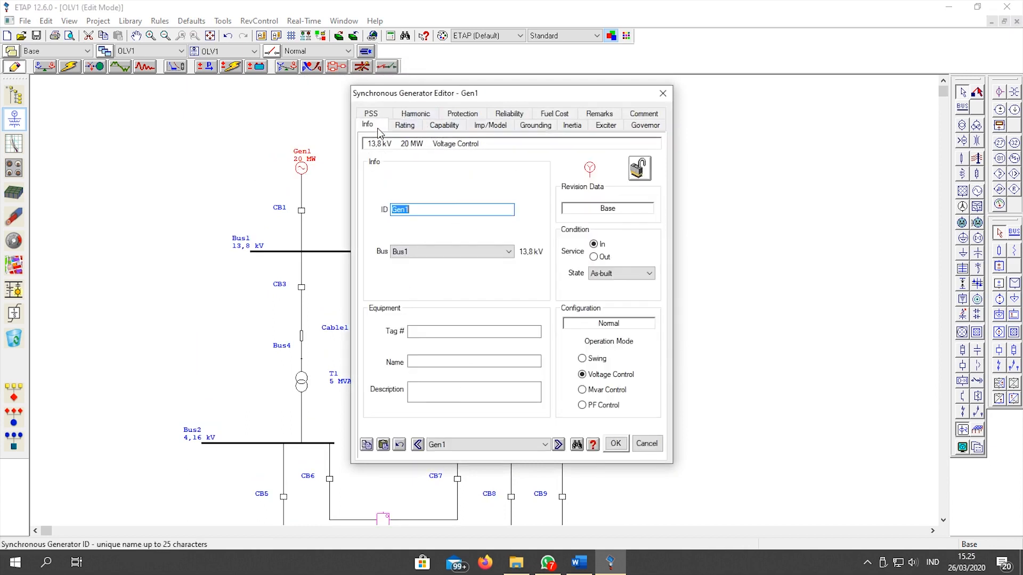
click(596, 364)
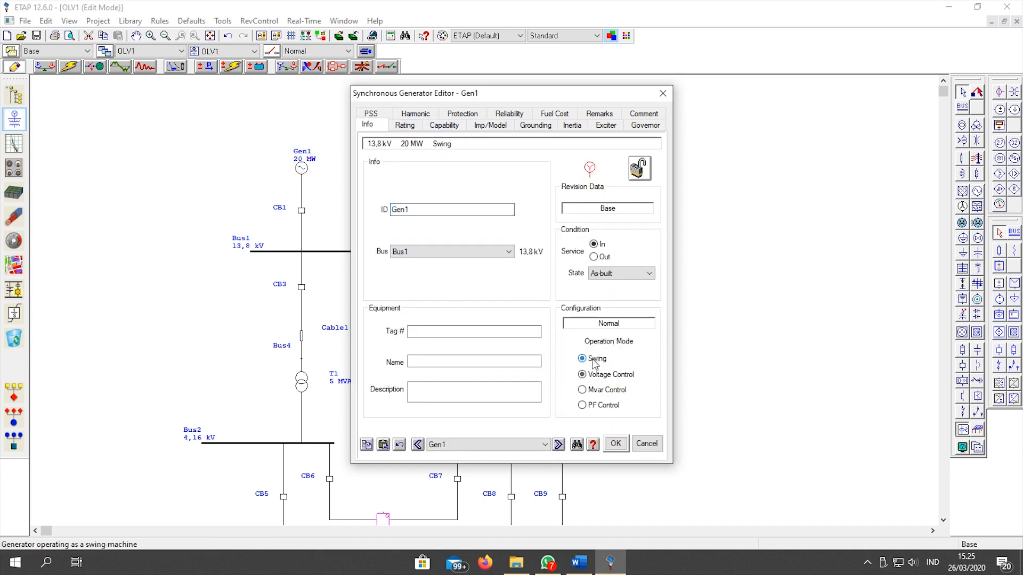
click(559, 445)
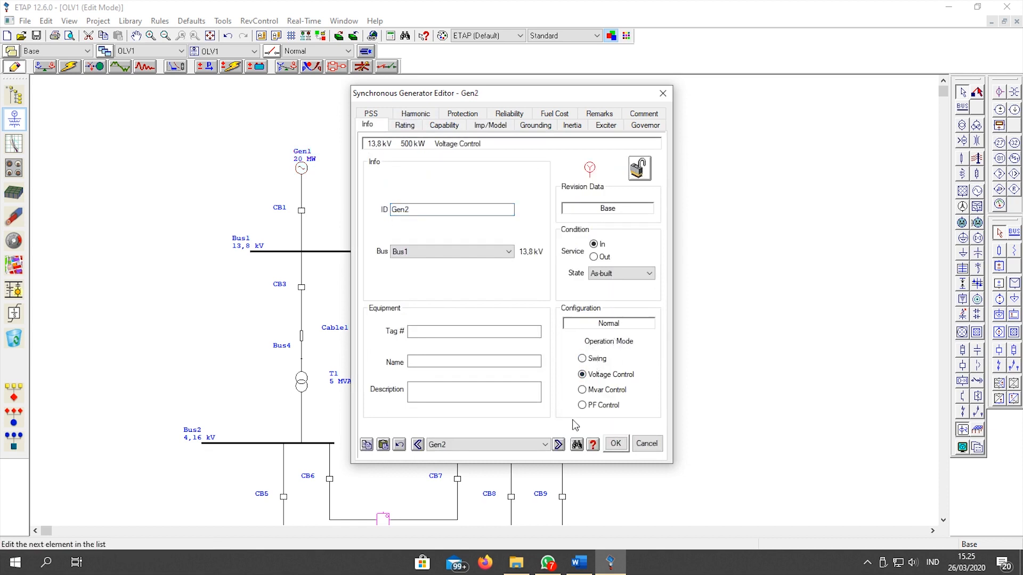
click(596, 363)
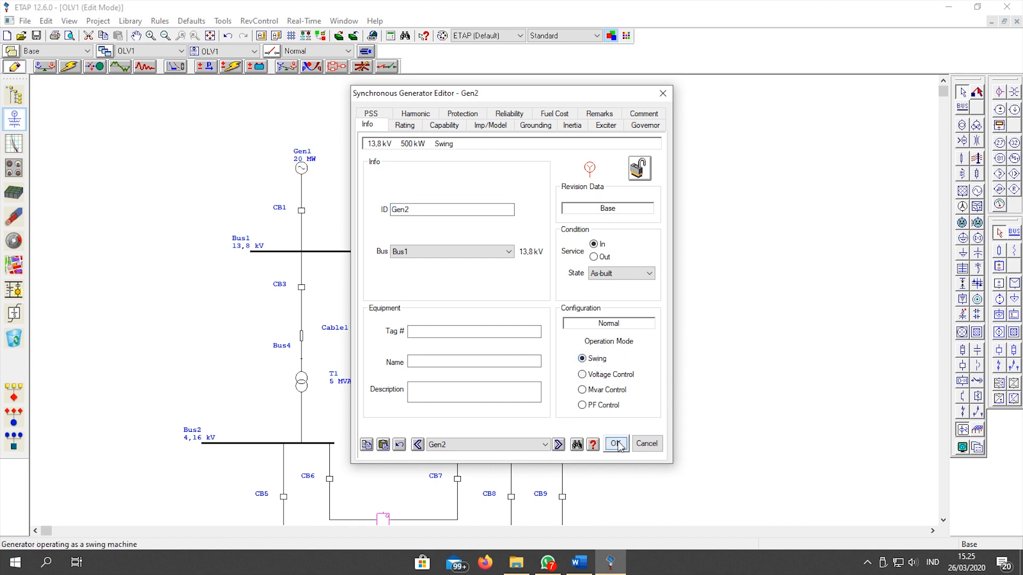
click(616, 443)
Open the composite network Network1 and move its Bus2 and Bus3 connection pins lower, spacing them apart side by side
scroll(486, 447, down, 2)
double_click(384, 458)
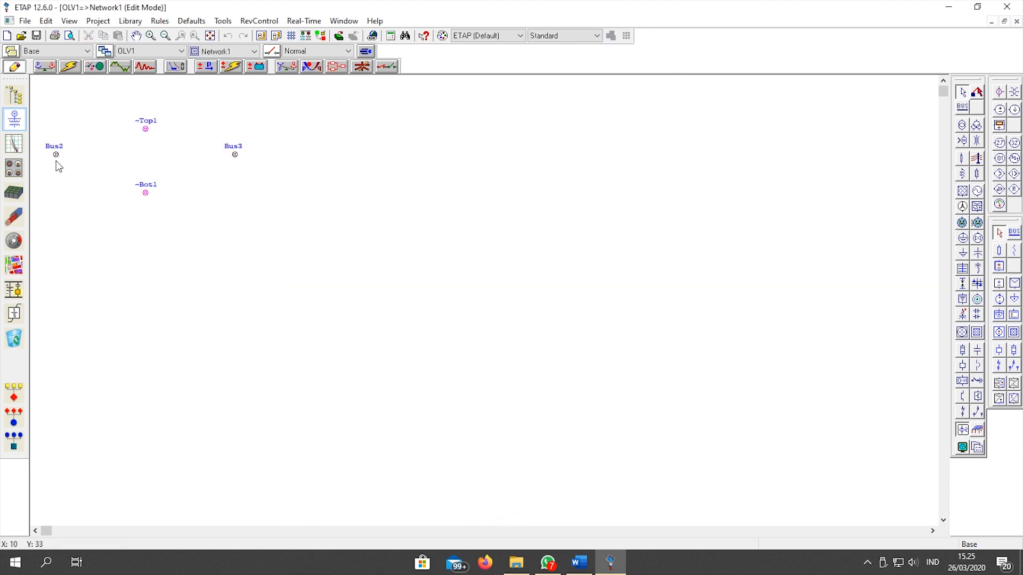
drag(56, 155, 71, 182)
drag(274, 280, 274, 280)
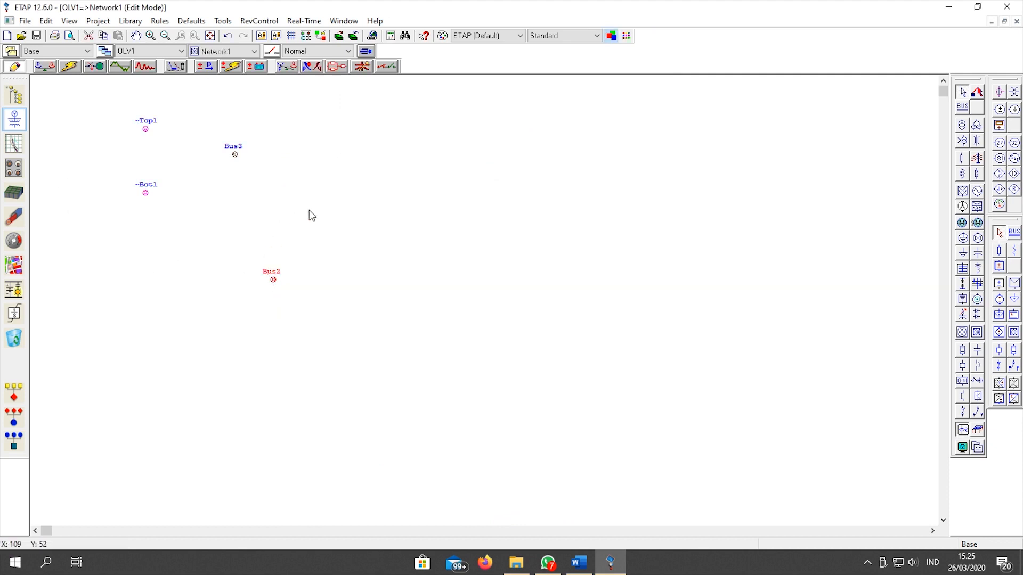
drag(236, 155, 390, 225)
drag(485, 279, 499, 283)
click(580, 314)
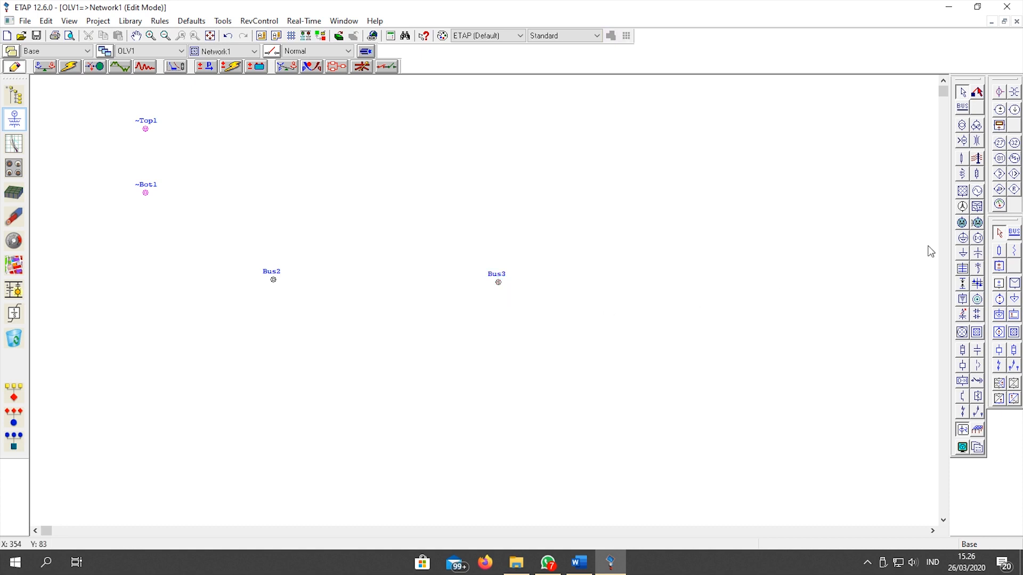
Place a high-voltage circuit breaker beneath each of the Bus2 and Bus3 connection pins
click(962, 365)
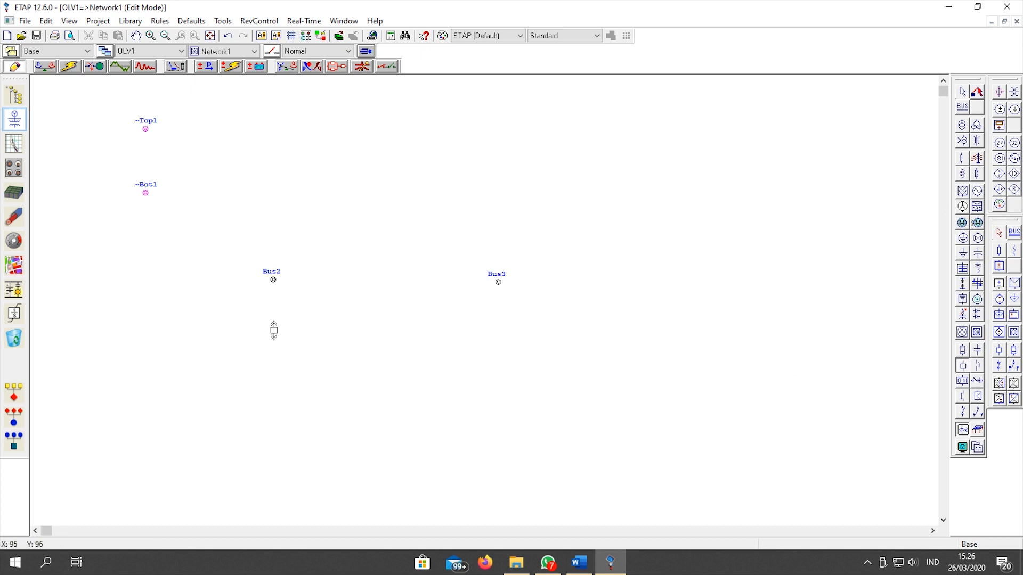
click(274, 329)
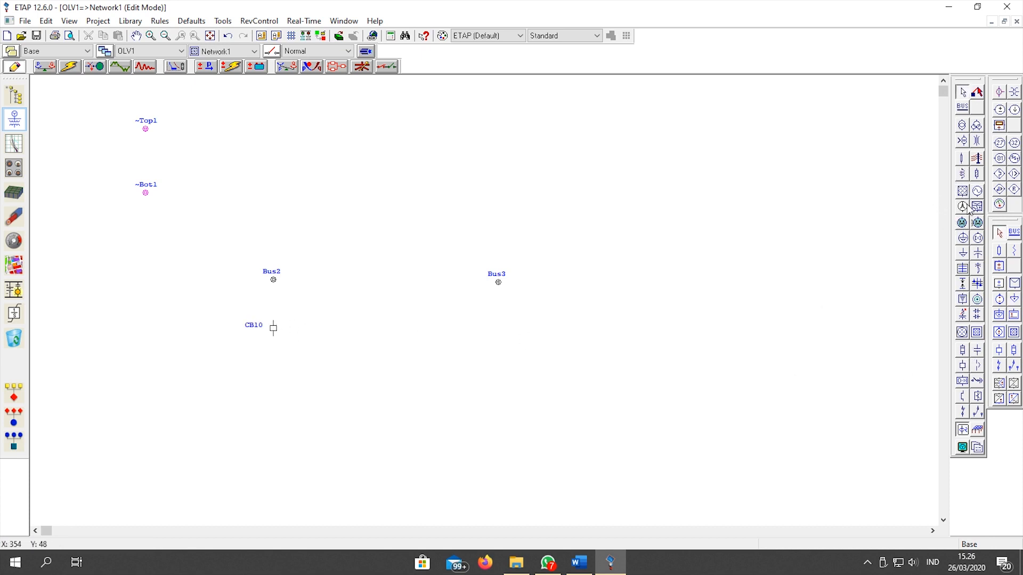
click(963, 367)
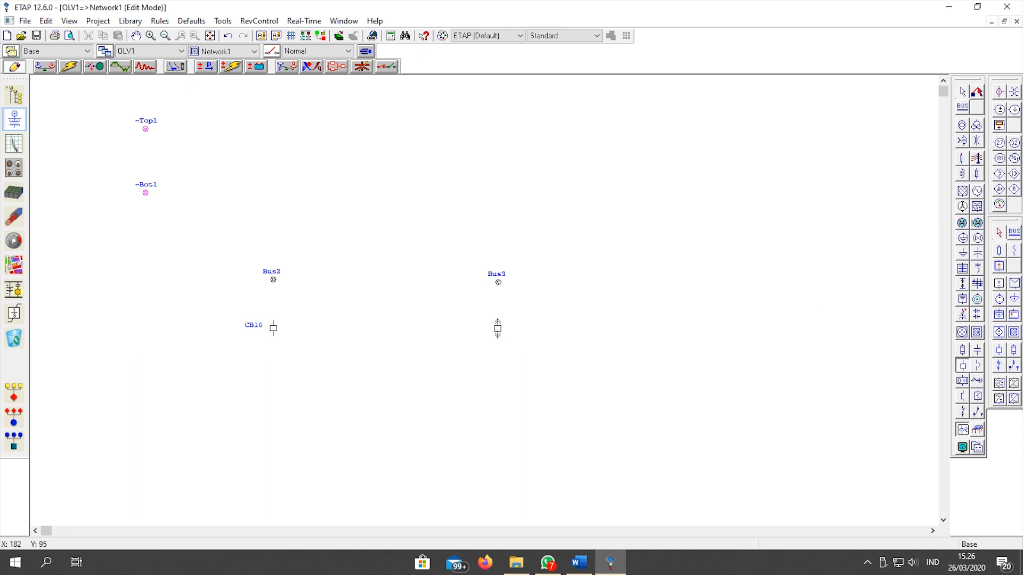
click(498, 330)
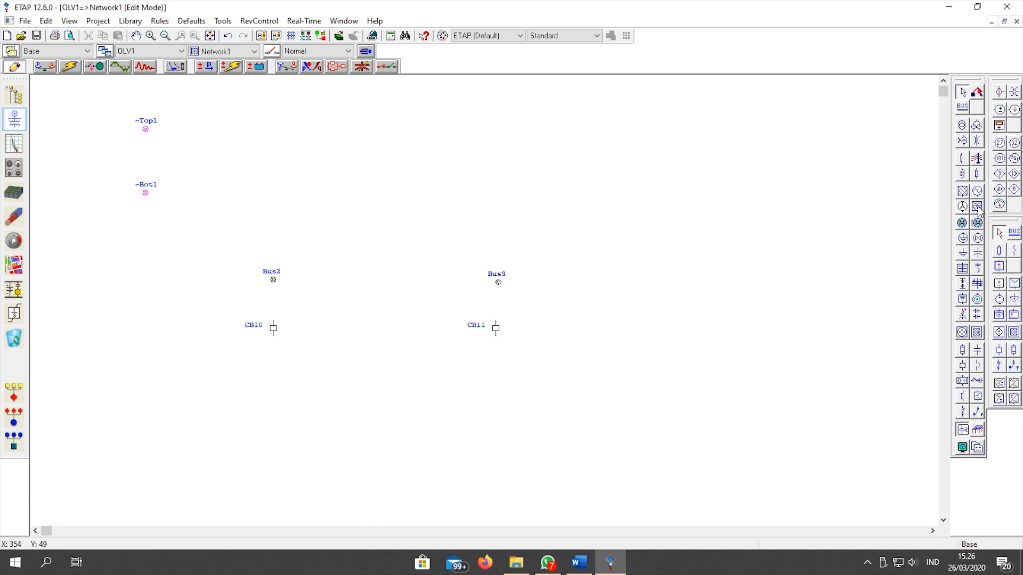
Place a cable beneath each of the circuit breakers CB10 and CB11
click(961, 159)
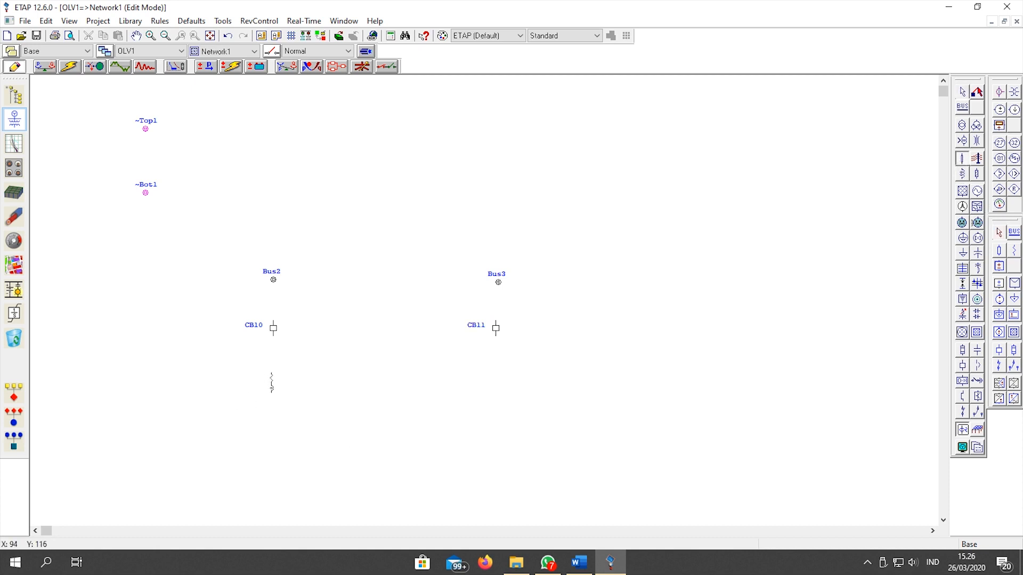
click(272, 381)
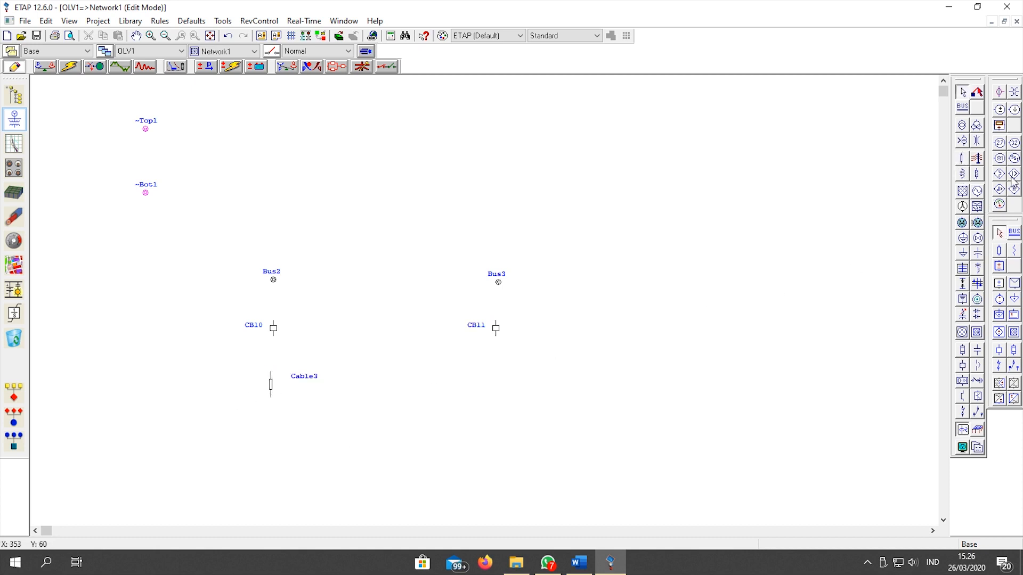
click(961, 158)
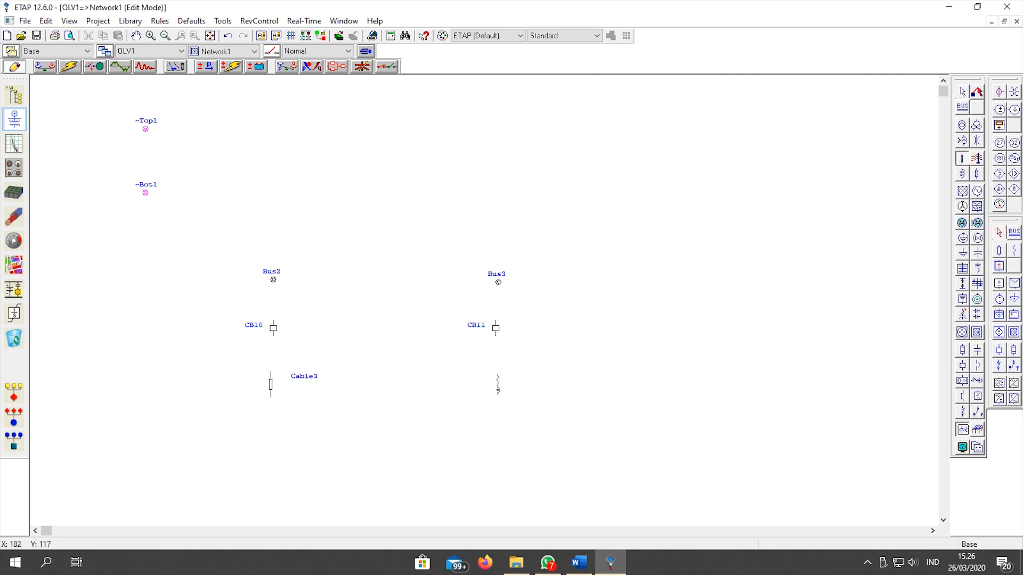
click(497, 382)
Place a two-winding transformer beneath each of the cables Cable3 and Cable4
scroll(723, 378, down, 2)
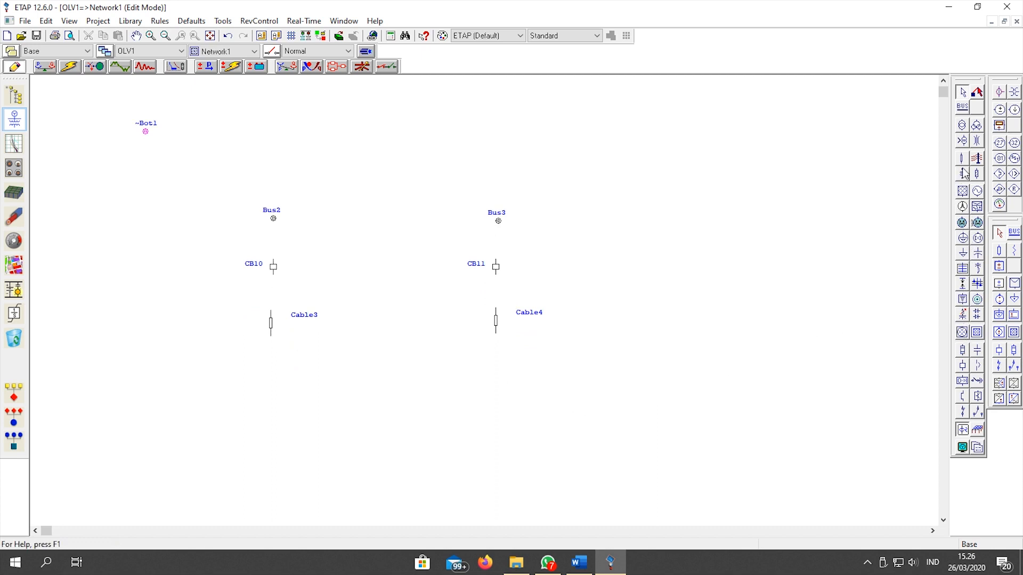
click(962, 125)
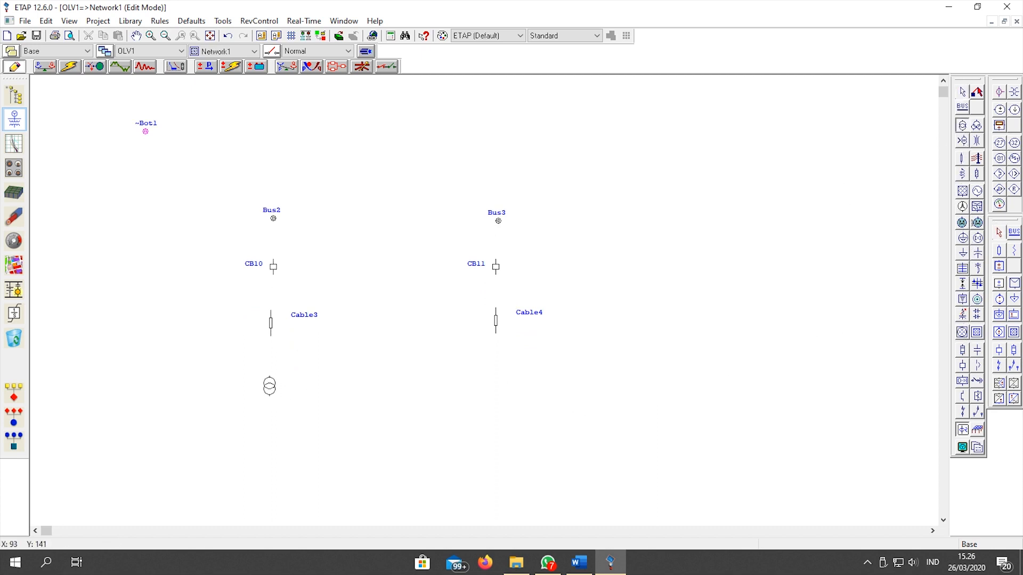
click(271, 387)
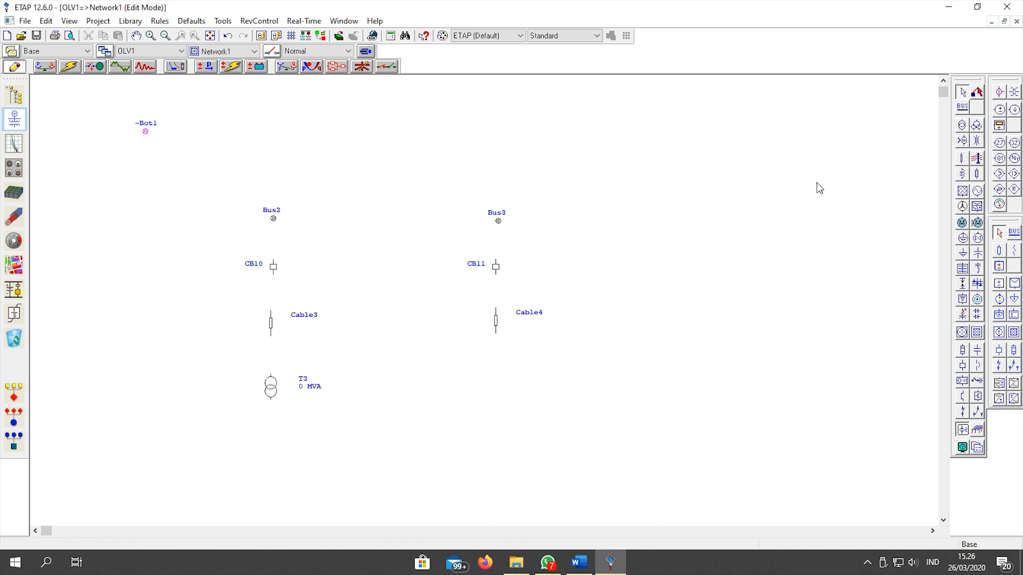
click(962, 125)
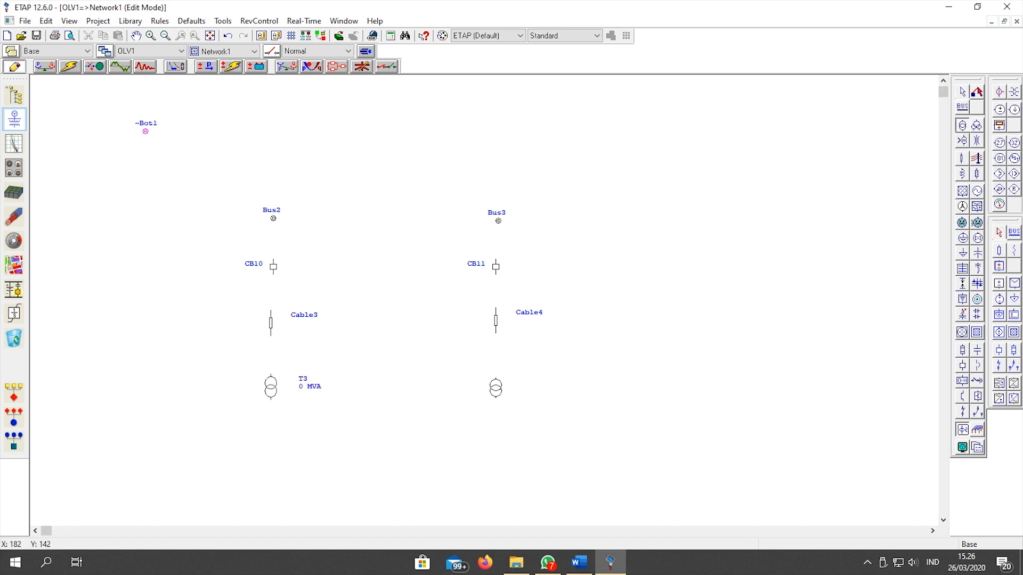
click(495, 388)
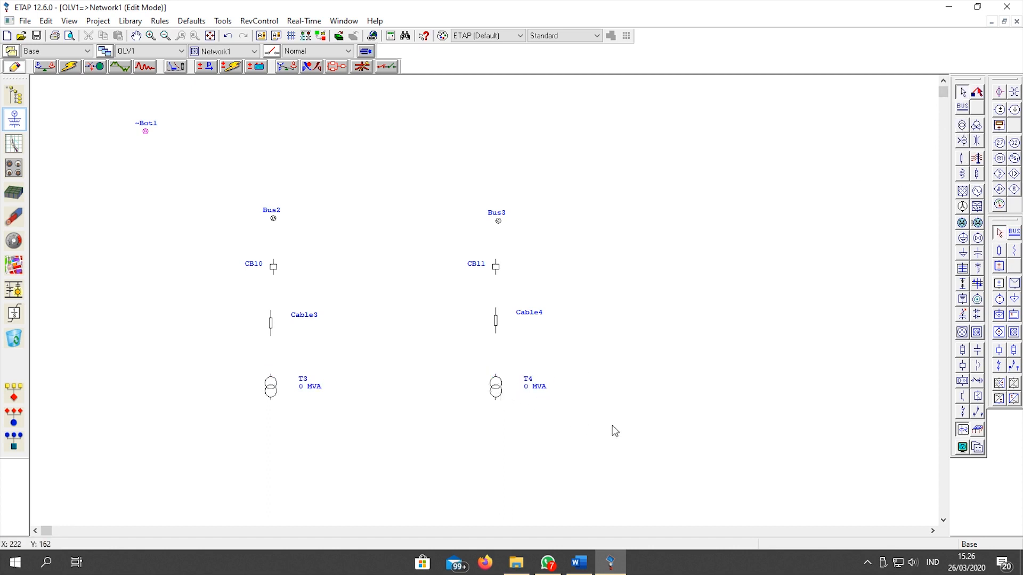
Shift the whole Bus3 branch, with its breaker, cable and transformer, slightly farther from the Bus2 branch
drag(453, 194, 639, 471)
drag(500, 394, 531, 394)
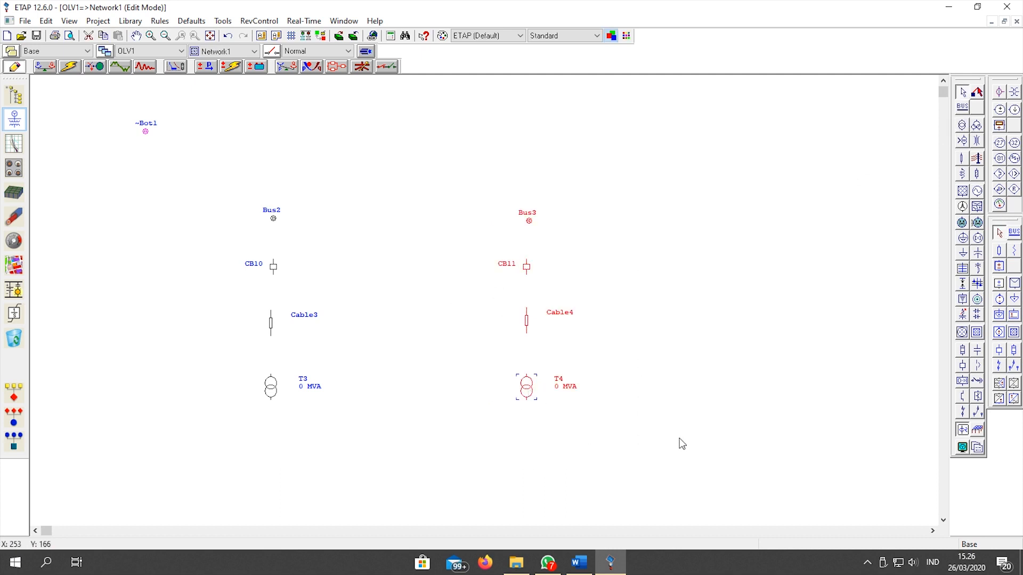
click(678, 443)
Place a bus beneath transformer T3 and stretch it so it spans both sides of the transformer
click(962, 106)
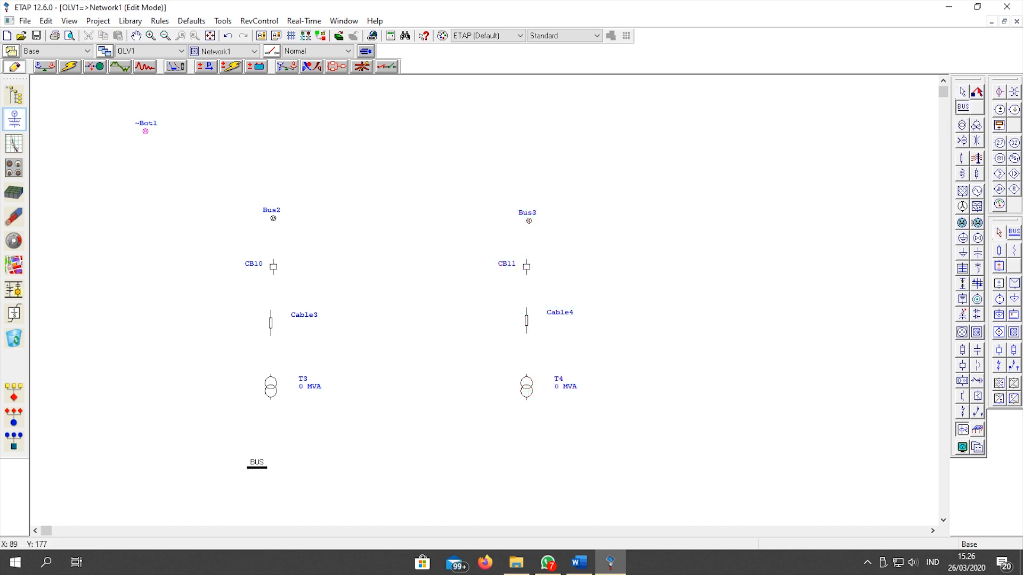
click(209, 437)
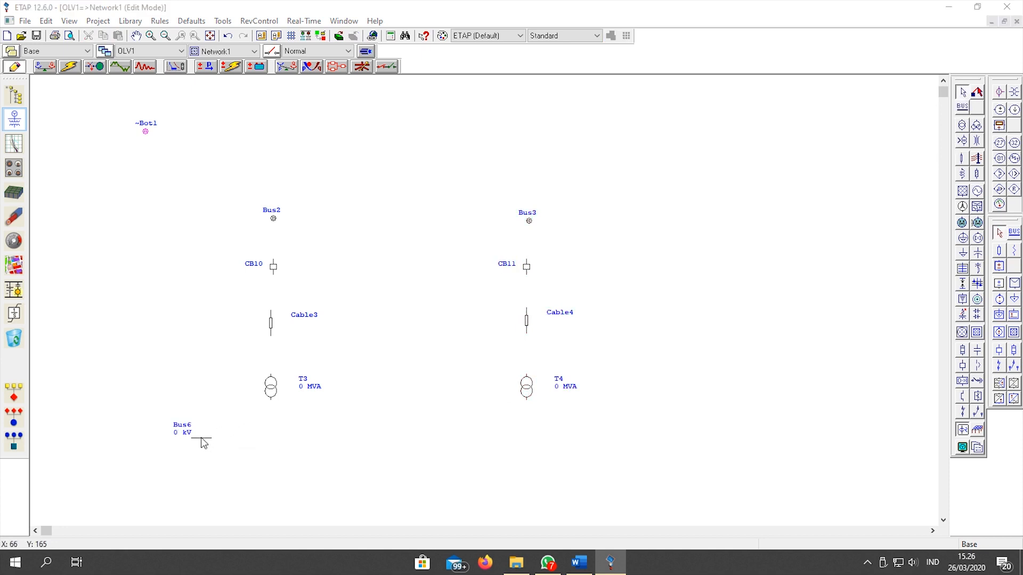
double_click(210, 437)
click(648, 465)
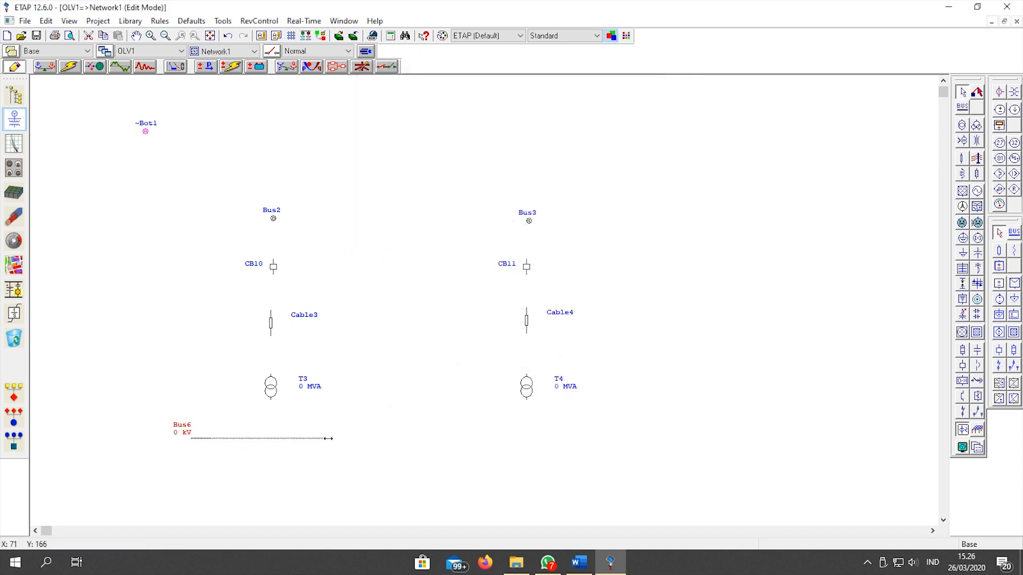
click(466, 470)
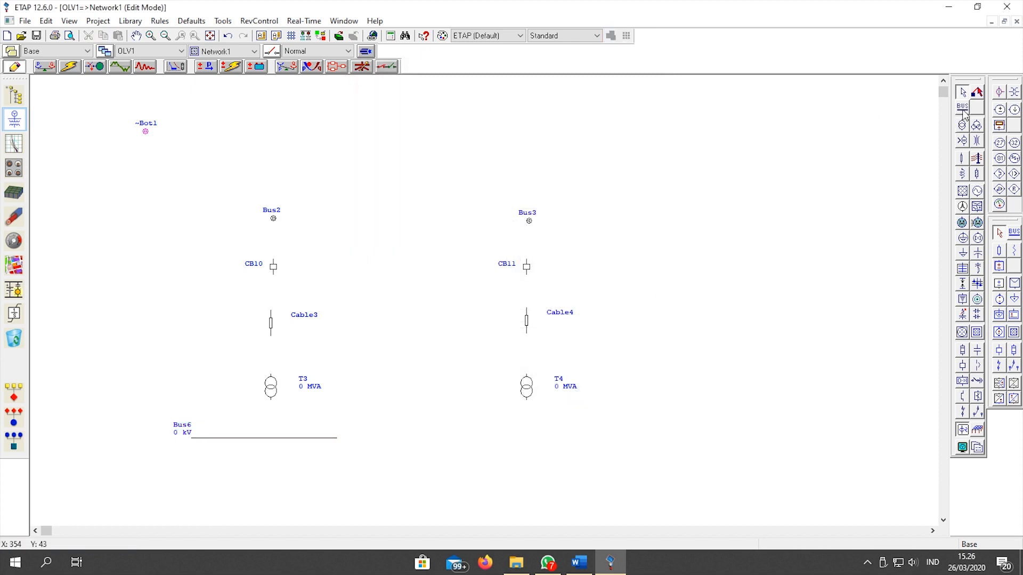
Place another bus beneath transformer T4 and stretch it well past both sides of the transformer
click(962, 107)
click(447, 436)
drag(445, 438, 453, 440)
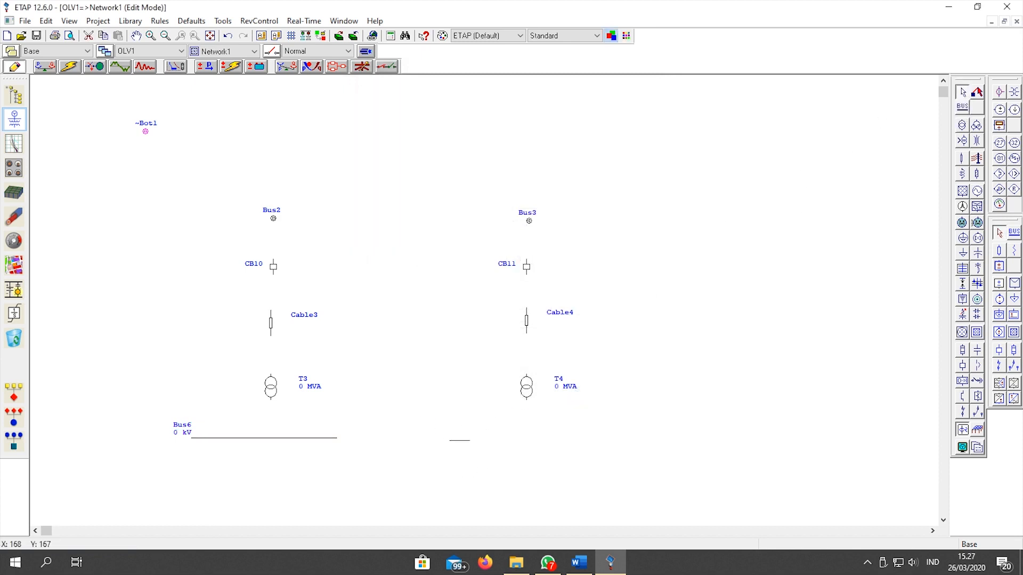
drag(465, 443, 677, 448)
Set the symbol size of both new buses, Bus7 and Bus6, to 4
right_click(595, 446)
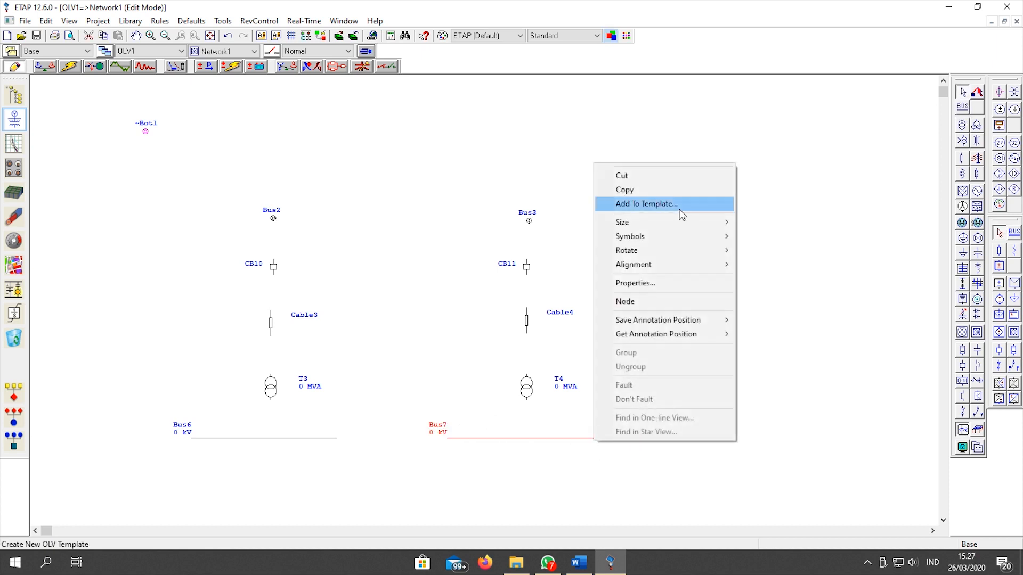
mouse_move(674, 221)
click(778, 264)
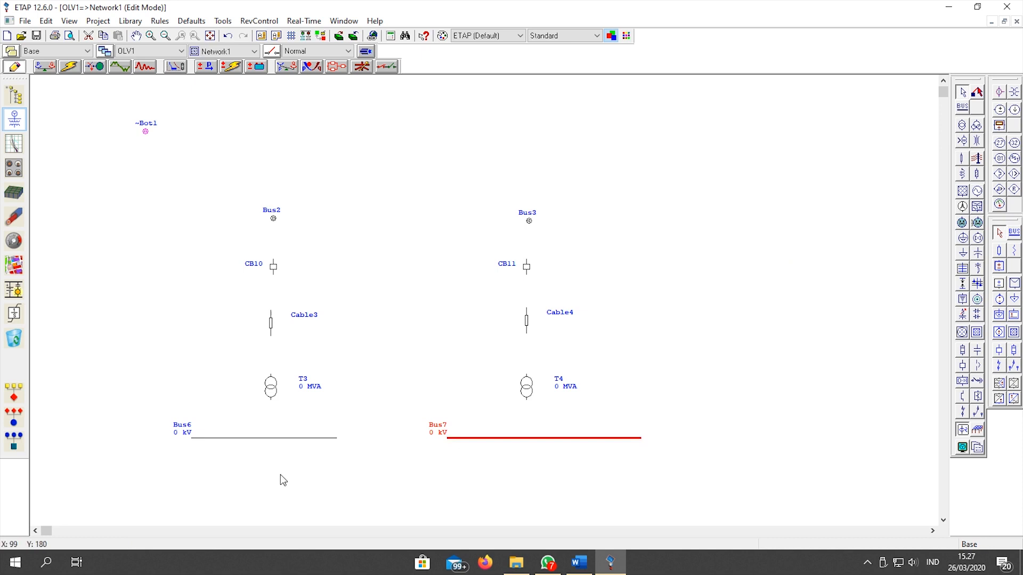
right_click(299, 445)
mouse_move(373, 223)
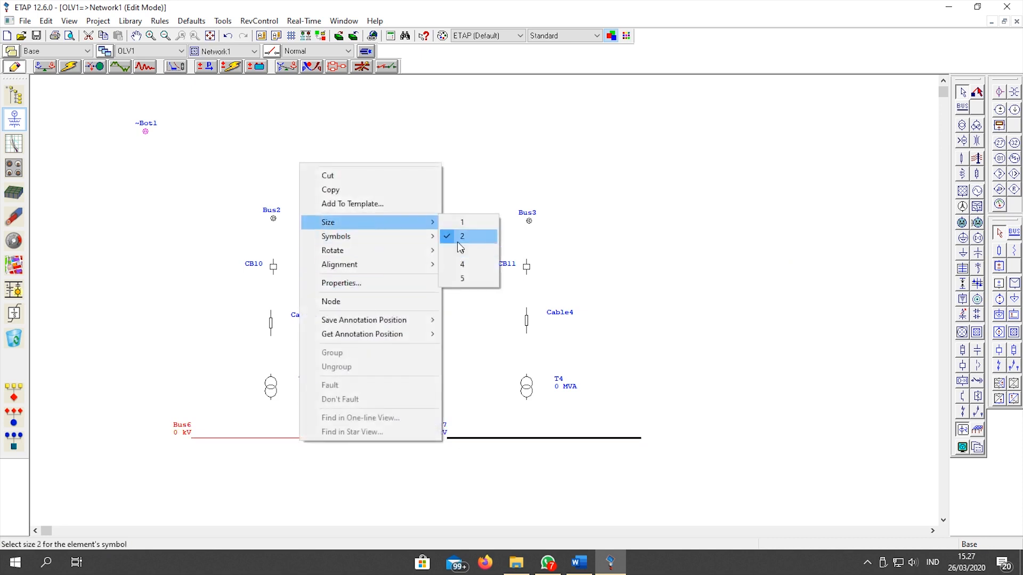
click(463, 264)
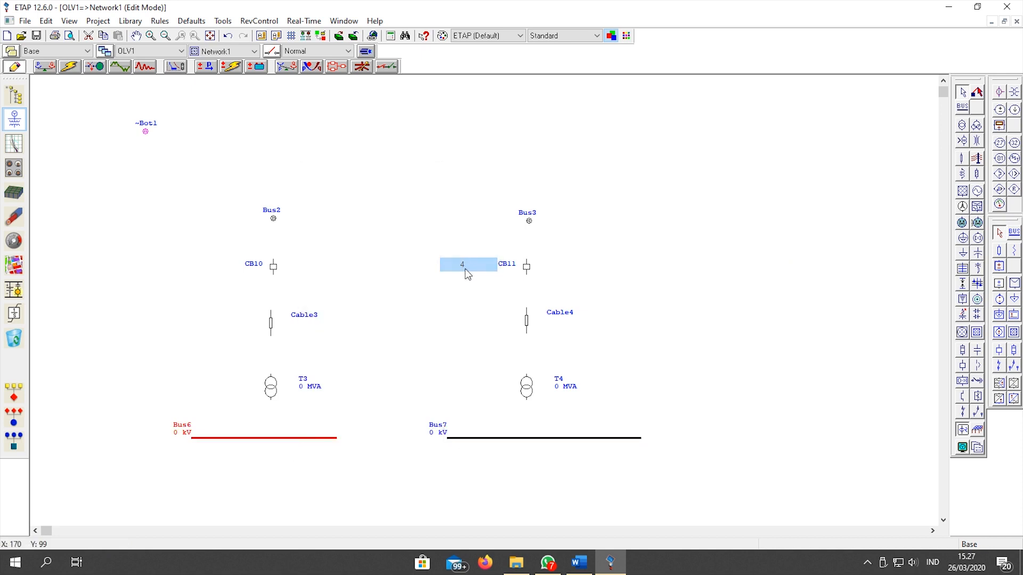
Place one low-voltage circuit breaker beneath Bus6 and another in the gap between Bus6 and Bus7
click(978, 366)
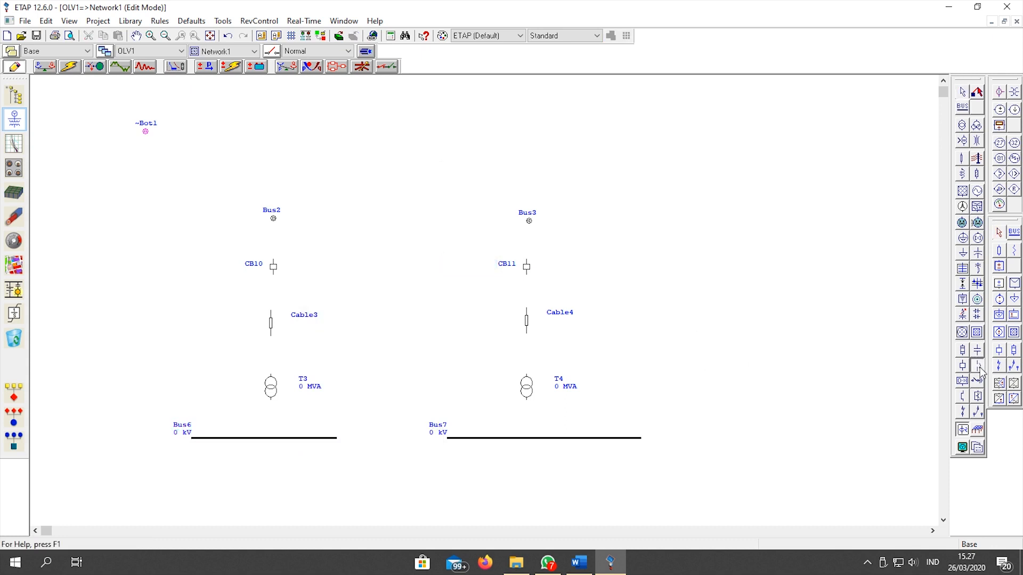
click(269, 484)
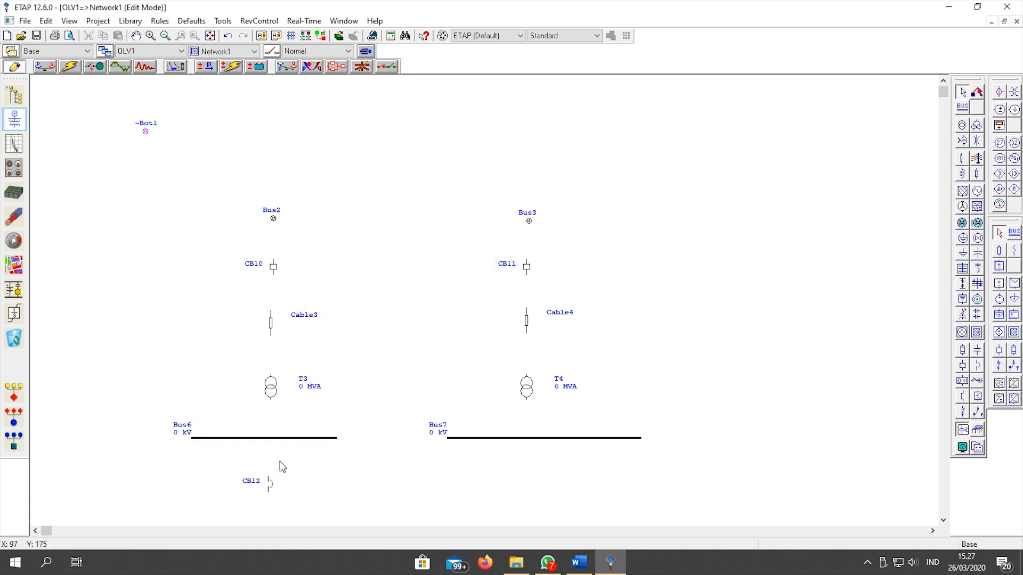
scroll(399, 456, down, 1)
scroll(405, 453, down, 1)
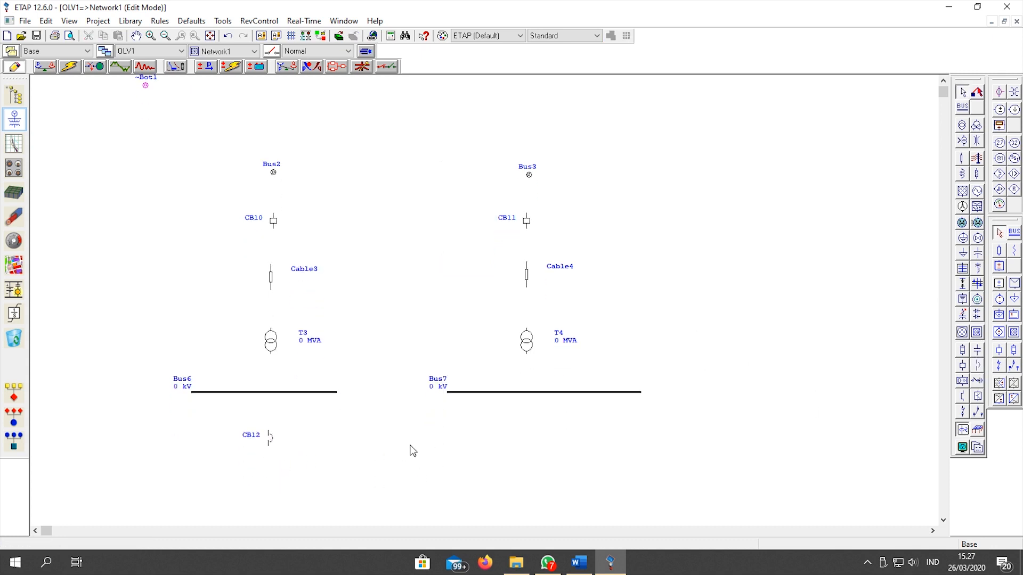
click(979, 367)
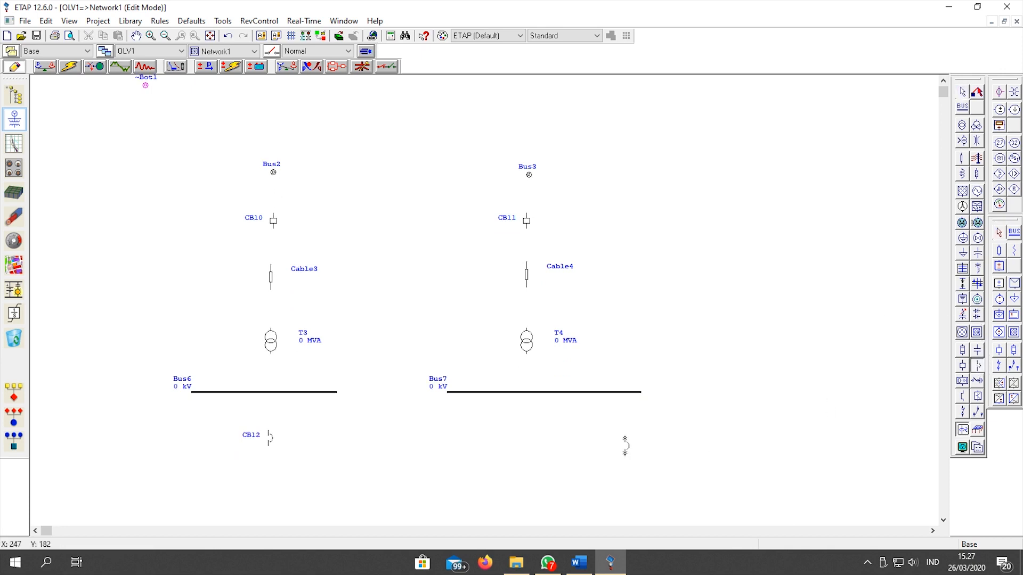
click(384, 443)
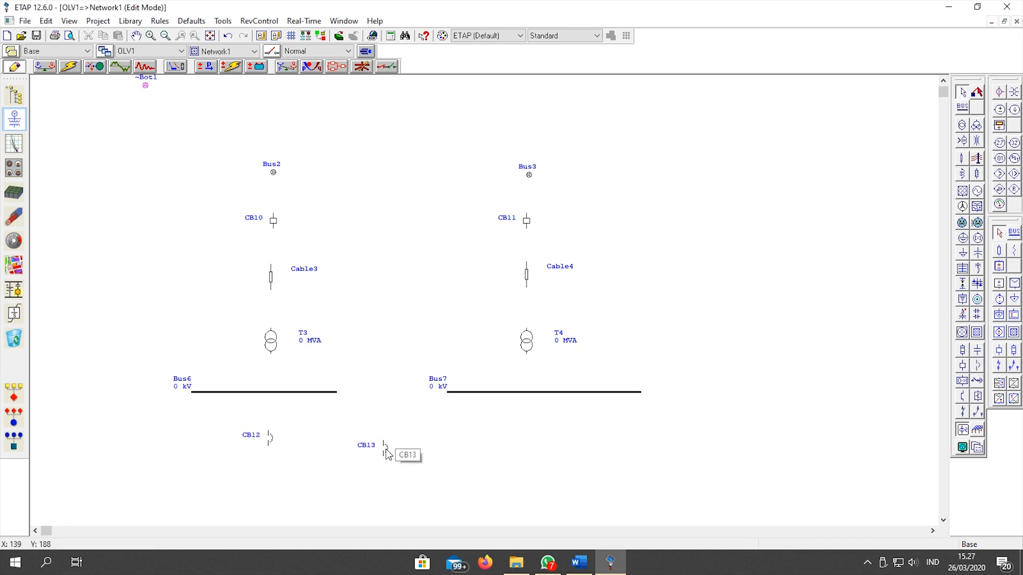
Rotate circuit breaker CB13 to lie horizontally and place another low-voltage circuit breaker beneath Bus7, below transformer T4
right_click(386, 452)
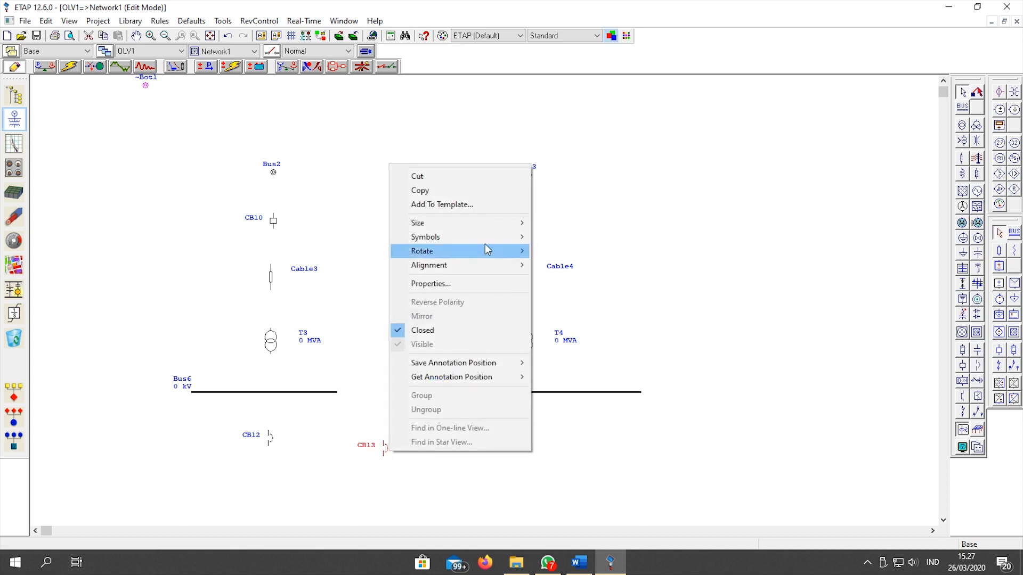
mouse_move(483, 248)
click(583, 248)
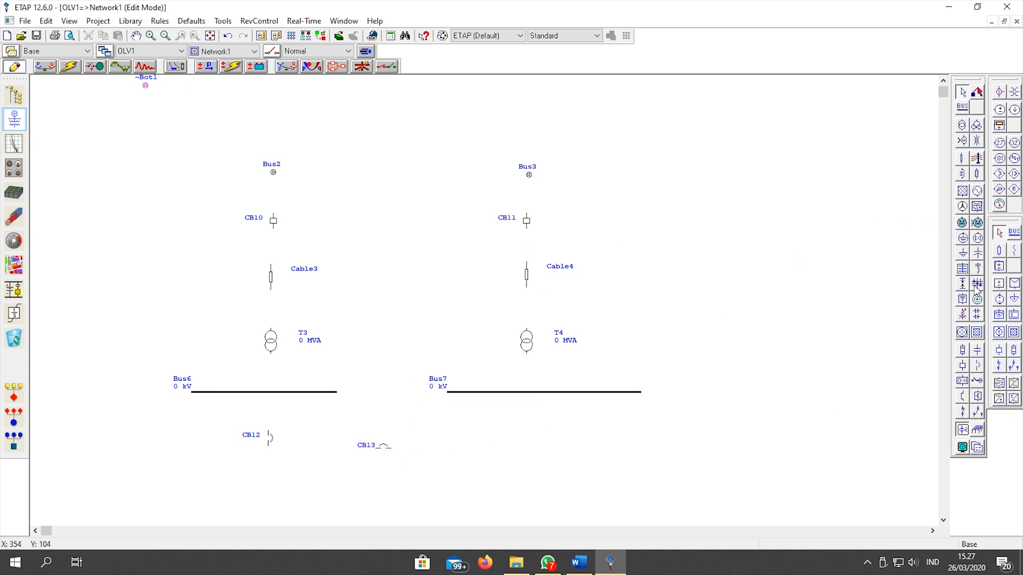
click(978, 365)
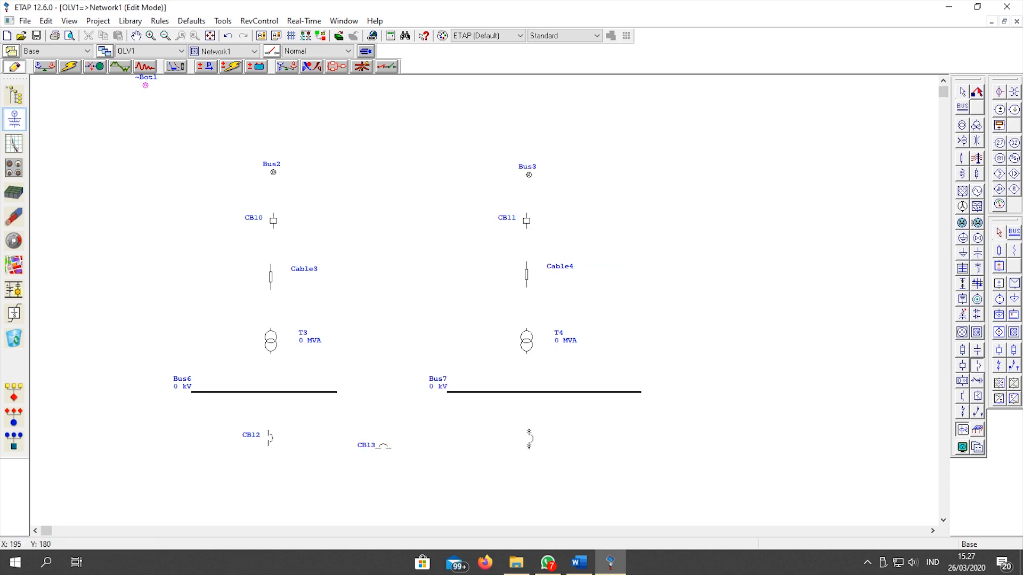
click(530, 432)
Place one lumped load beneath circuit breaker CB12 and another beneath CB14
scroll(658, 434, down, 3)
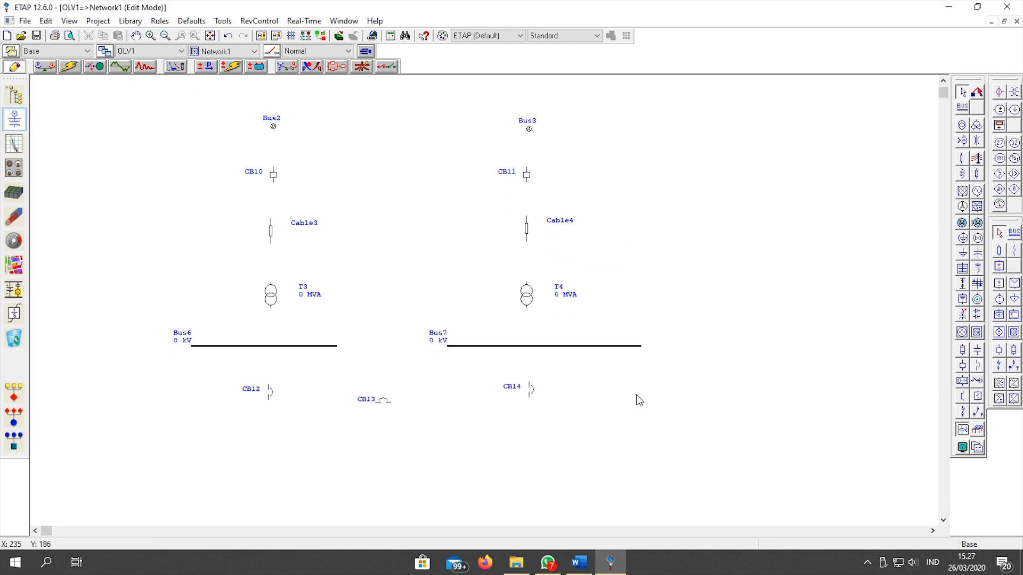
click(963, 241)
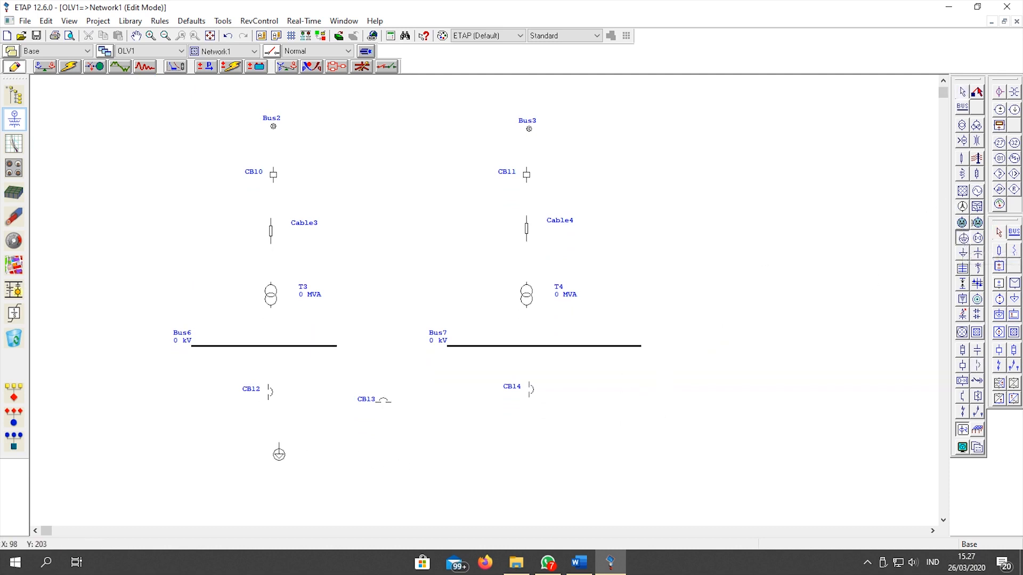
click(266, 440)
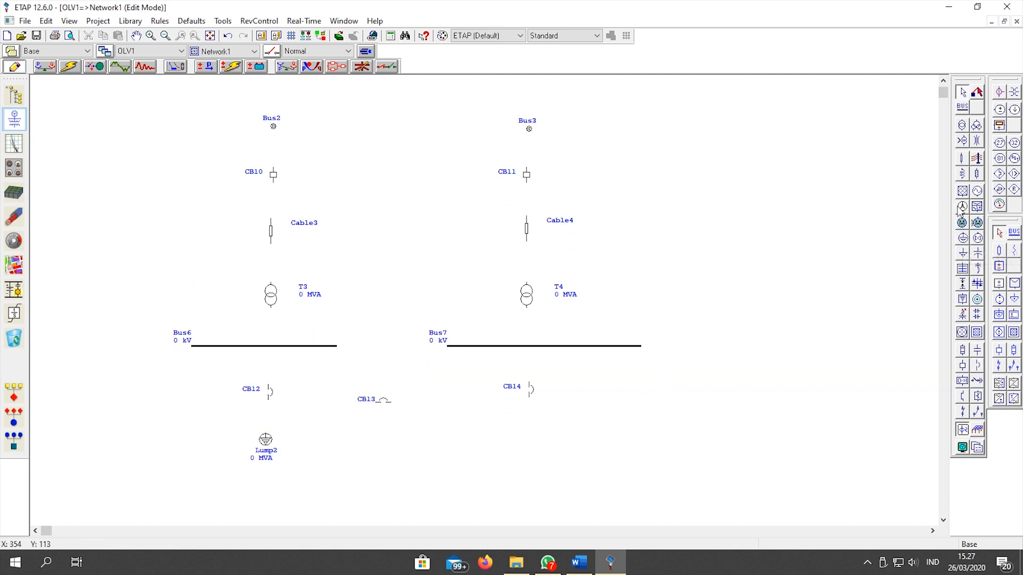
click(963, 239)
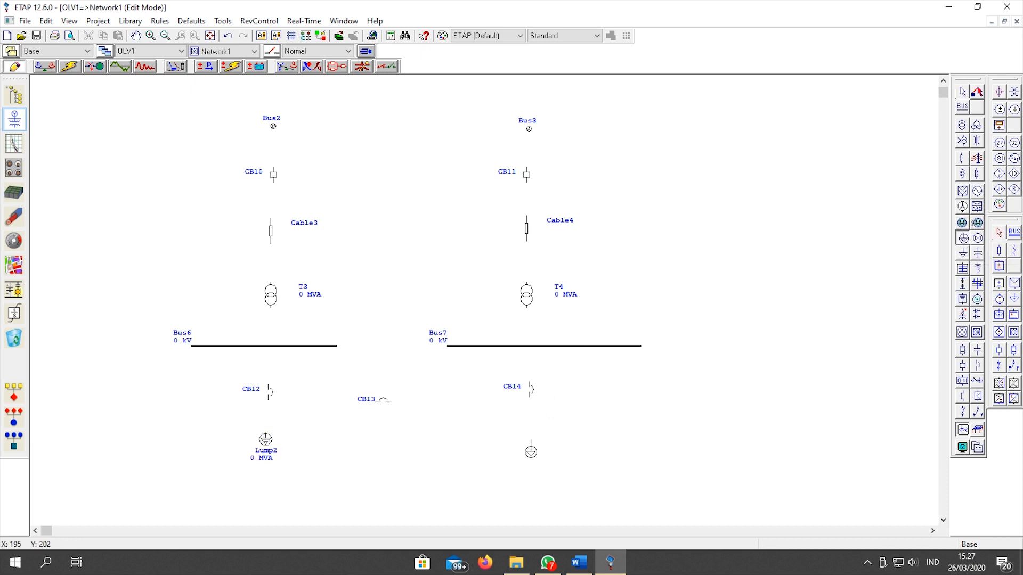
click(529, 443)
Connect the lumped loads to Bus6 through CB12 and to Bus7 through CB14, and tie the two buses together through CB13
drag(266, 433, 268, 347)
drag(531, 445, 529, 394)
drag(531, 368, 535, 349)
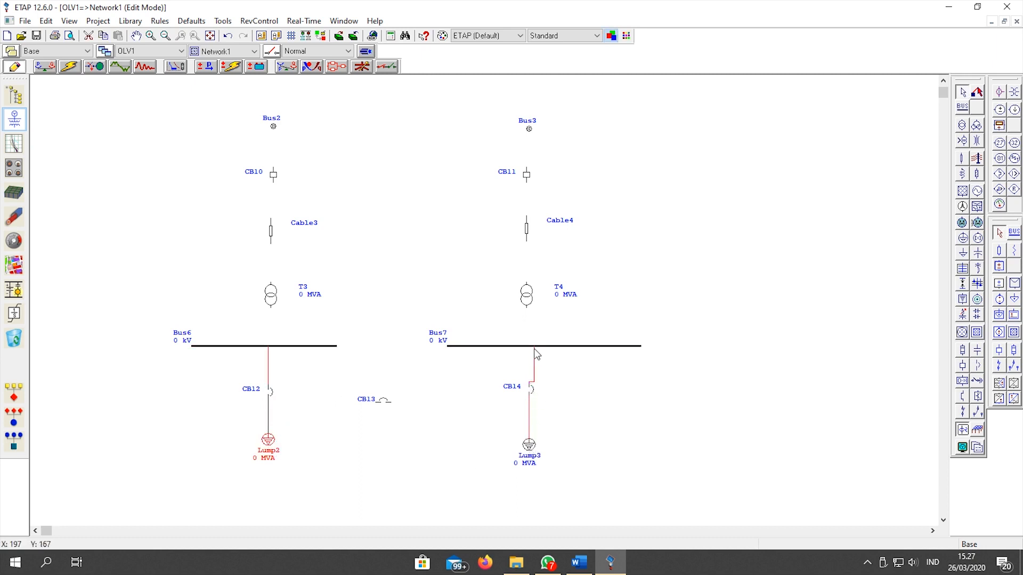
drag(379, 401, 314, 347)
drag(390, 402, 470, 347)
Connect transformer T3 down to Bus6 and up through Cable3 and CB10 to Bus2
drag(269, 334, 269, 346)
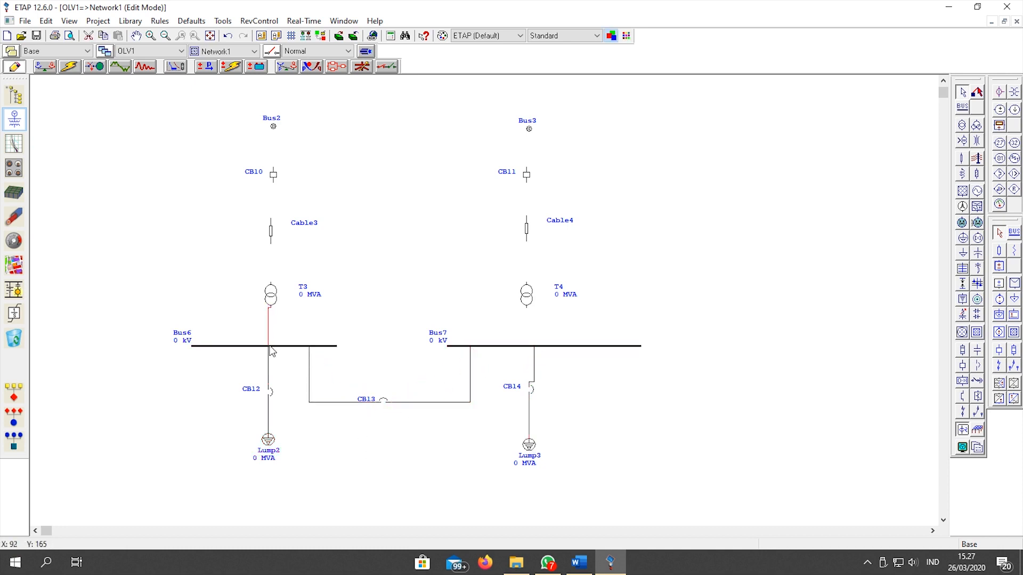
scroll(273, 282, up, 1)
drag(270, 298, 273, 187)
scroll(269, 291, up, 3)
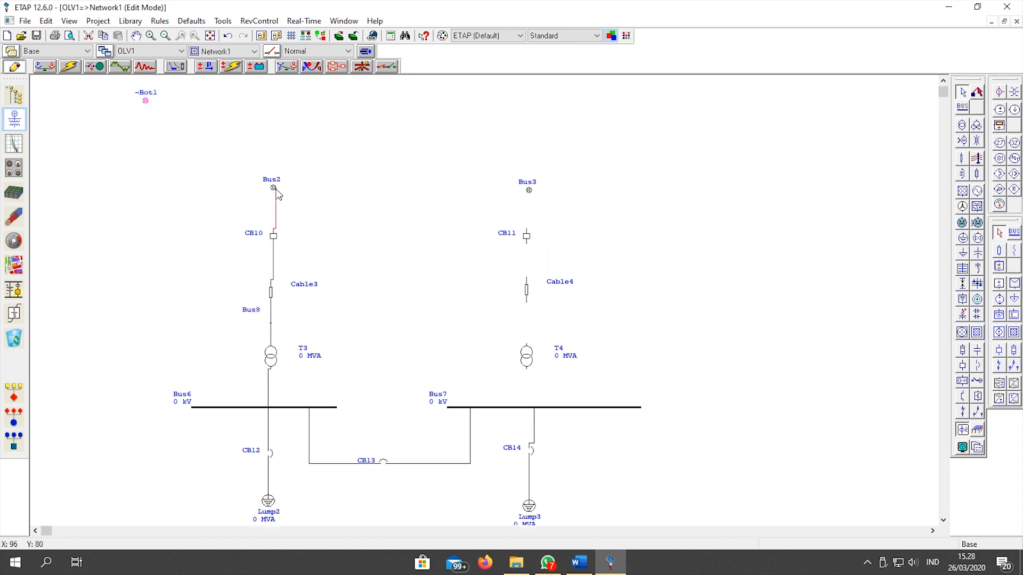
Connect transformer T4 down to Bus7 and up through Cable4 and CB11 to Bus3
drag(526, 368, 534, 407)
drag(527, 344, 529, 190)
click(545, 218)
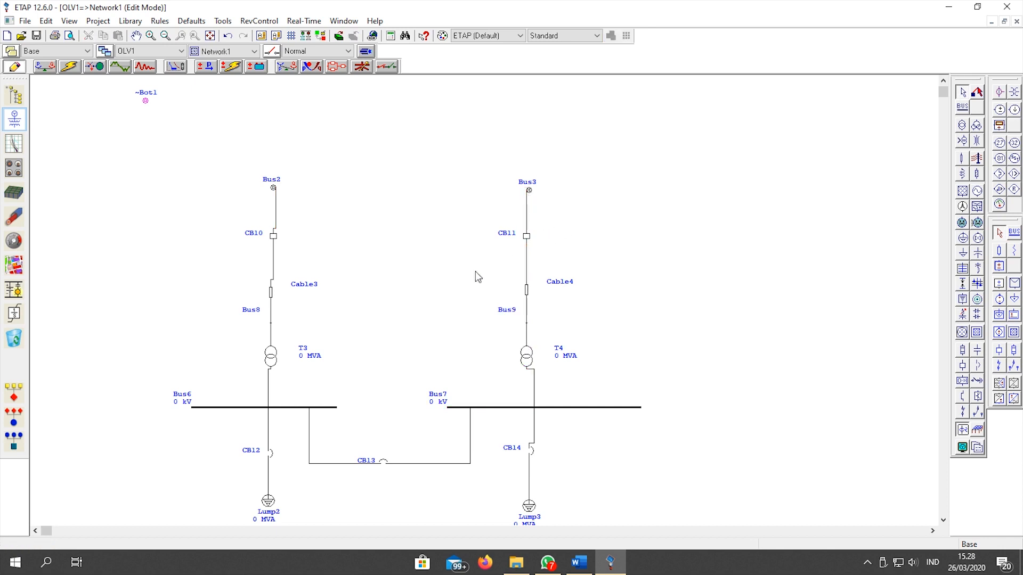
Set transformer T3's secondary voltage to 0,48 kV and rated power to 3,5 MVA, and apply the typical Z and X/R impedance values
double_click(274, 362)
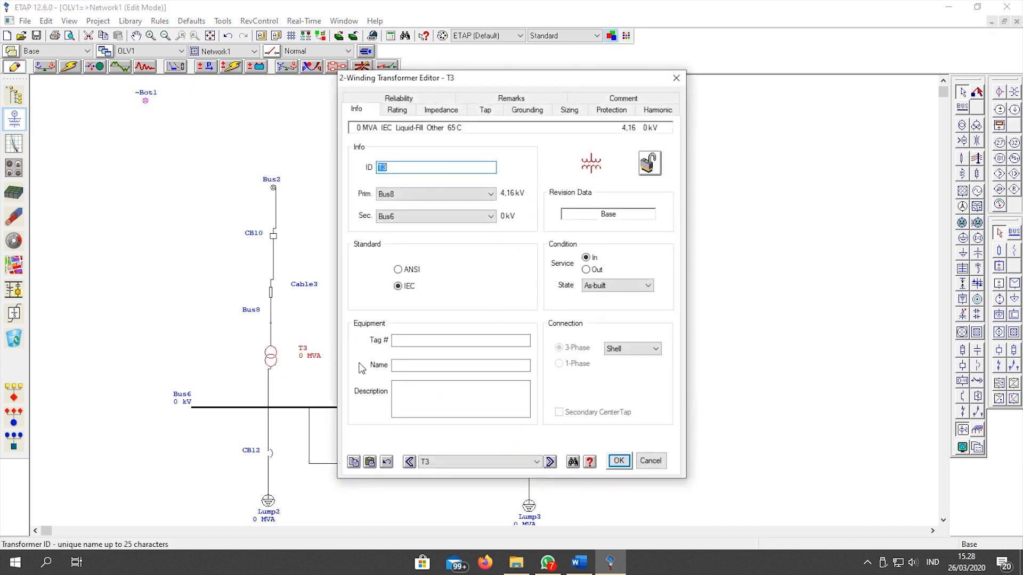
click(399, 109)
click(411, 188)
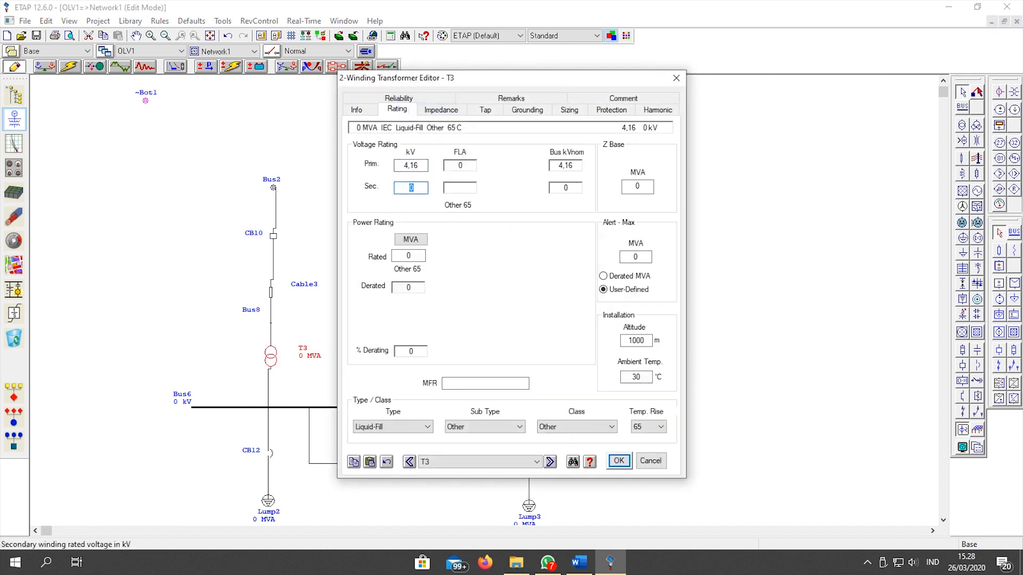
text(04)
click(422, 256)
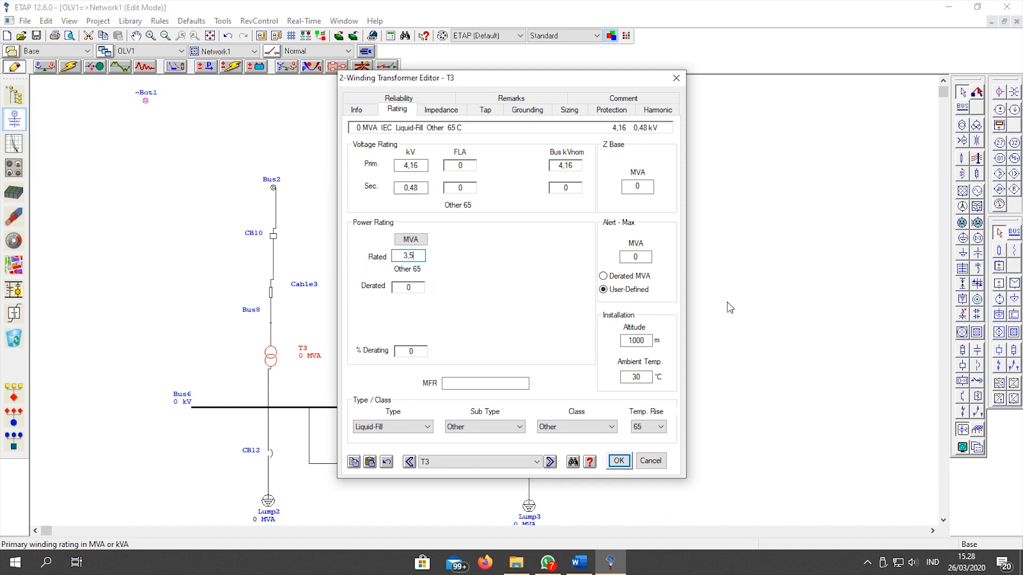
click(454, 110)
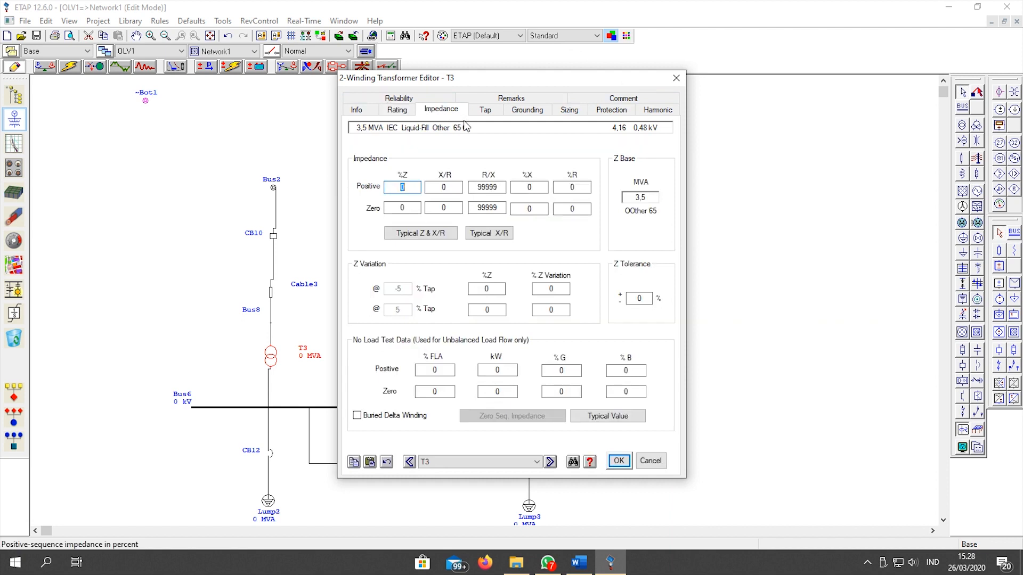
click(425, 235)
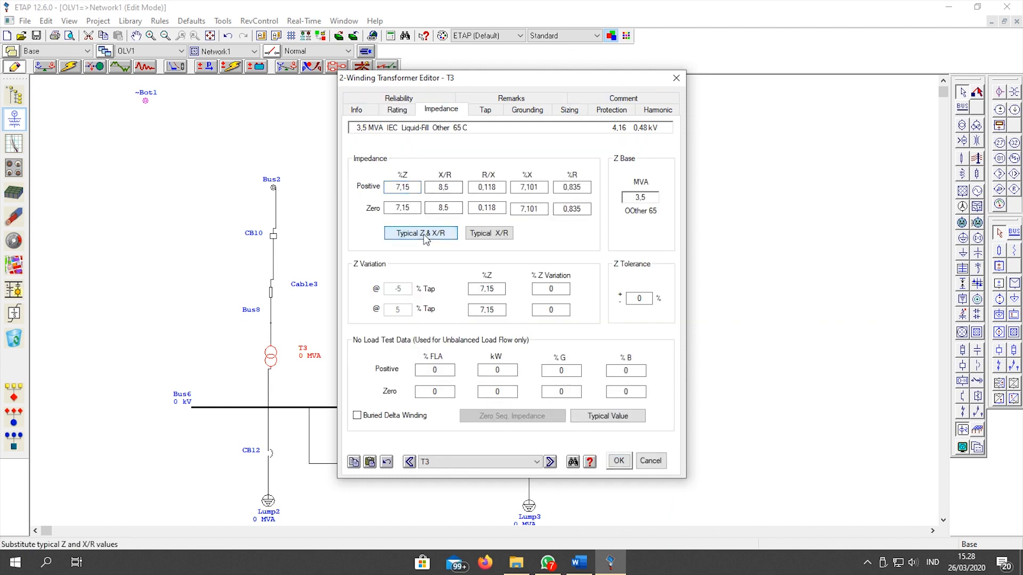
Set transformer T4's rated power to 1,2 MVA
click(550, 462)
click(397, 109)
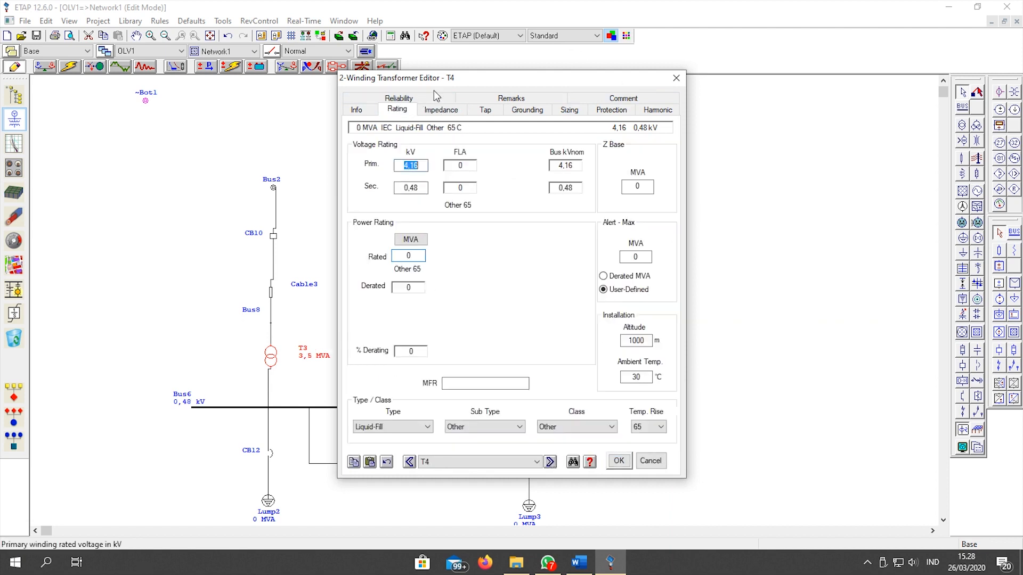
drag(430, 82, 605, 82)
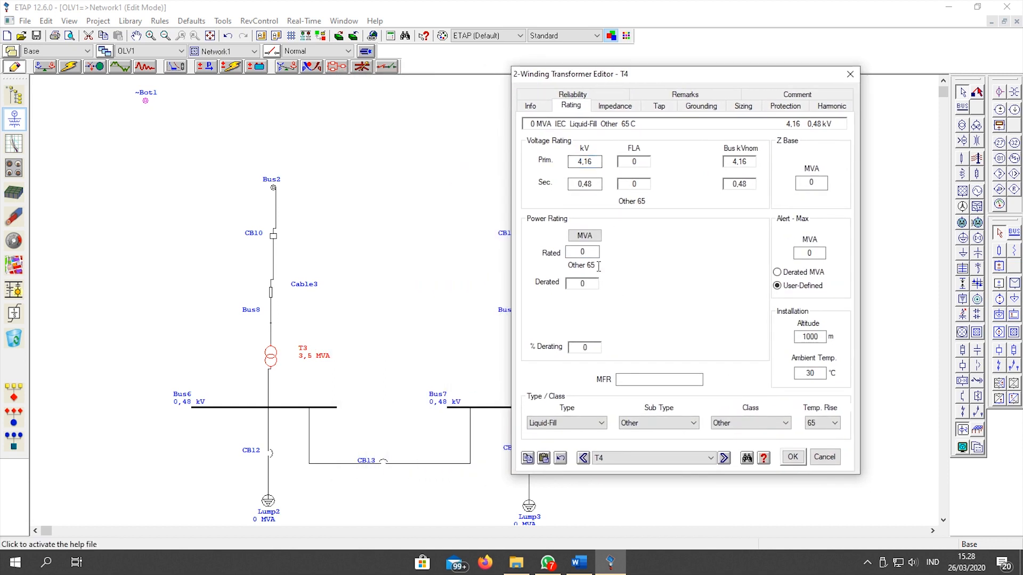
click(595, 252)
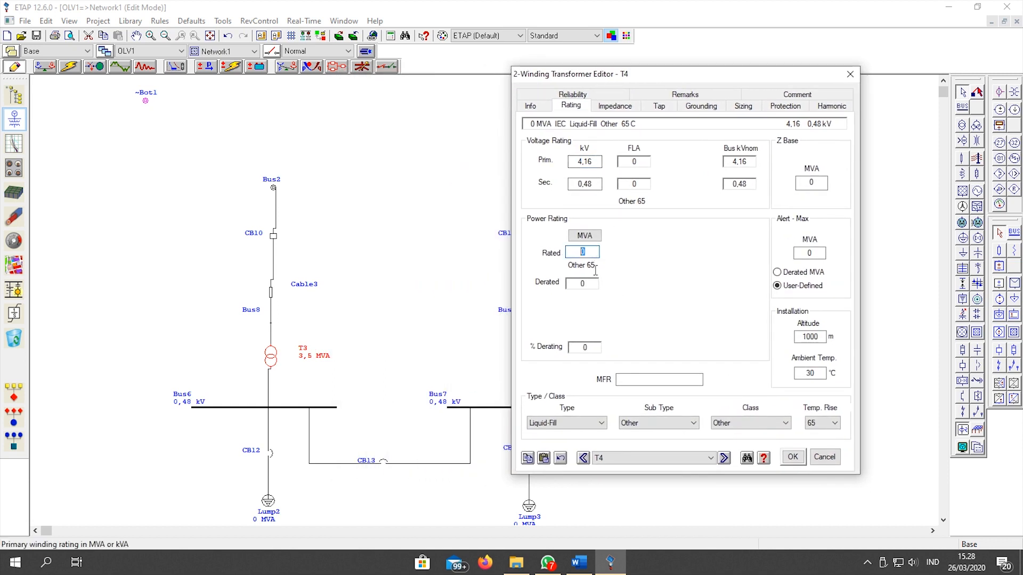
text(1,2)
key(Tab)
click(792, 457)
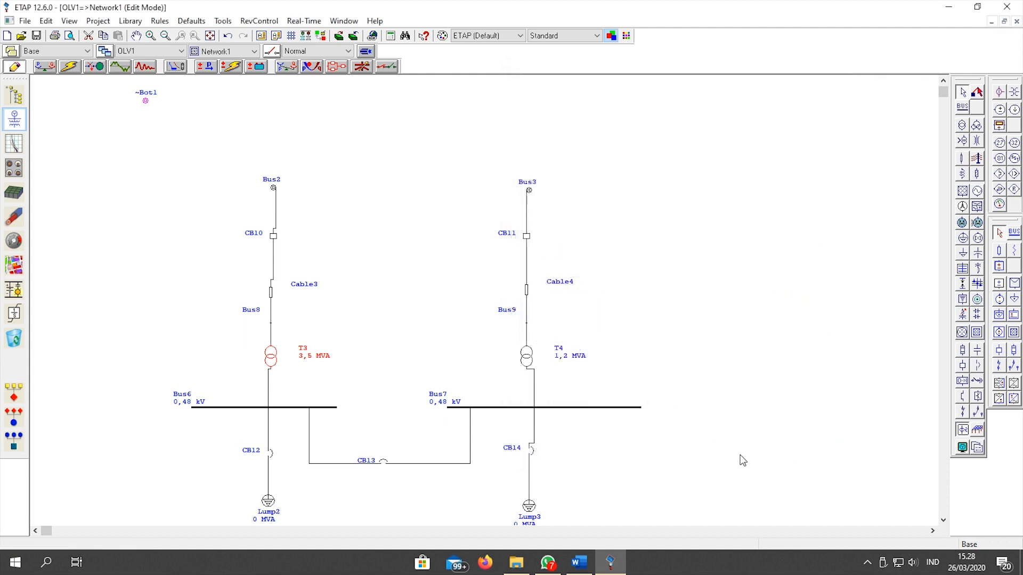
Set the rating of lumped load Lump2 to 3 MVA
double_click(274, 510)
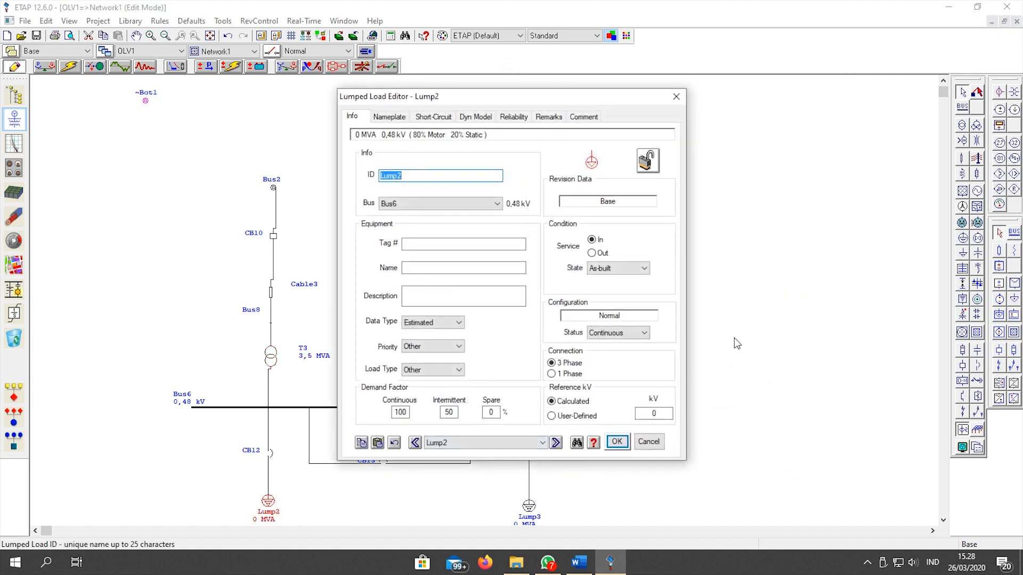
click(389, 117)
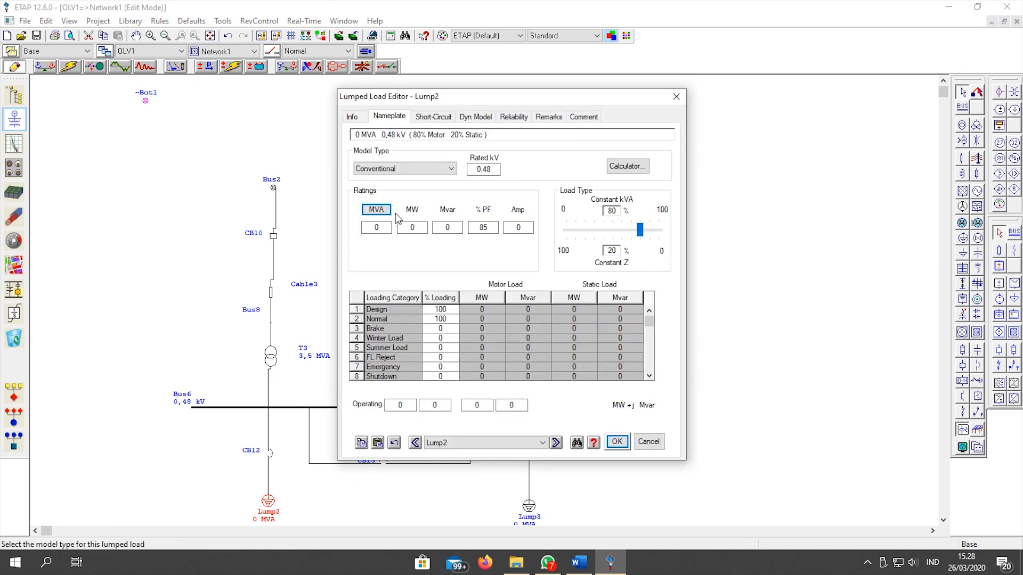
click(376, 227)
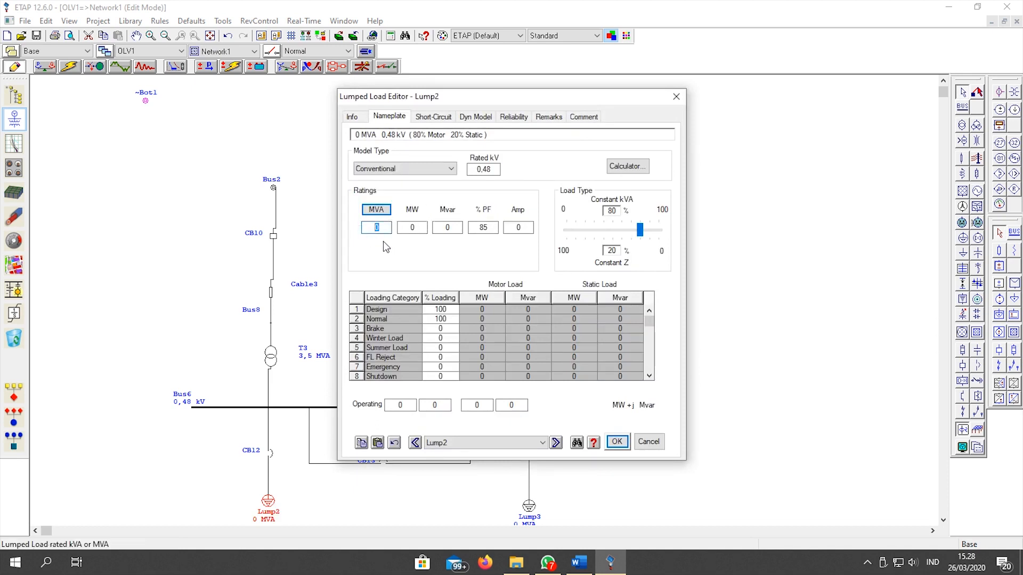
key(Tab)
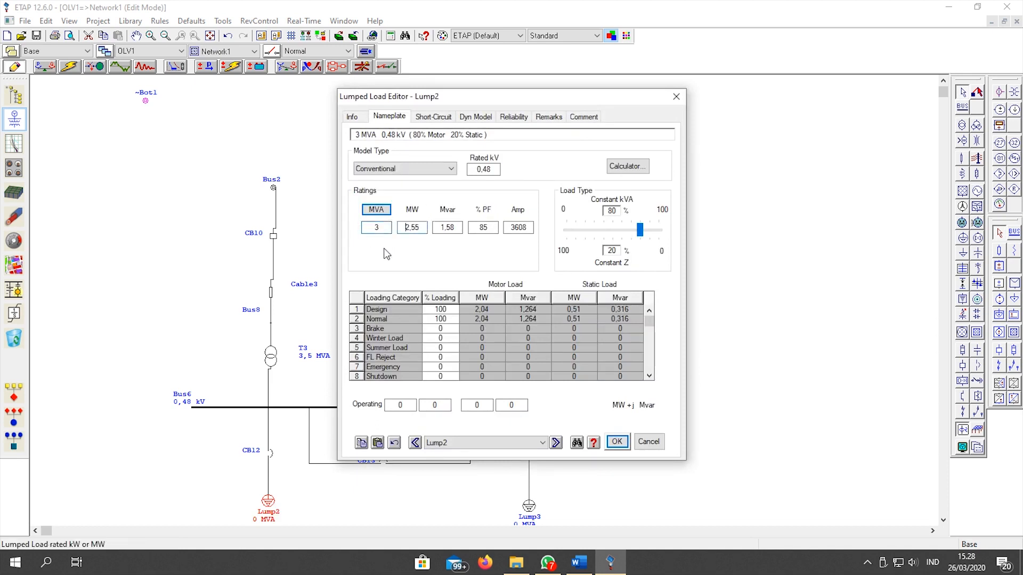
click(617, 442)
Set the rating of lumped load Lump3 to 1 MVA
click(534, 512)
double_click(535, 512)
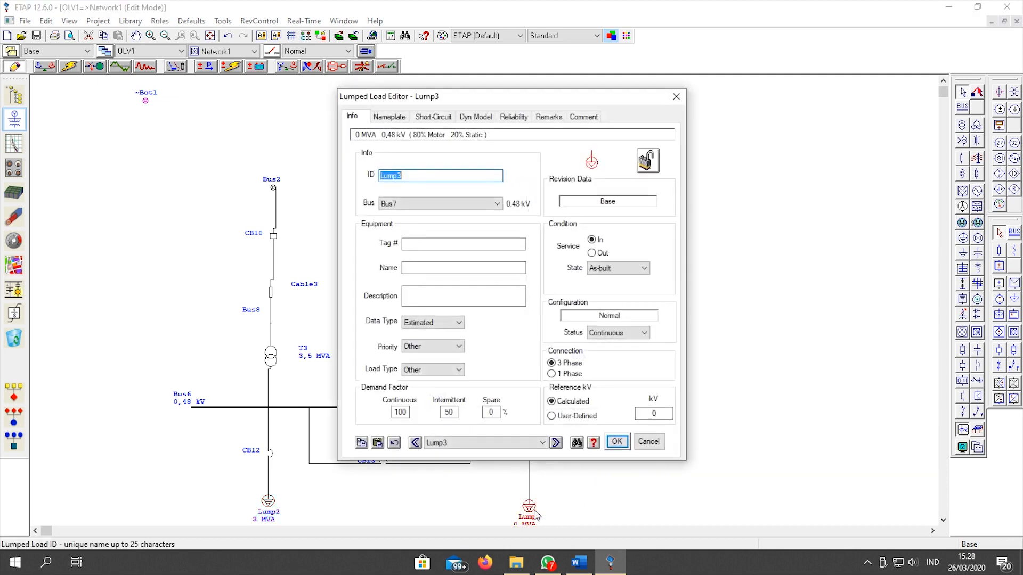
click(389, 117)
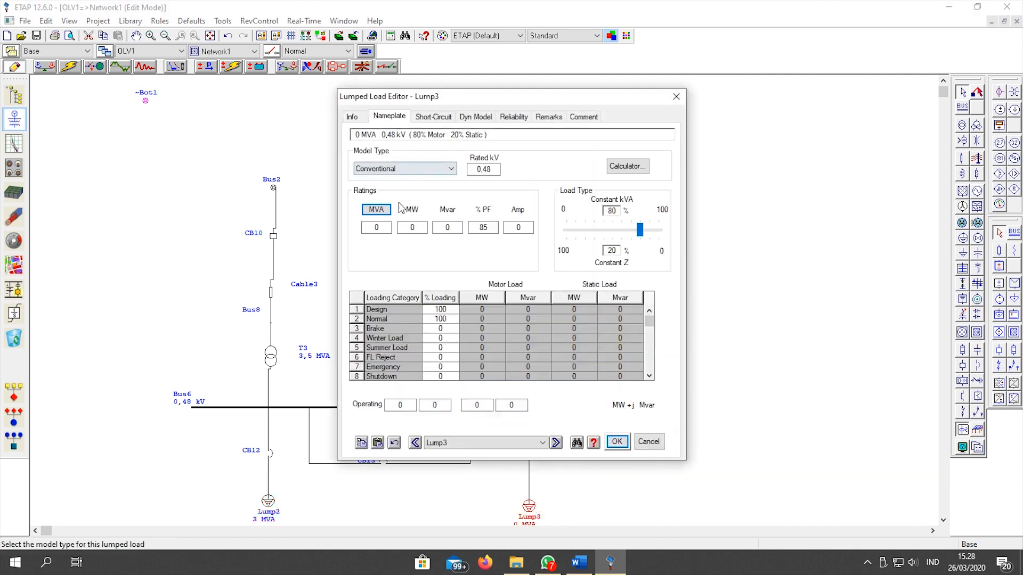
text(1)
click(617, 441)
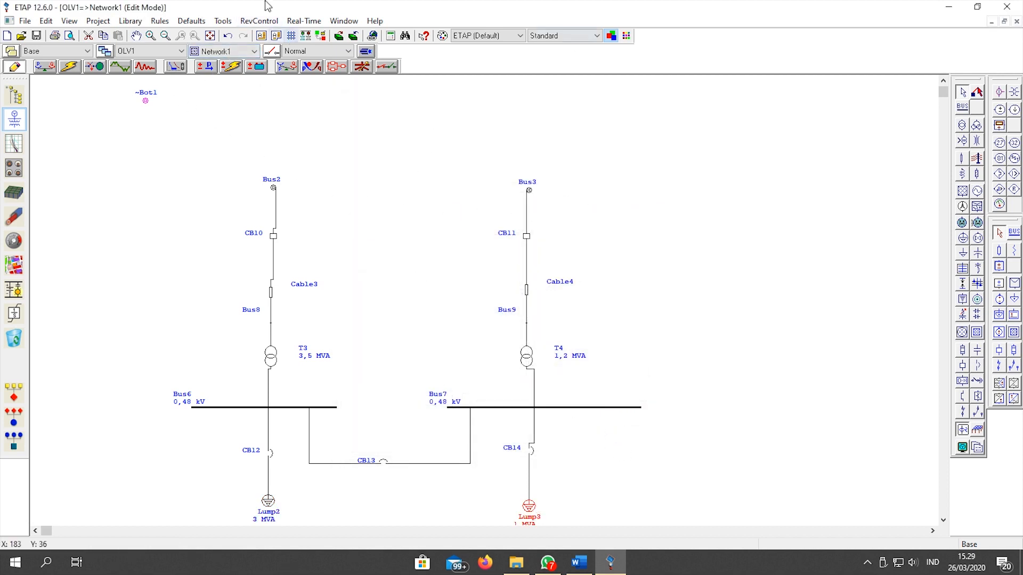
Return to the OLV1 diagram and assign breaker CB1 the IEC-standard Siemens 15-3AF-63 model, rated 15 kV and 4000 A, from the library
click(242, 53)
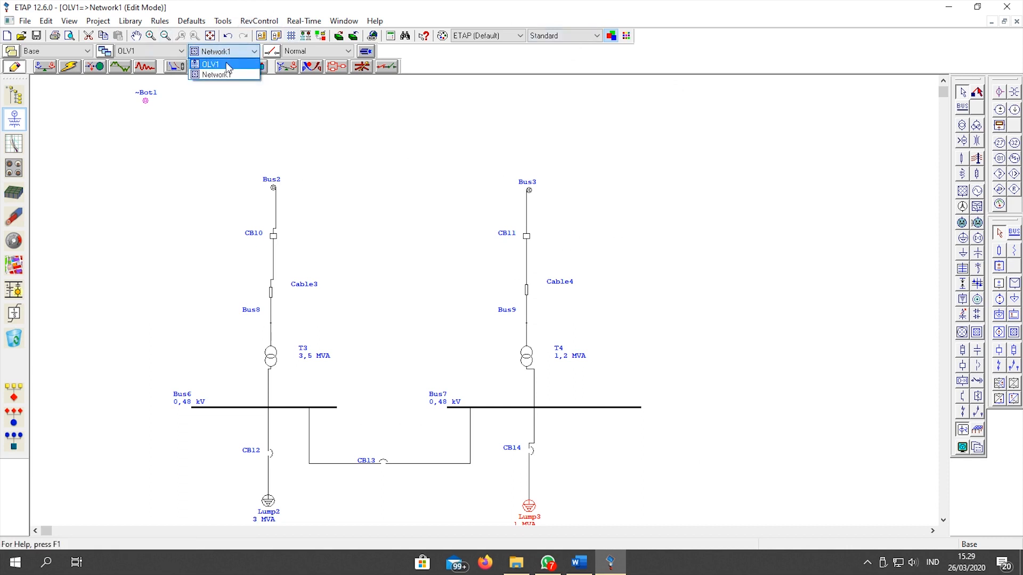
click(235, 65)
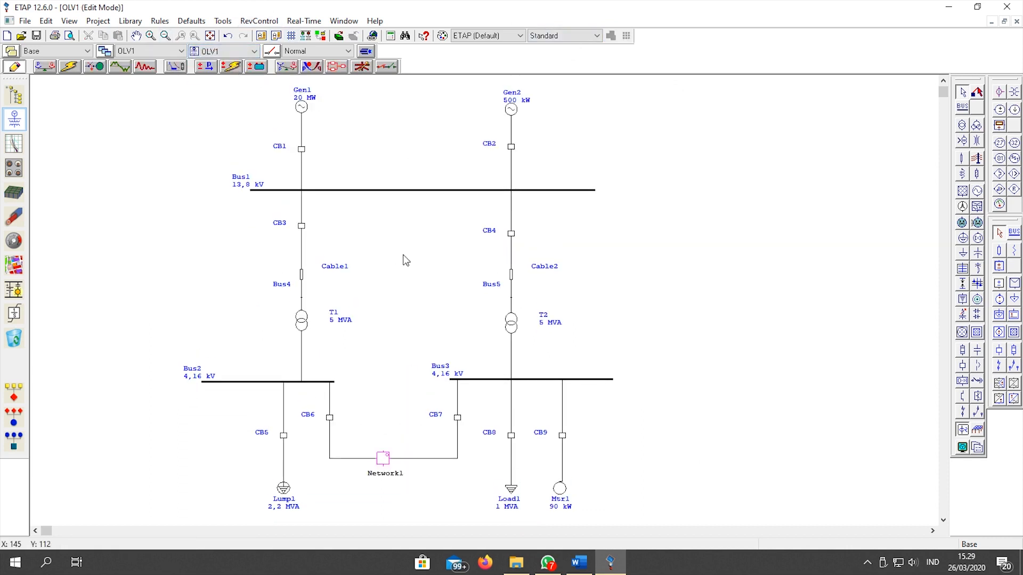
double_click(303, 151)
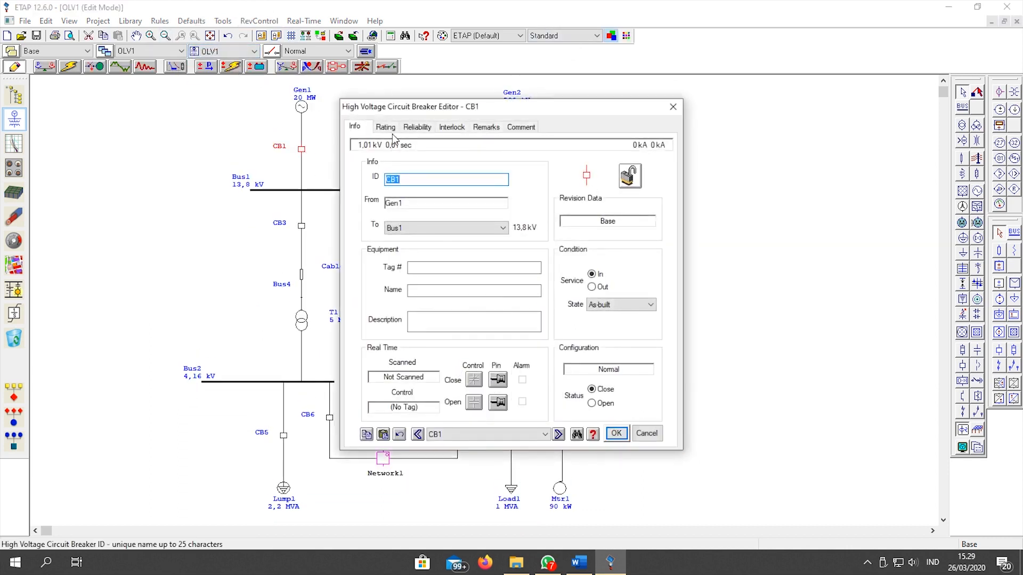
click(391, 131)
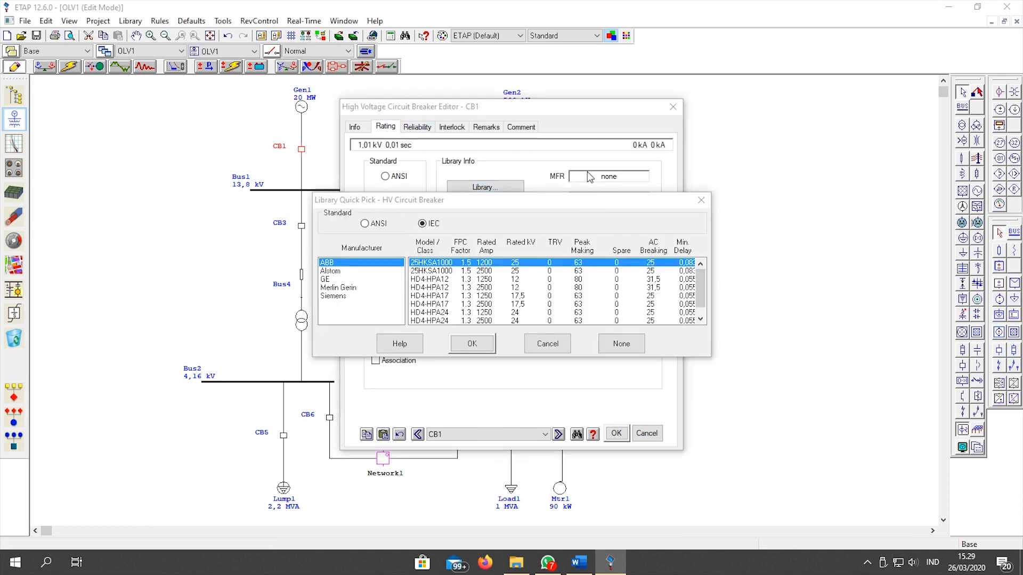
click(346, 296)
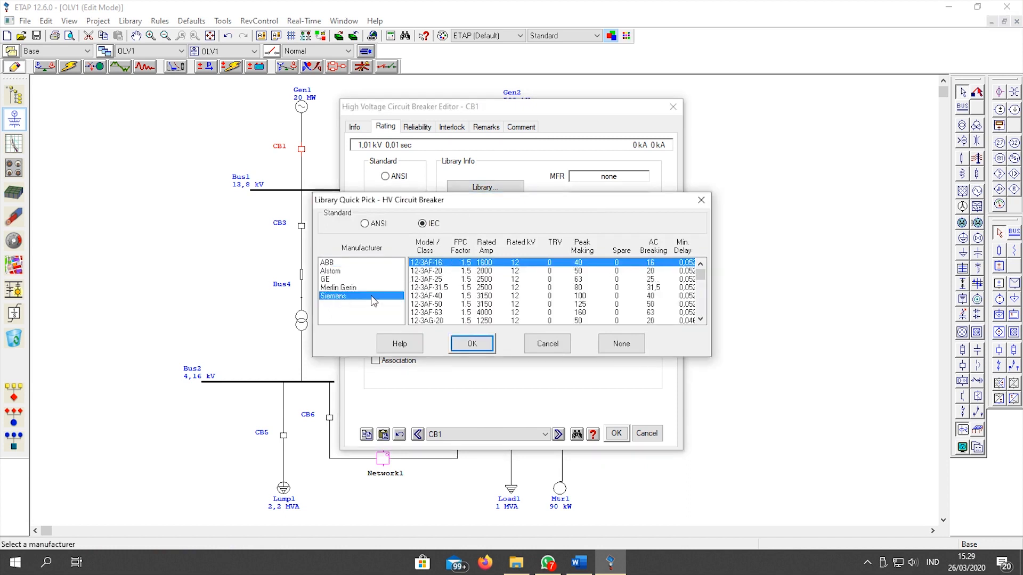
scroll(533, 292, down, 5)
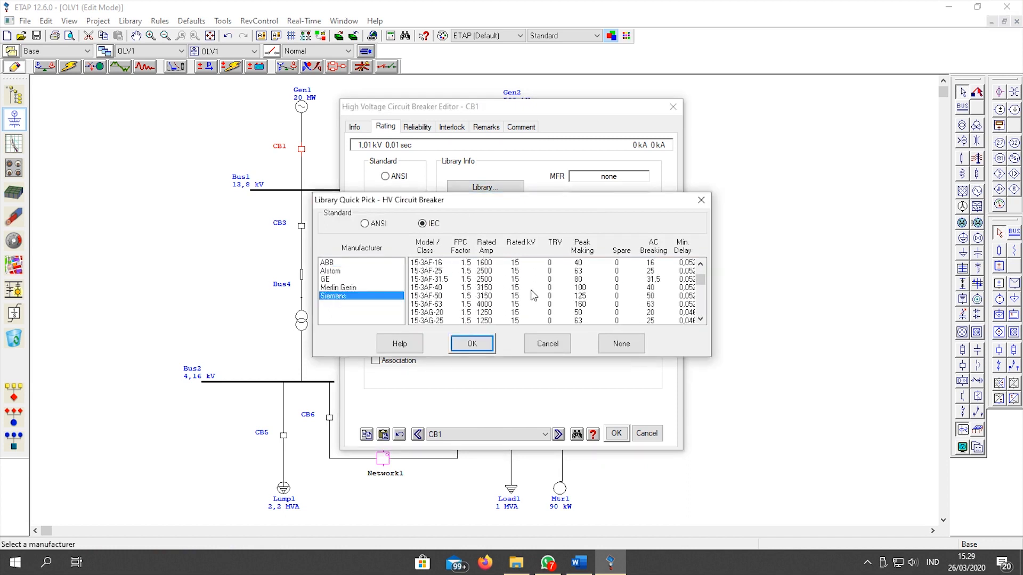
scroll(533, 295, up, 2)
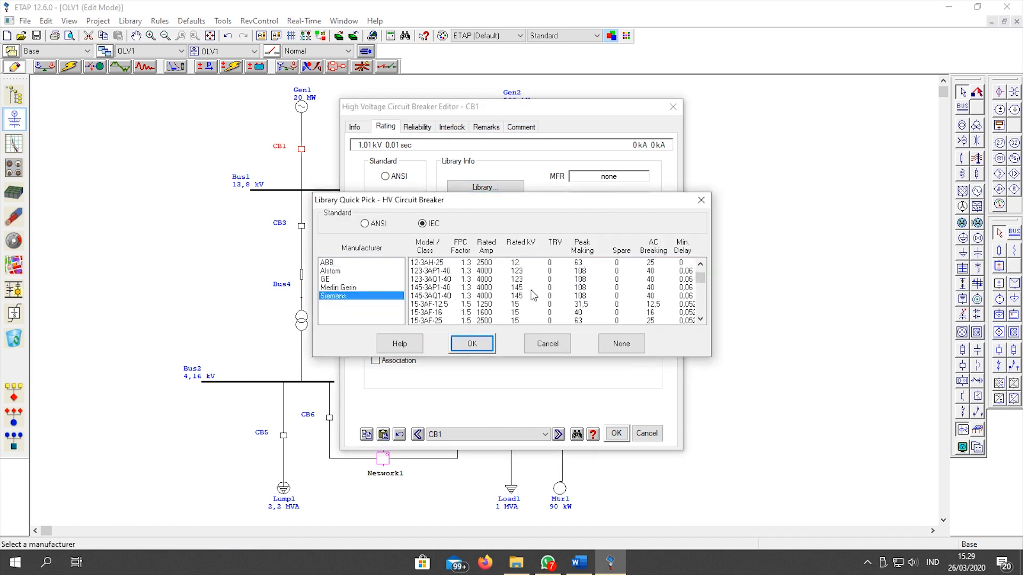
scroll(533, 295, down, 2)
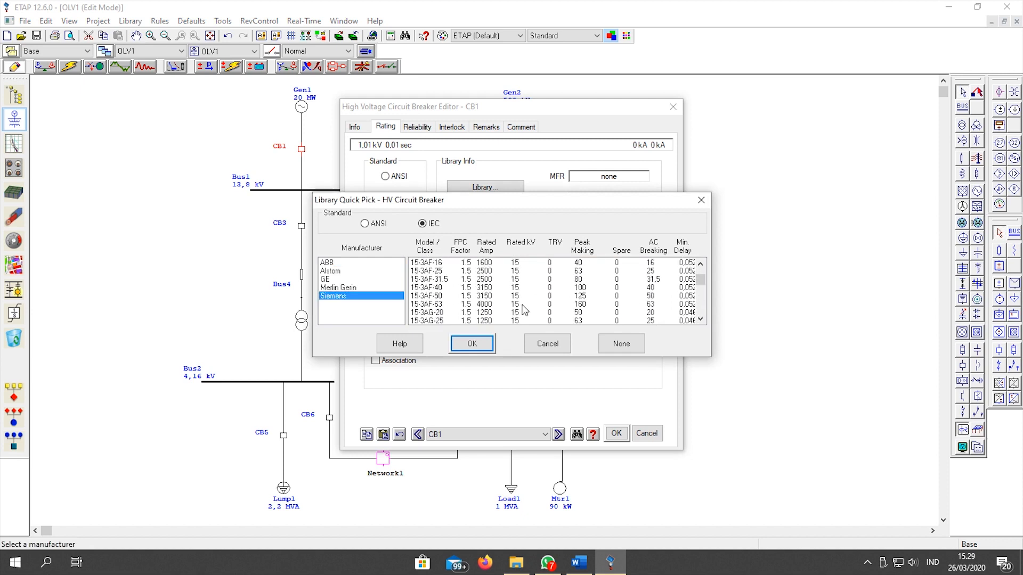
click(521, 303)
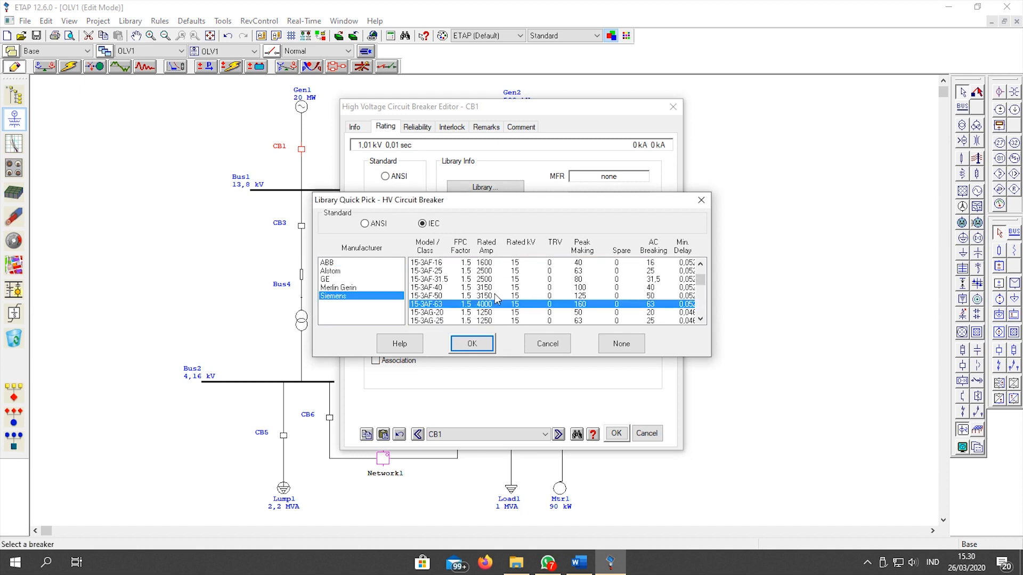
click(473, 345)
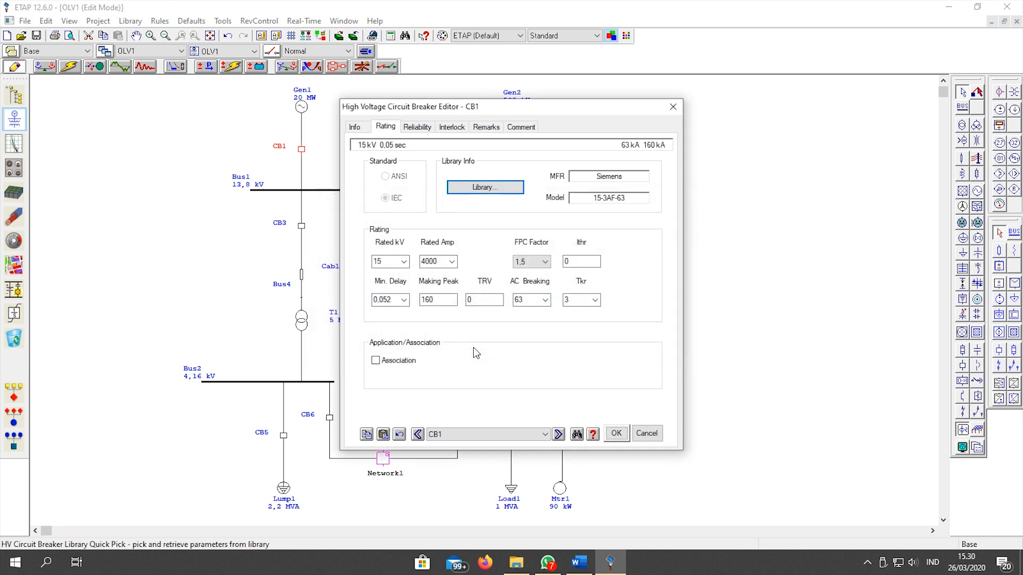
Copy CB1's breaker data to the default element and apply those defaults to breakers CB2, CB3 and CB4
click(366, 435)
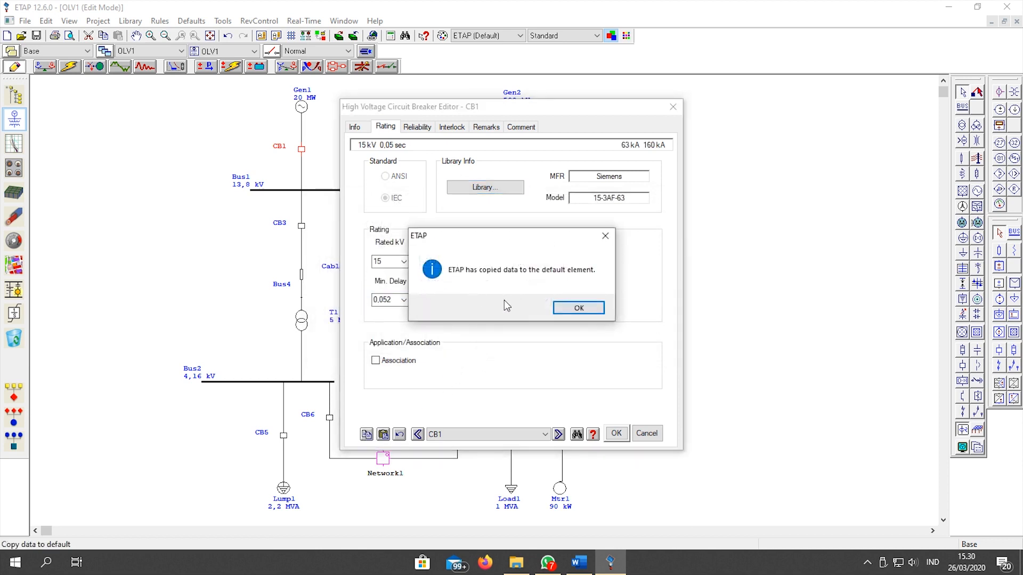
click(579, 308)
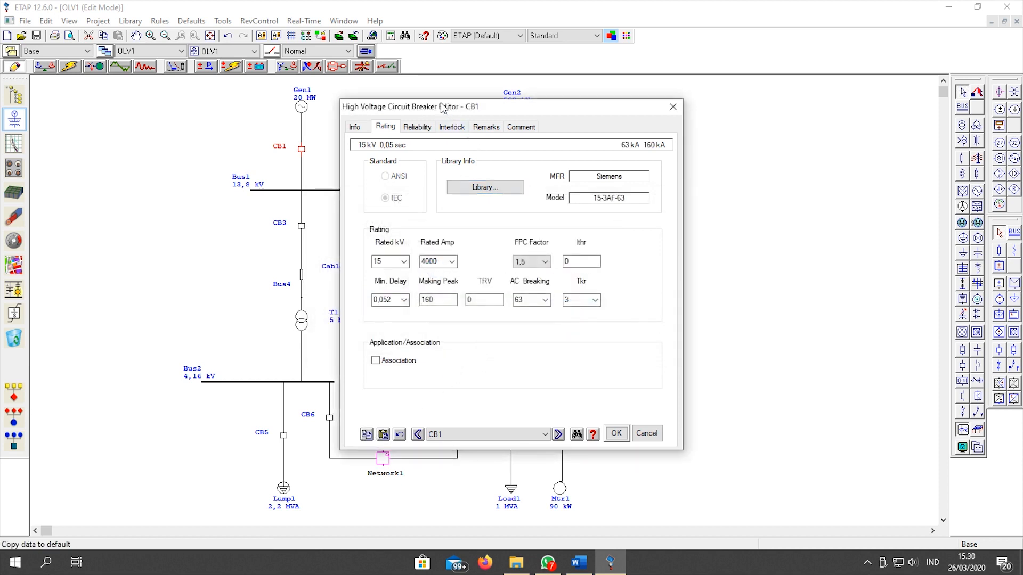
drag(444, 108, 668, 97)
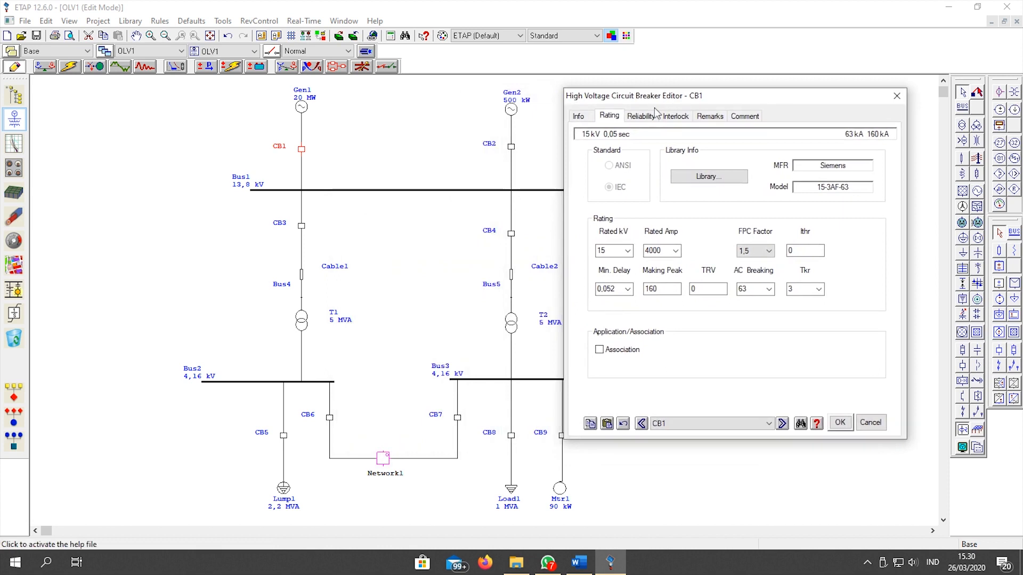
click(782, 423)
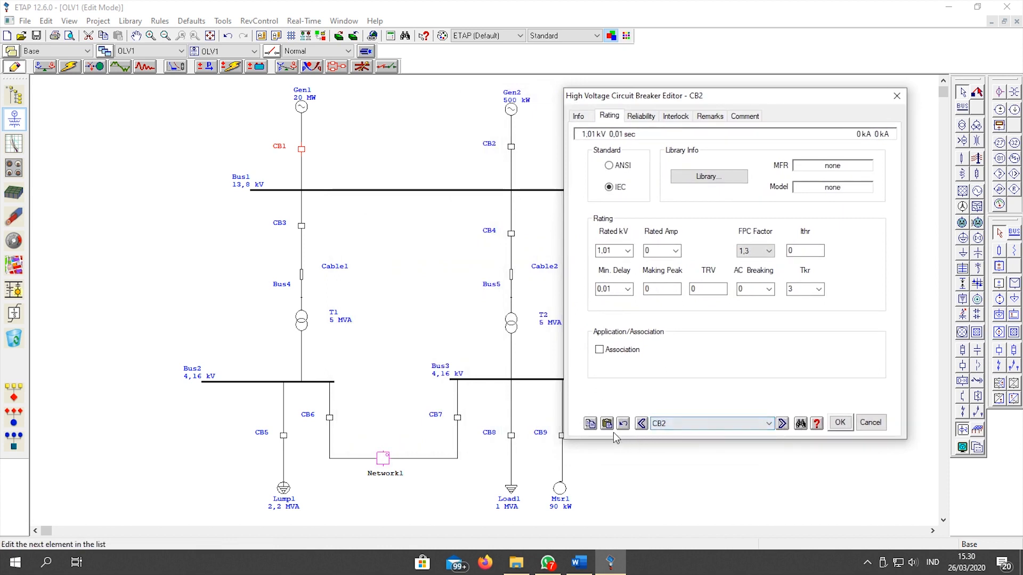
click(610, 426)
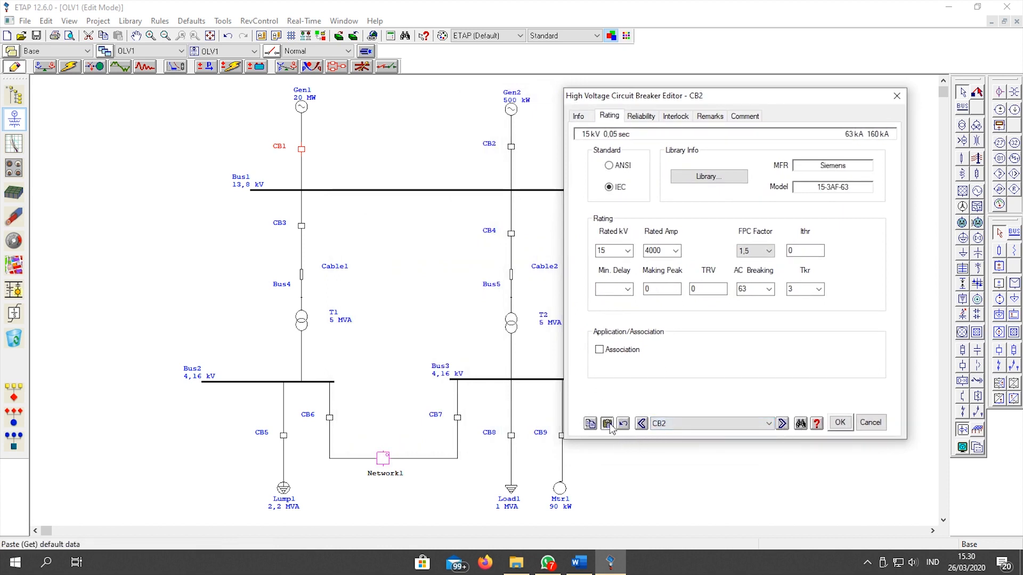
click(787, 425)
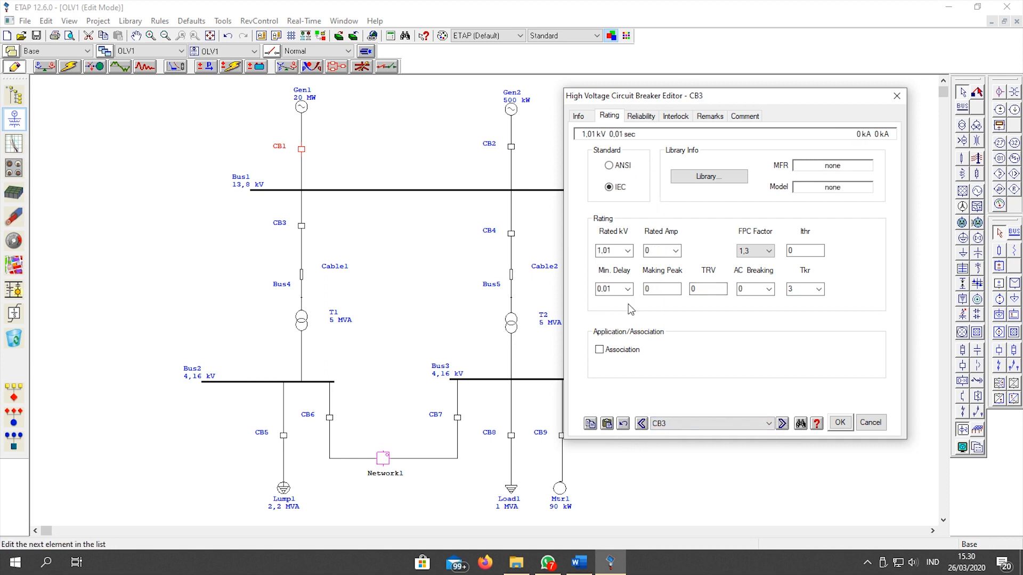
click(608, 424)
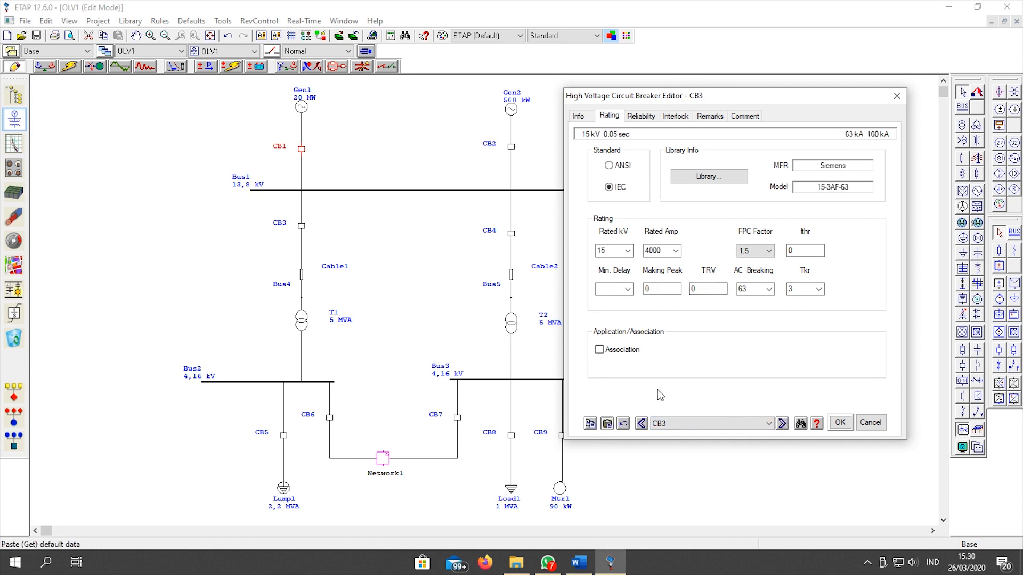
click(783, 425)
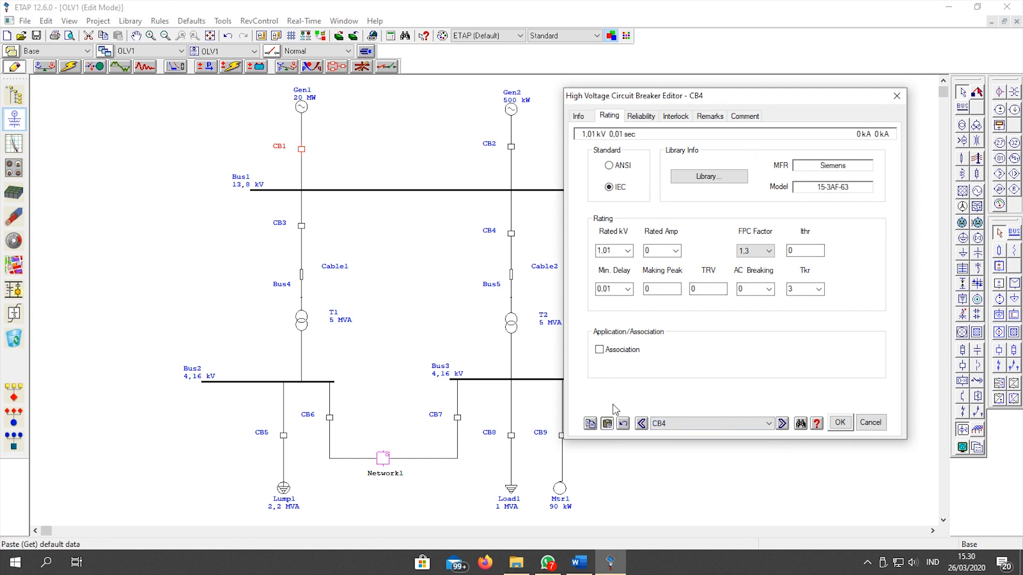
click(607, 424)
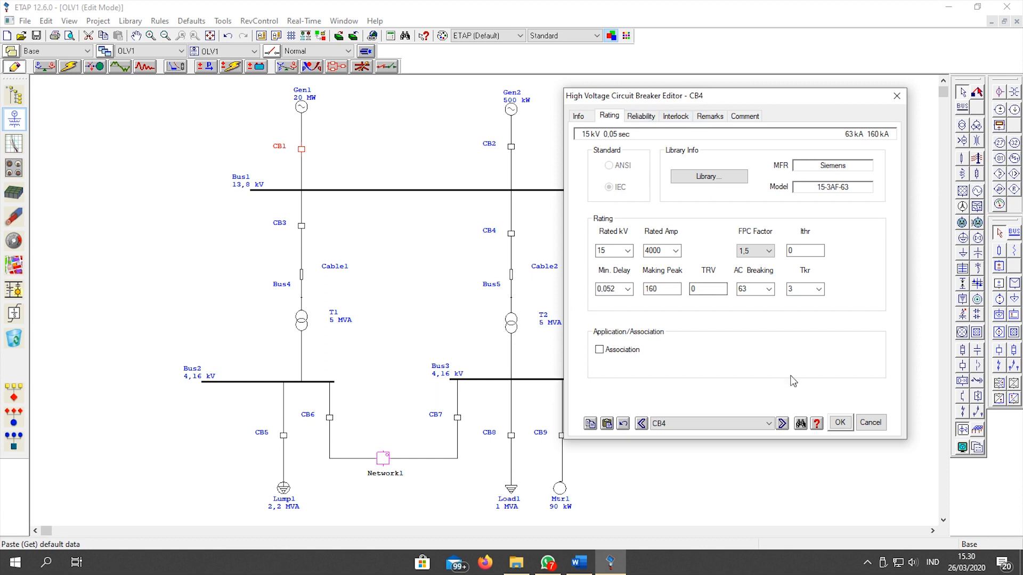
Assign breaker CB5 the IEC-standard Siemens 12-3AF-40 model, rated 12 kV and 3150 A, from the breaker library
click(782, 424)
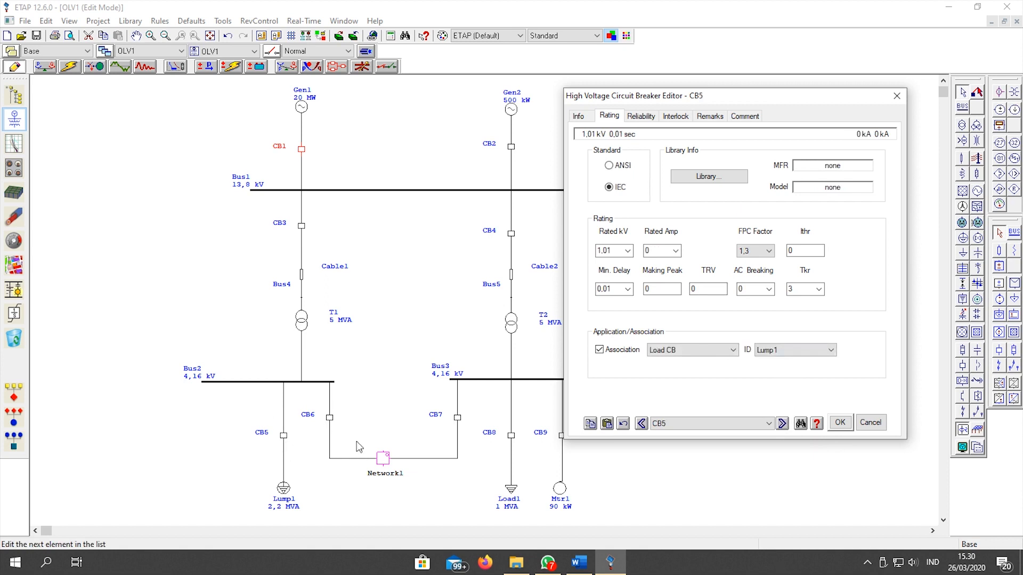
click(707, 178)
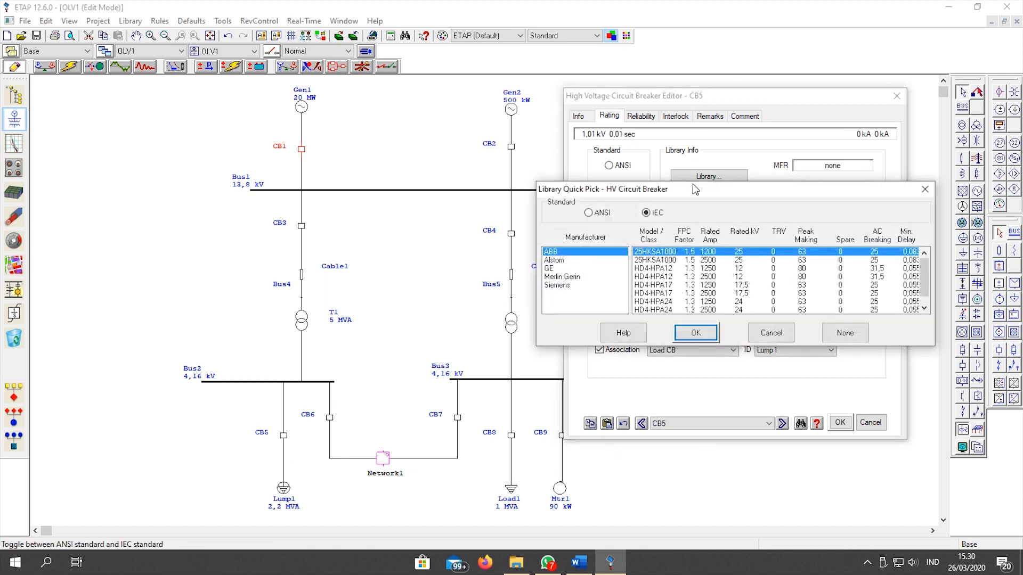
click(565, 286)
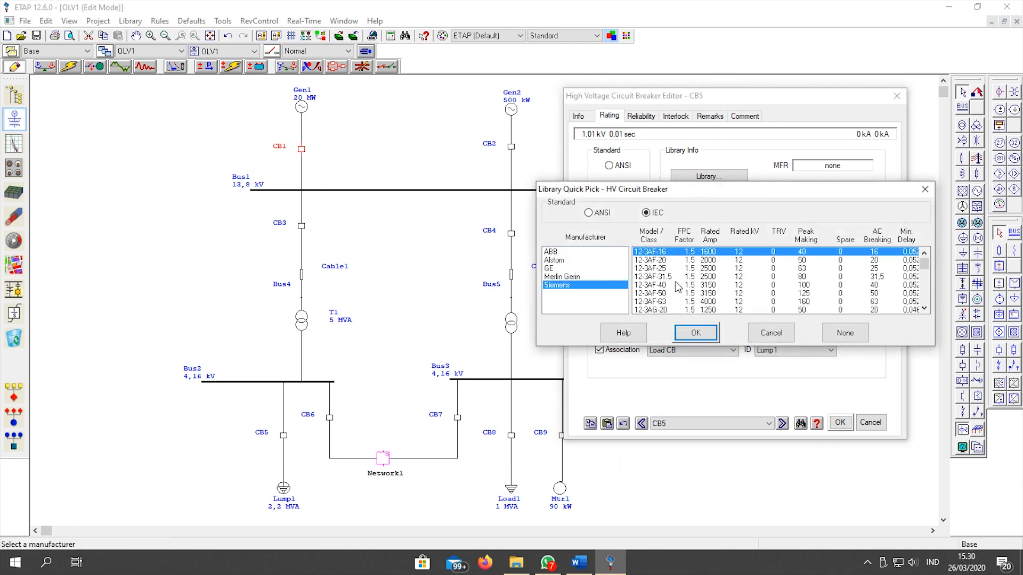
scroll(760, 278, down, 5)
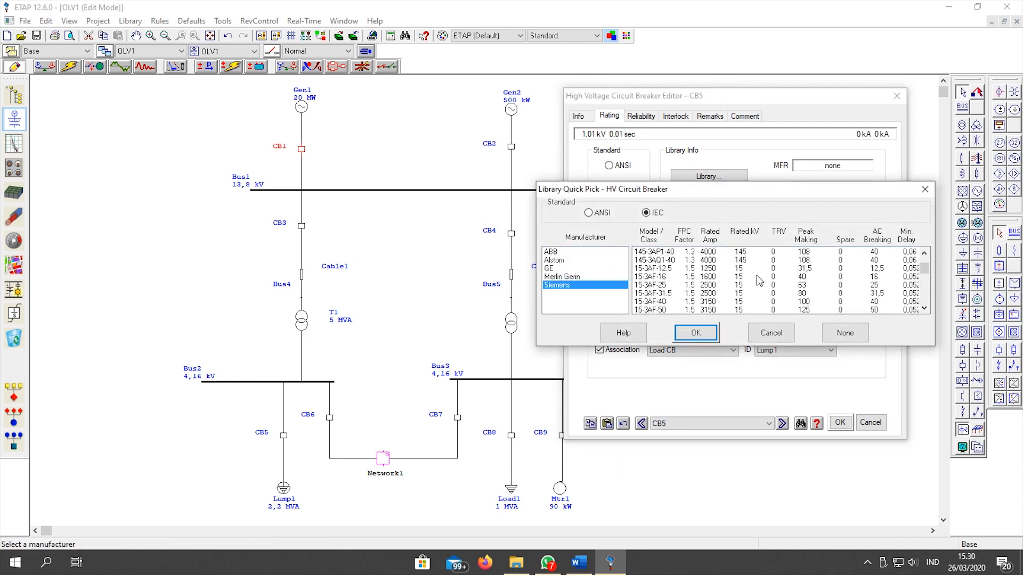
scroll(767, 273, up, 9)
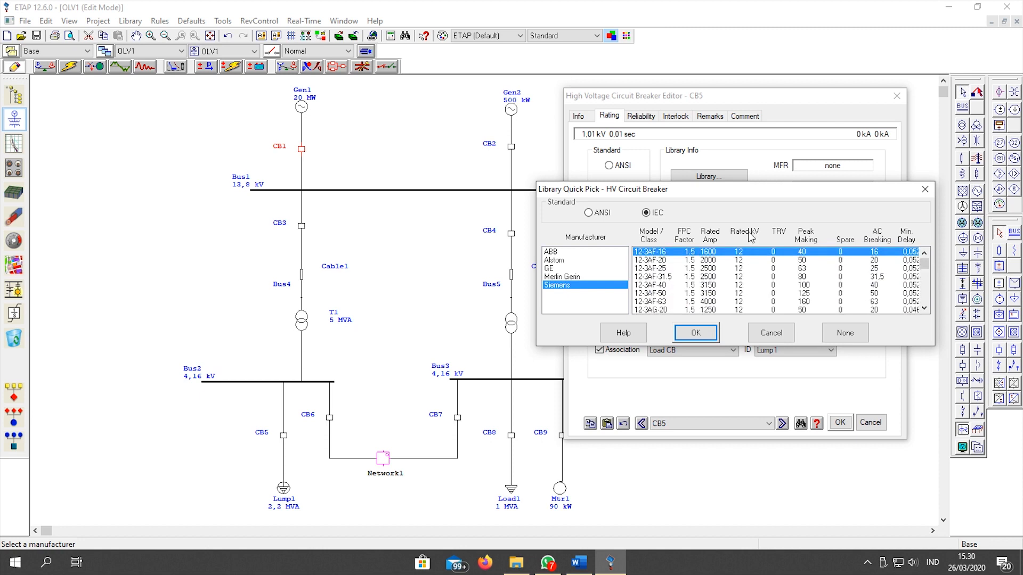
click(739, 271)
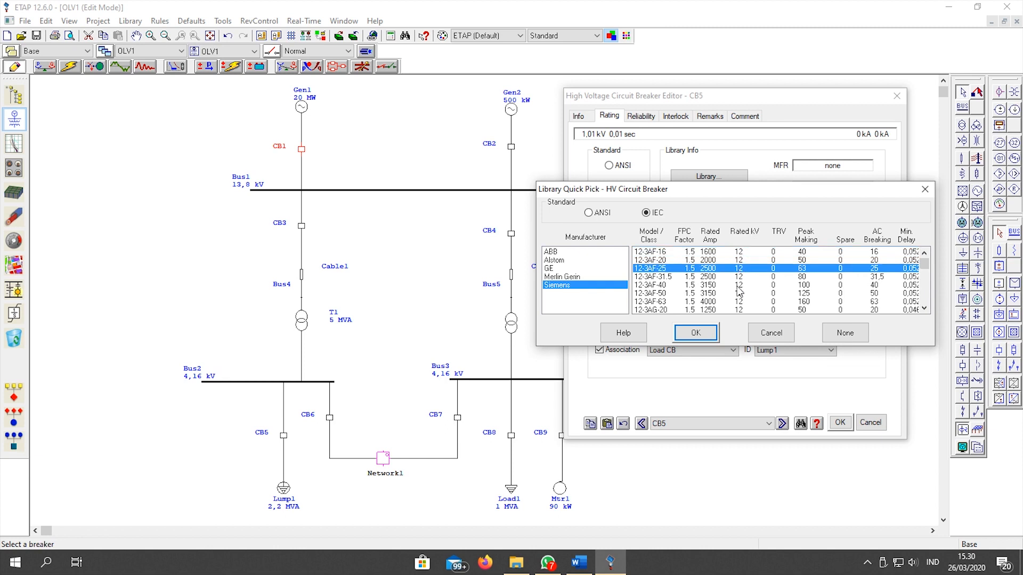
click(739, 286)
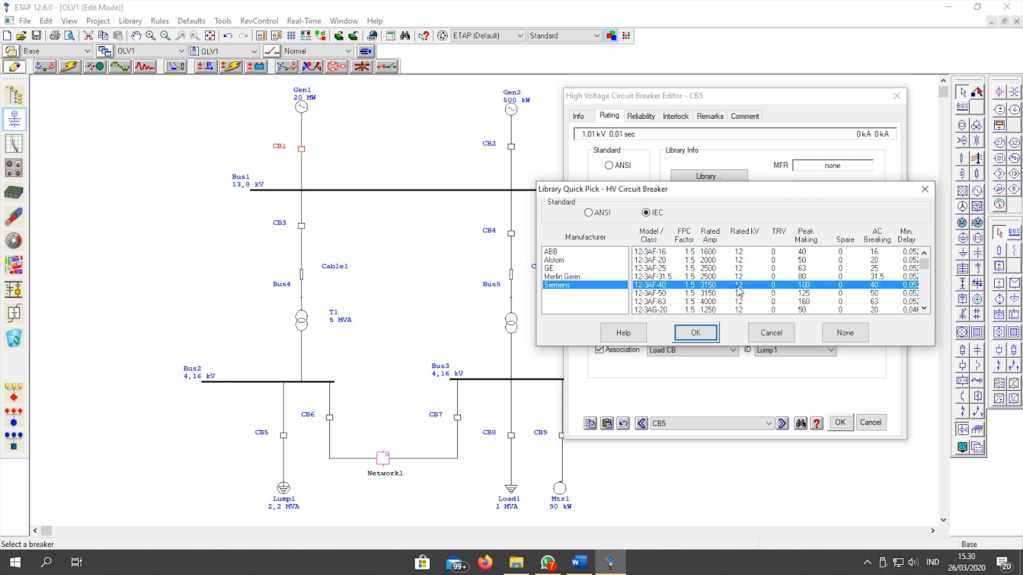
click(696, 334)
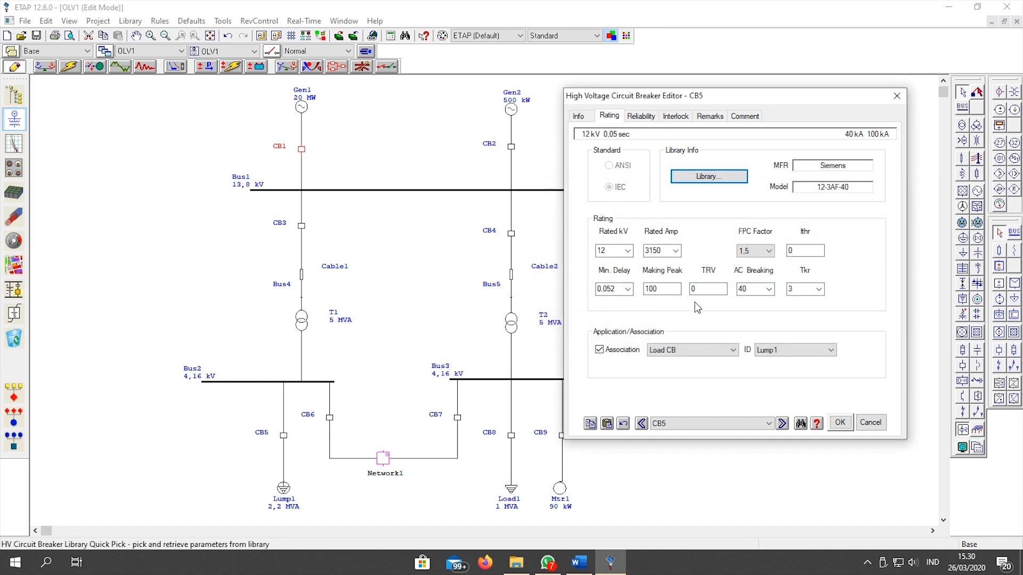
Copy CB5's breaker data to the default element and apply those defaults to breakers CB6, CB7 and CB8
click(590, 424)
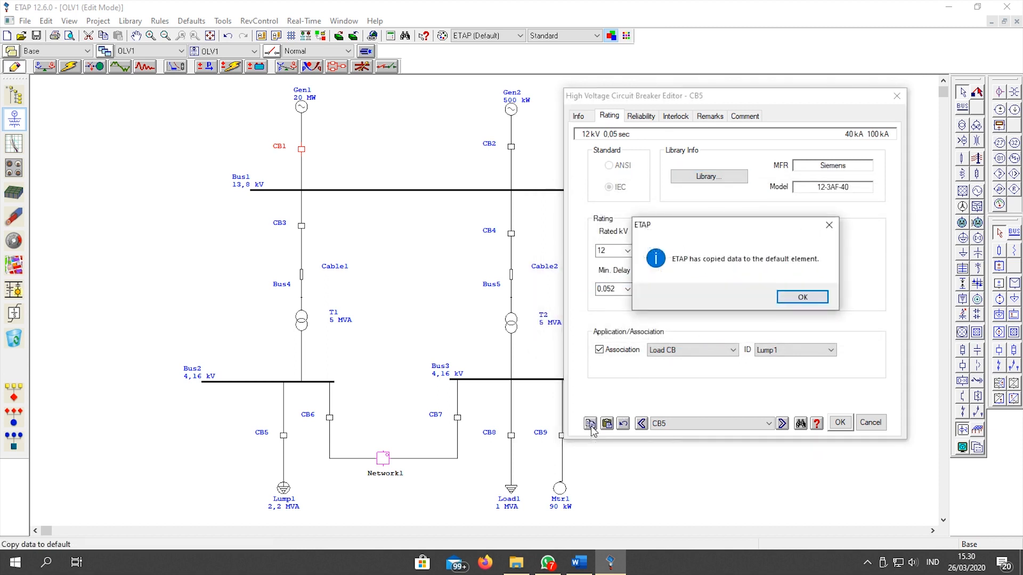
click(799, 298)
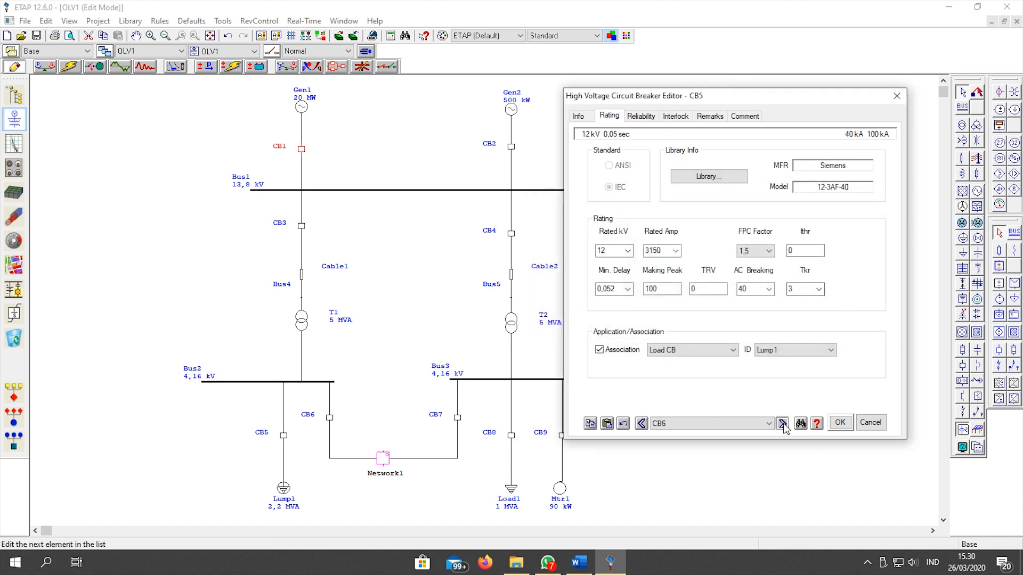
click(782, 424)
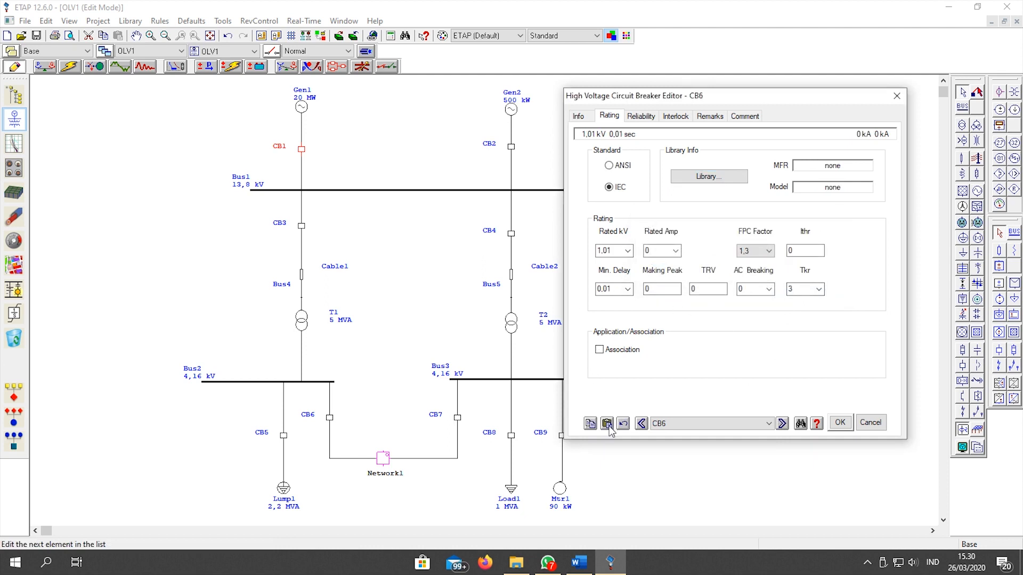
click(607, 424)
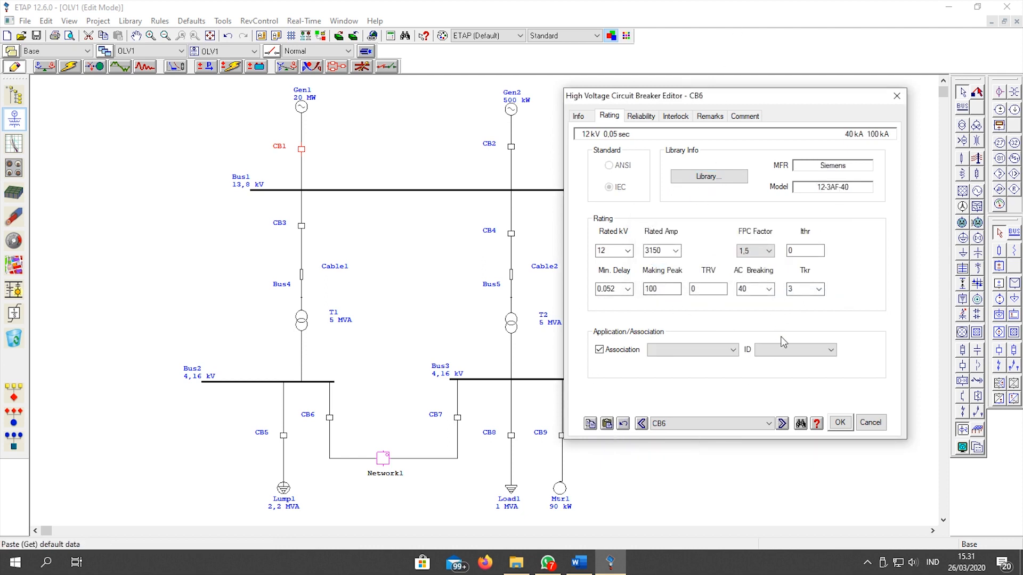
click(783, 424)
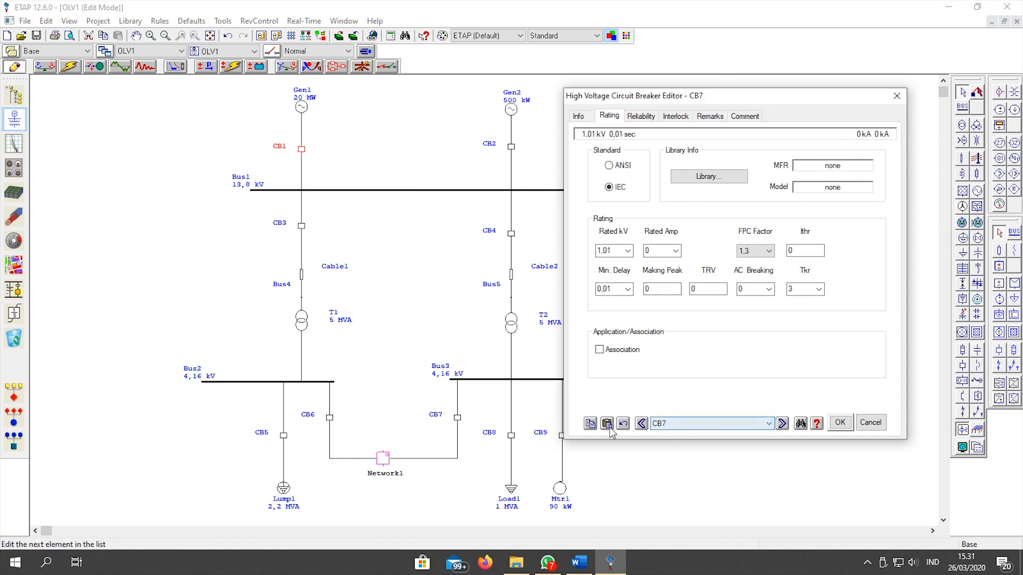
click(608, 425)
click(782, 424)
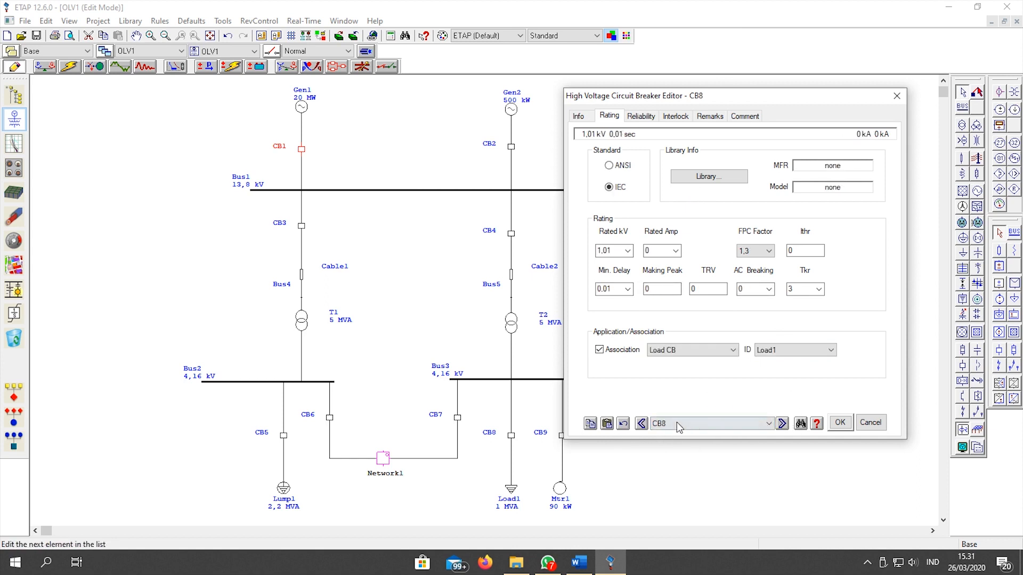
click(608, 425)
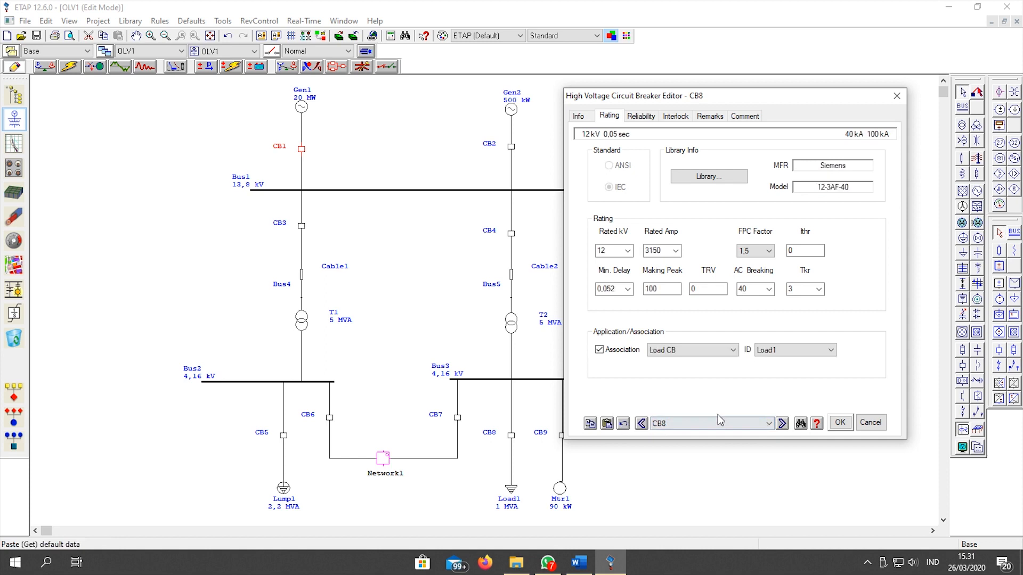
Apply the copied default breaker data to CB9, CB10 and CB11 and accept the changes
click(782, 423)
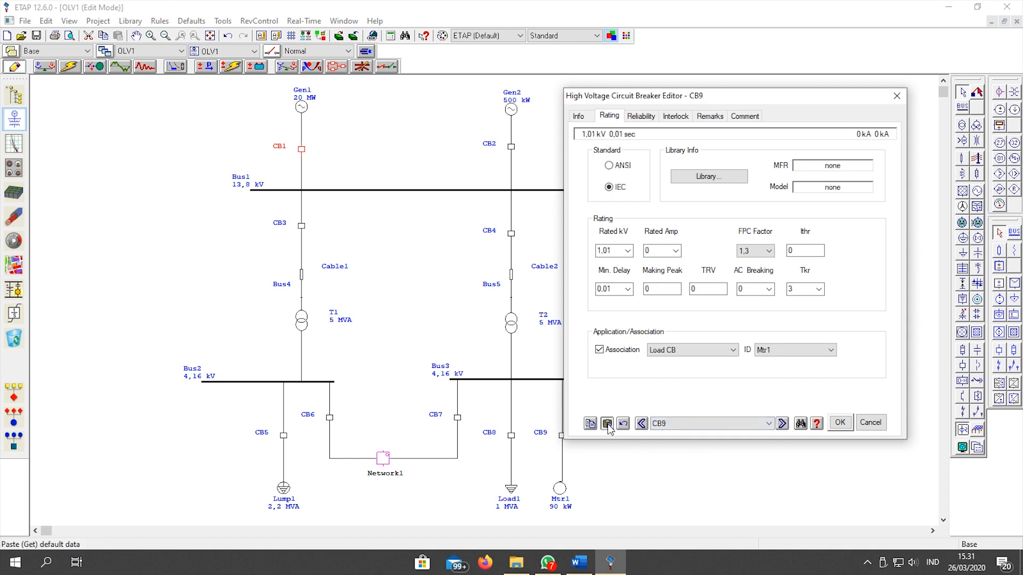
click(608, 424)
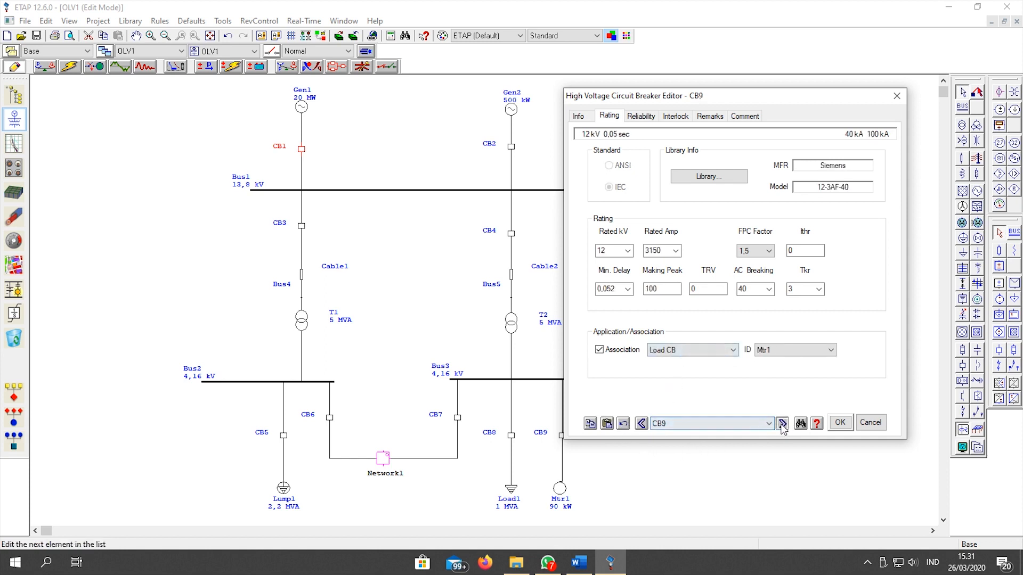
click(782, 424)
click(608, 425)
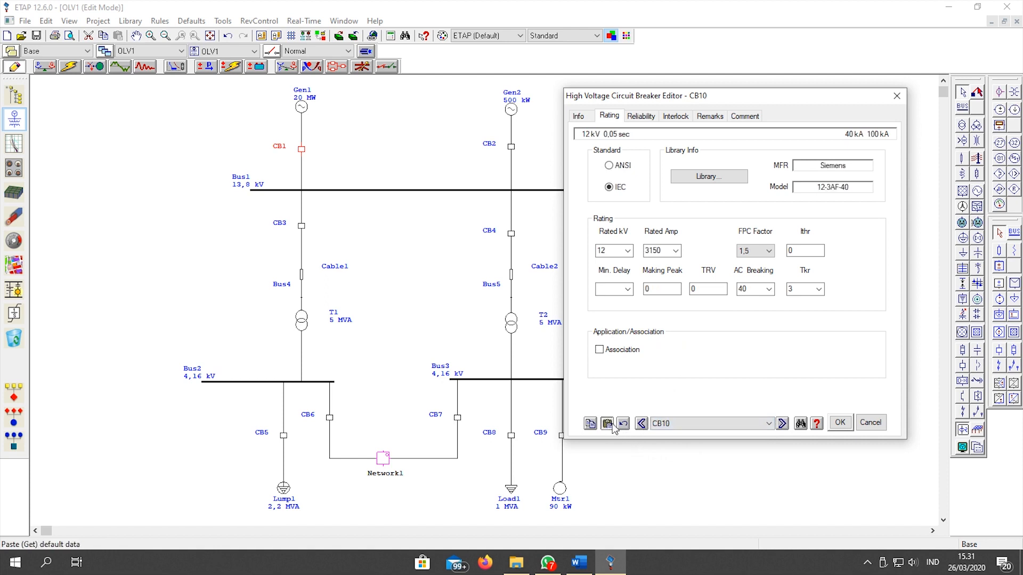
click(782, 424)
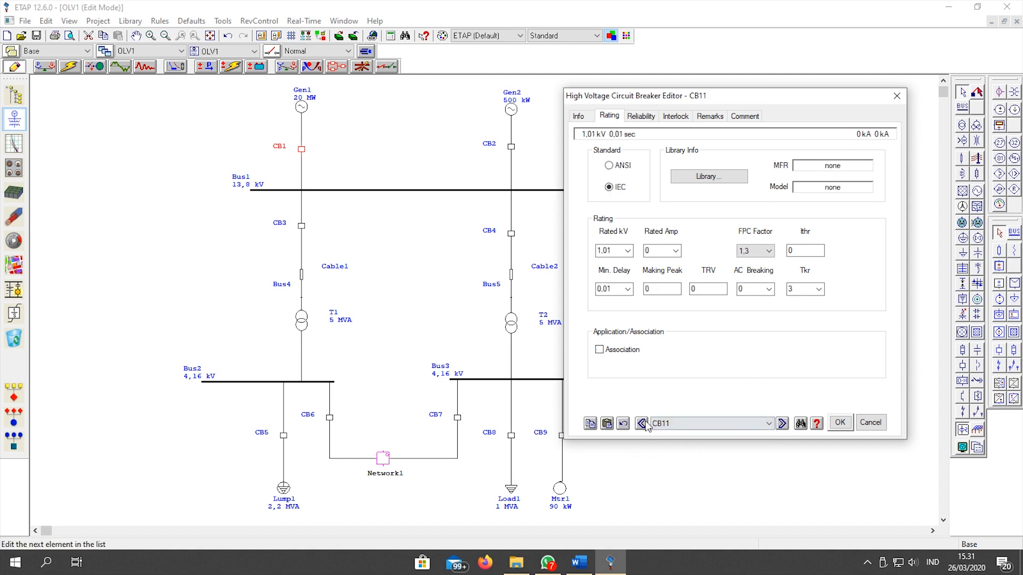
click(608, 424)
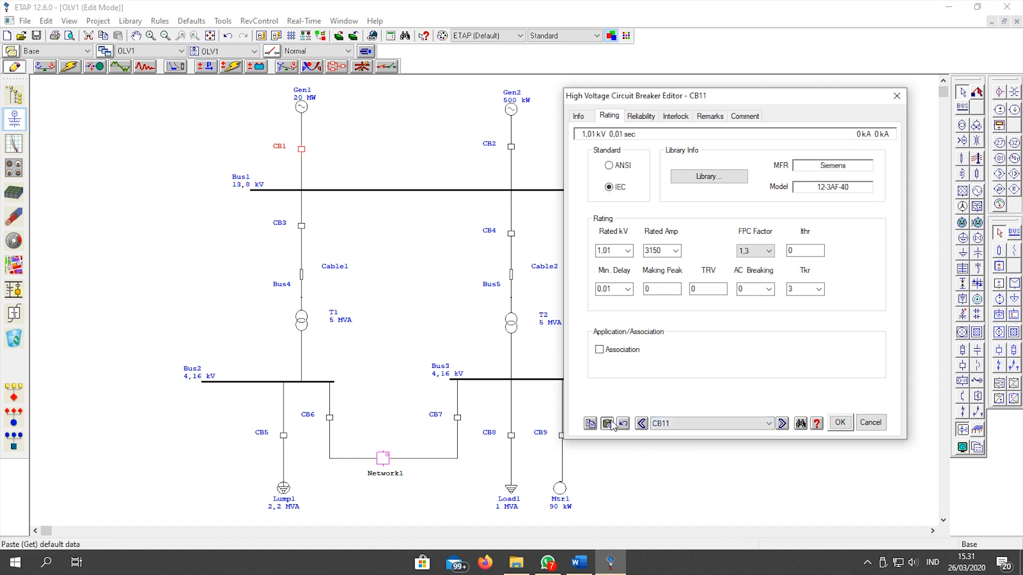
click(840, 423)
Inside Network1, assign breaker CB12 the IEC molded-case Siemens 3VF3 (40kA) library model, 0.69 kV max, 3-pole, size 50, with the 0.5 kV short-circuit data
double_click(384, 459)
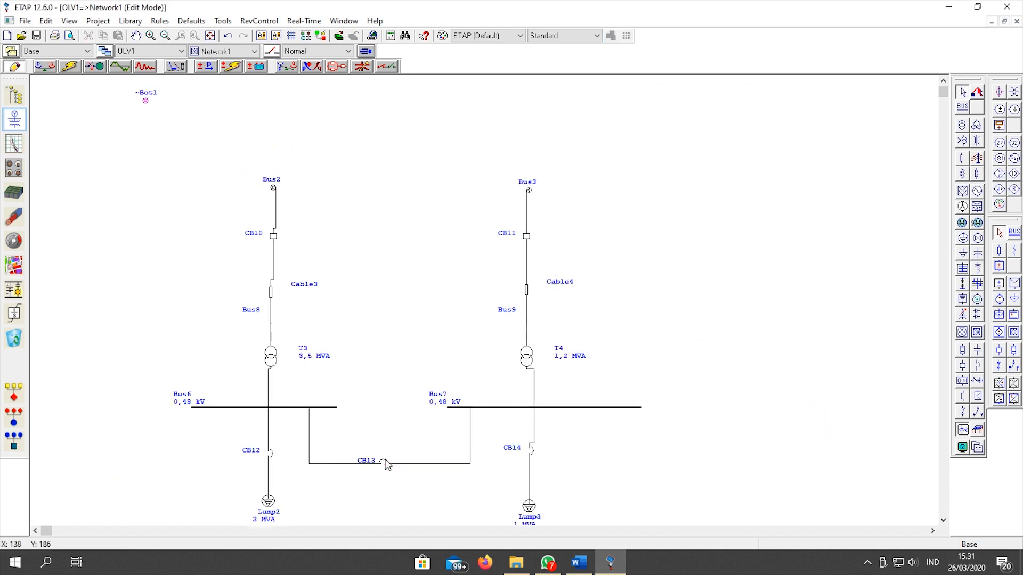
scroll(346, 341, down, 1)
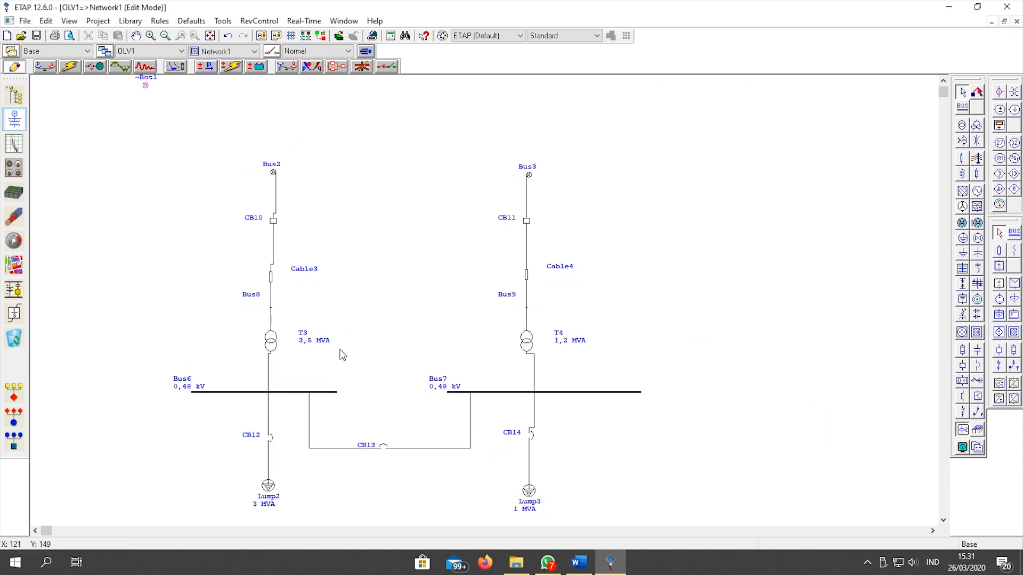
double_click(270, 444)
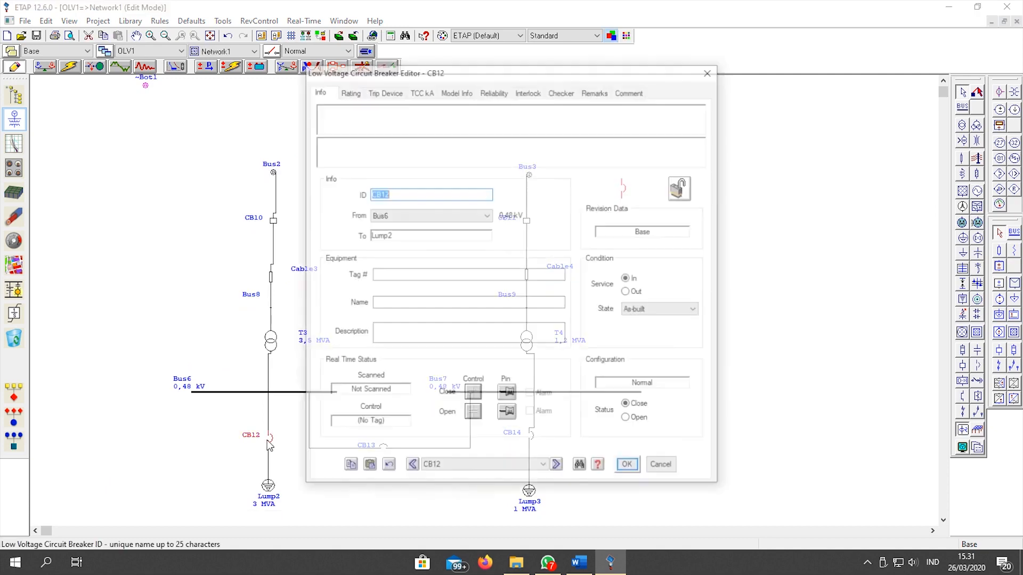
click(354, 93)
click(479, 260)
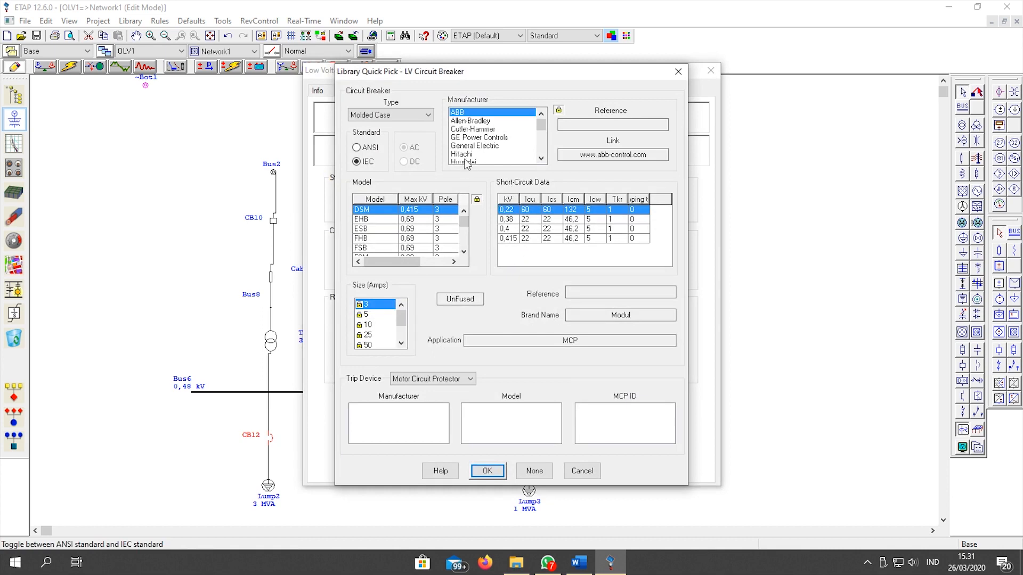
scroll(469, 160, down, 5)
click(470, 122)
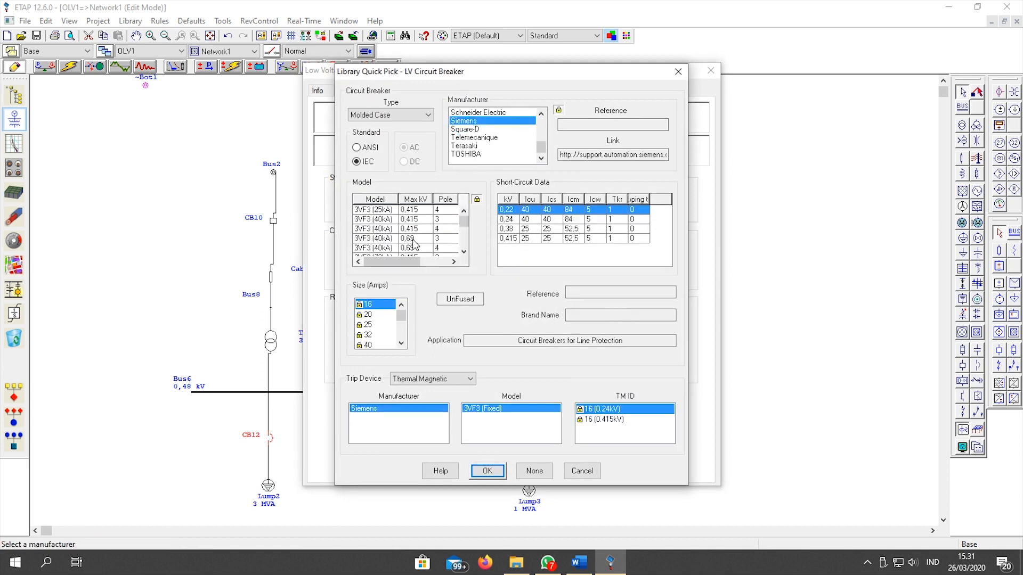
scroll(415, 245, down, 1)
click(409, 231)
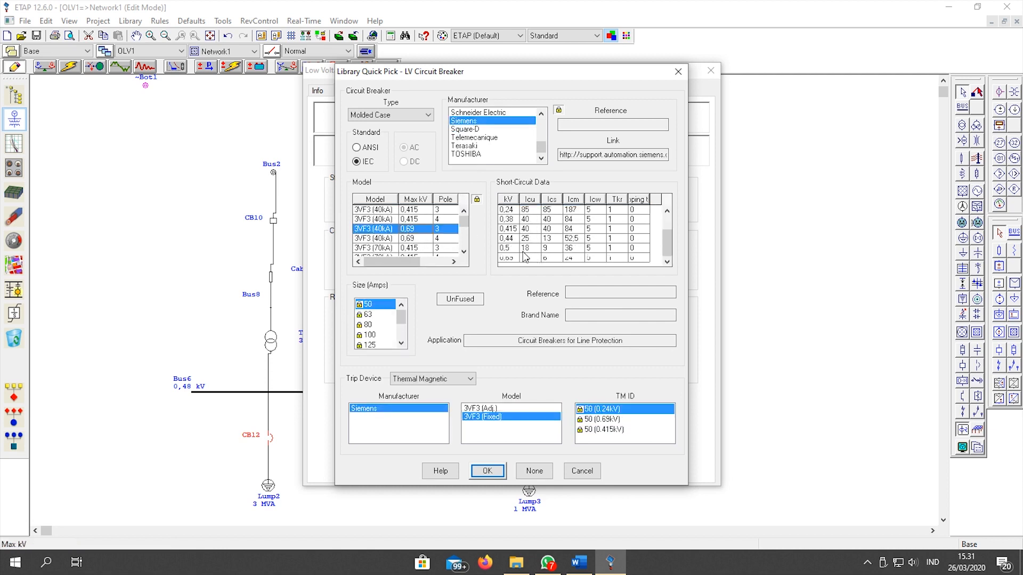
click(515, 260)
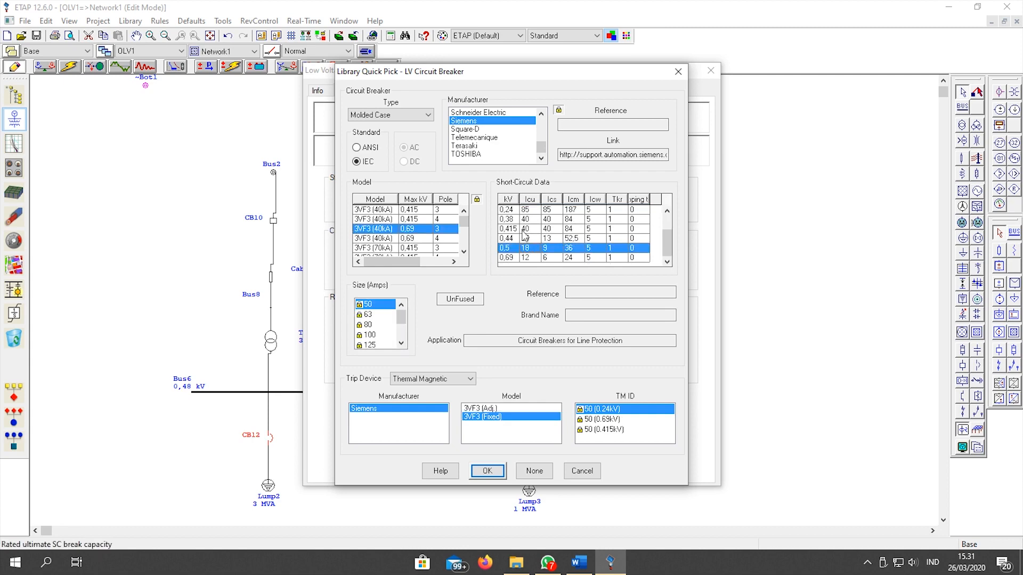
click(489, 471)
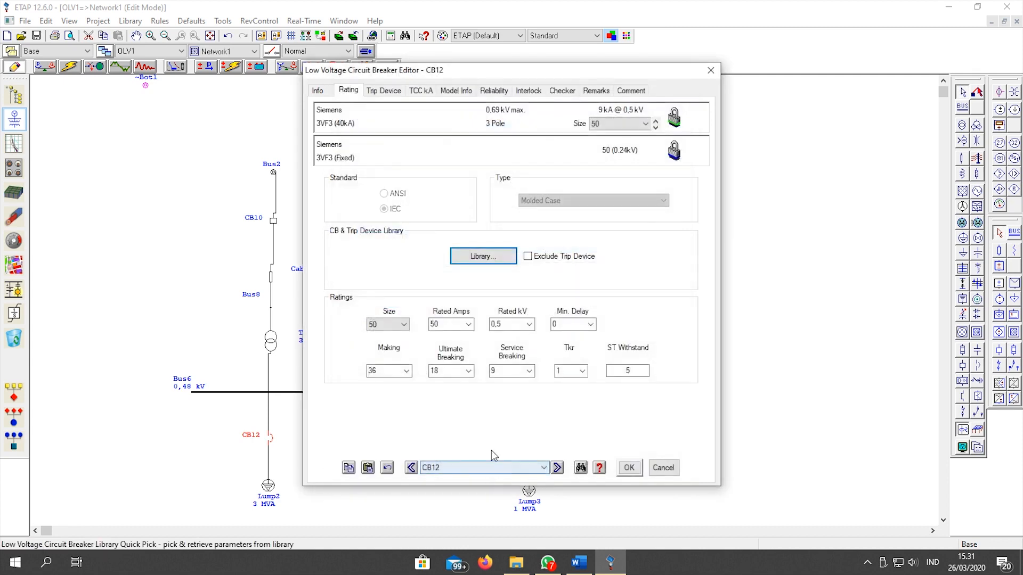
Set CB12's rated current to 4000 A and copy its breaker data to the default element
click(469, 324)
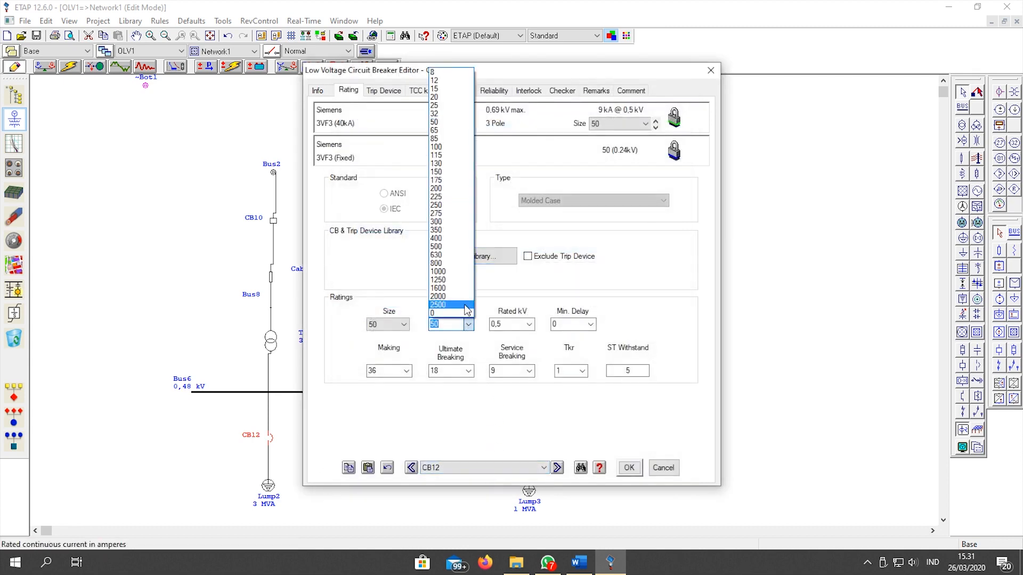
click(447, 326)
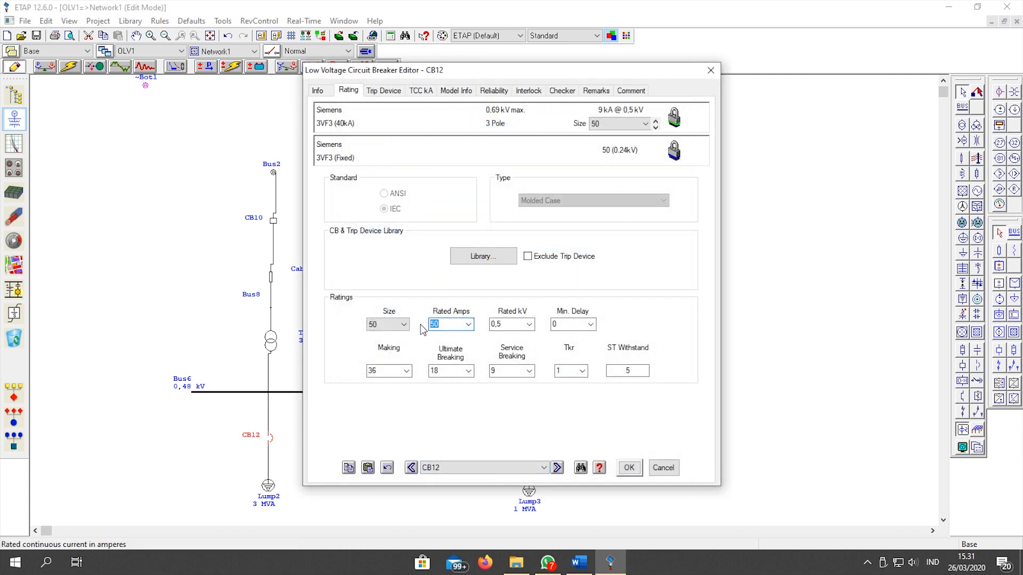
text(4000)
click(365, 467)
click(554, 307)
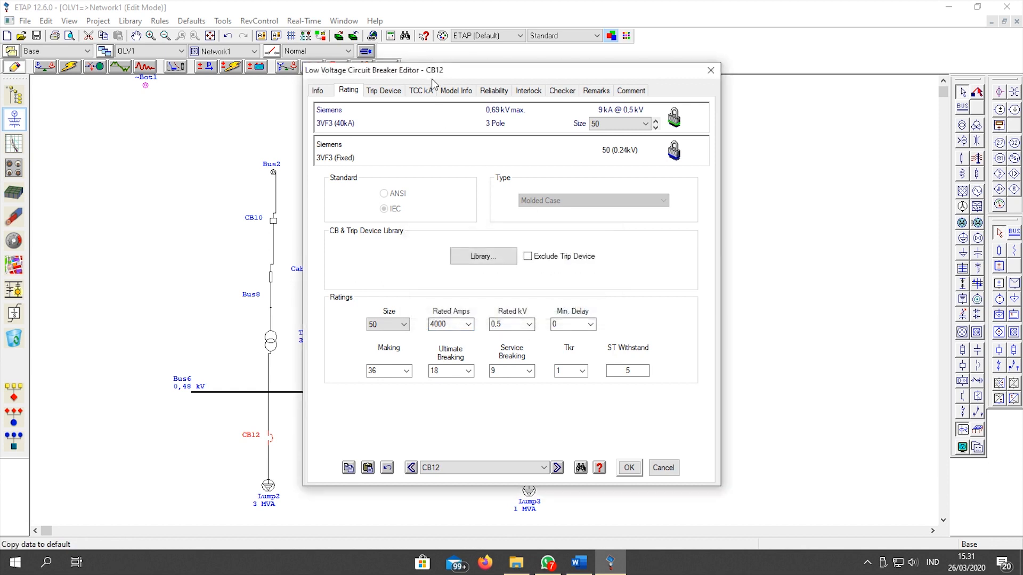
Apply the default low-voltage breaker data to CB13 and CB14
drag(432, 71, 679, 68)
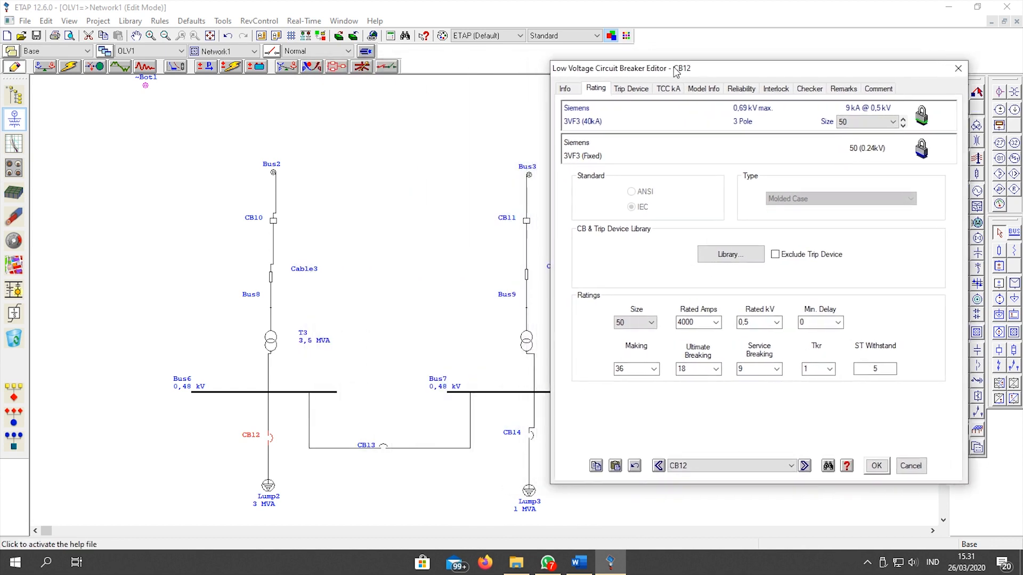
click(806, 468)
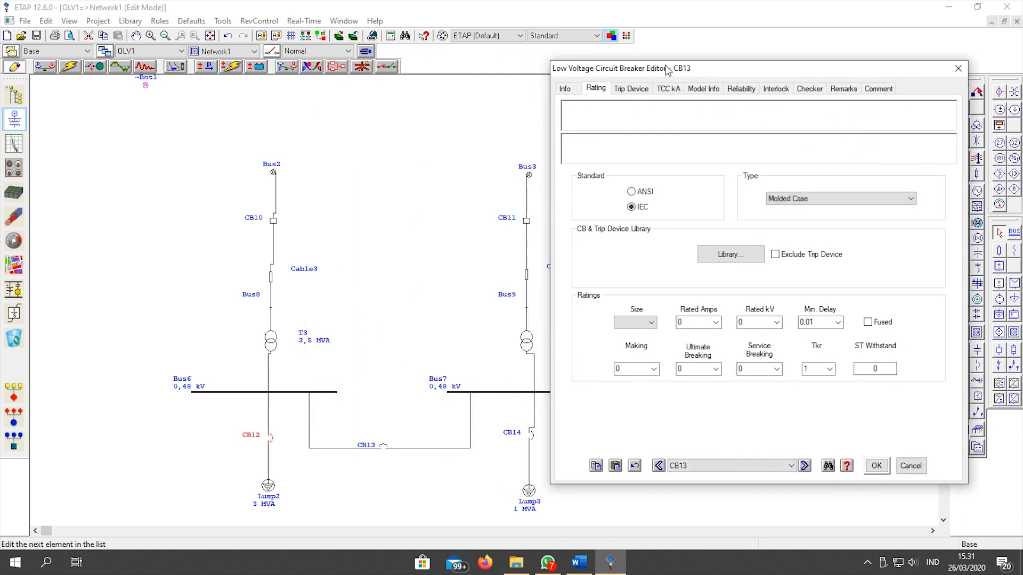
click(616, 466)
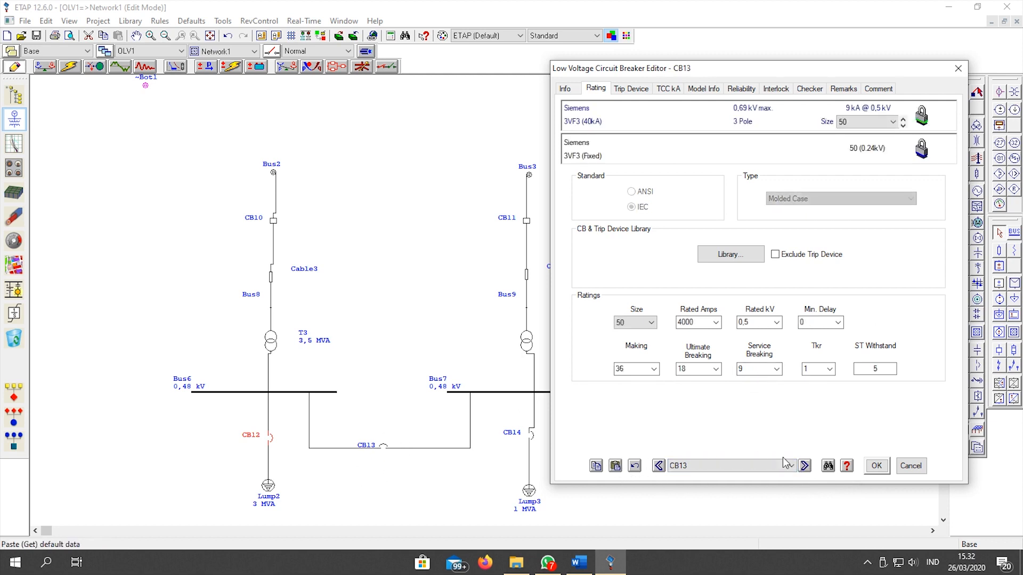
click(805, 467)
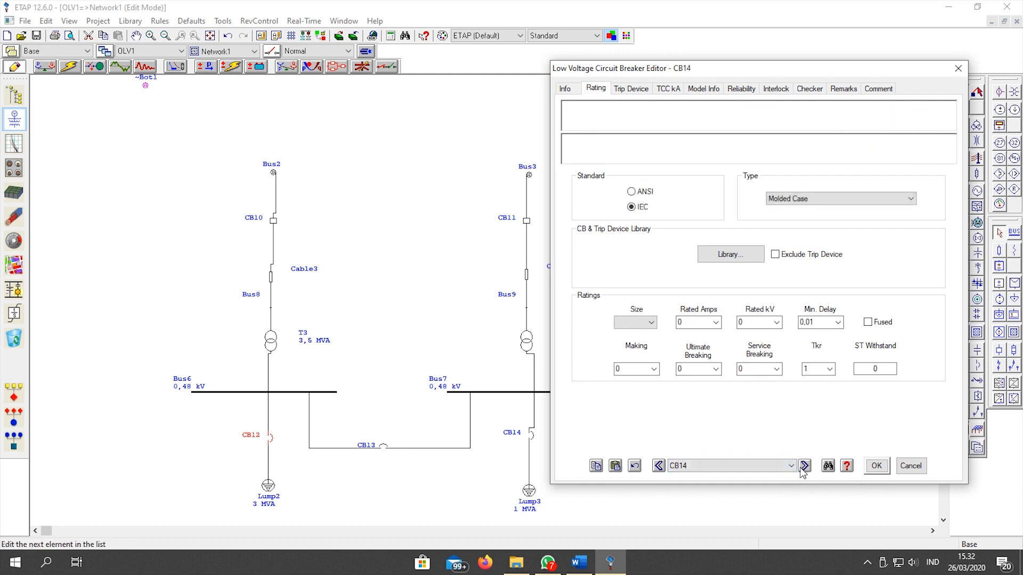
click(616, 466)
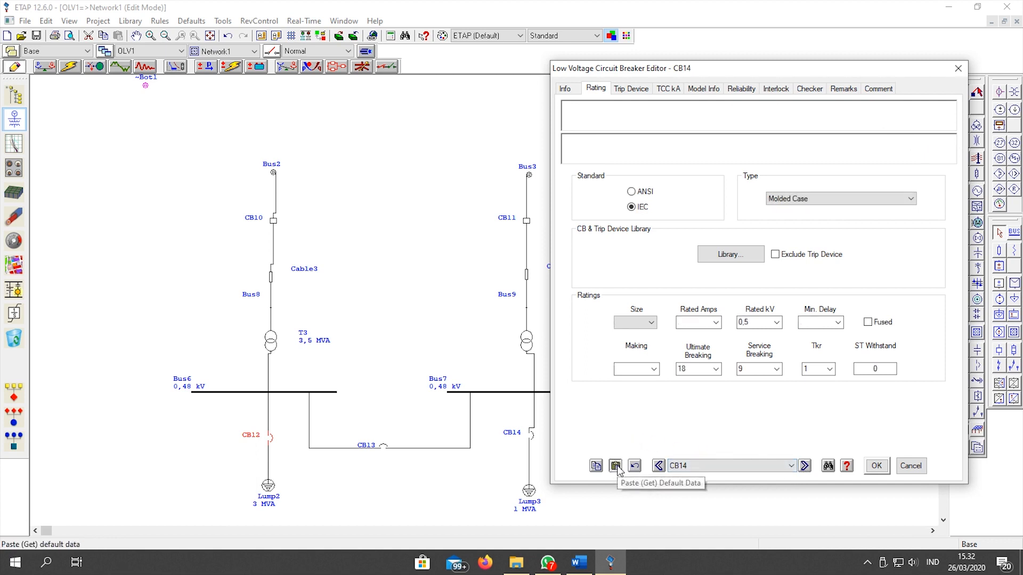
Set CB14's rated current to 2000 A and accept the breaker changes
click(715, 322)
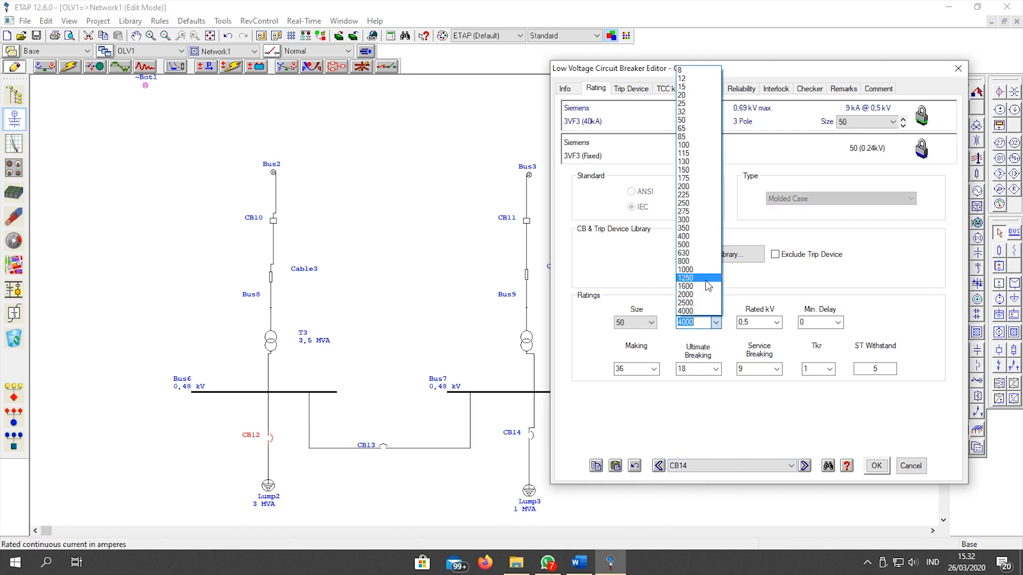
click(703, 295)
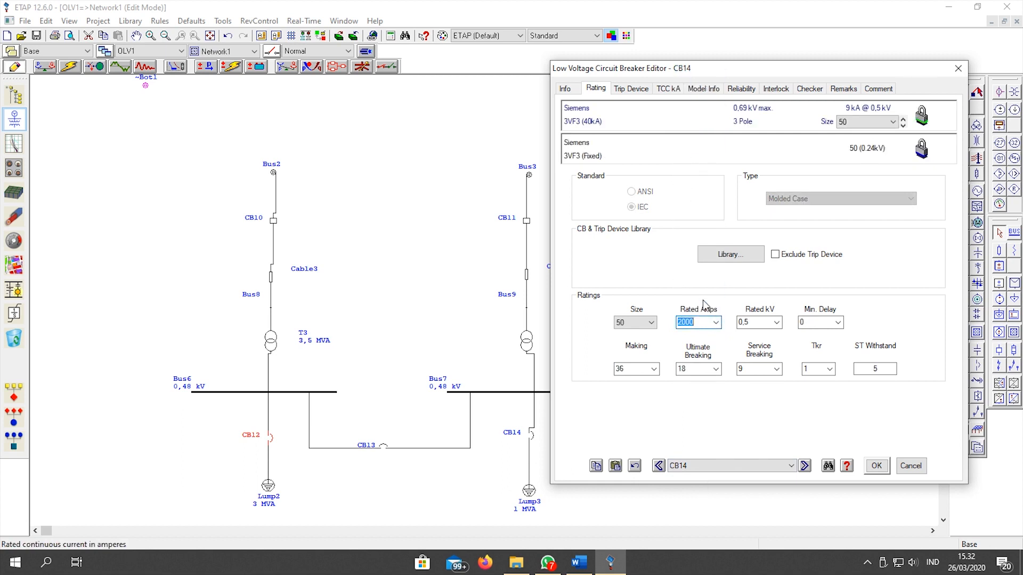
click(879, 466)
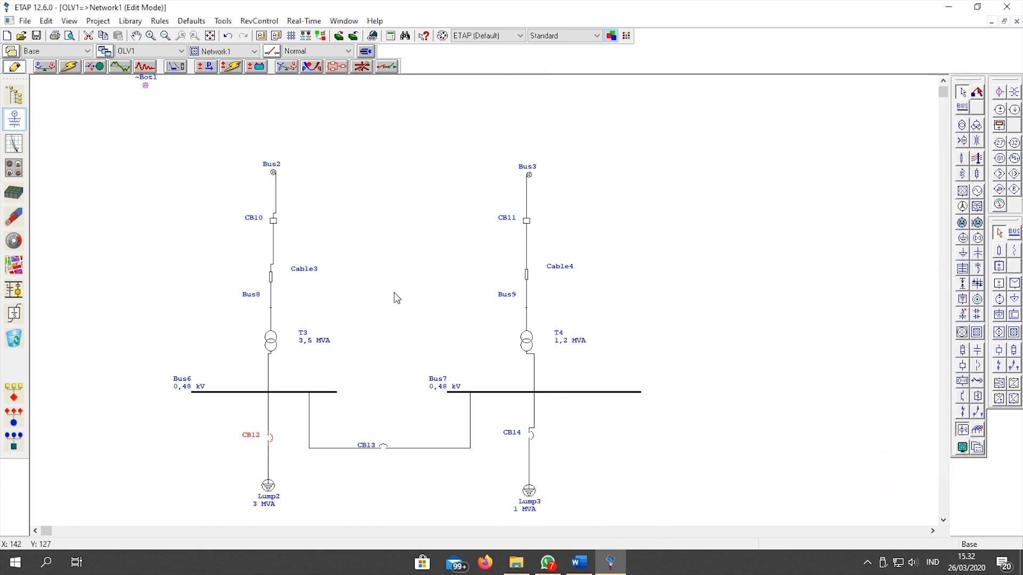
Return to the main OLV1 diagram and filter the cable library for Cable1 to the ICEA source
click(242, 51)
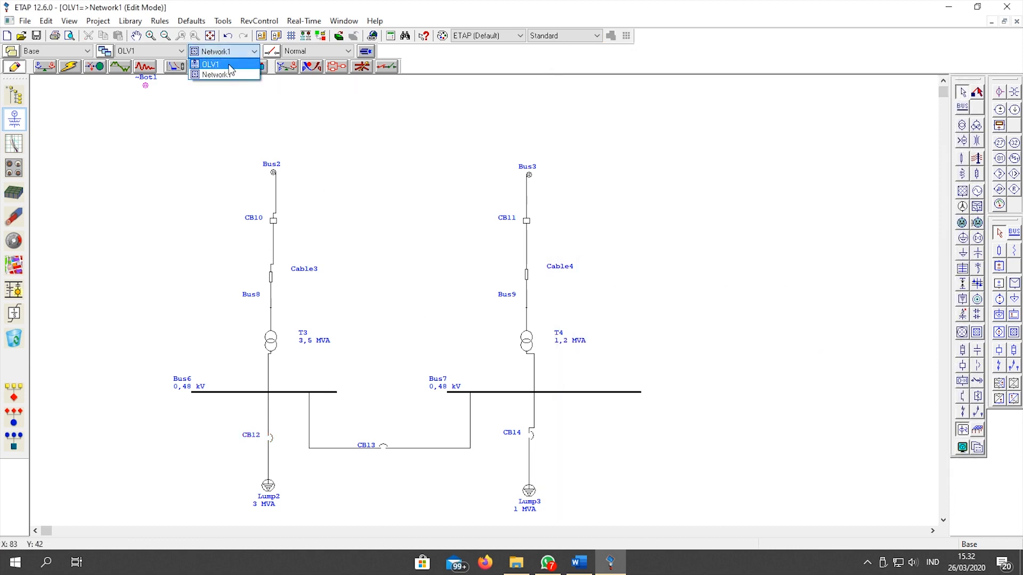
click(230, 69)
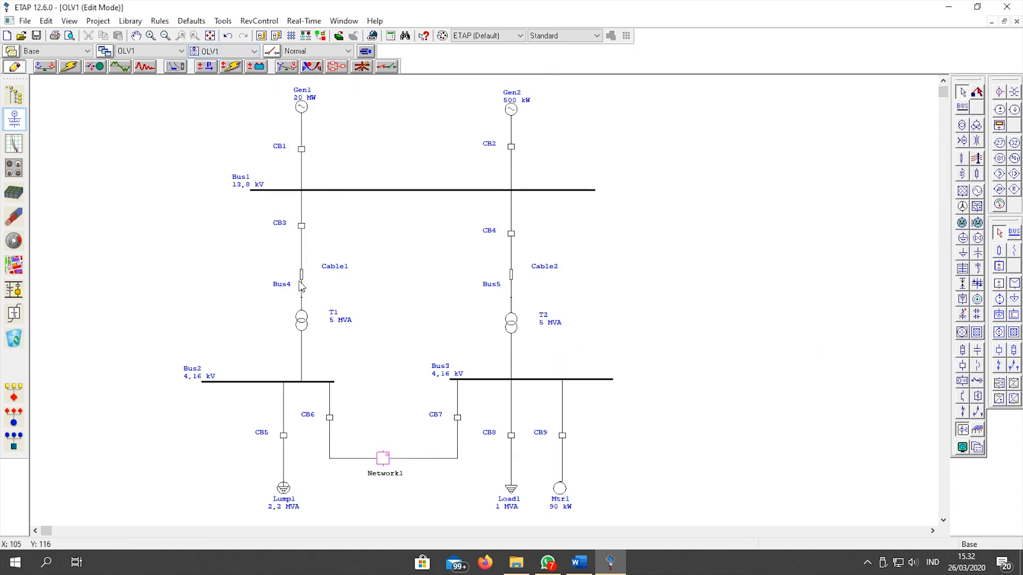
double_click(301, 275)
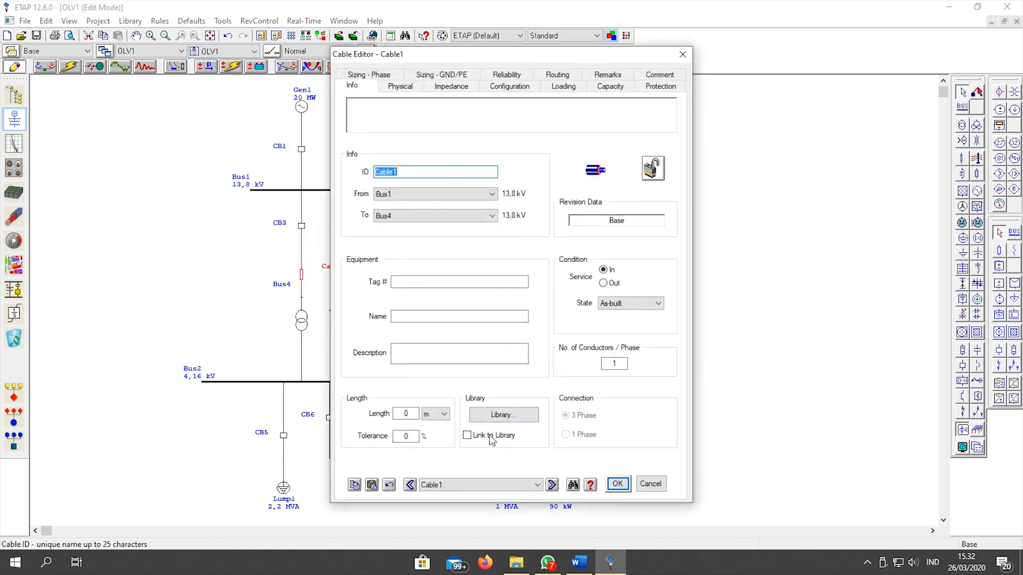
click(495, 418)
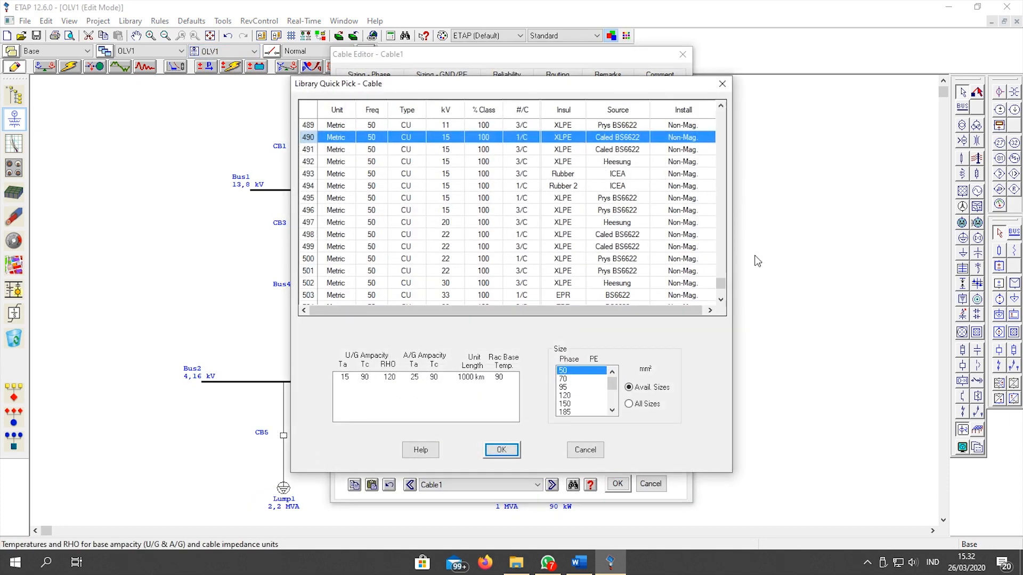
click(627, 113)
scroll(562, 229, down, 6)
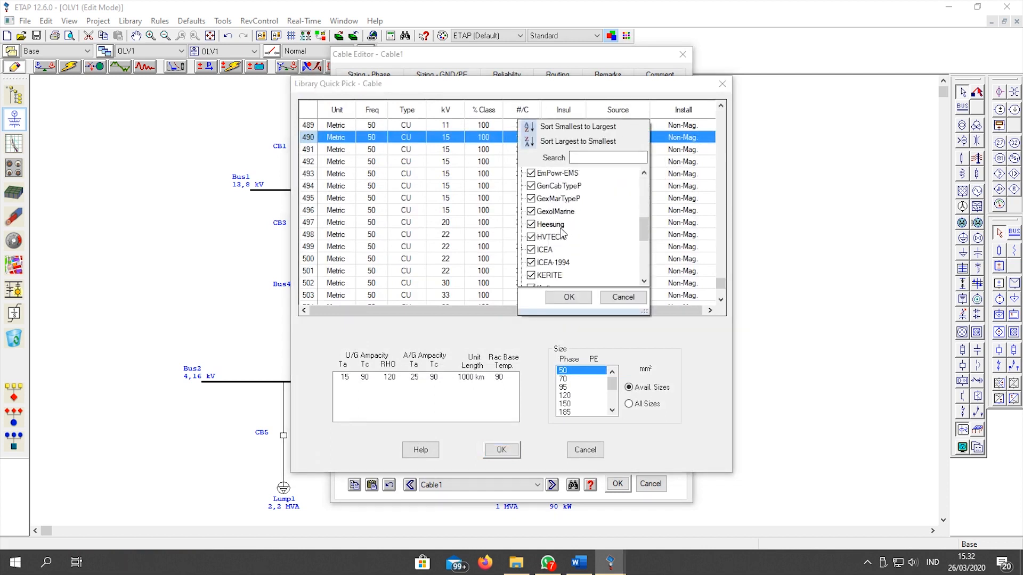
scroll(563, 218, up, 5)
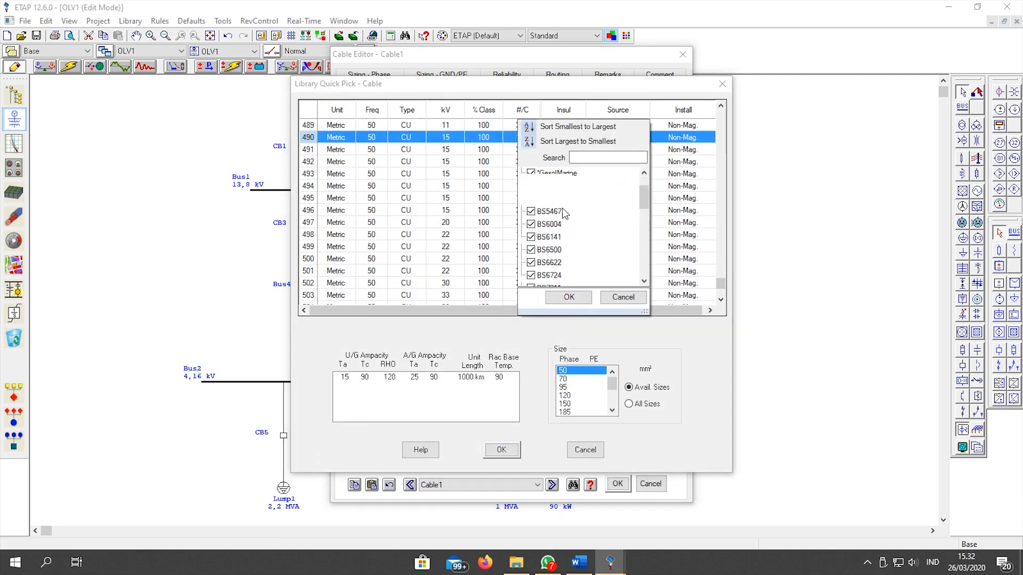
scroll(562, 208, up, 1)
click(531, 174)
scroll(564, 245, down, 4)
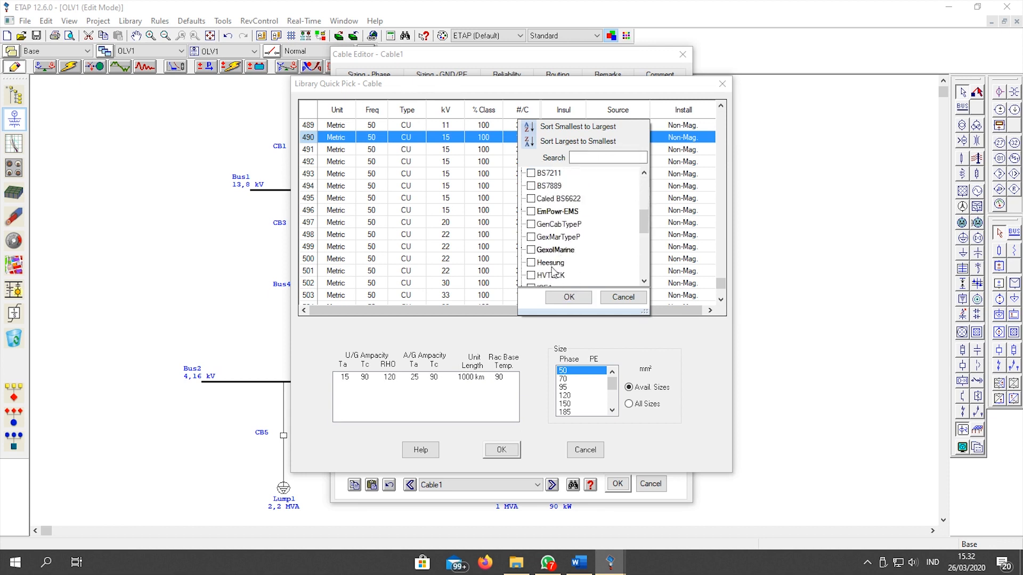
scroll(552, 266, down, 2)
scroll(552, 257, up, 3)
scroll(555, 255, down, 2)
click(547, 249)
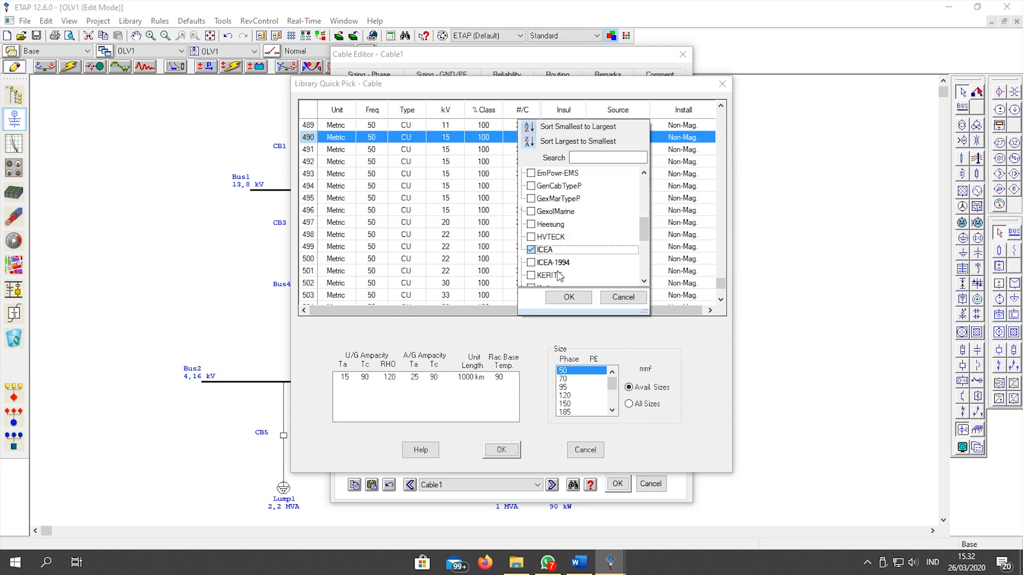
click(568, 296)
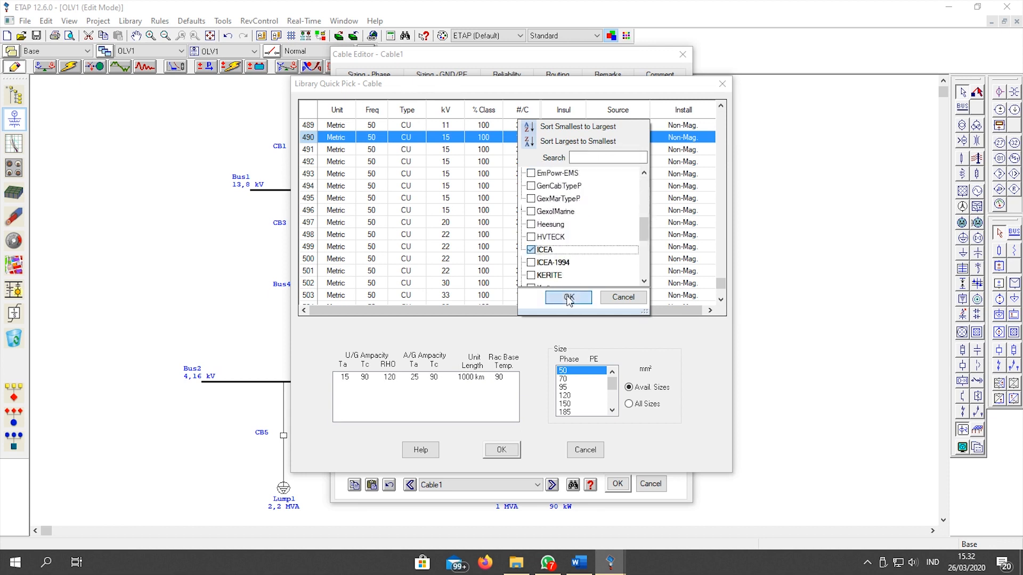
Narrow the cable library list to Rubber insulation and 3/C conductors
click(569, 113)
click(467, 173)
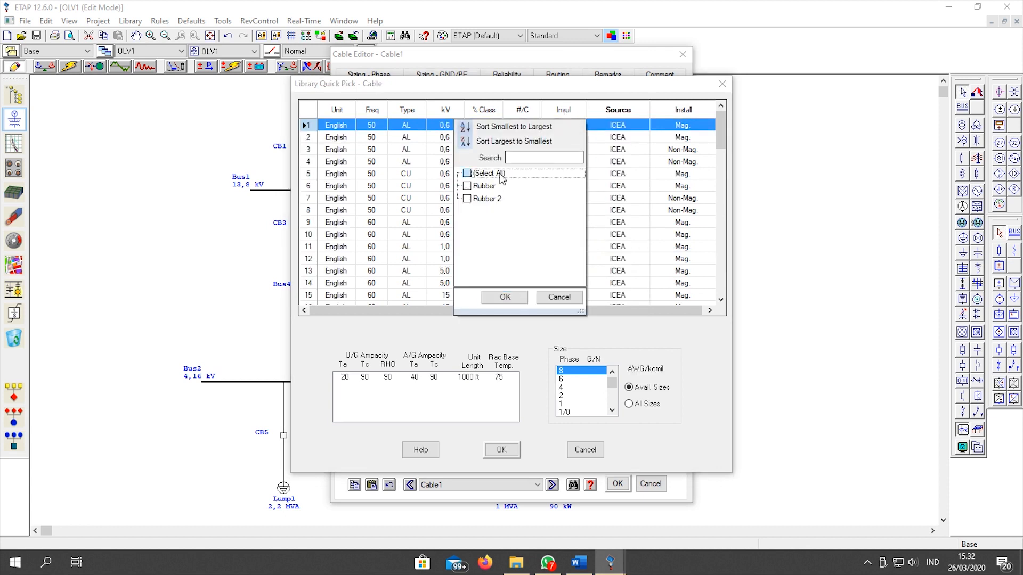
click(485, 186)
click(504, 298)
click(524, 111)
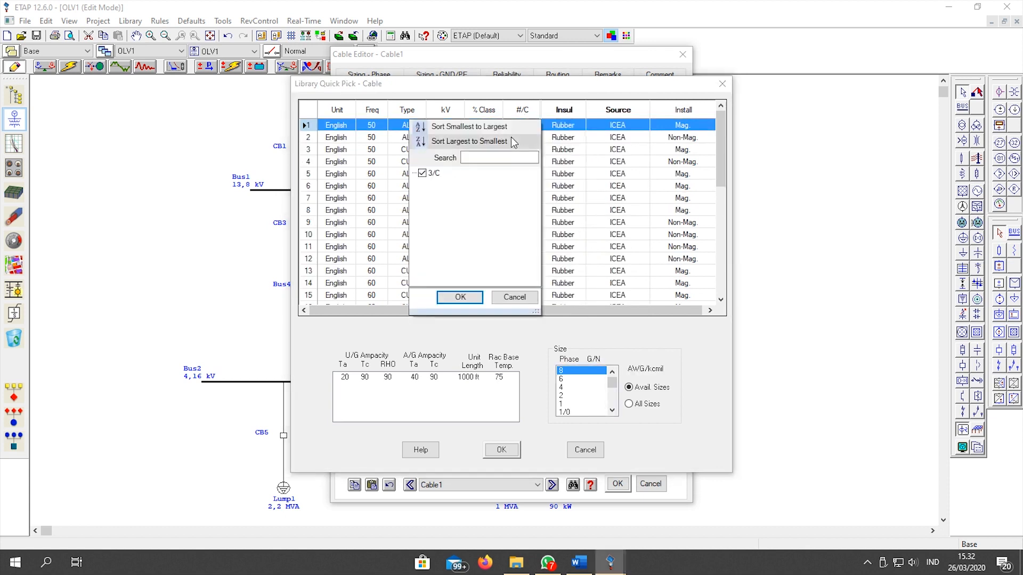
click(460, 296)
Narrow the cable library list to Metric units and CU conductor type
click(352, 113)
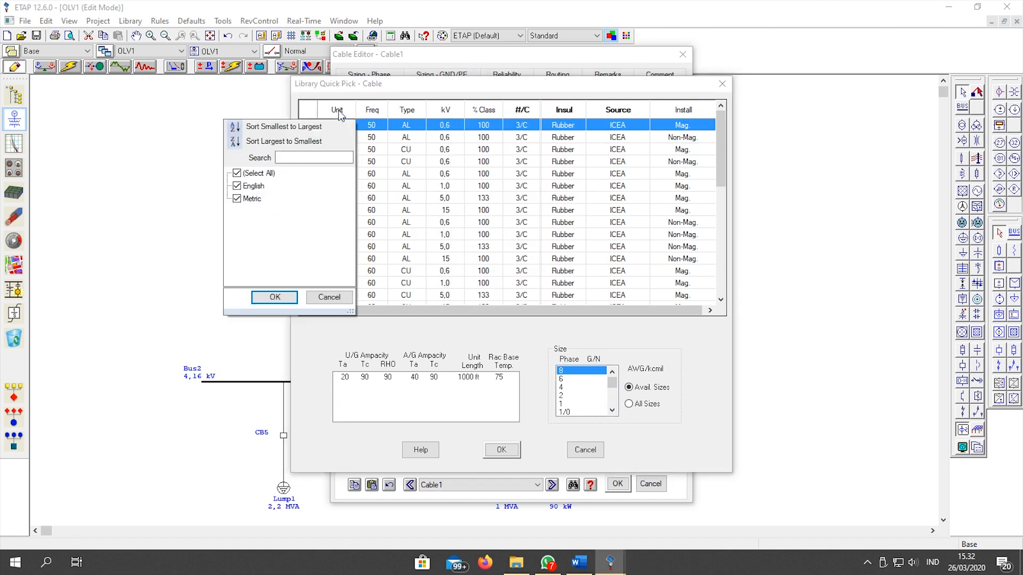
click(249, 173)
click(251, 199)
click(275, 297)
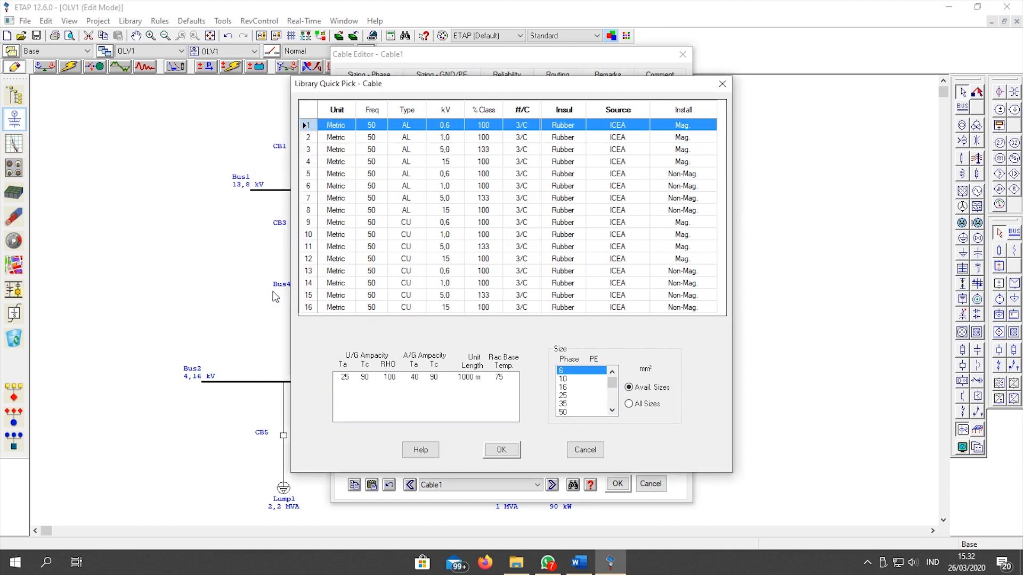
click(421, 110)
click(326, 173)
click(315, 199)
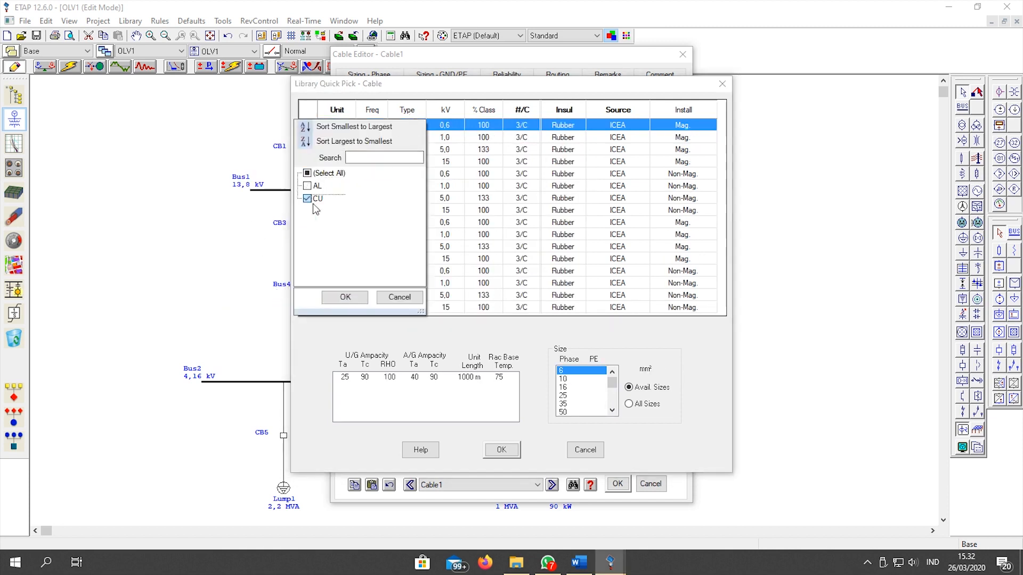
click(345, 297)
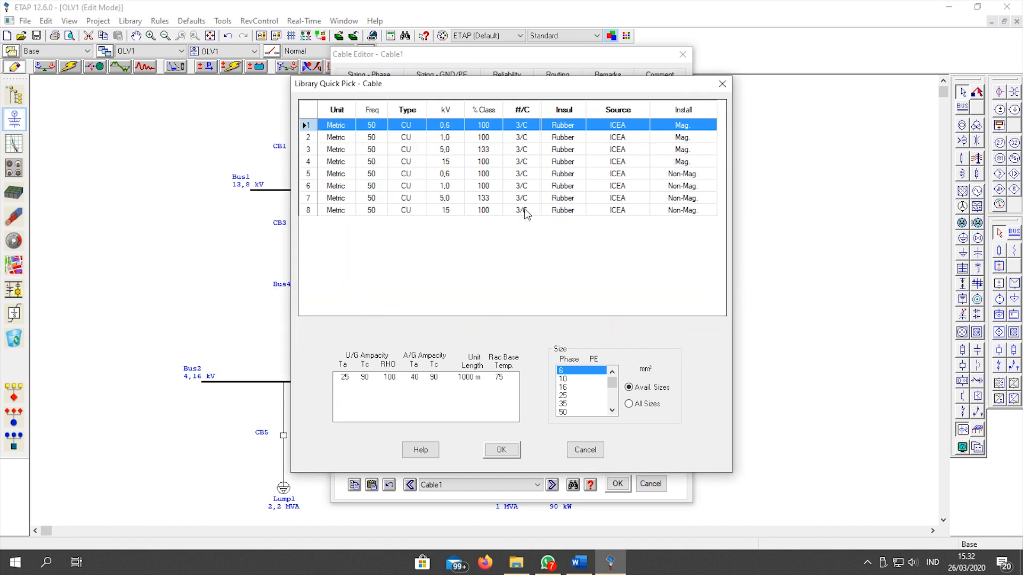
Filter the list to 15 kV and assign Cable1 the magnetic-installation cable in size 16 mm²
click(451, 119)
click(370, 173)
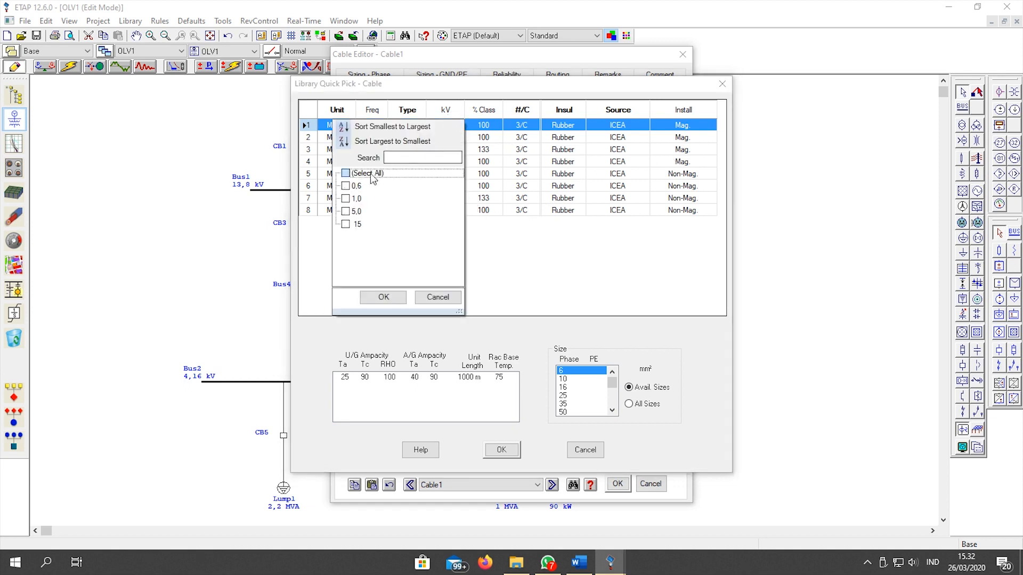
click(357, 226)
click(383, 297)
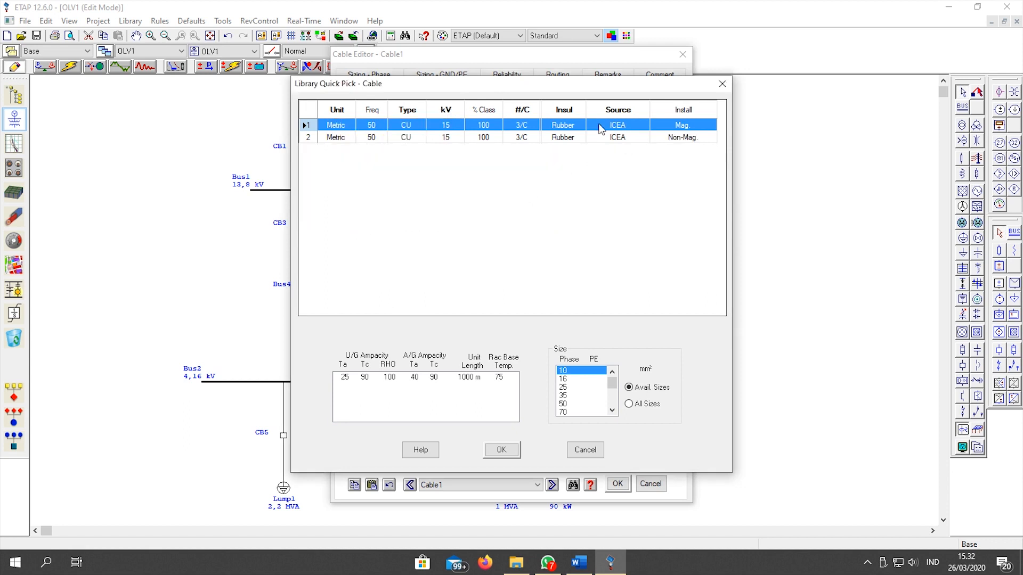
click(566, 380)
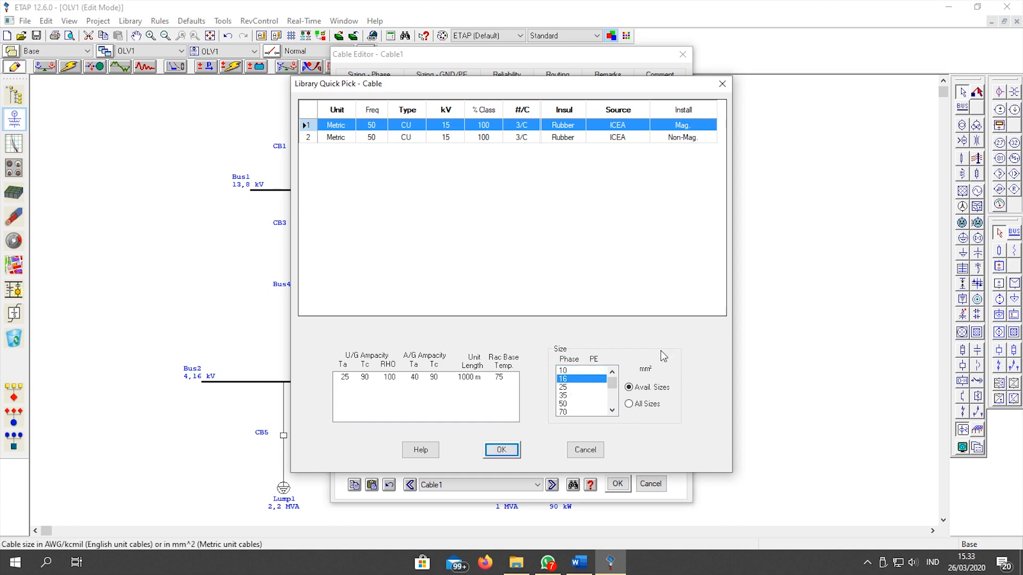
click(506, 451)
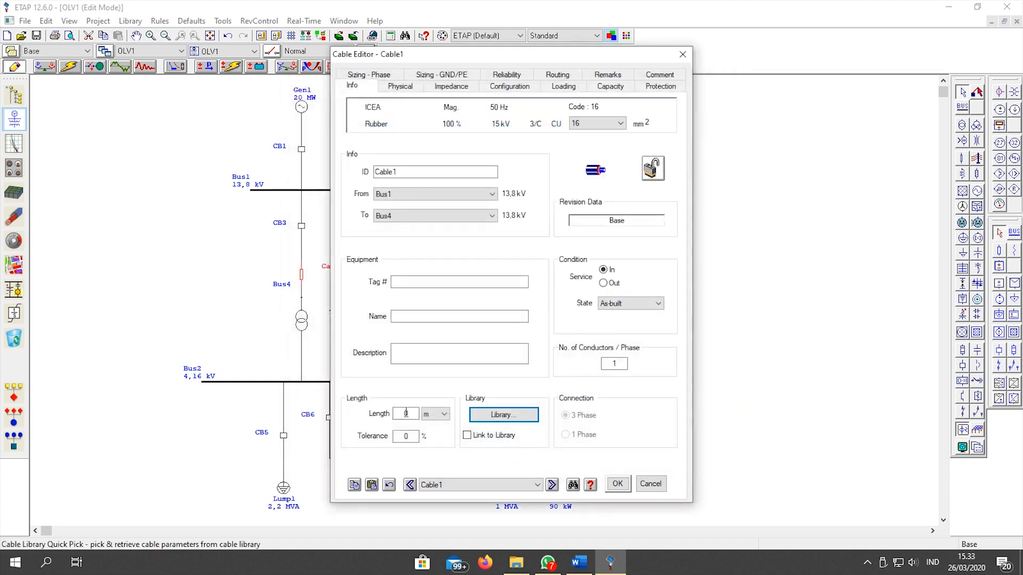
Set Cable1's length to 250 m and copy its data to the default cable
drag(395, 60, 589, 63)
click(577, 419)
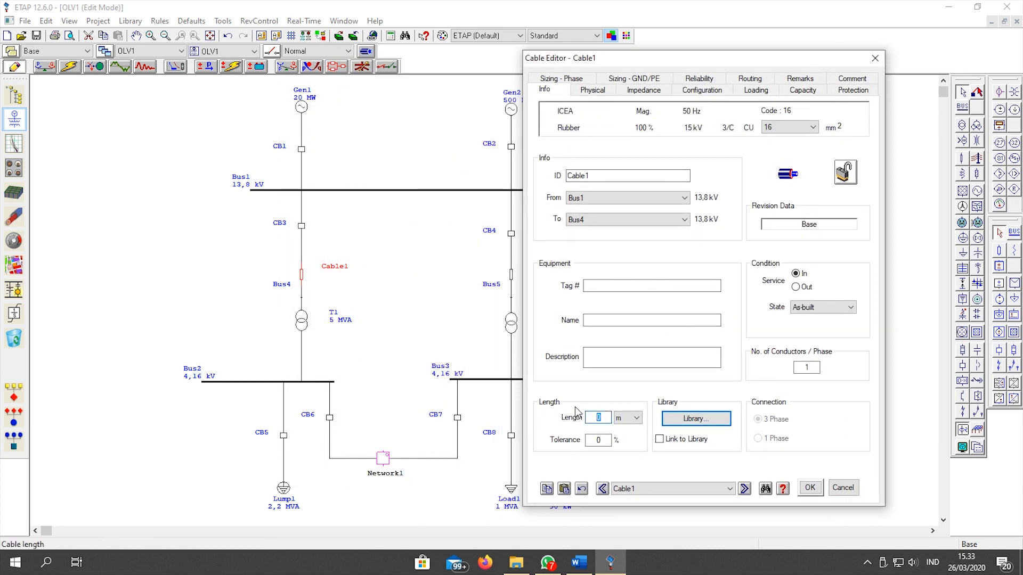
text(250)
click(547, 489)
click(770, 312)
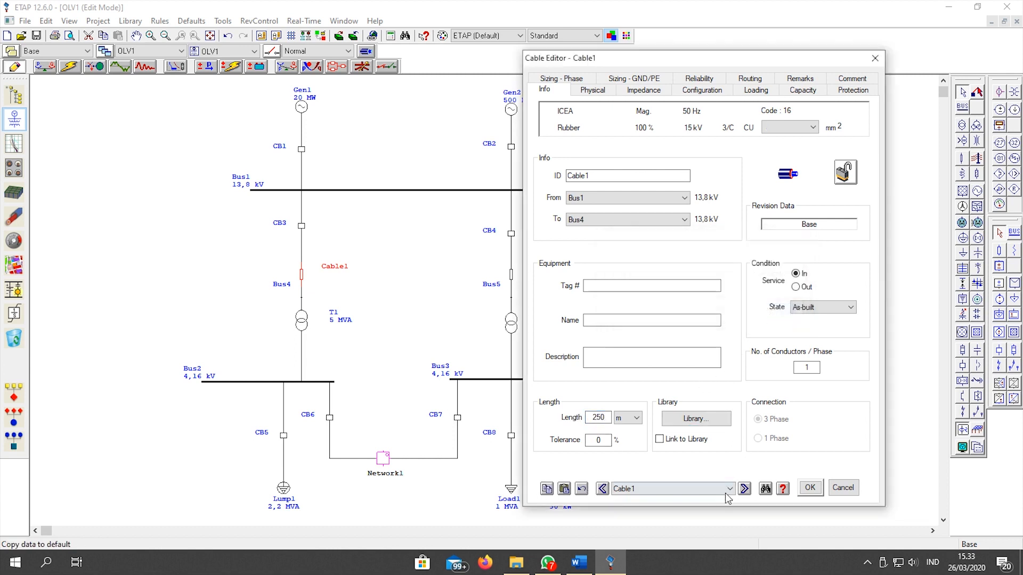
Apply the default cable data to Cable2 and set its length to 100 m
click(745, 488)
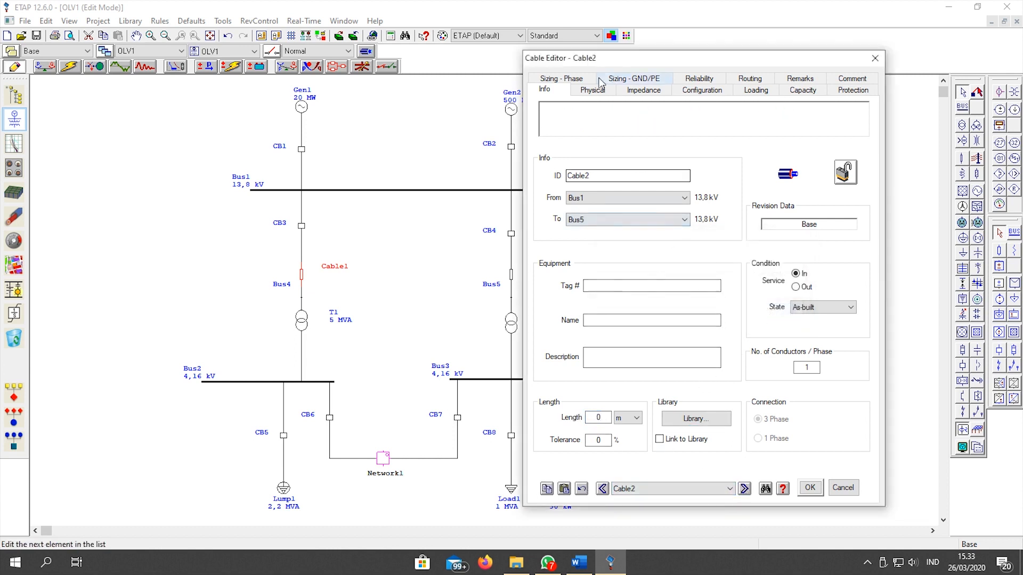
click(564, 489)
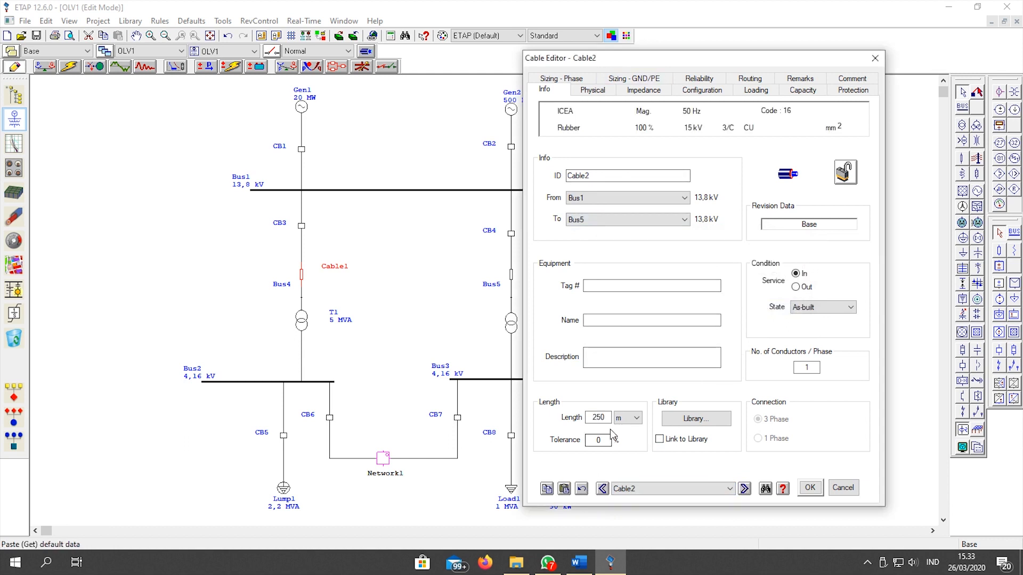
drag(605, 414, 582, 418)
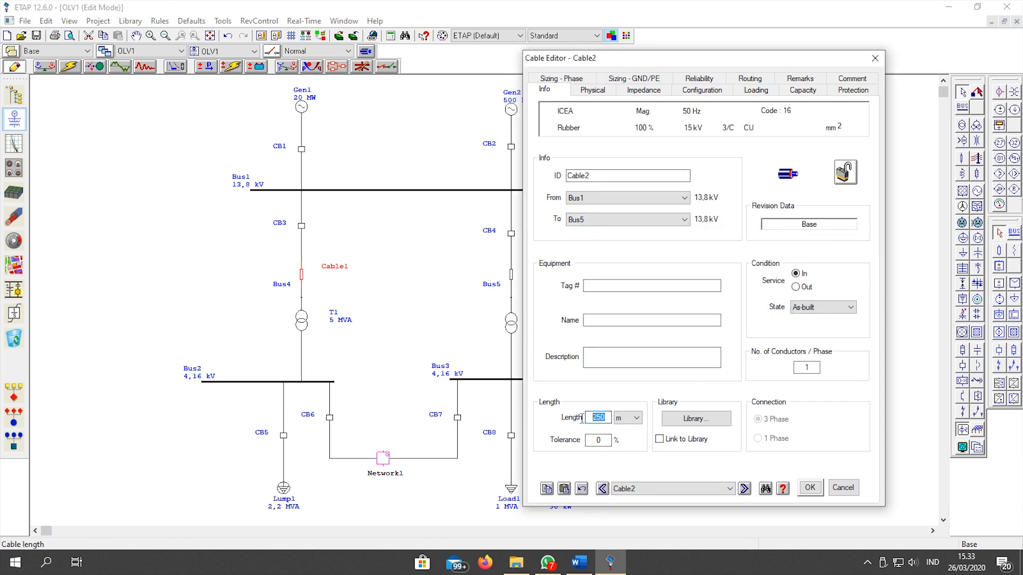
text(100)
Give Cable3 170 m length and the ICEA 5.0 kV, 133%, 3/C rubber copper Non-Mag. library cable, size 6, and copy its data to the default
click(744, 489)
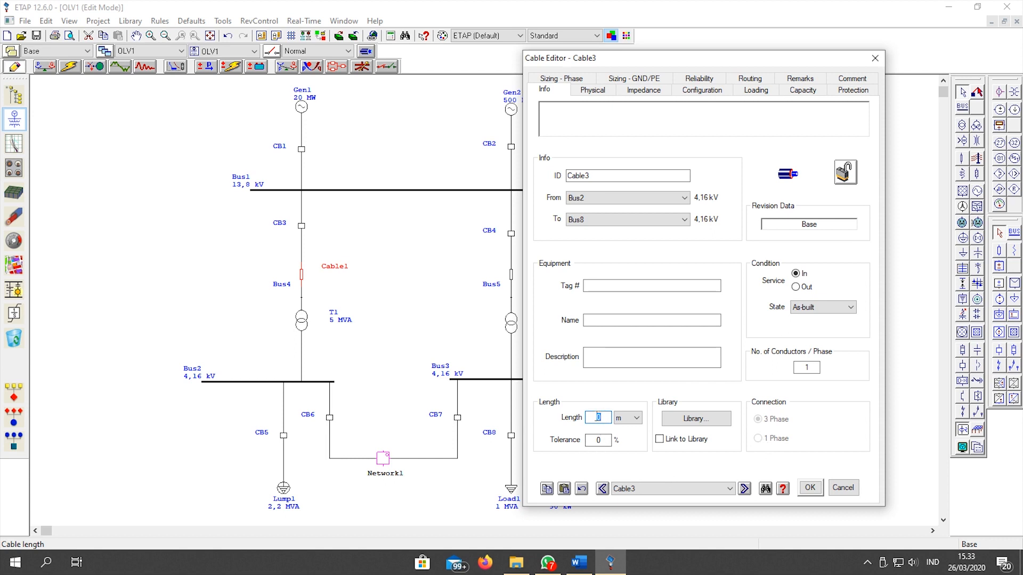
text(17)
click(675, 422)
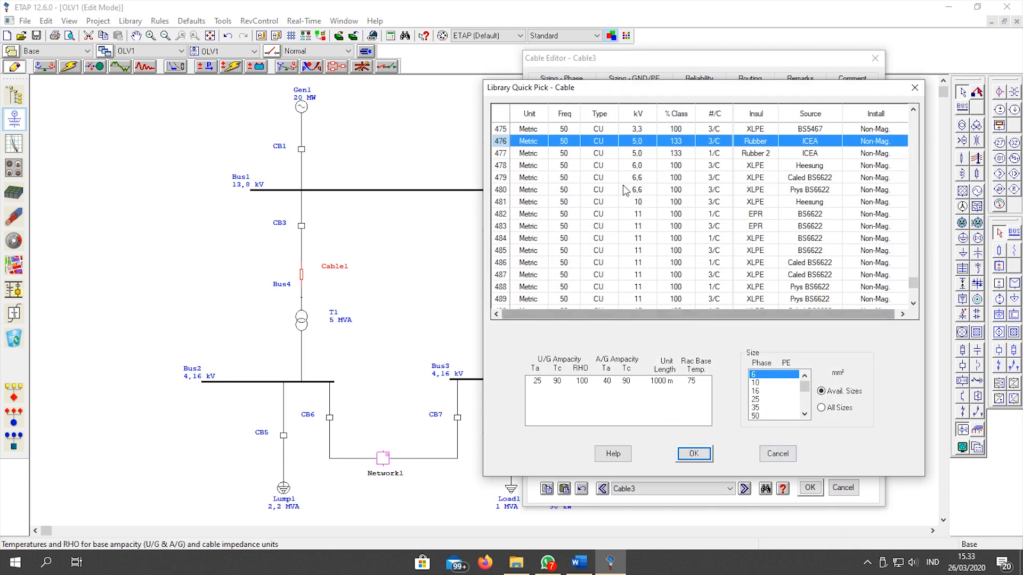
click(695, 454)
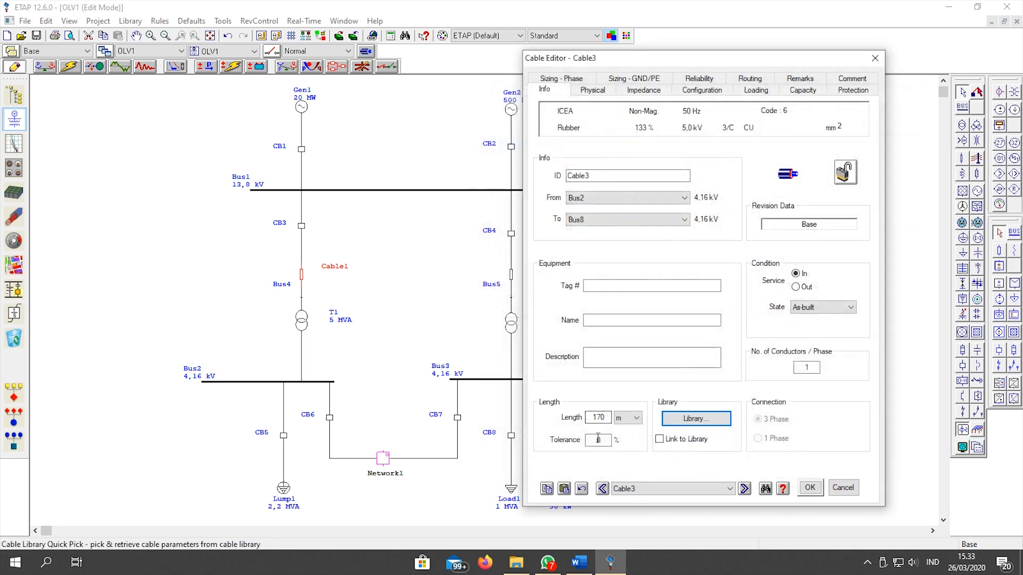
click(546, 489)
click(772, 313)
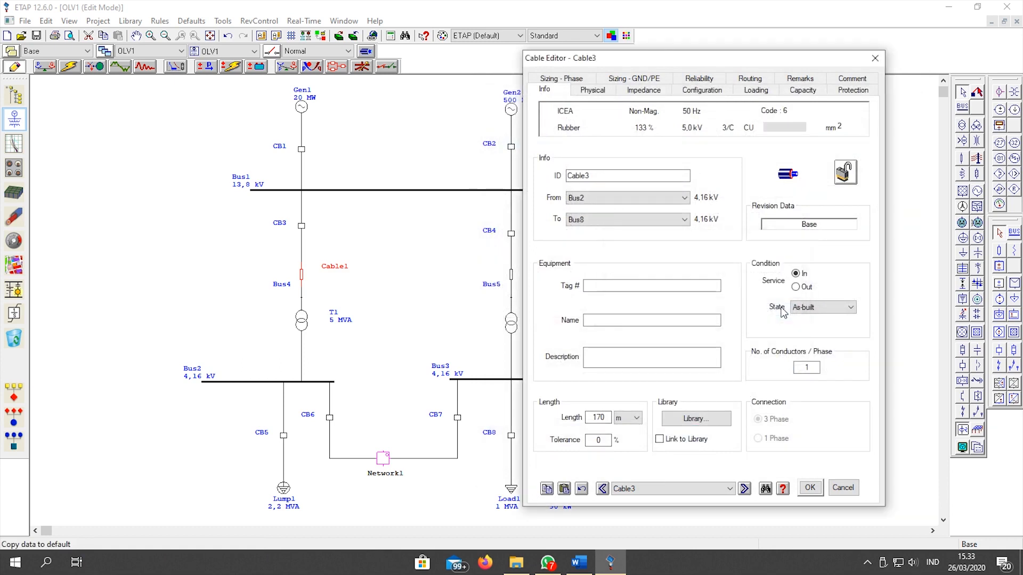
Apply the default cable data to Cable4, change its length, and accept the cable edits
click(744, 489)
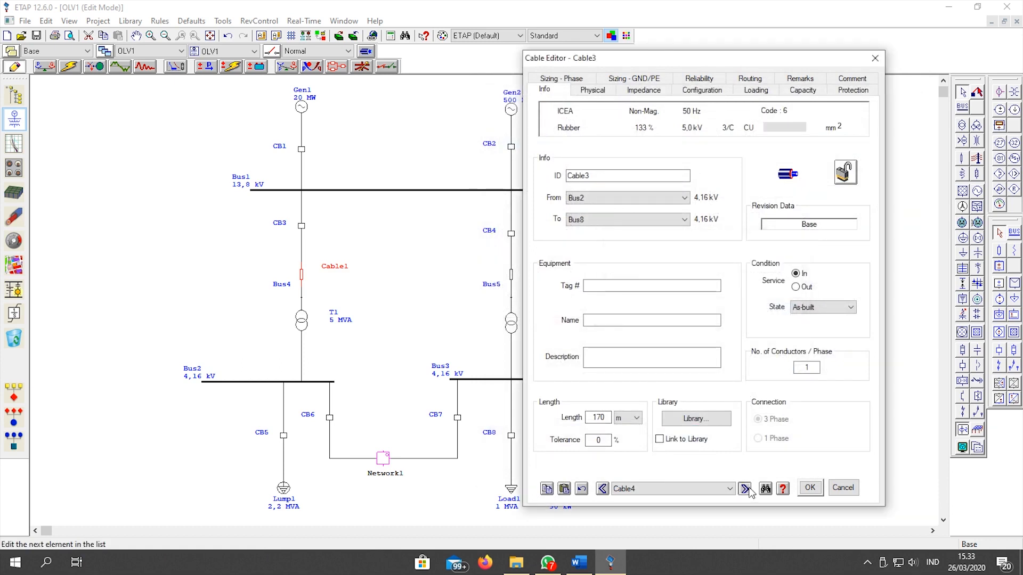
click(564, 489)
drag(606, 417, 601, 415)
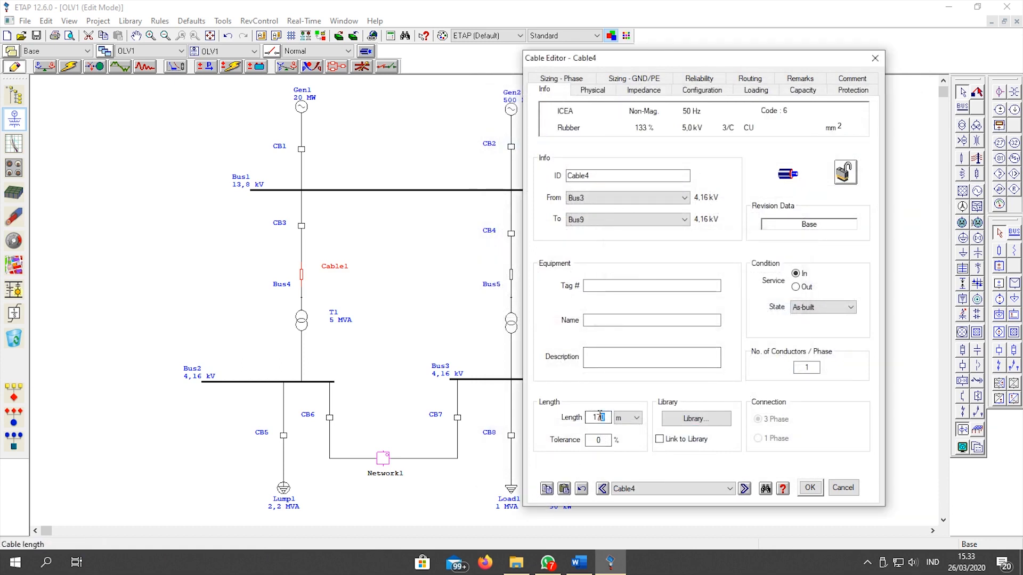
text(2)
key(Return)
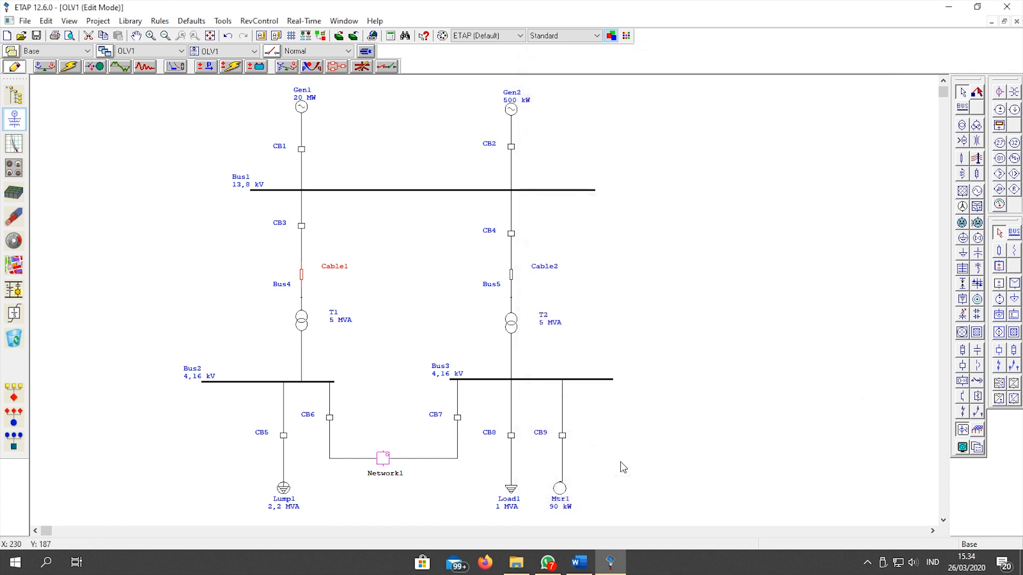
double_click(302, 276)
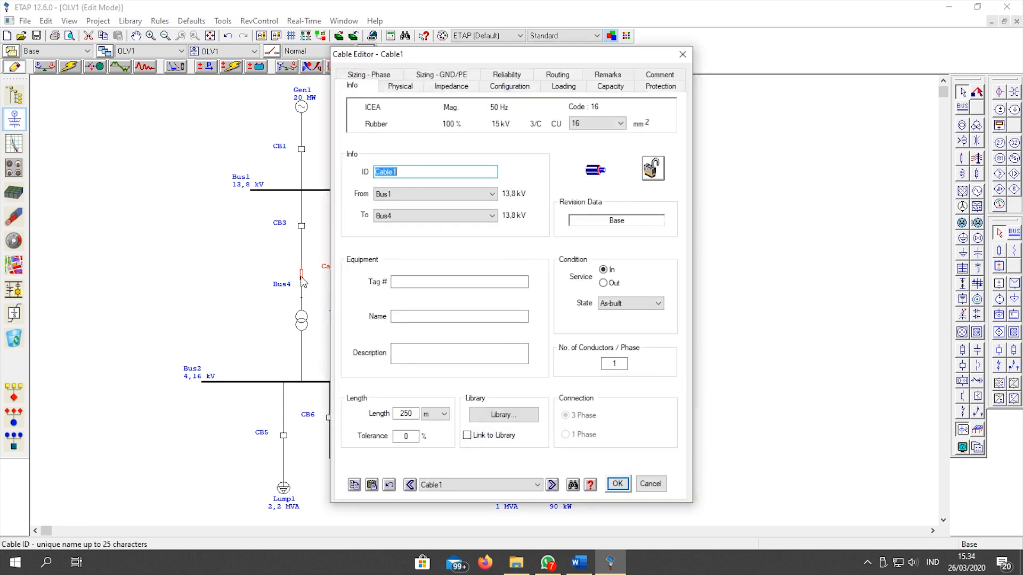
key(Return)
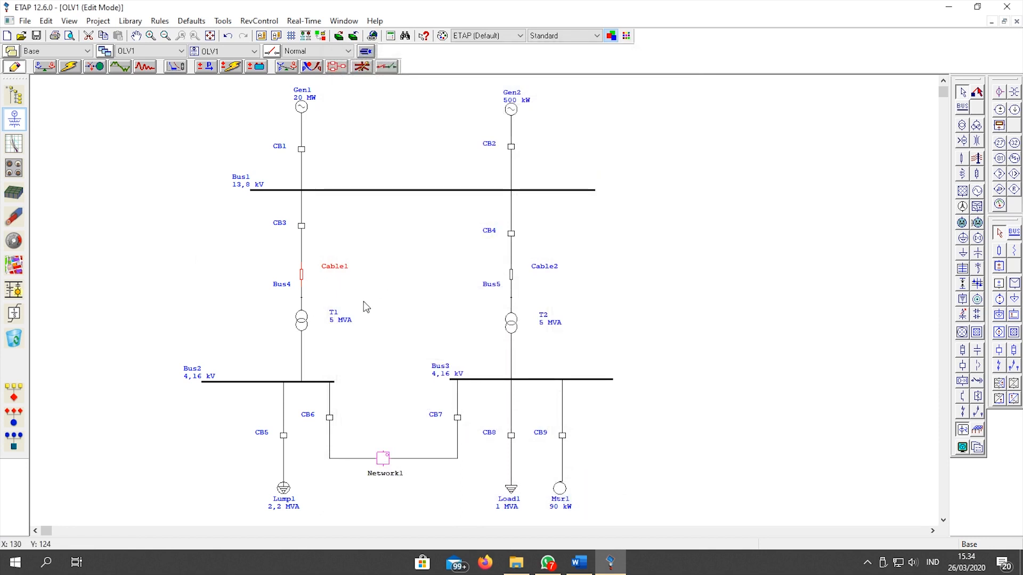
In the load flow analysis display options, show bus voltages in kV and enable voltage drop for lines/cables and load feeders
click(45, 67)
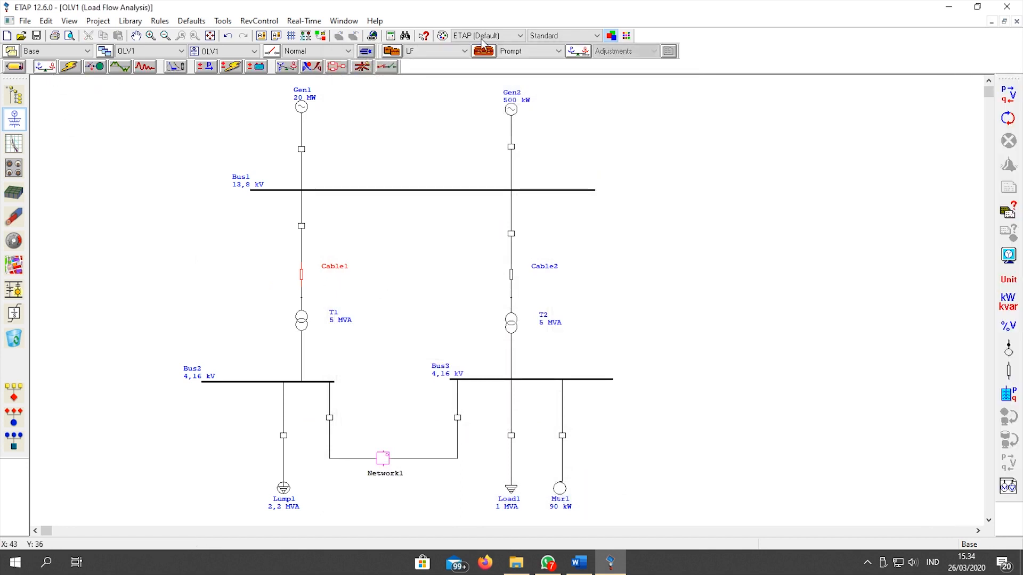
click(1008, 257)
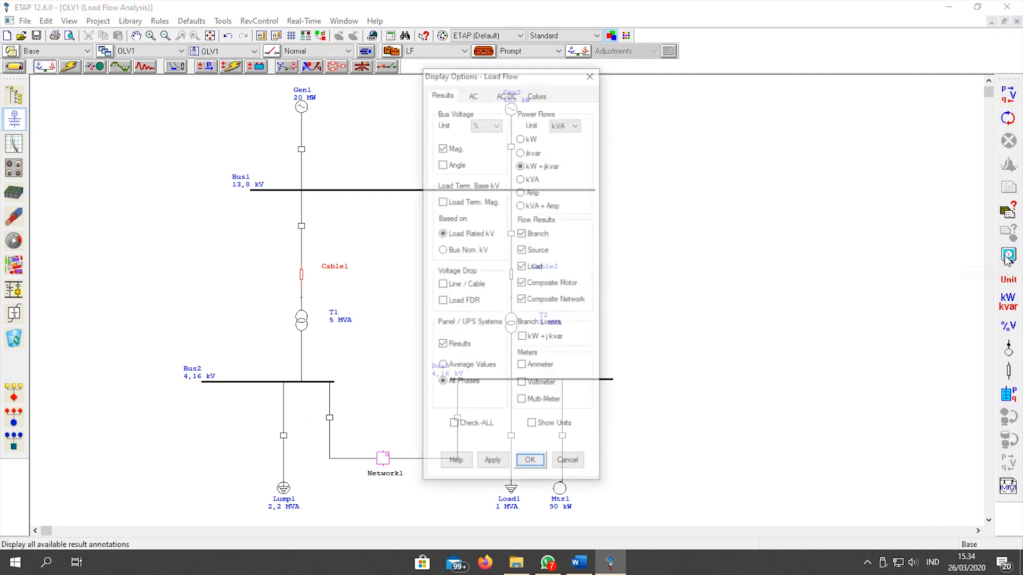
click(486, 124)
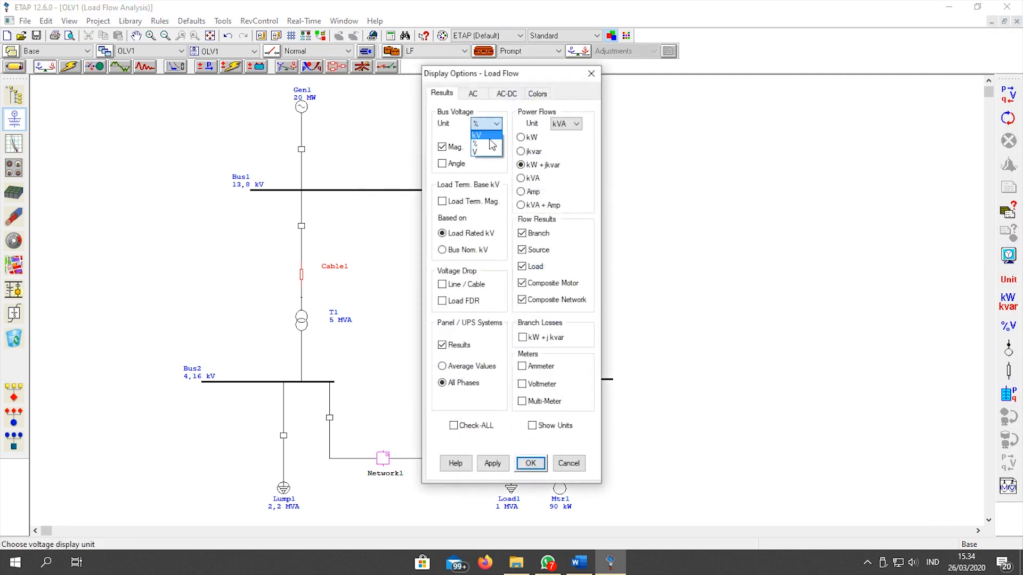
click(487, 136)
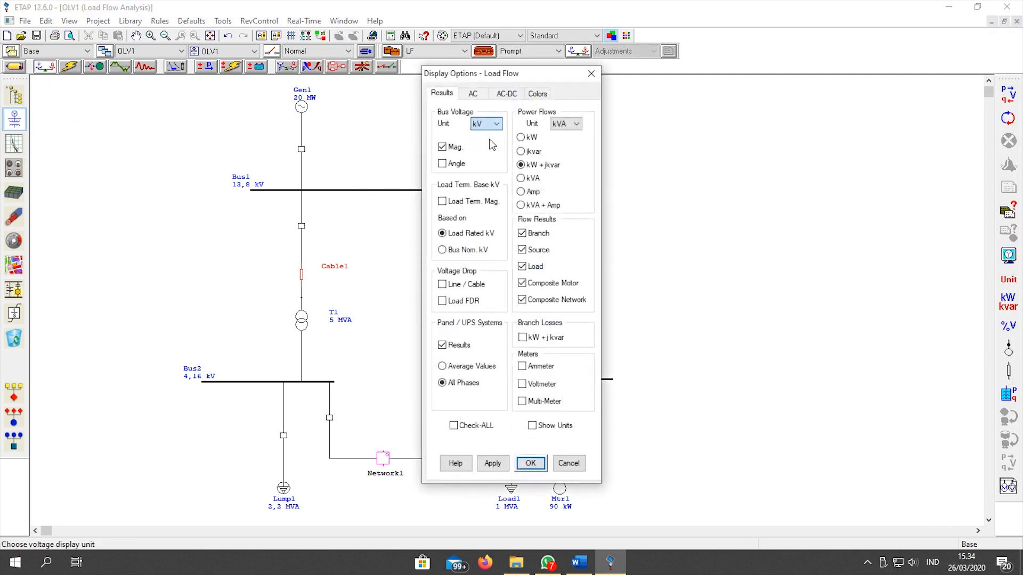
click(458, 285)
click(468, 304)
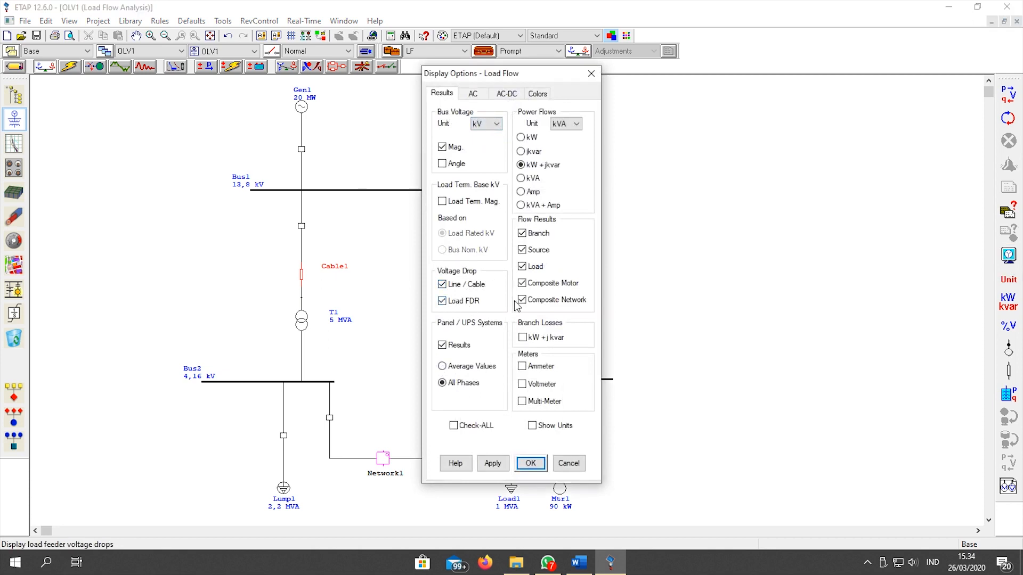
Display power flows as kVA + Amp with % PF and units, accept the options, and run the load flow
click(539, 207)
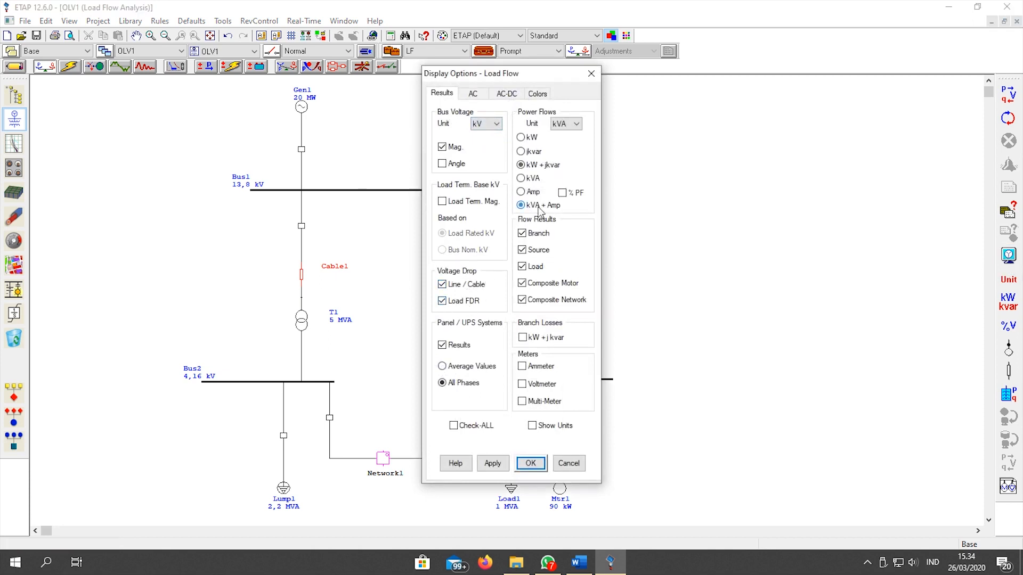
click(562, 193)
click(538, 428)
click(537, 466)
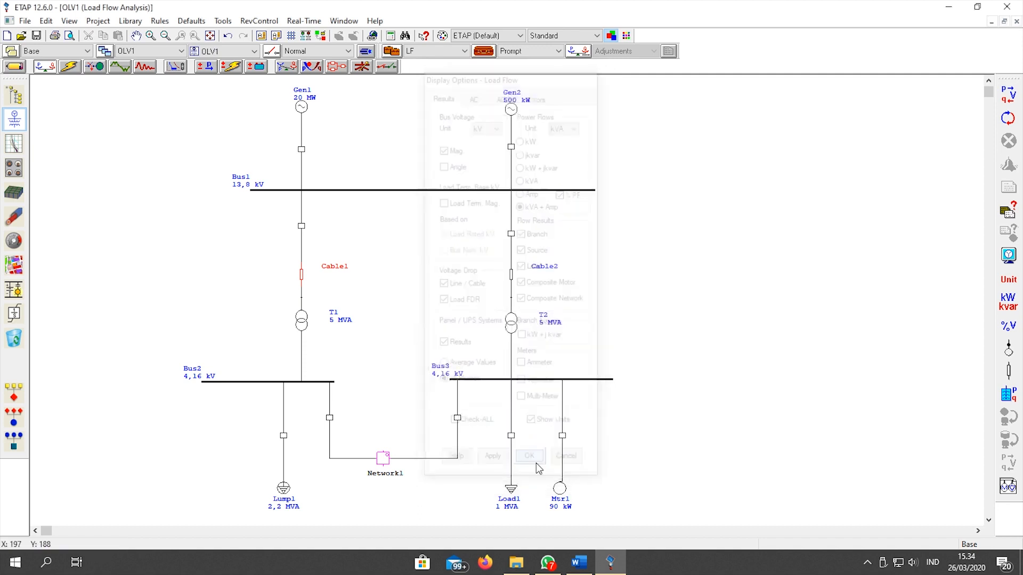
click(1007, 119)
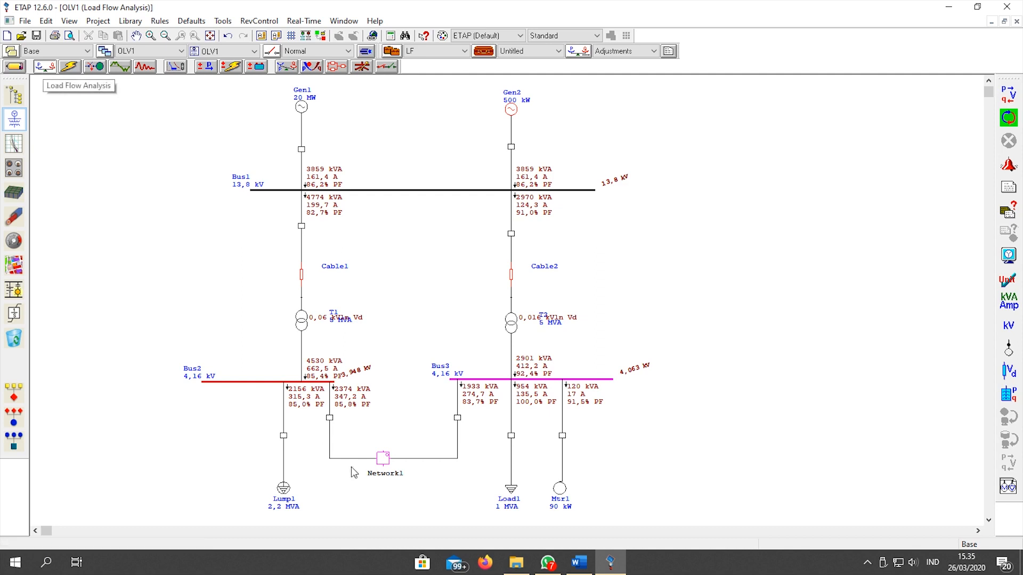
Open the circuit breakers feeding Lump1, Load1 and Mtr1 to update the load flow without these loads
click(286, 438)
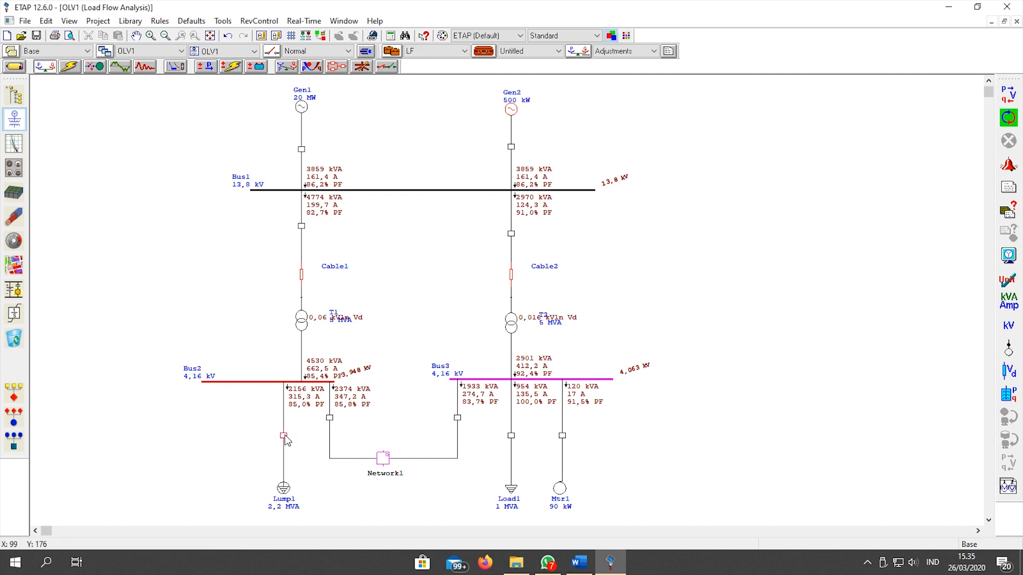
click(284, 436)
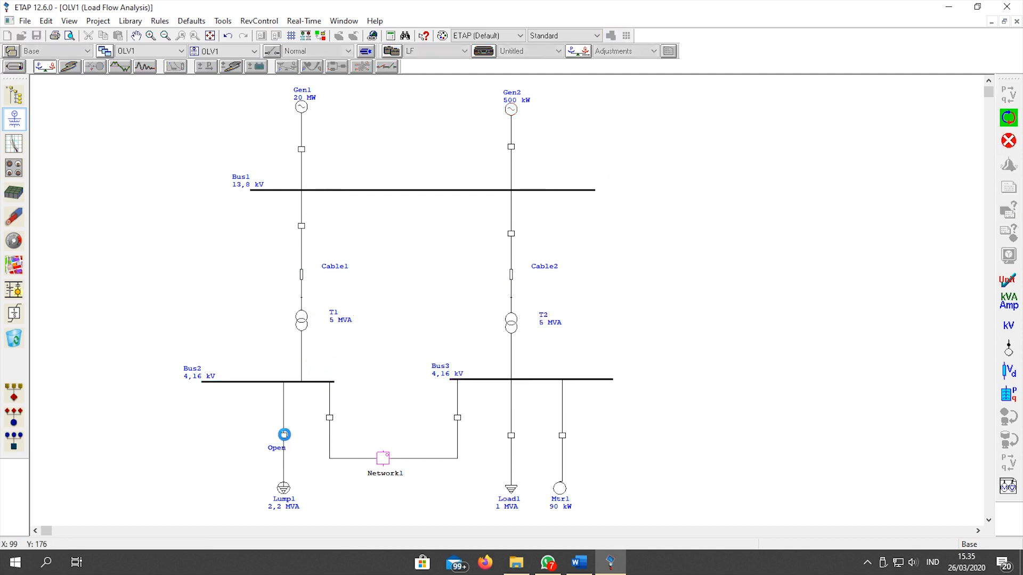
click(510, 435)
click(562, 436)
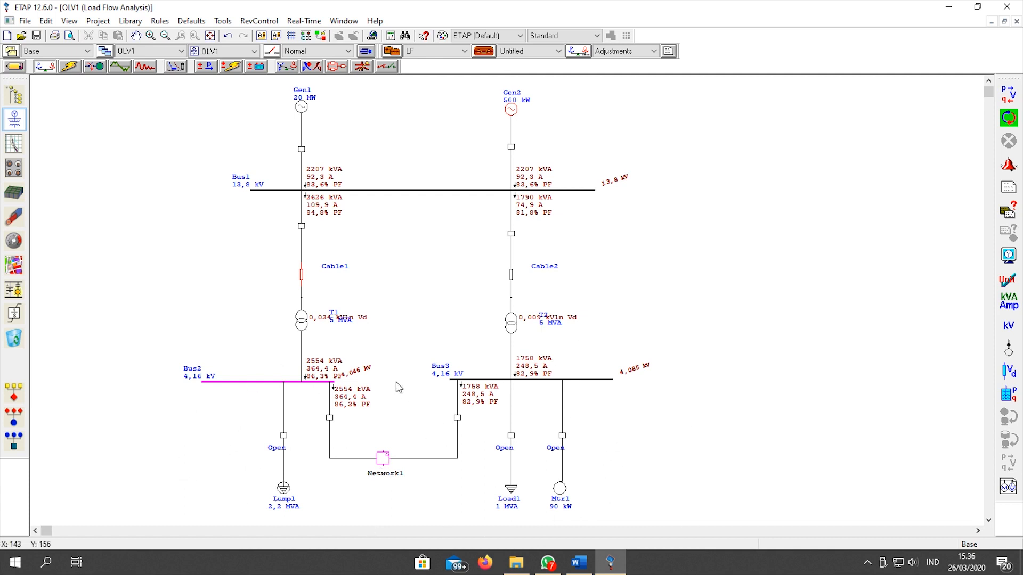
Switch to short-circuit analysis and set Bus1 through Bus5 as the faulted buses in study case SC
click(74, 72)
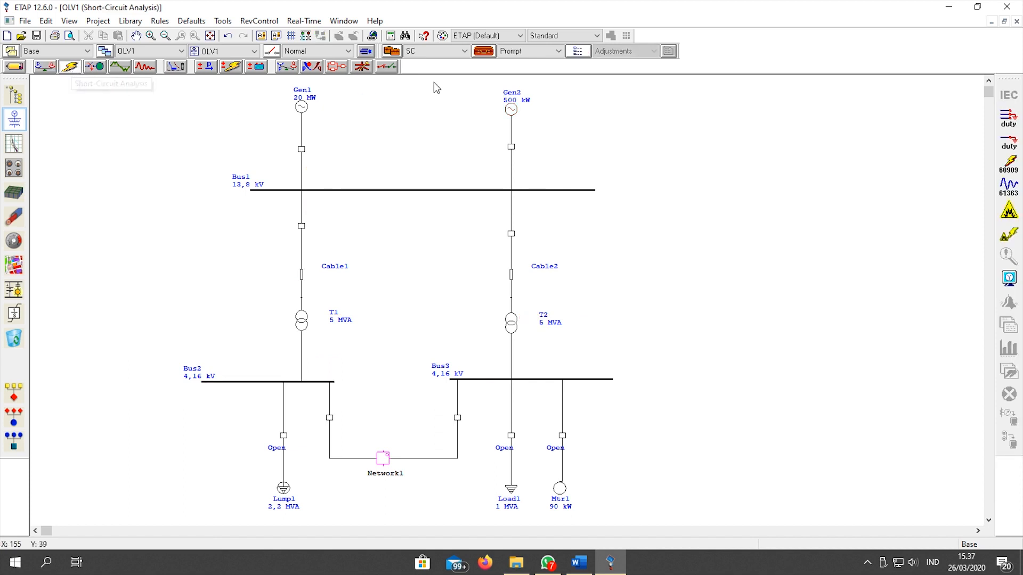
click(483, 51)
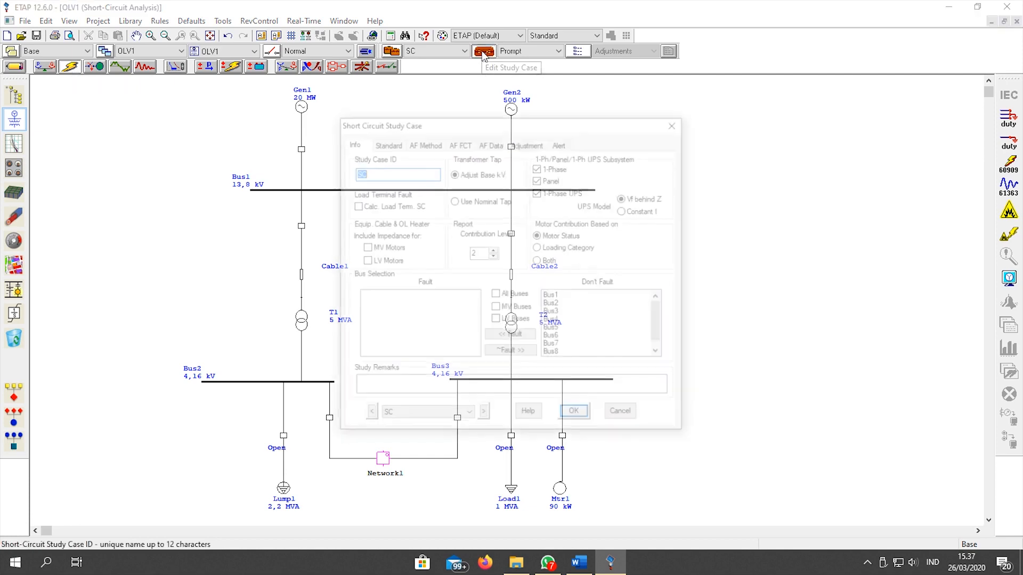
drag(460, 123, 763, 106)
click(857, 286)
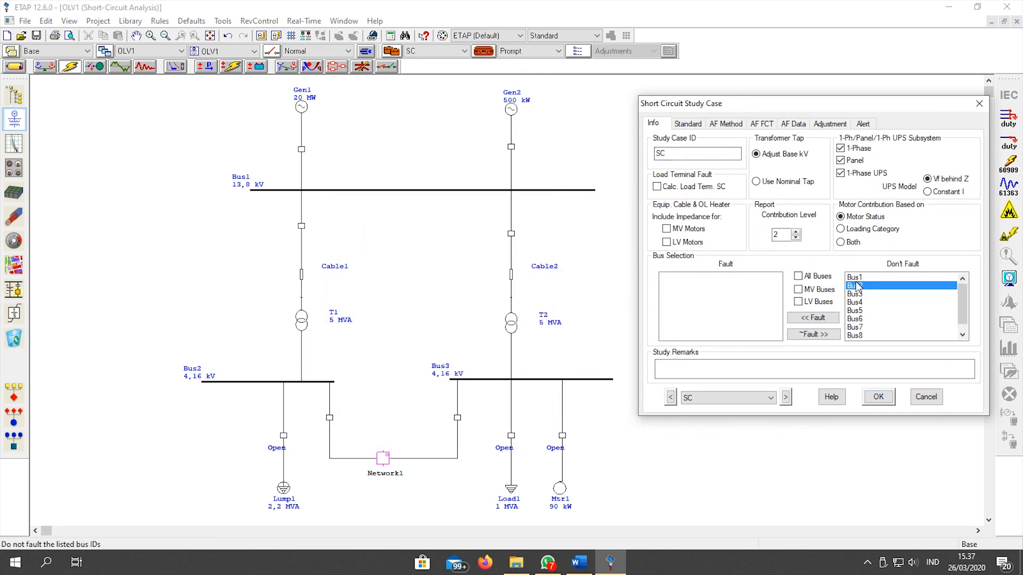
click(855, 279)
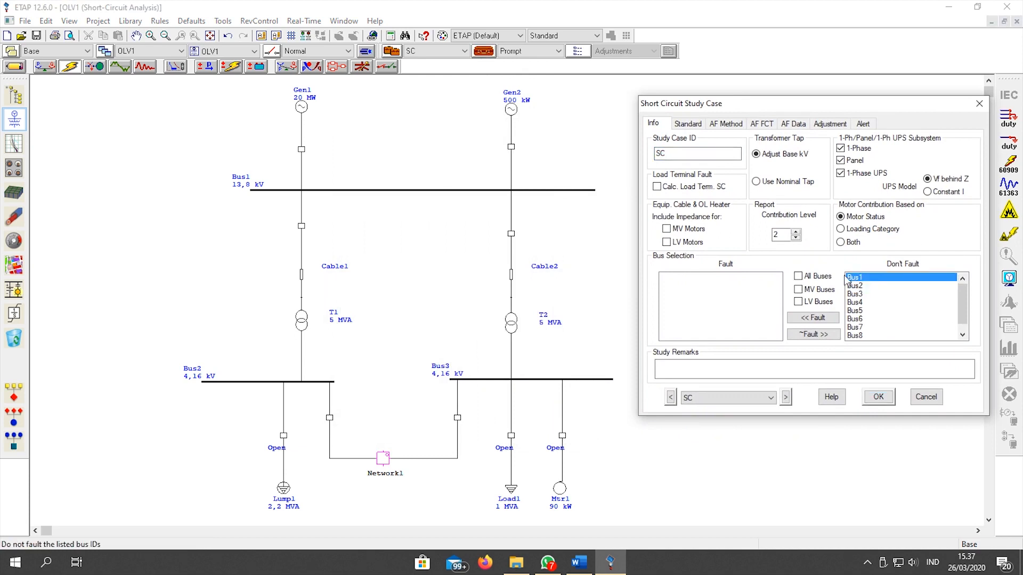
double_click(855, 279)
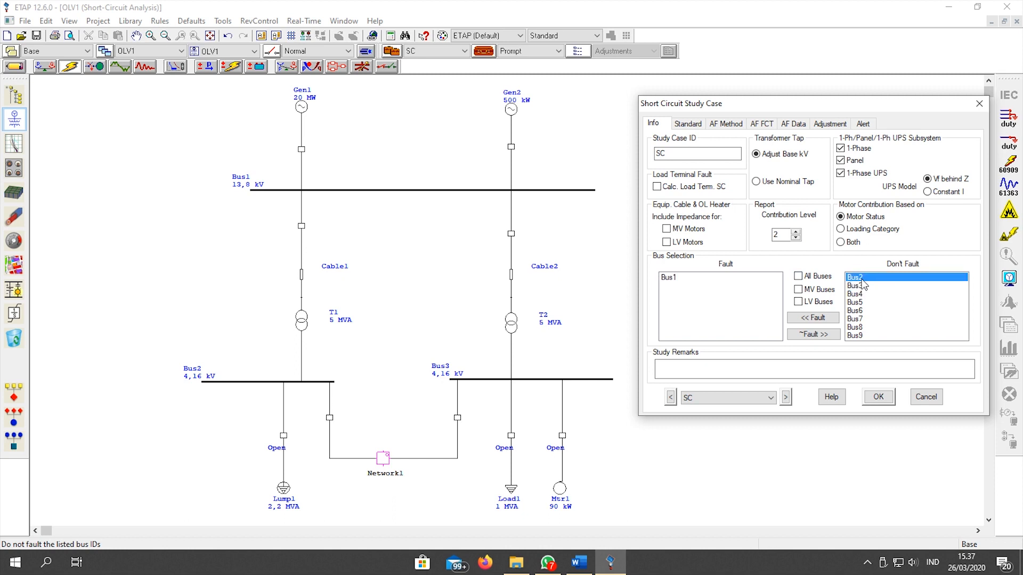
double_click(863, 286)
double_click(863, 286)
double_click(862, 278)
double_click(861, 279)
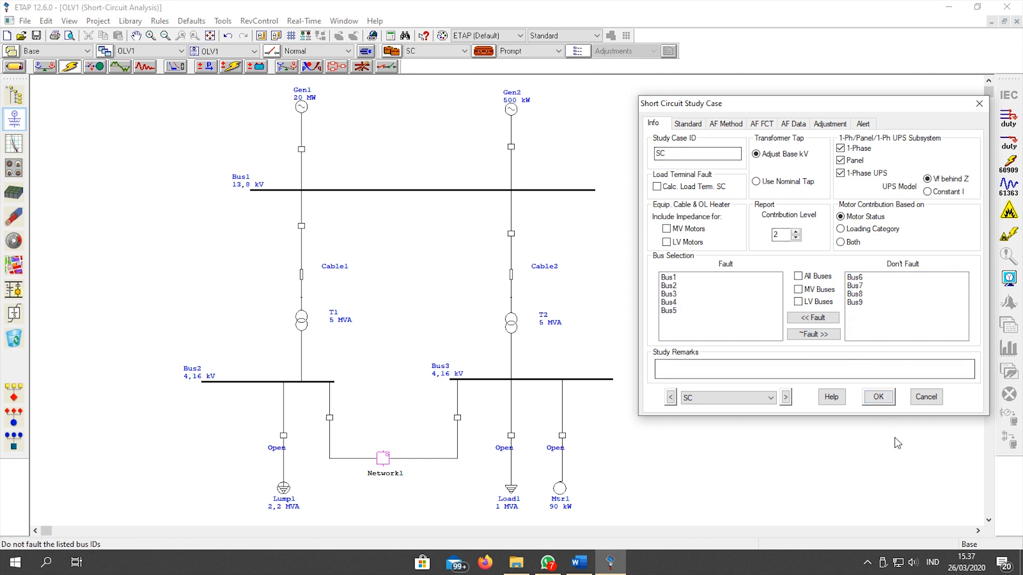
click(878, 397)
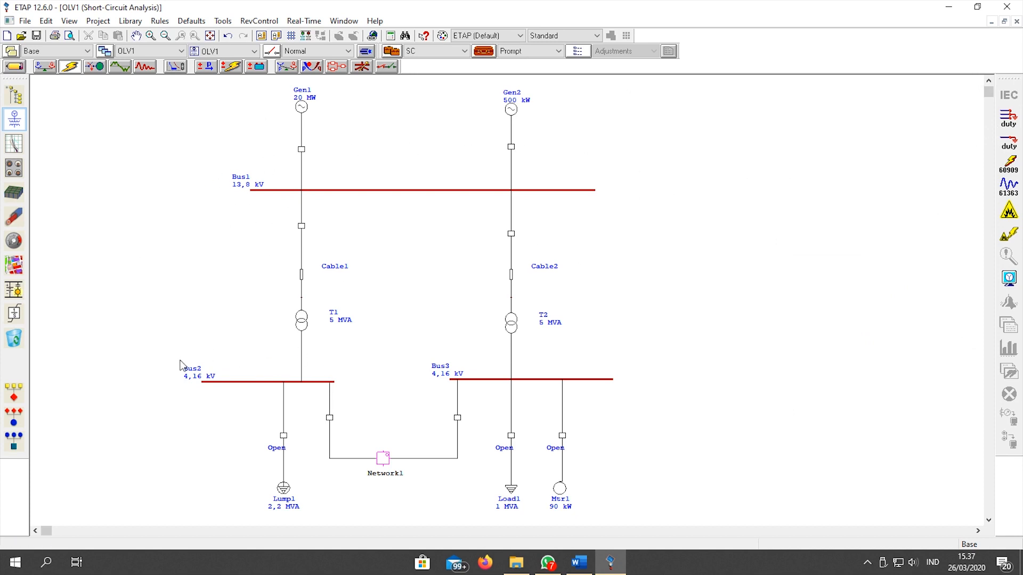
Open Network1 and revise the SC study case, removing Bus4 and Bus5 from the faulted buses and adding Bus6 and Bus7
double_click(383, 458)
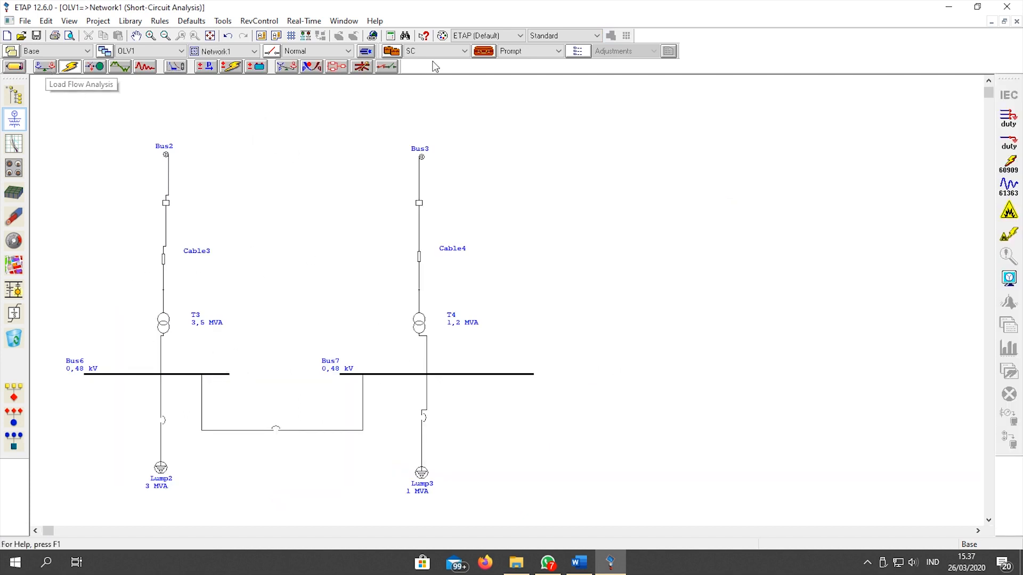
click(484, 51)
double_click(367, 321)
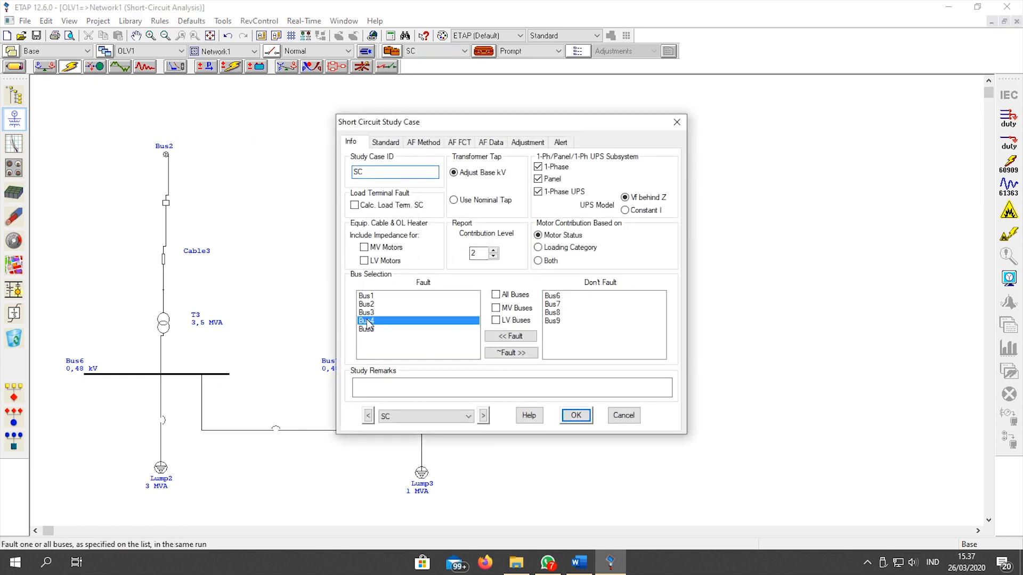
double_click(367, 321)
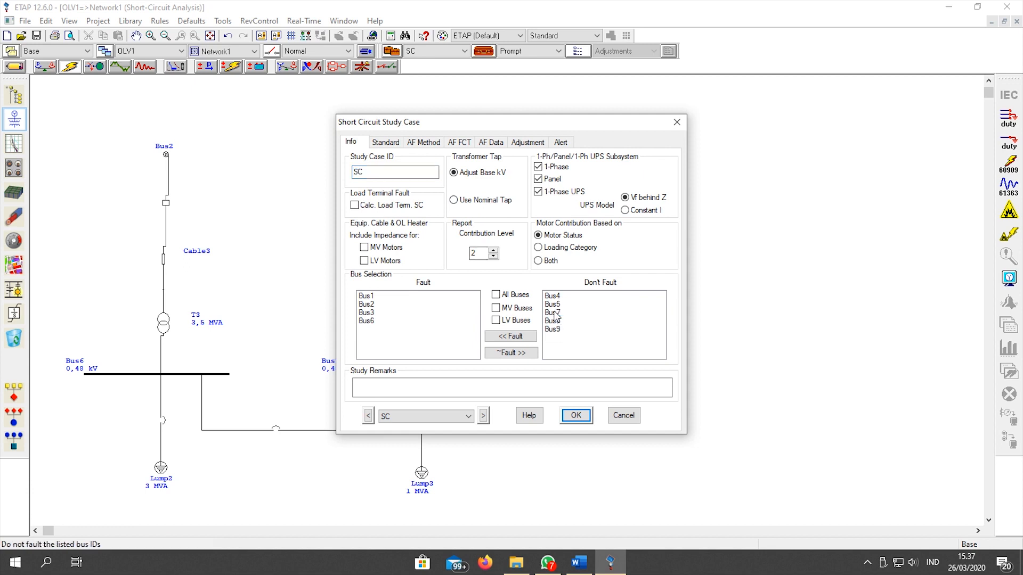
double_click(556, 313)
click(576, 415)
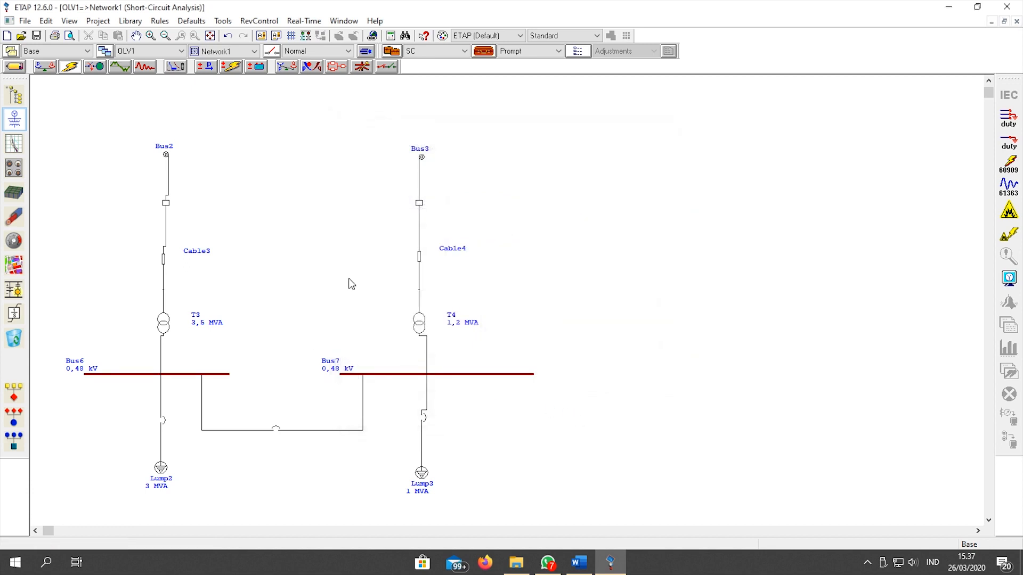
Return to the OLV1 main diagram and try to run the three-phase device duty calculation
click(312, 52)
click(254, 51)
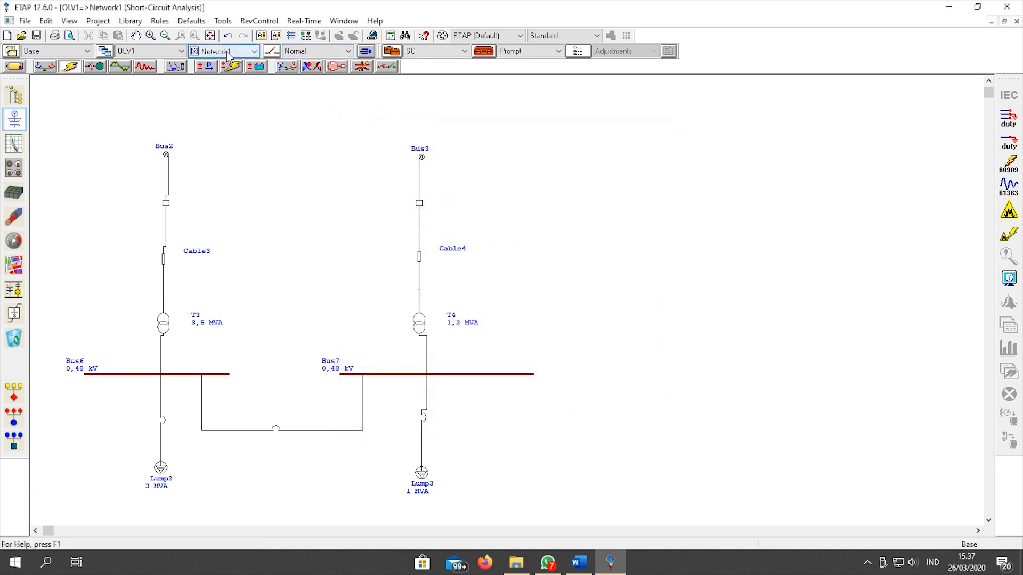
click(253, 52)
click(229, 71)
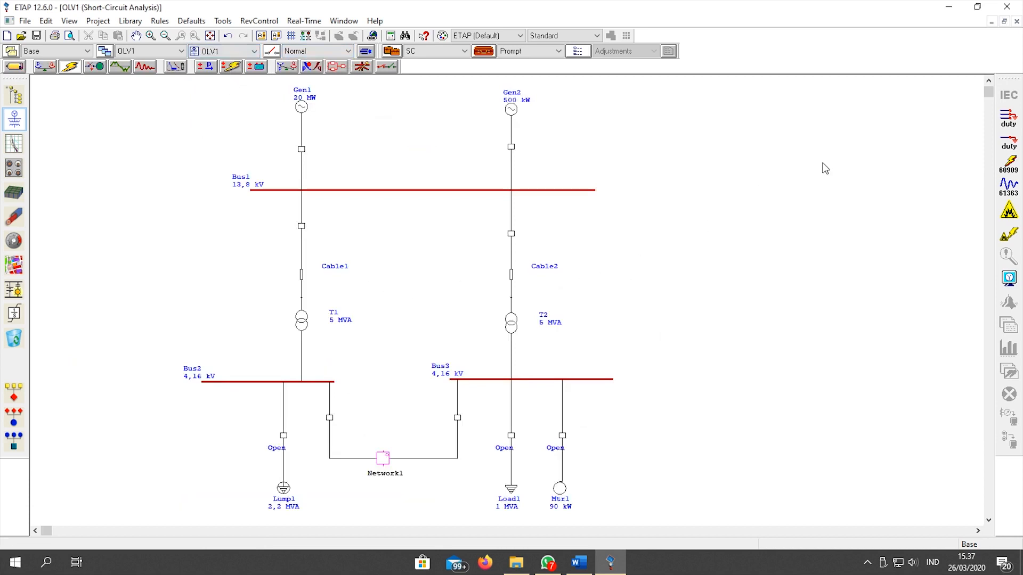
click(1009, 120)
click(519, 298)
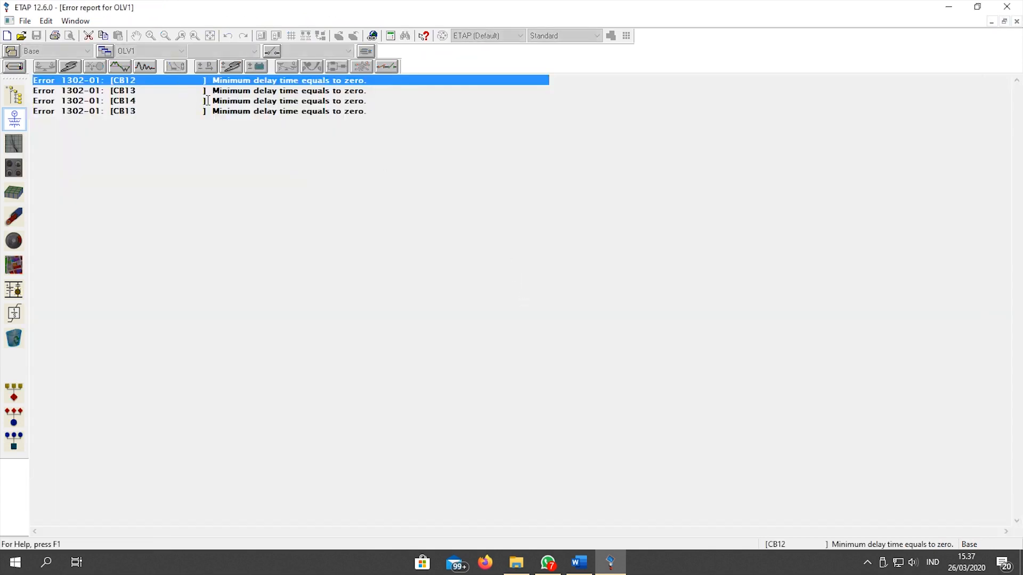
Open the CB12 breaker editor from the error report and set its rated minimum delay to 0.3
double_click(140, 80)
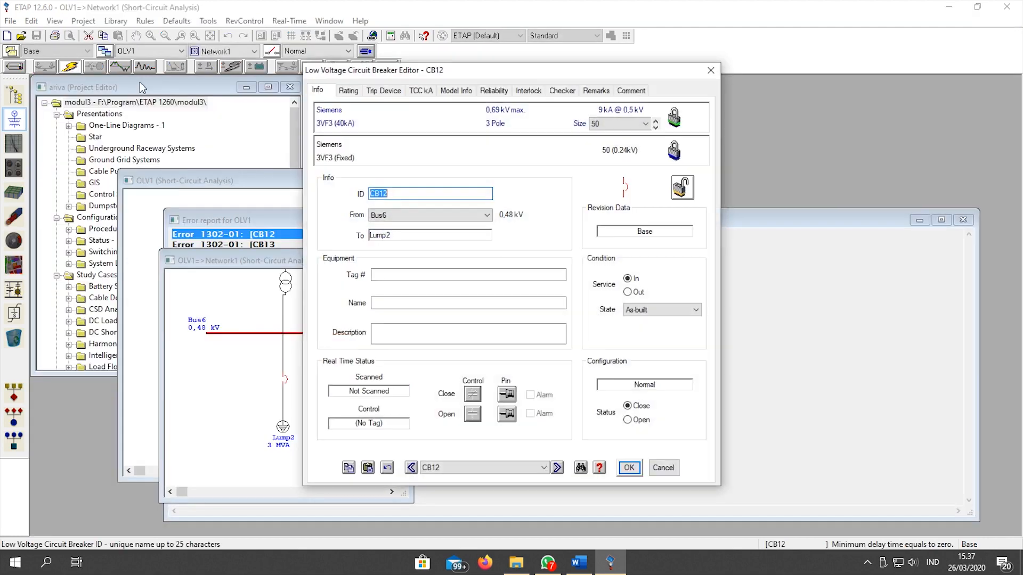
click(356, 93)
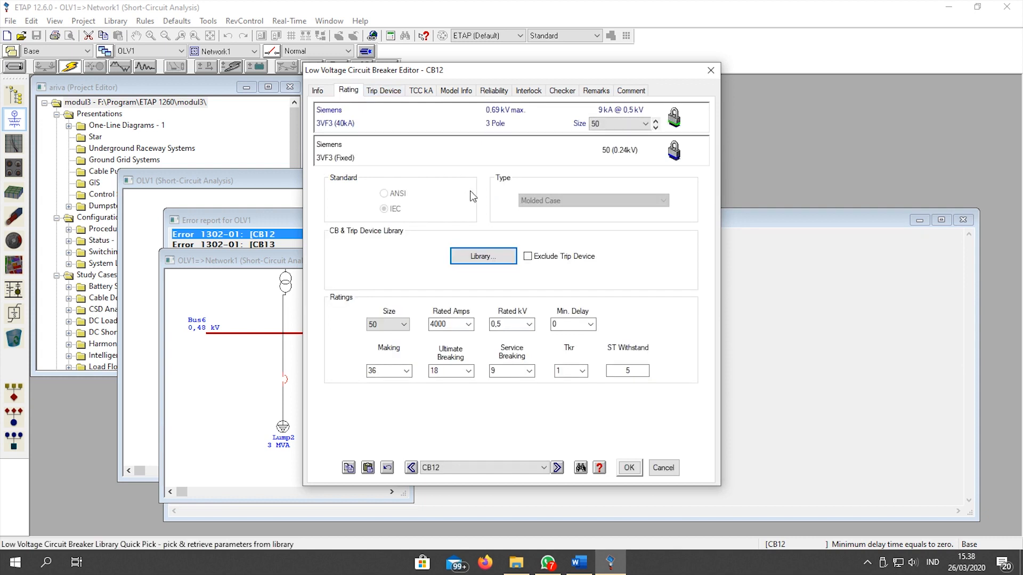
click(590, 324)
click(572, 446)
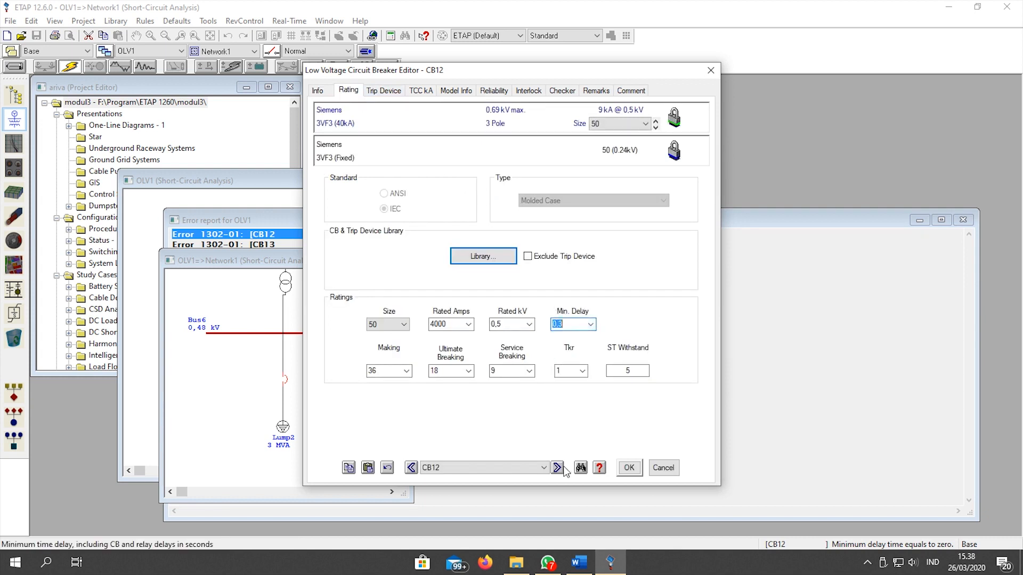
Set the minimum delay of CB13 and CB14 to 0.3 and accept the breaker edits
click(558, 468)
click(591, 324)
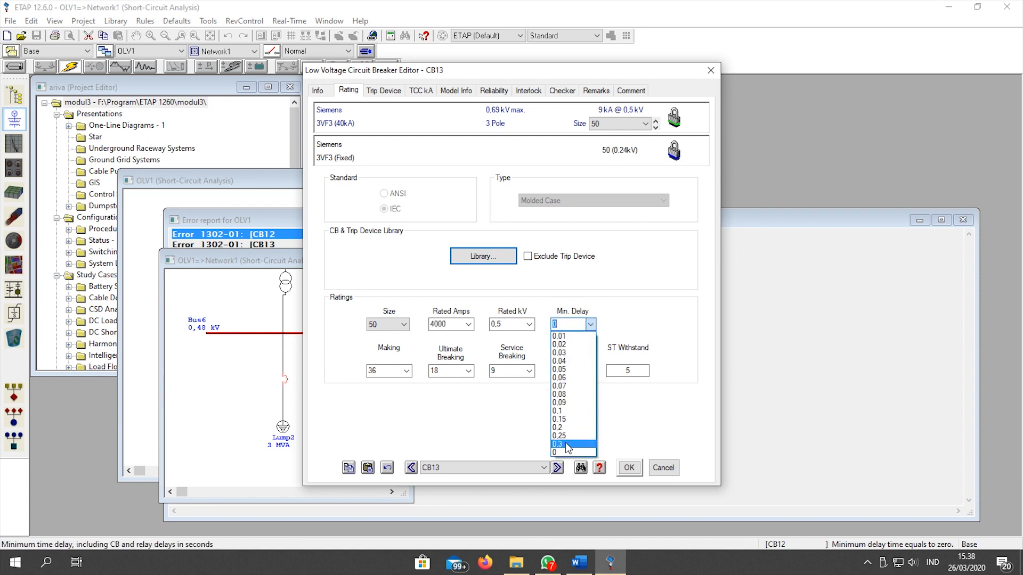
click(568, 445)
click(558, 467)
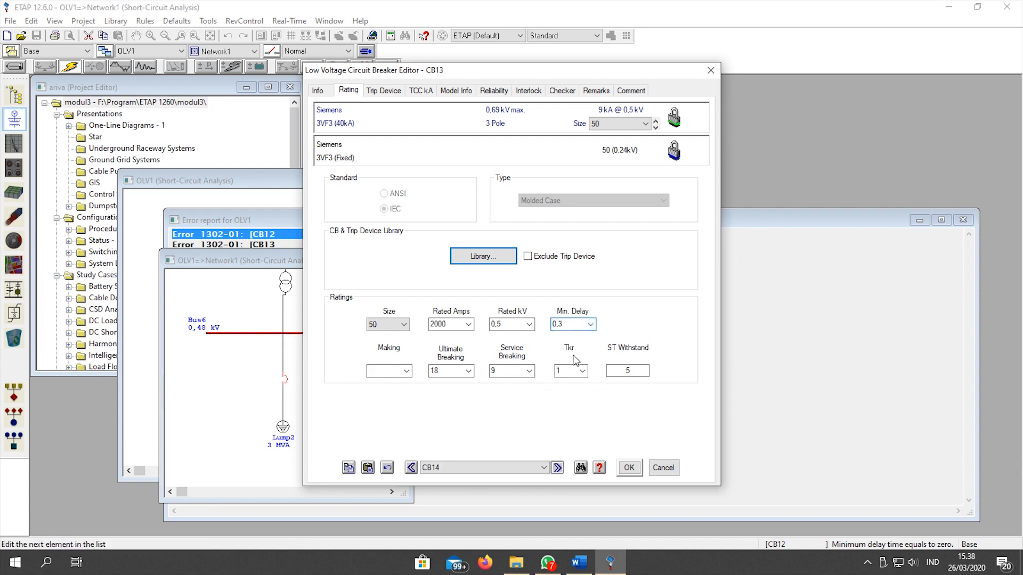
click(591, 324)
click(568, 445)
click(558, 468)
click(558, 468)
click(557, 468)
click(630, 467)
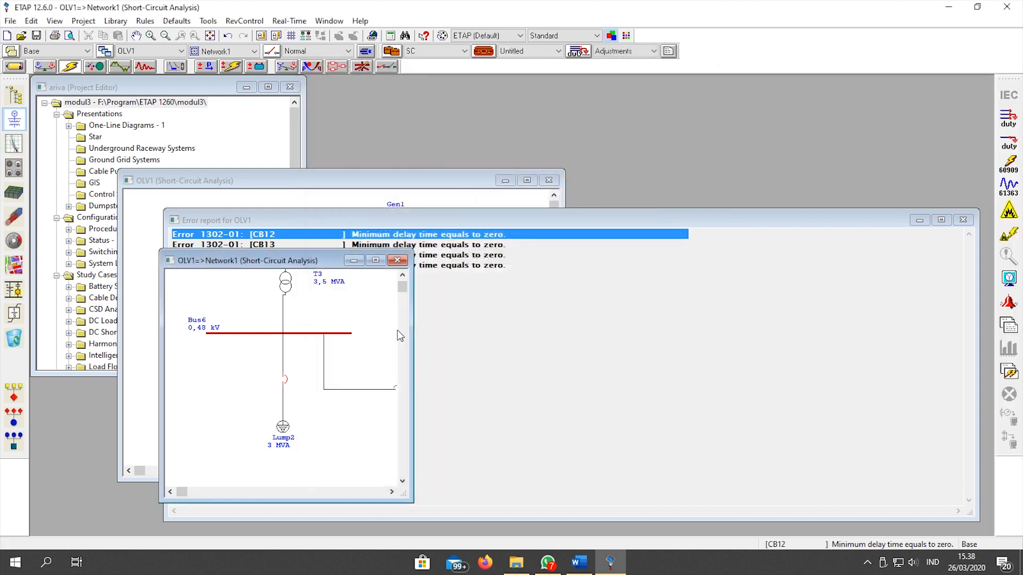
Maximize the Network1 diagram, run the three-phase device duty calculation, and show units in the short-circuit results
double_click(297, 262)
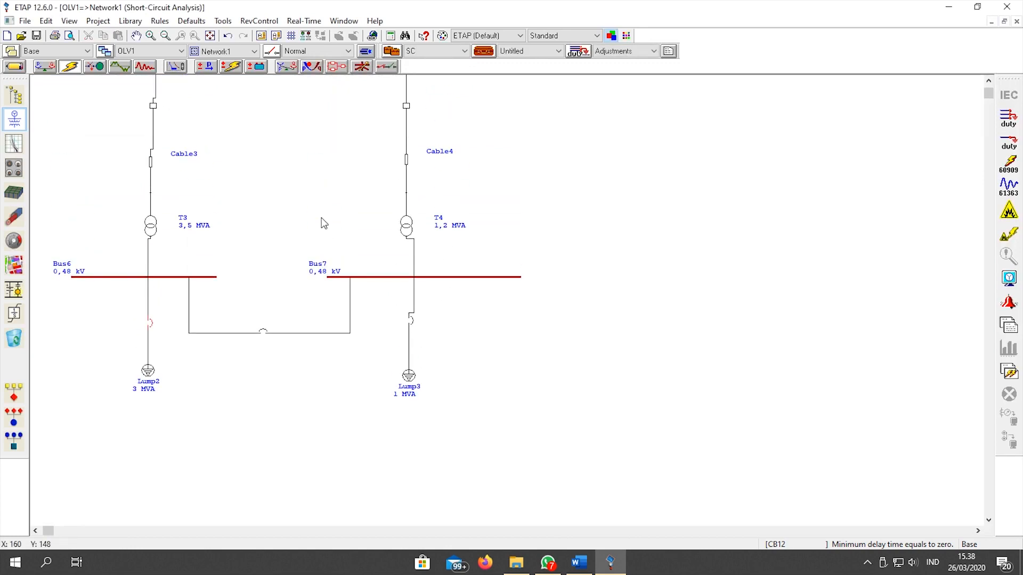
scroll(323, 223, up, 3)
click(1008, 117)
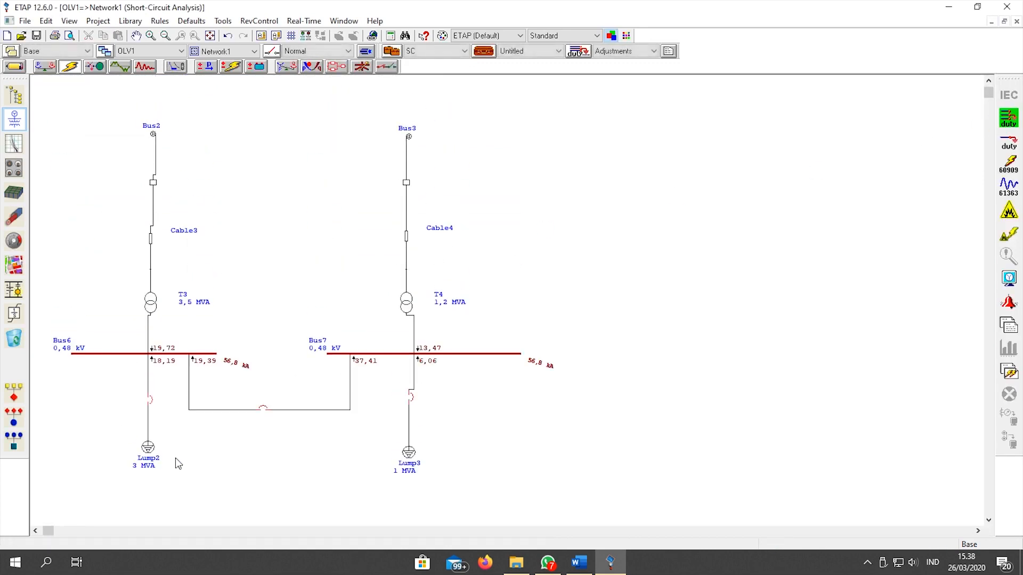
click(1008, 278)
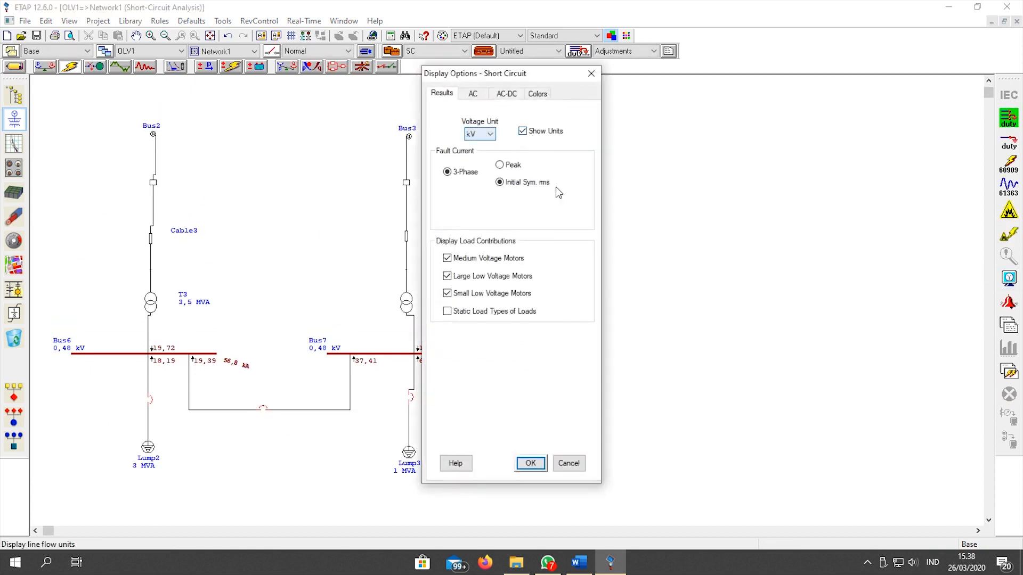
click(529, 464)
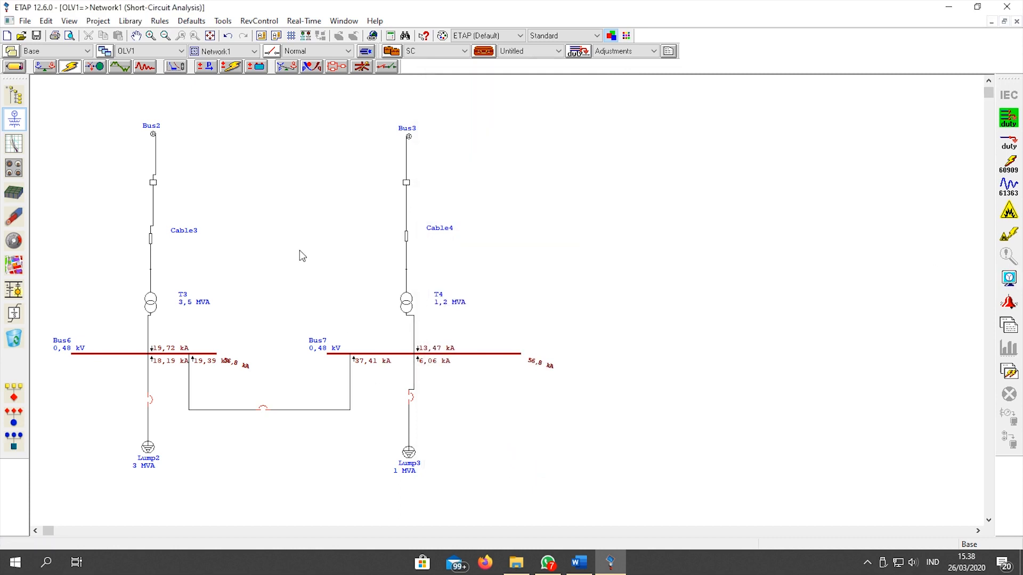
Return to the OLV1 main diagram and separate the overlapping short-circuit result labels at Bus2
click(237, 51)
click(237, 65)
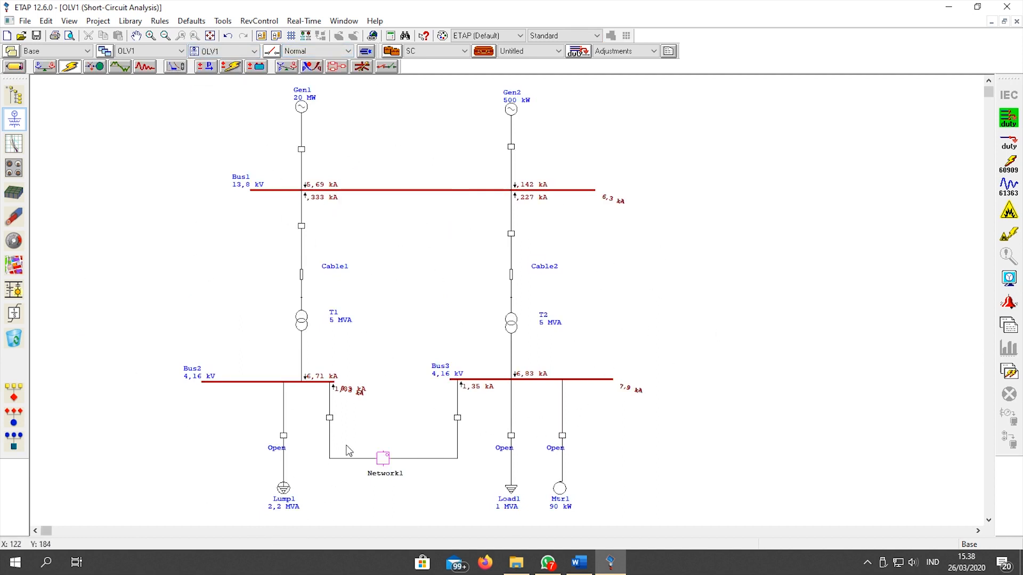
drag(350, 397, 357, 408)
Switch OLV1 to load flow analysis and open the circuit breaker below the 500 kW generator Gen2
click(46, 67)
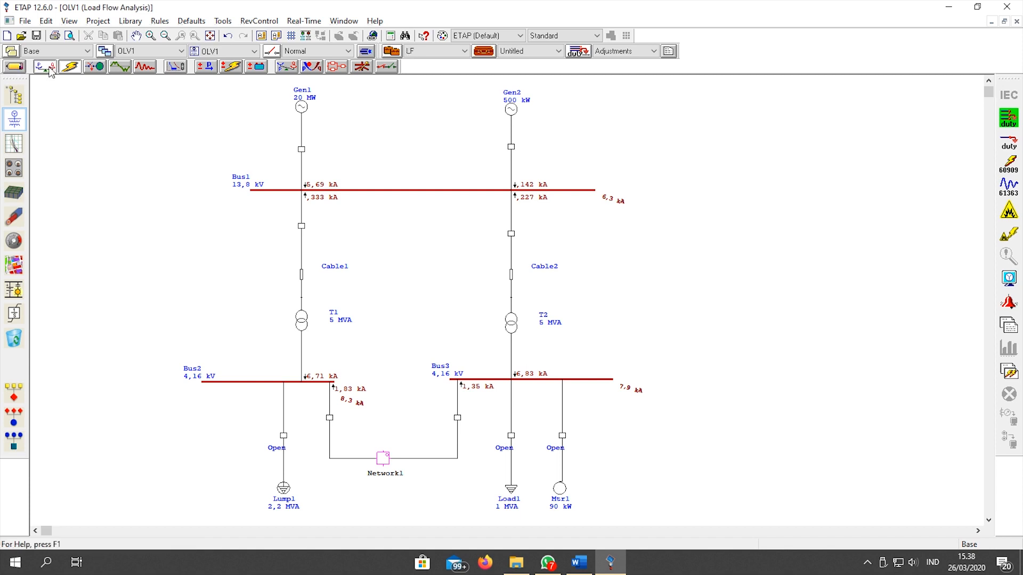
click(512, 148)
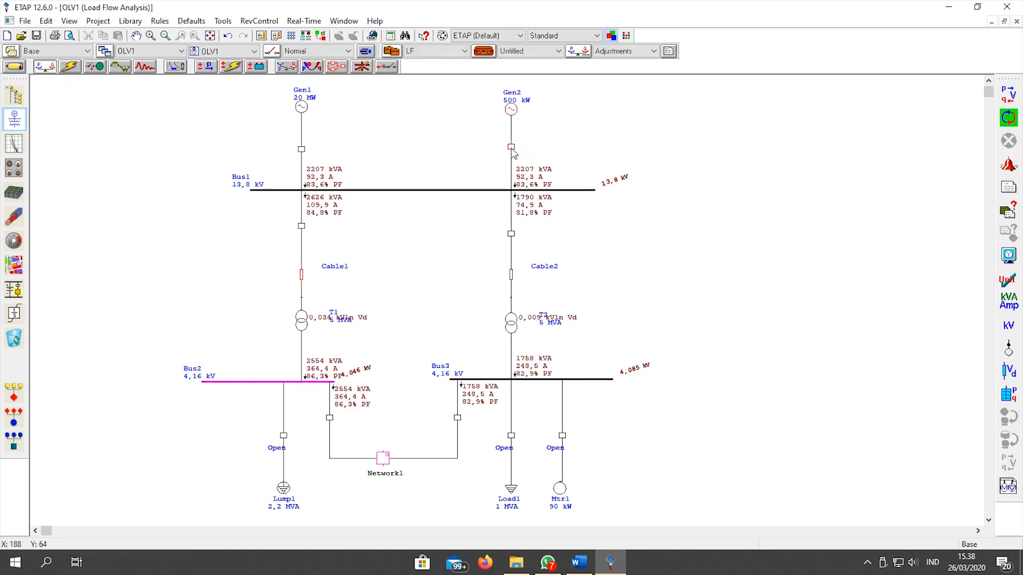
double_click(511, 148)
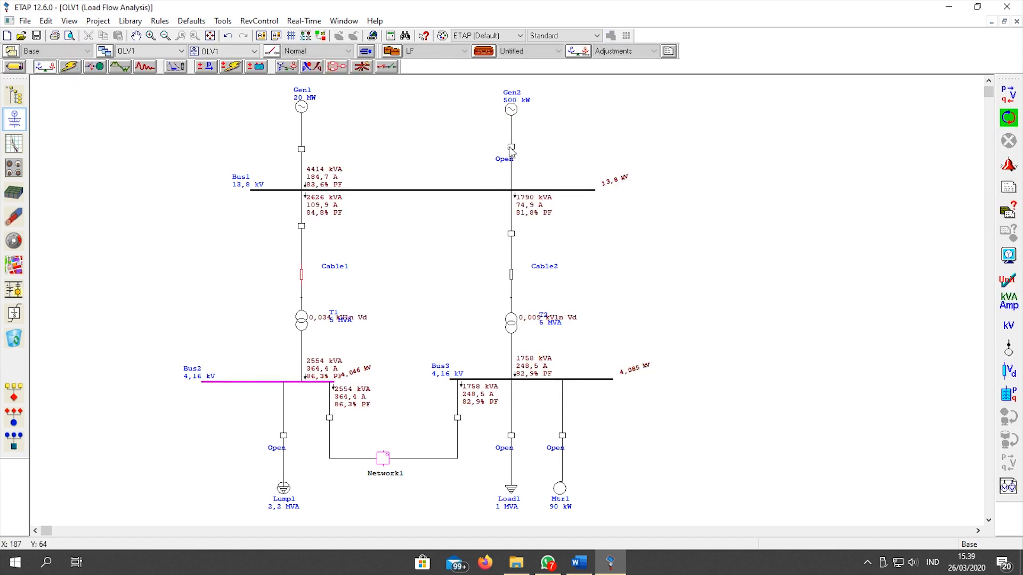
Run the three-phase device duty calculation with the Gen2 breaker open and return the diagram to edit mode
click(76, 70)
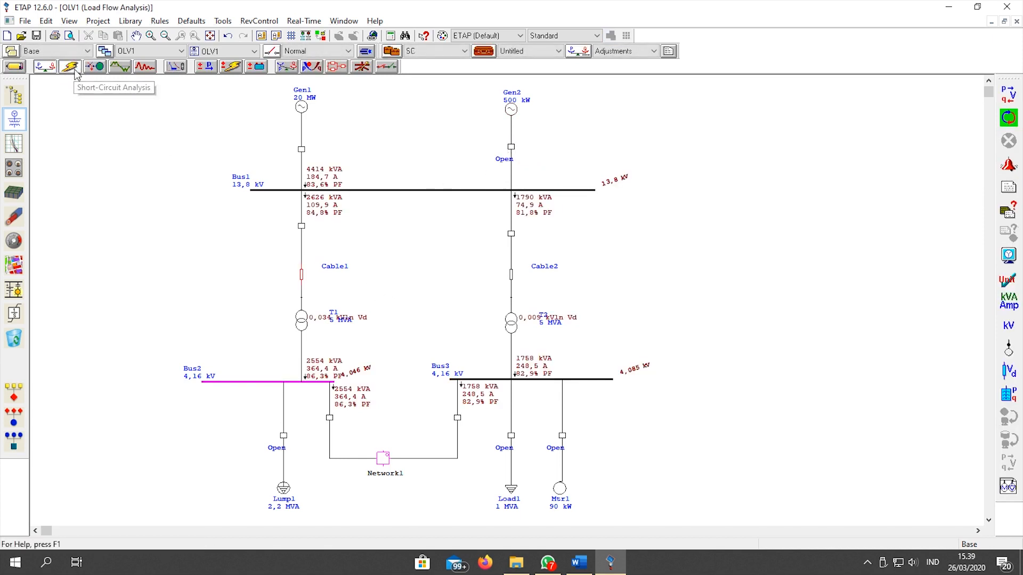
click(1009, 119)
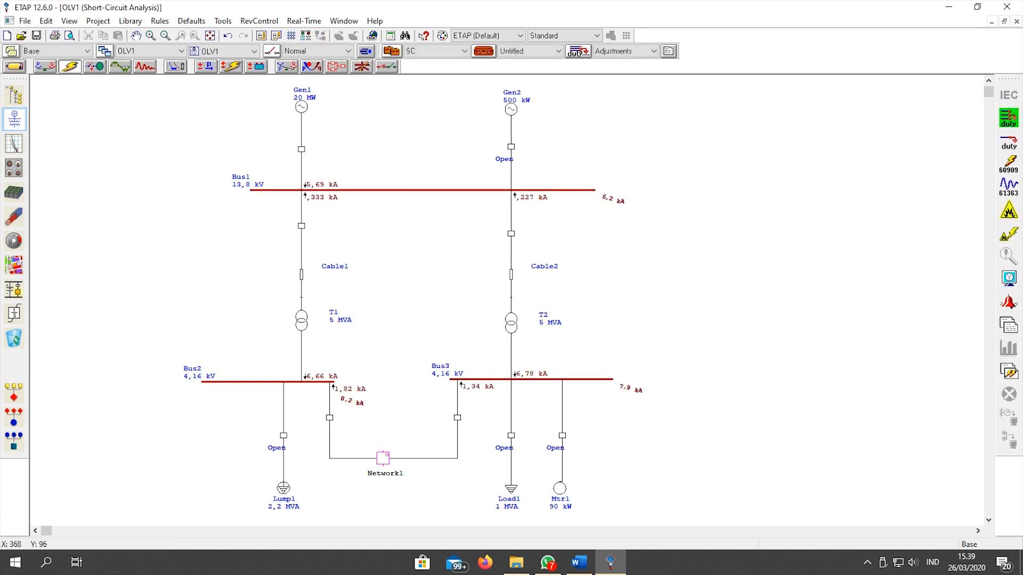
click(15, 70)
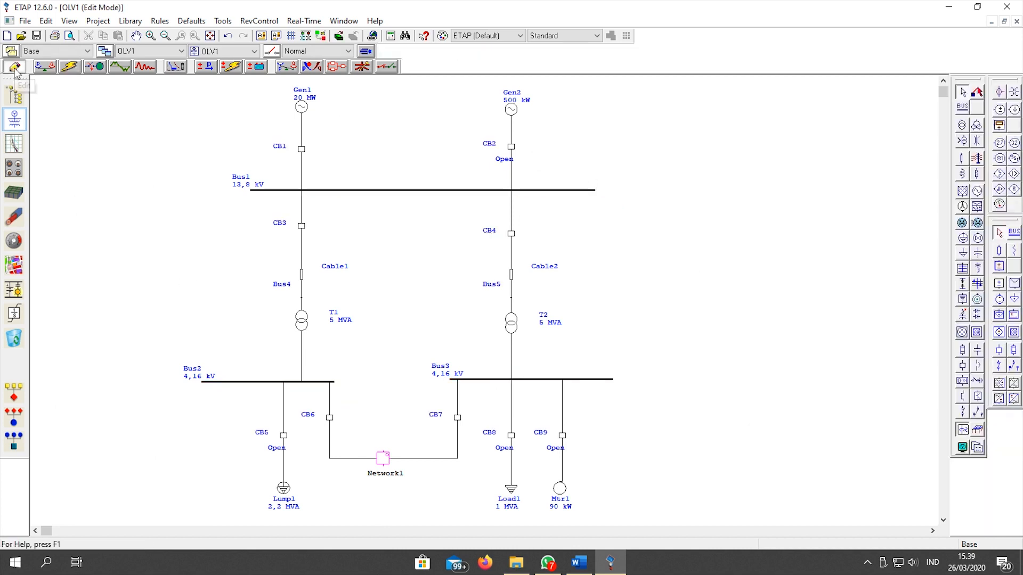
Switch to MODUL III.docx in Word and read the three-phase fault experiment instructions on supply, load, bus voltage, cable and transformer changes
drag(1021, 165, 313, 1)
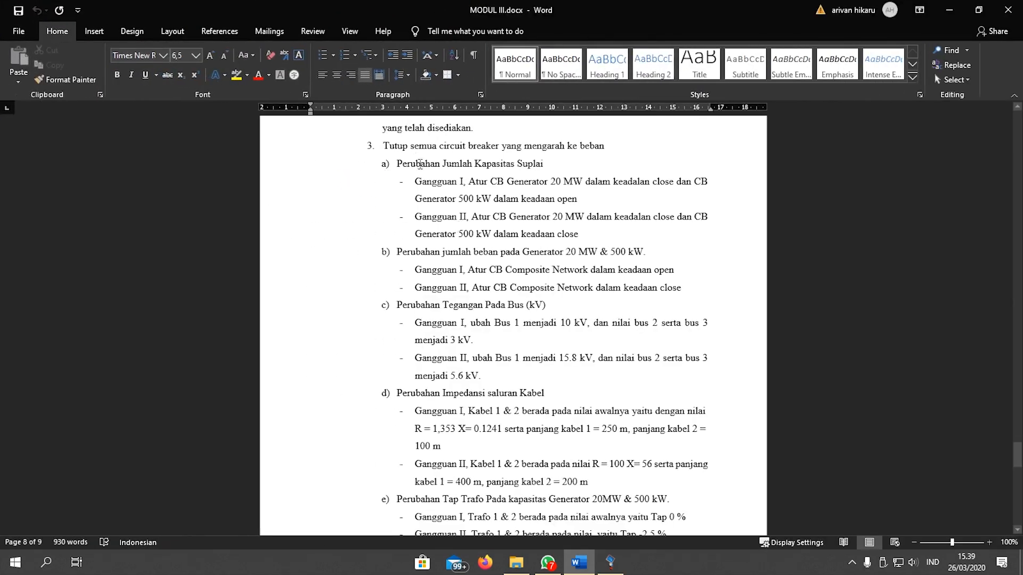
scroll(420, 165, up, 5)
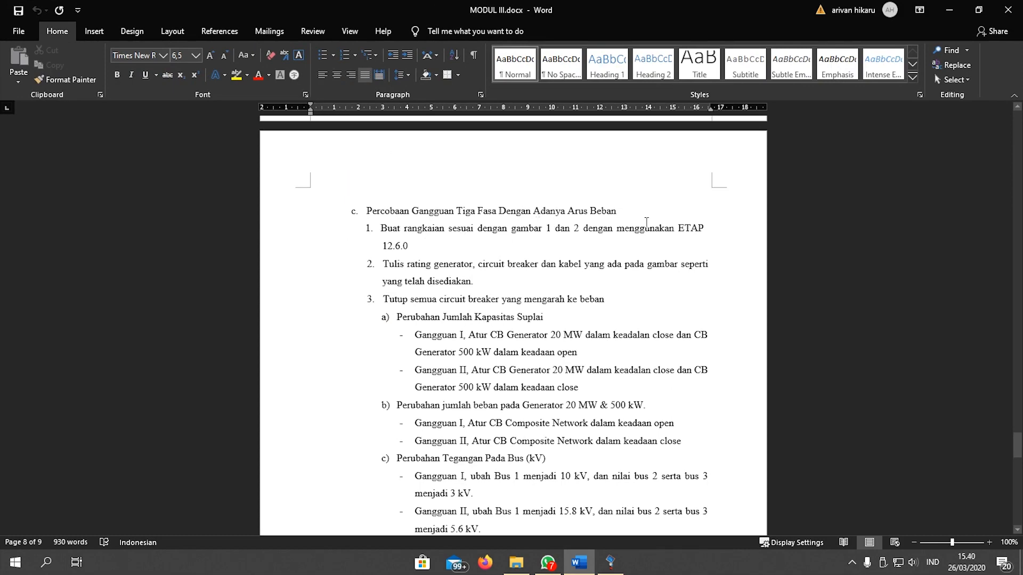
scroll(646, 222, down, 3)
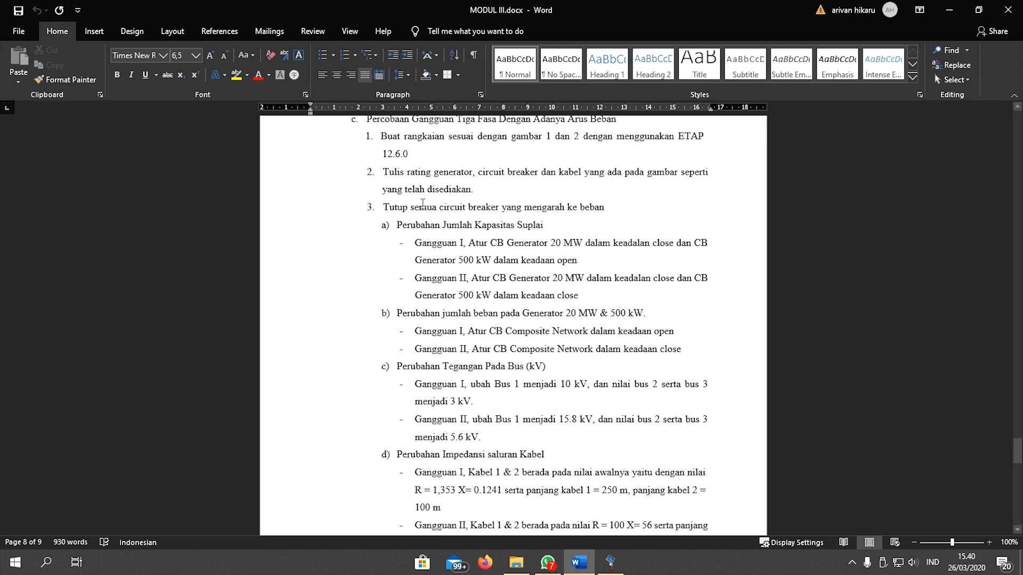
scroll(435, 218, down, 2)
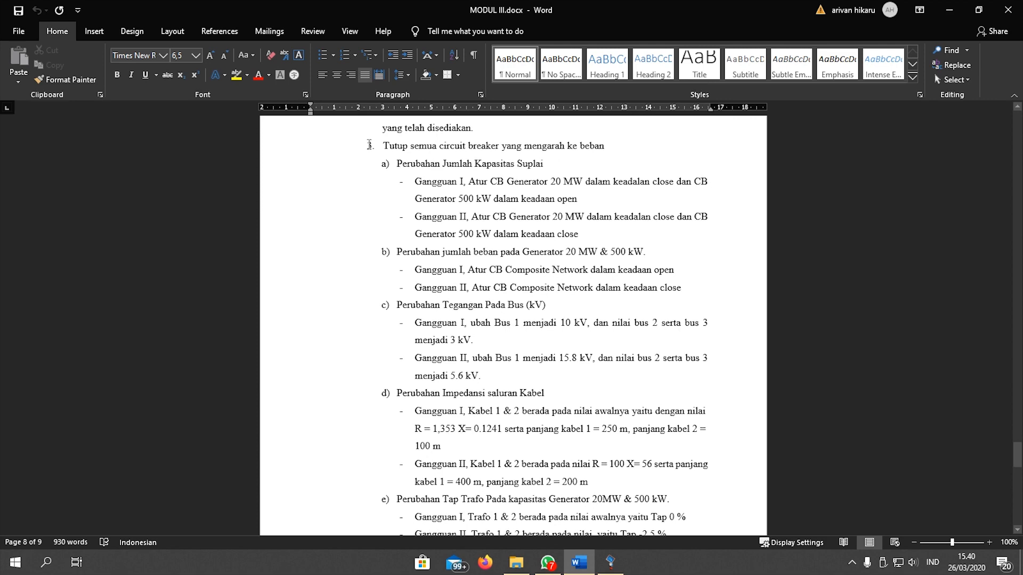
click(423, 179)
click(388, 166)
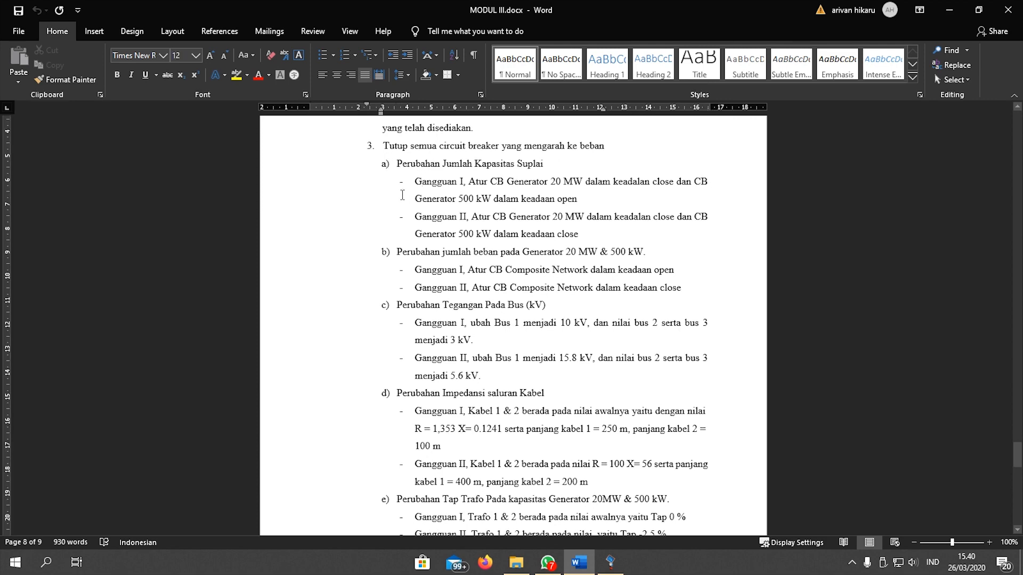
click(428, 184)
scroll(464, 242, down, 1)
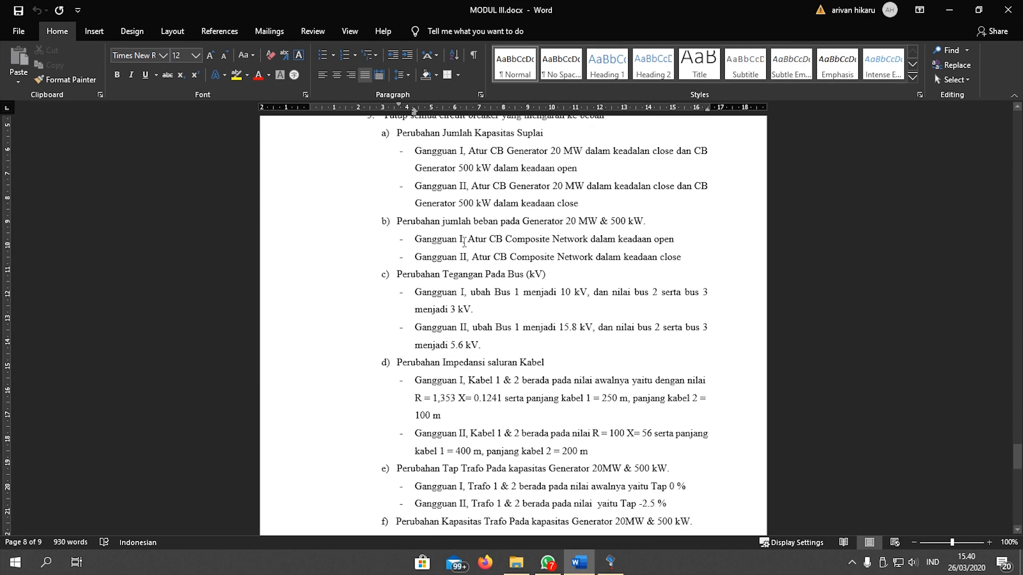
click(425, 257)
scroll(433, 320, down, 3)
scroll(434, 402, up, 4)
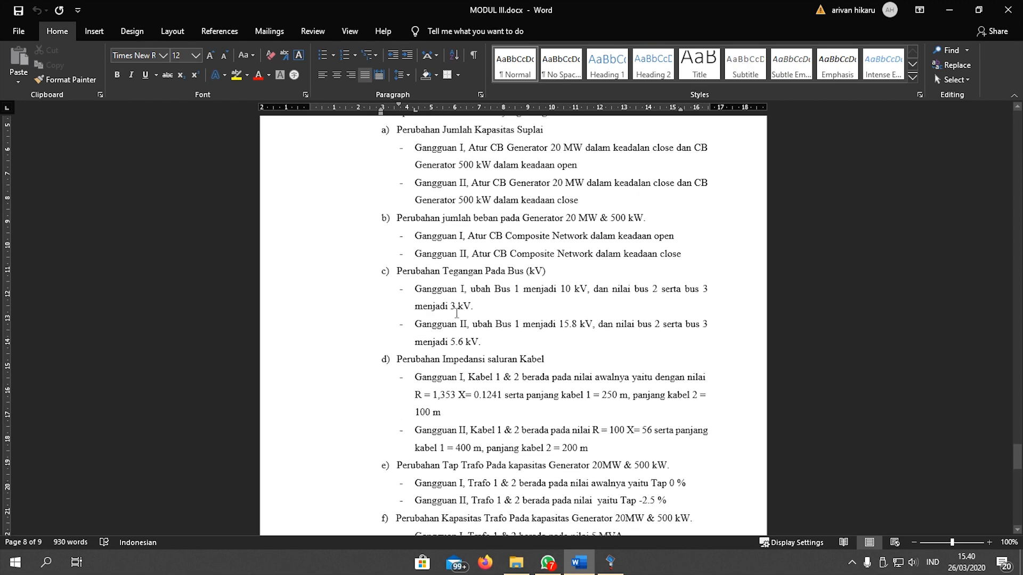
click(437, 181)
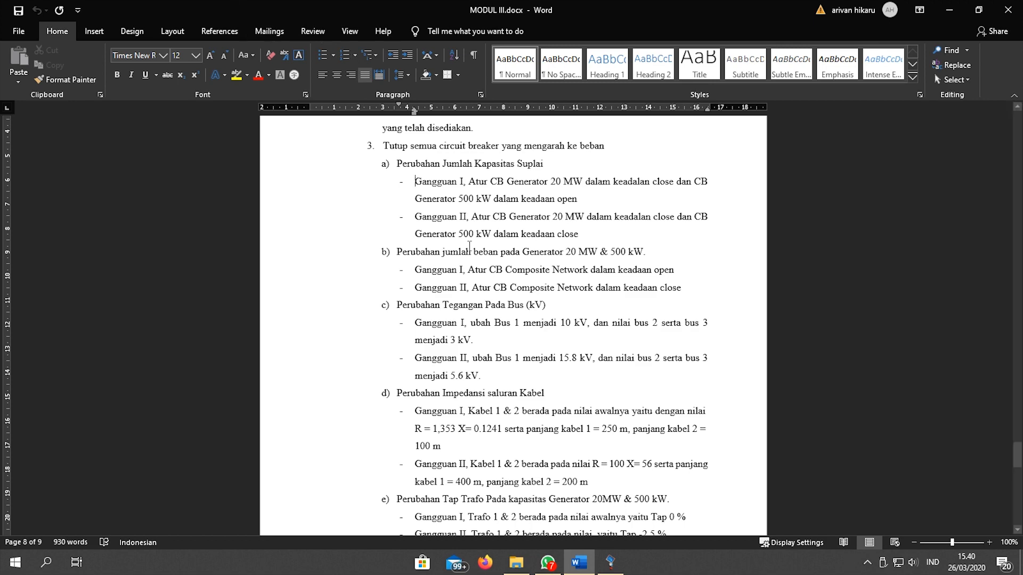
scroll(466, 250, down, 1)
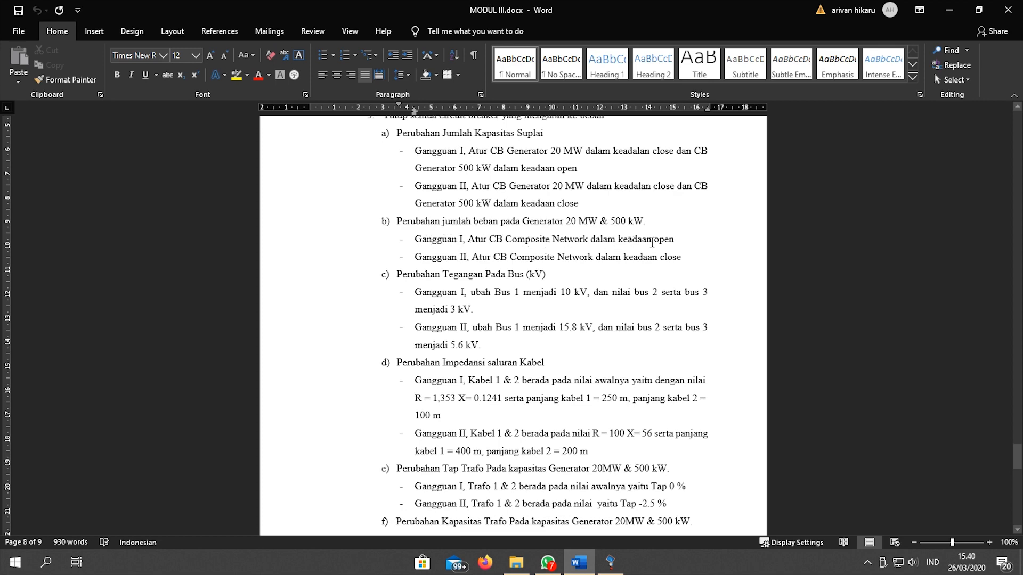
scroll(419, 240, down, 1)
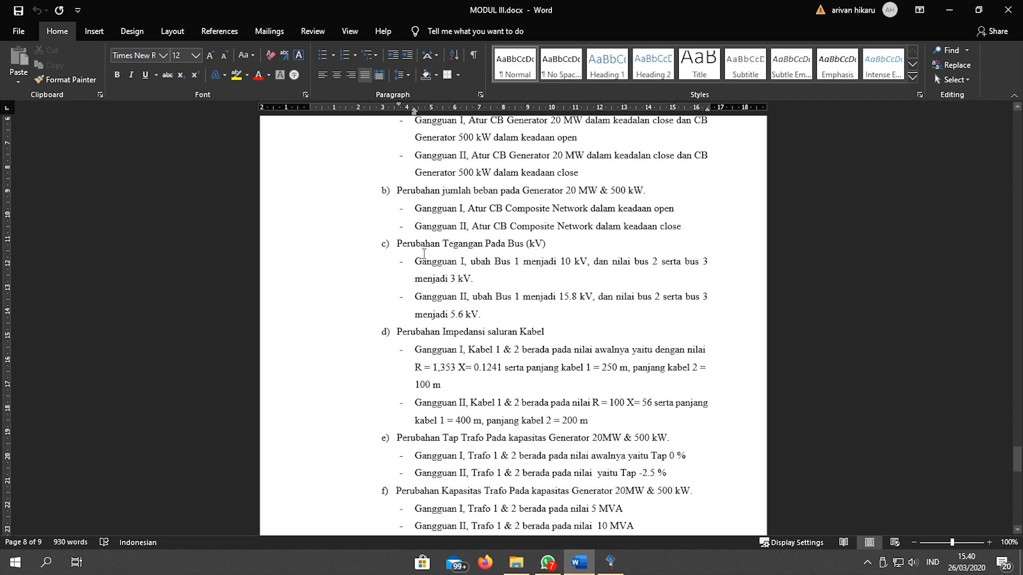
scroll(408, 252, down, 1)
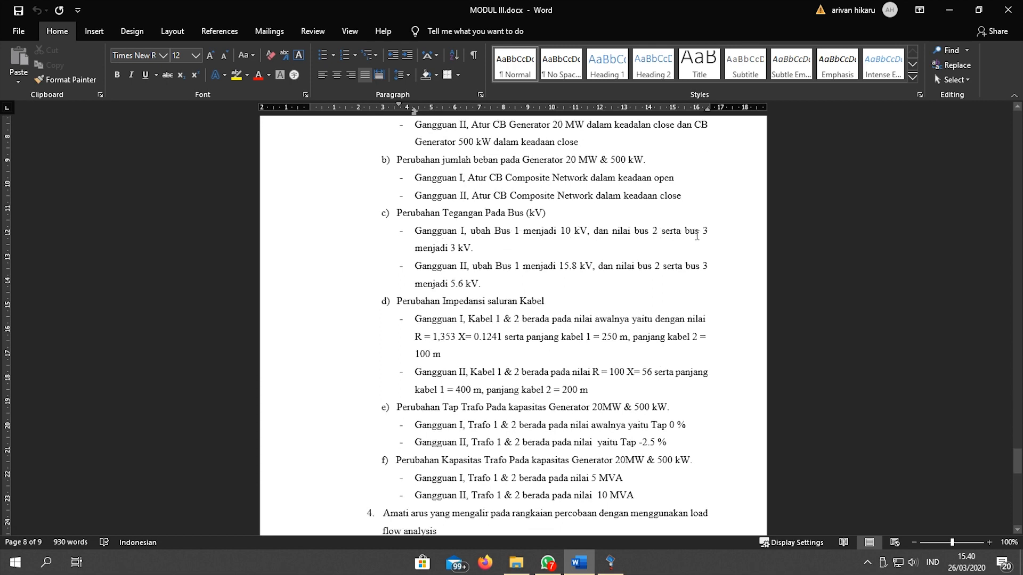
scroll(461, 247, down, 2)
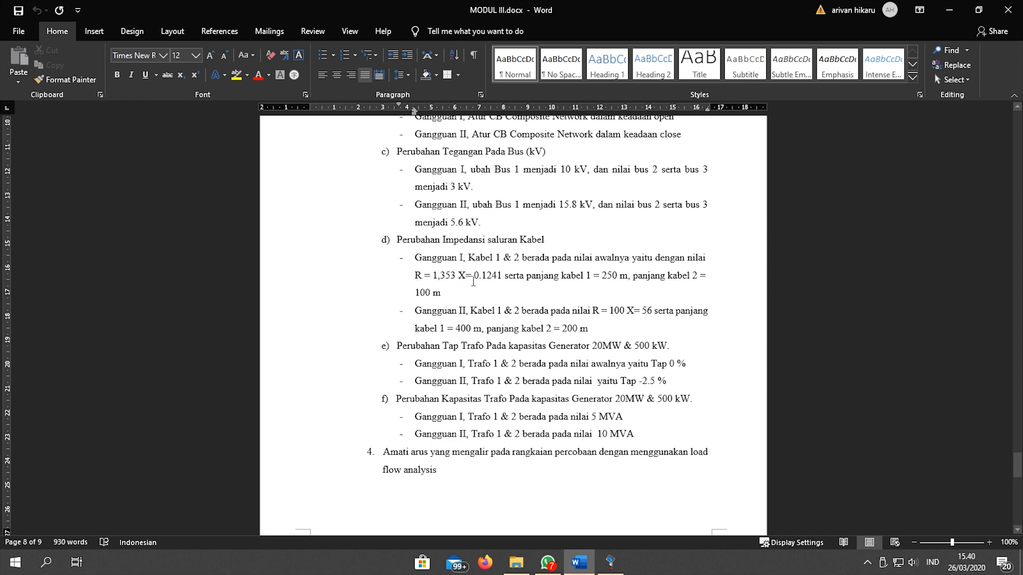
click(473, 278)
Switch back to ETAP and open the CB7 breaker between Bus3 and Network1 in load flow analysis
drag(337, 10, 1022, 304)
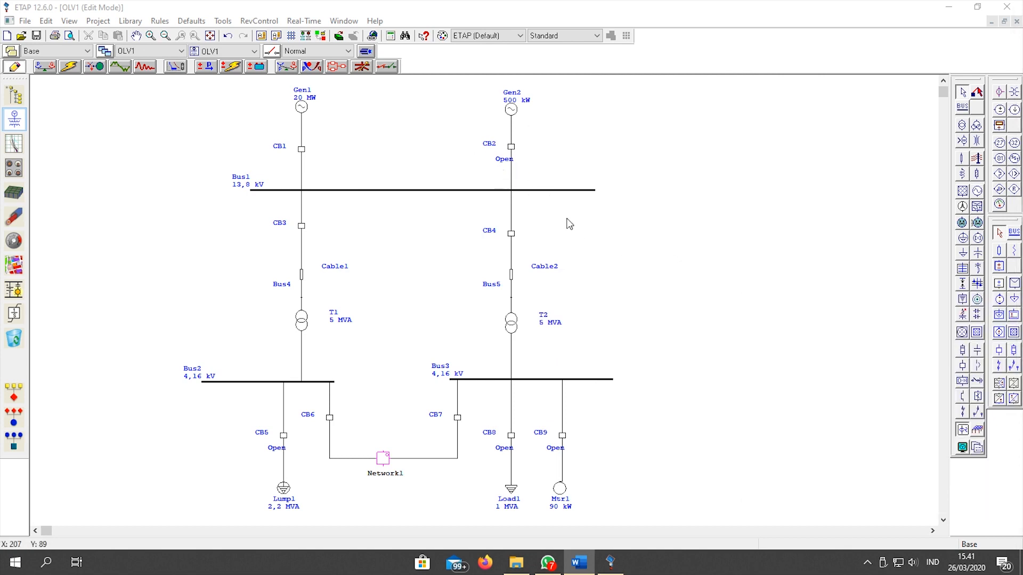
click(44, 69)
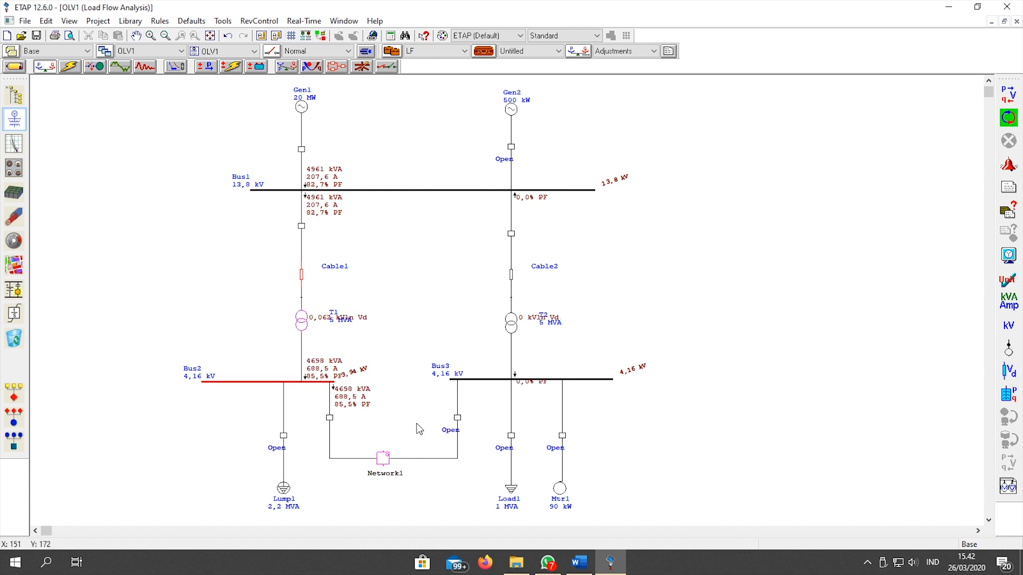
Return to edit mode and set the nominal voltage of Bus1 to 10 kV
click(11, 71)
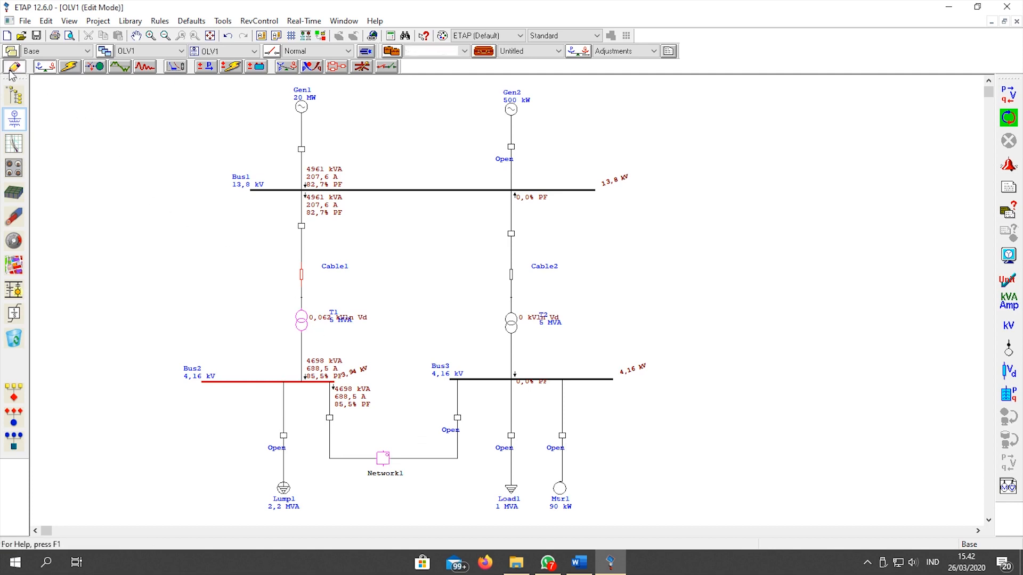
double_click(241, 189)
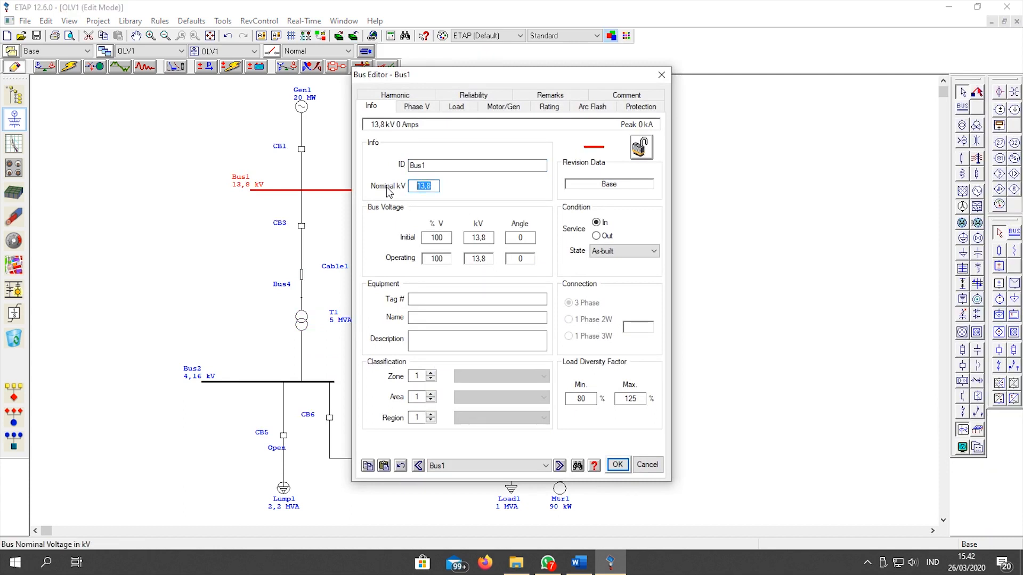
text(10)
click(618, 464)
Set the nominal voltage of both Bus2 and Bus3 to 3 kV
double_click(200, 381)
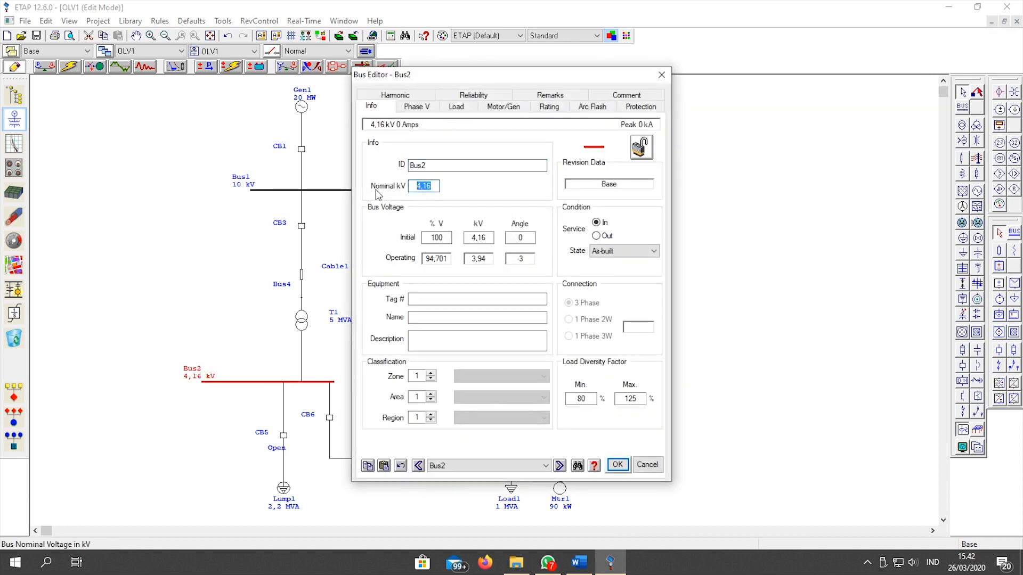
text(3)
click(618, 464)
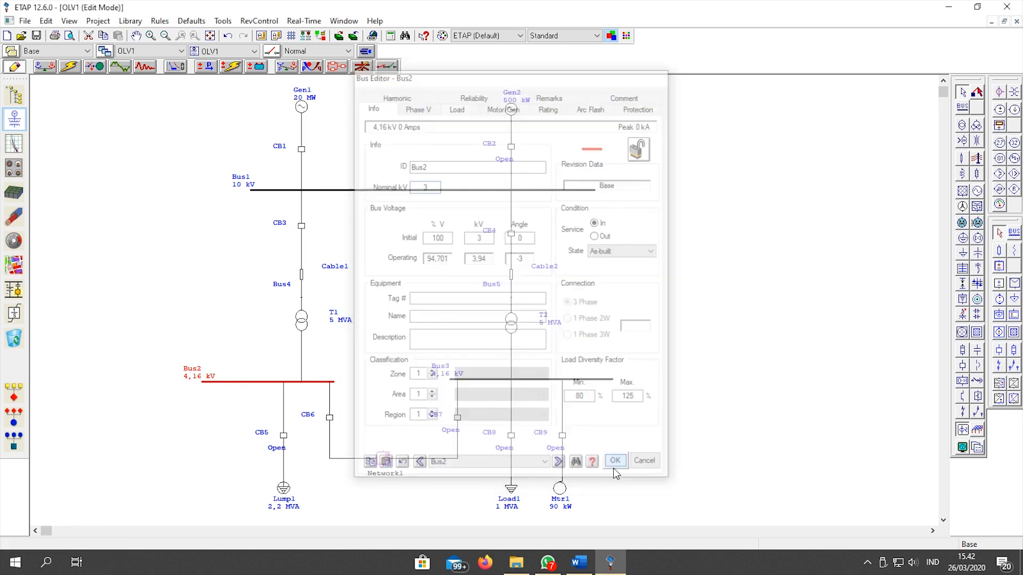
double_click(451, 380)
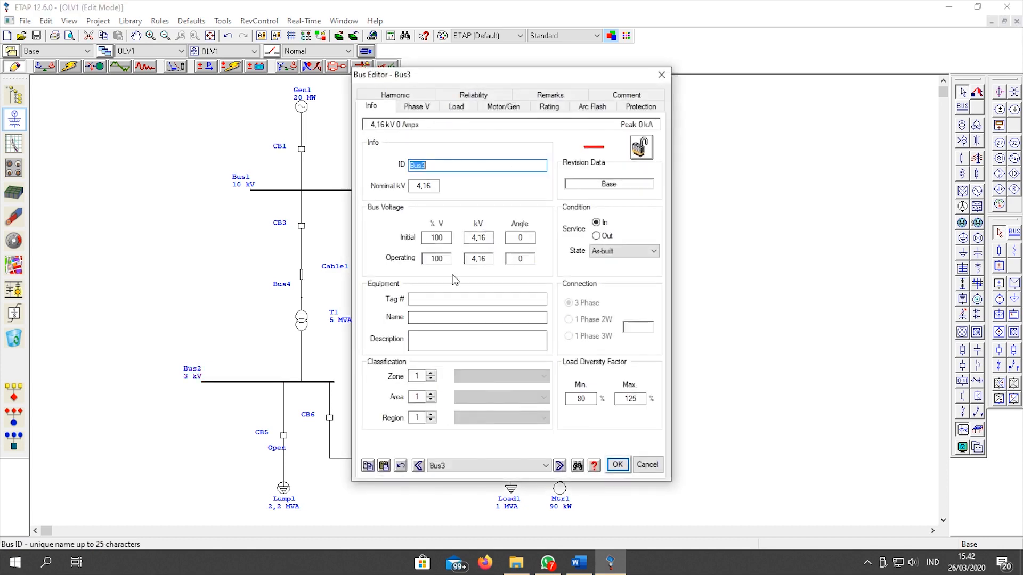
double_click(429, 185)
text(3)
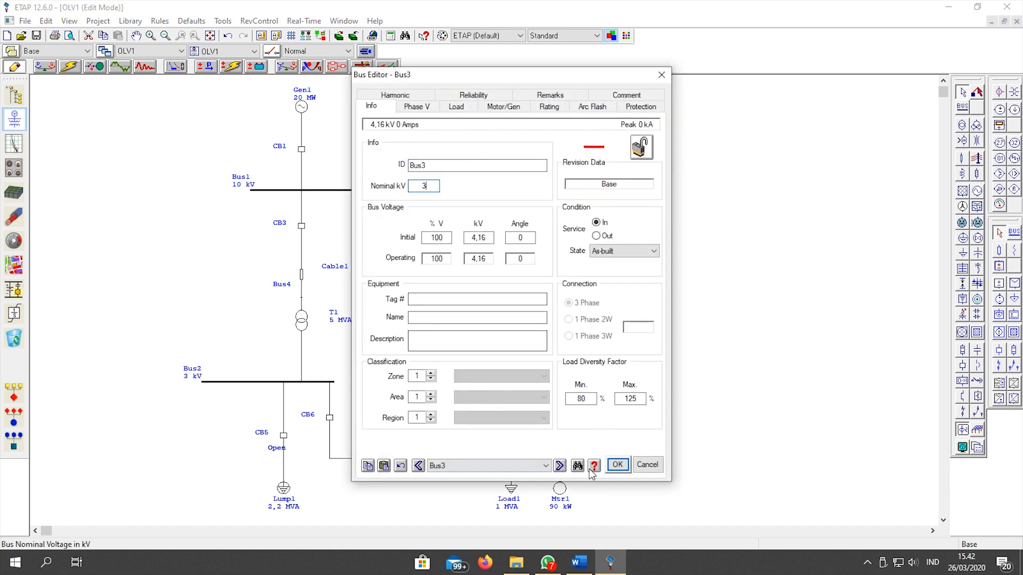
click(616, 466)
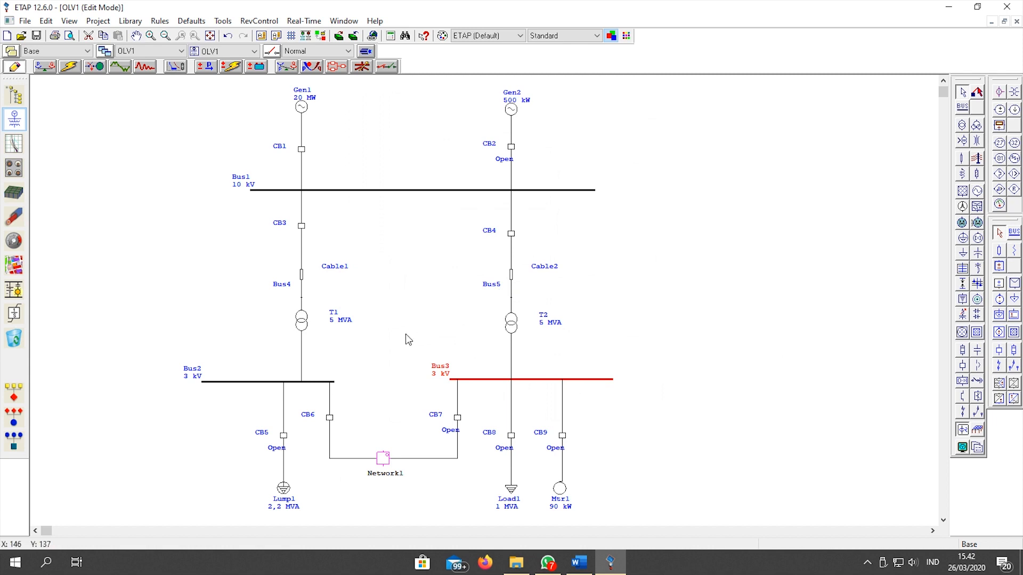
Check the fixed tap settings of transformers T1 and T2 in the transformer editor
double_click(303, 323)
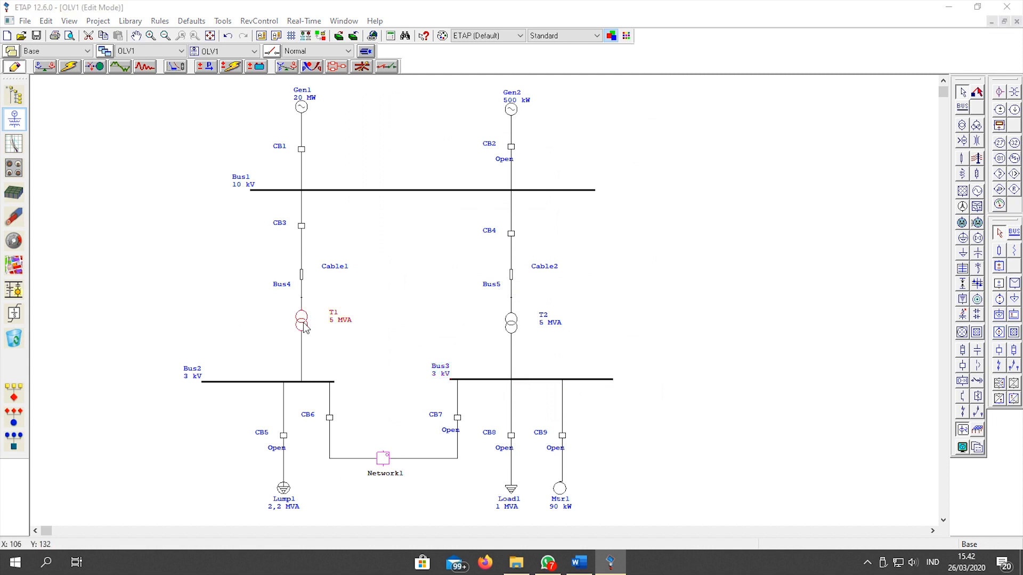
click(485, 111)
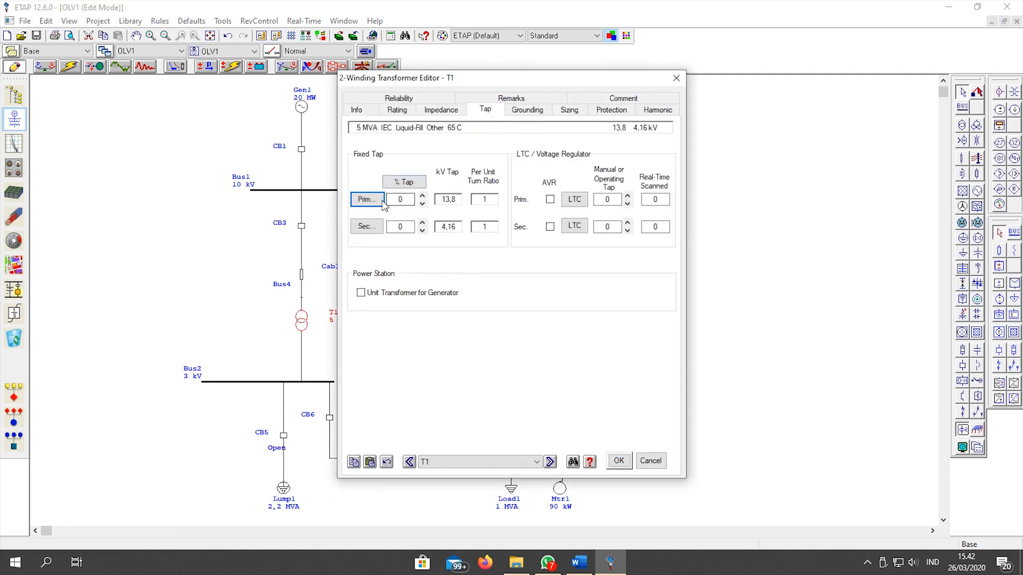
click(550, 462)
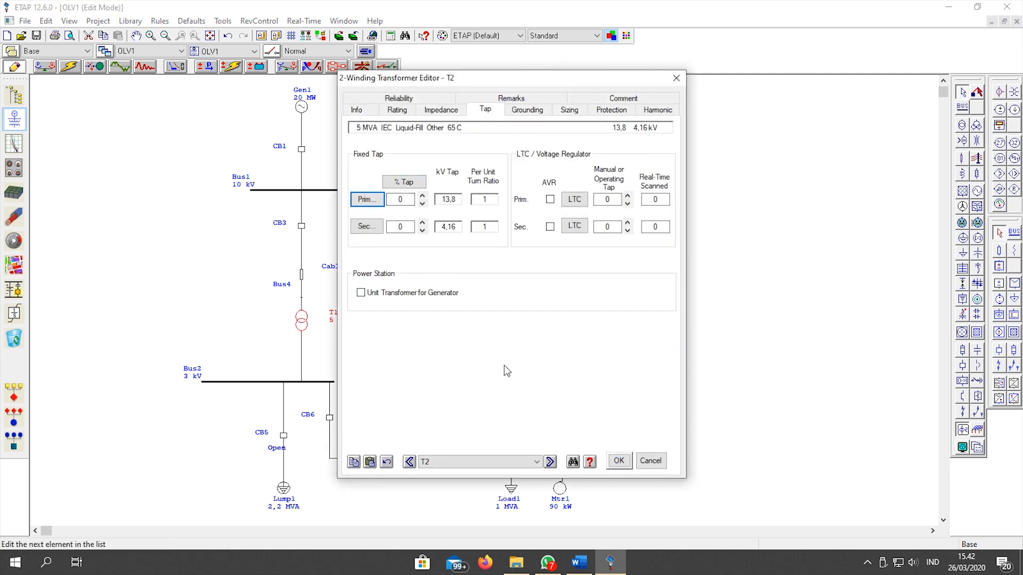
click(620, 461)
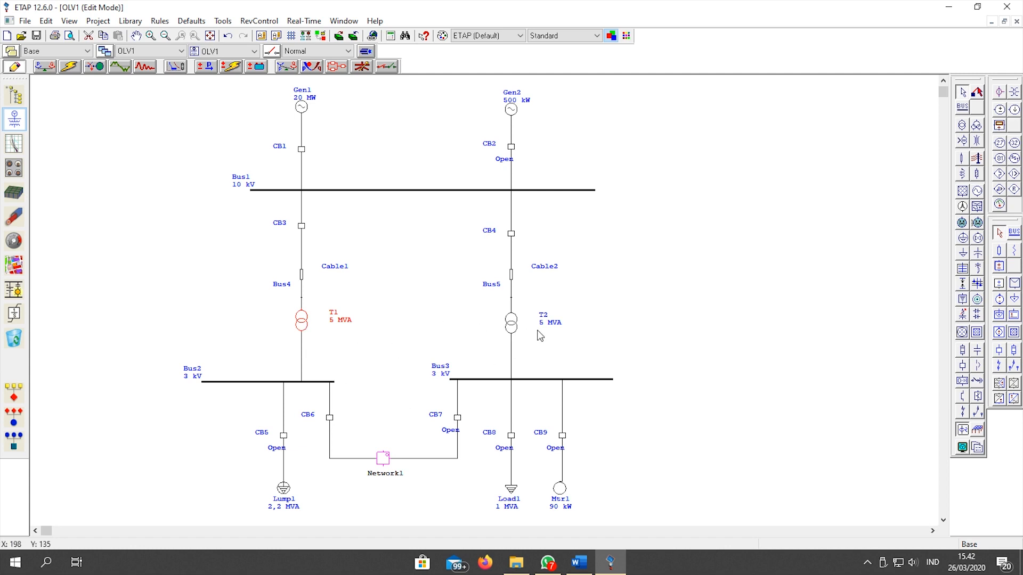
click(187, 252)
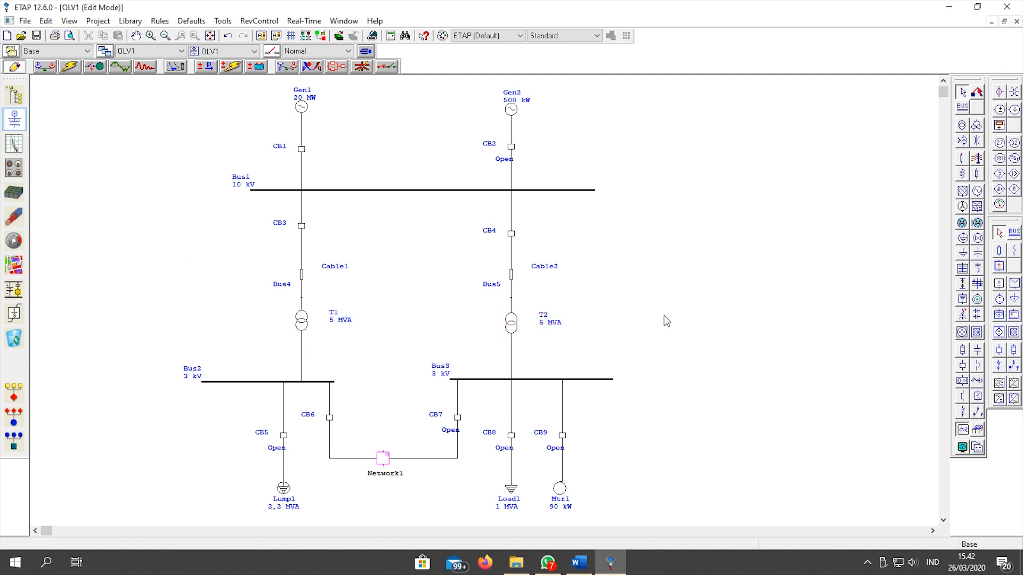
View the OLV1 load flow display and run the three-phase device duty calculation with the 10 kV and 3 kV bus voltages
click(46, 70)
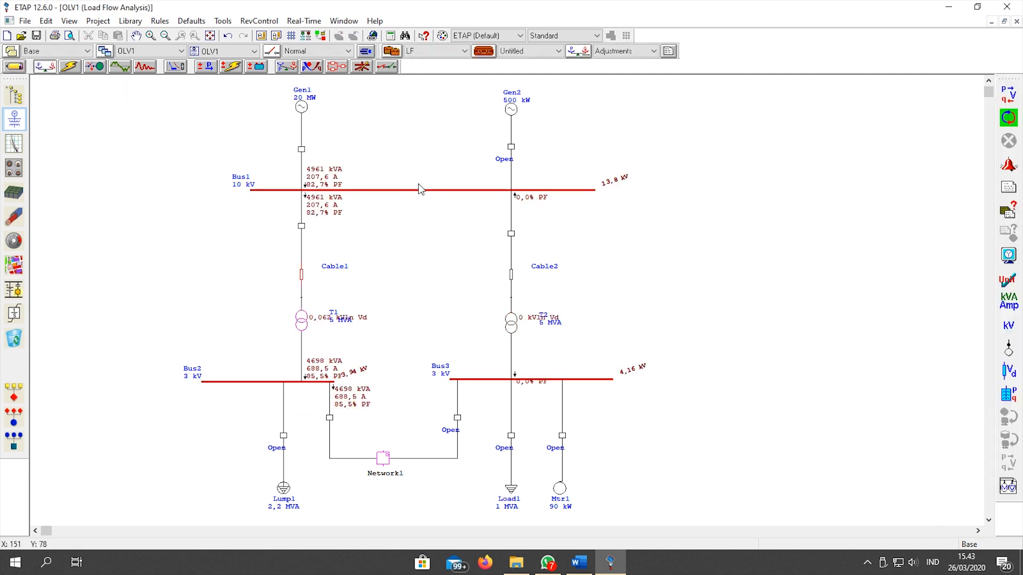
click(73, 70)
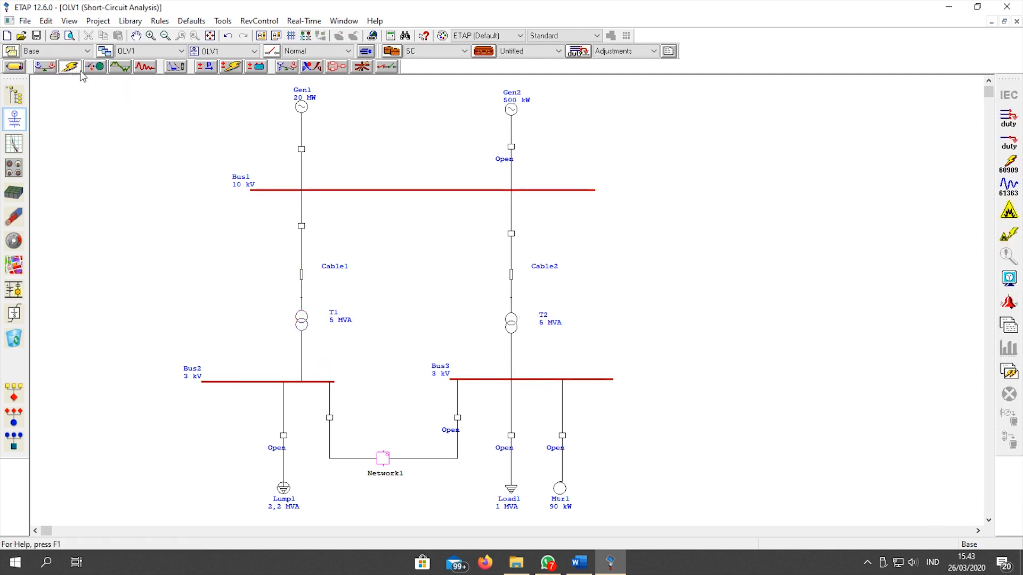
click(1009, 120)
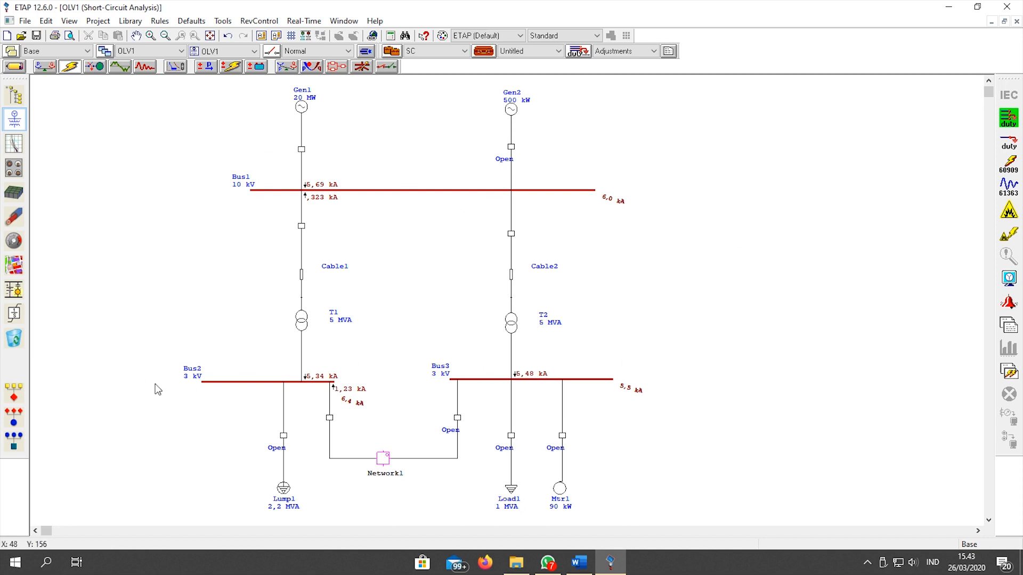
click(14, 66)
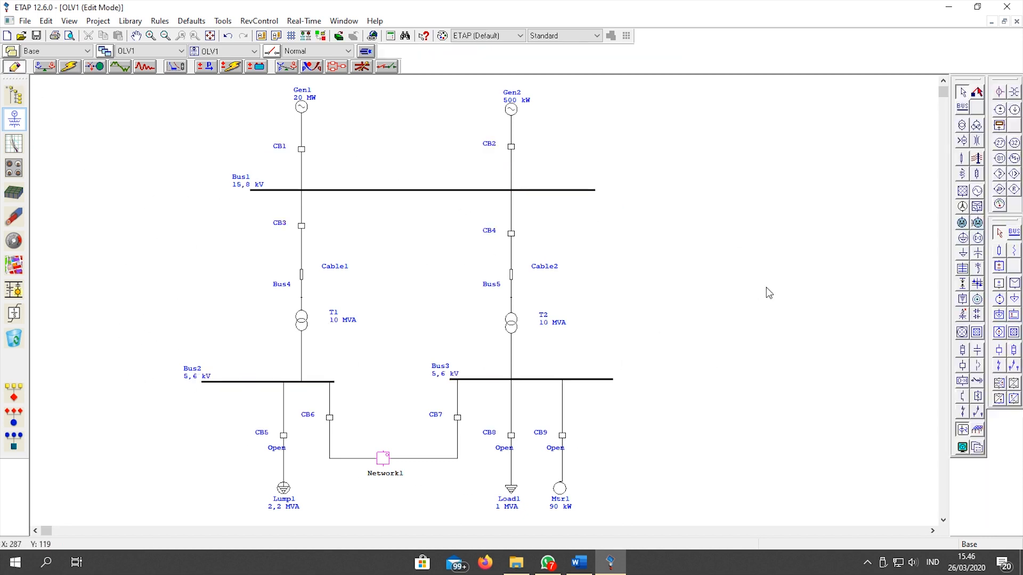
scroll(767, 289, up, 1)
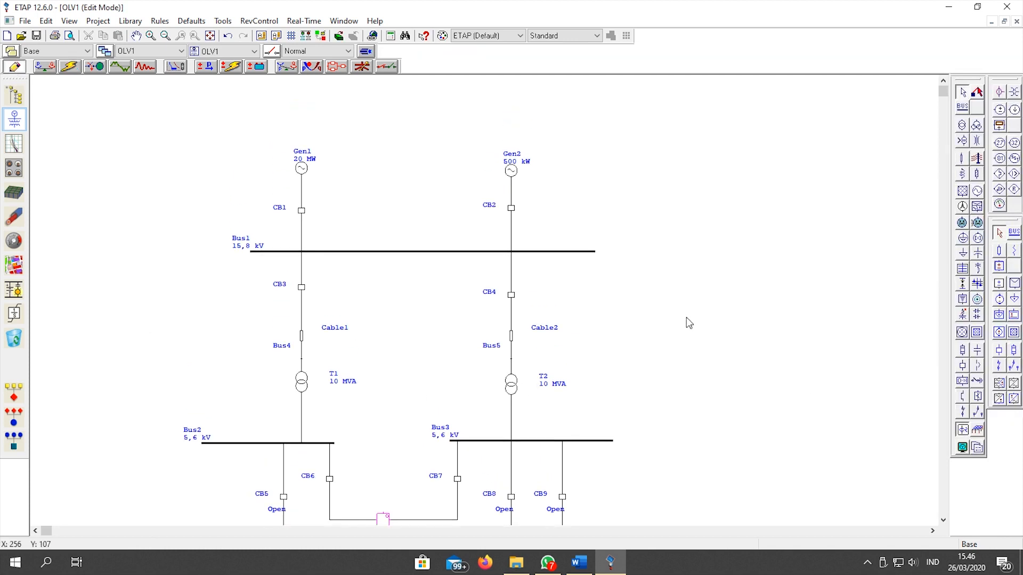
scroll(682, 324, down, 2)
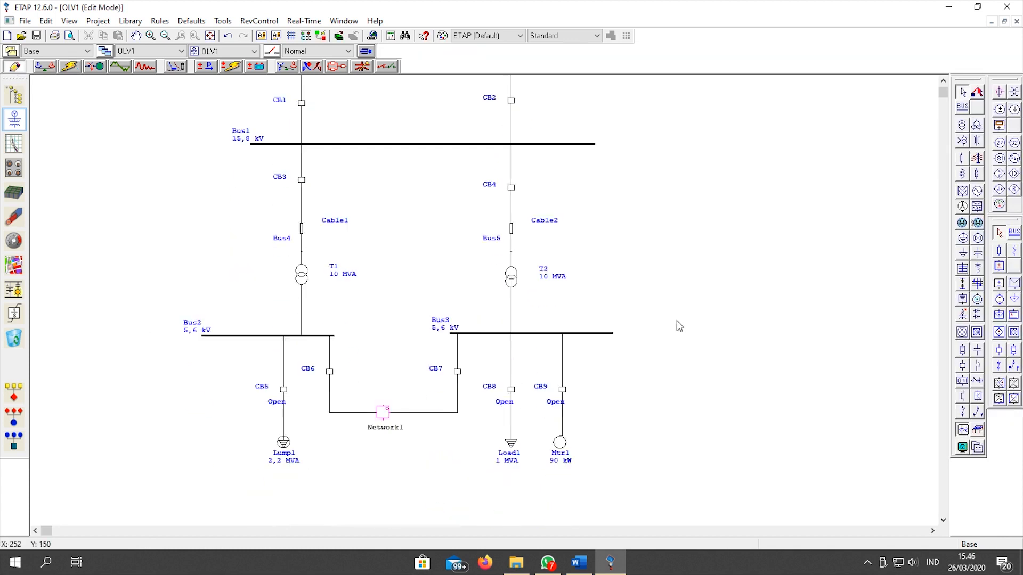
scroll(572, 362, up, 1)
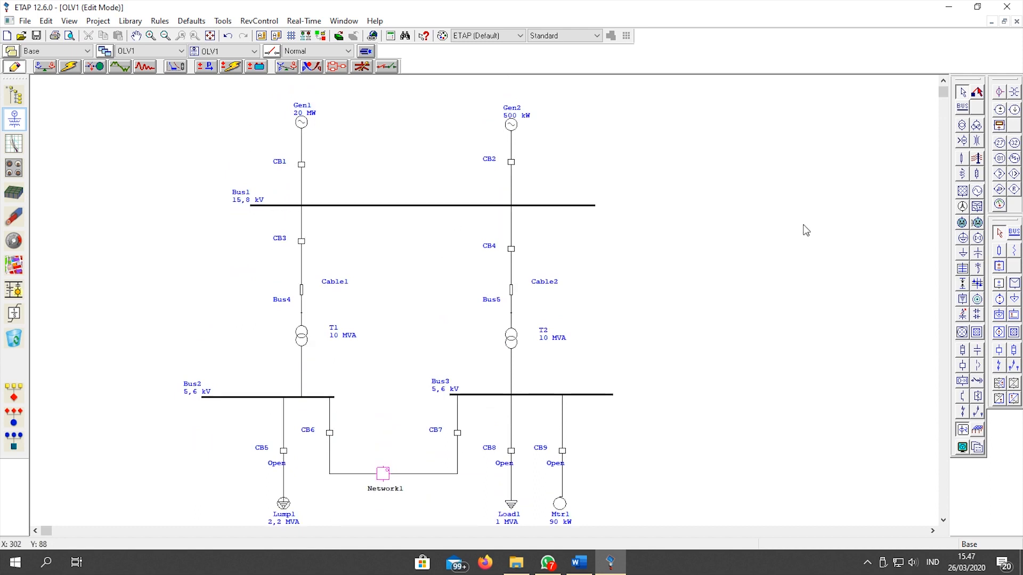